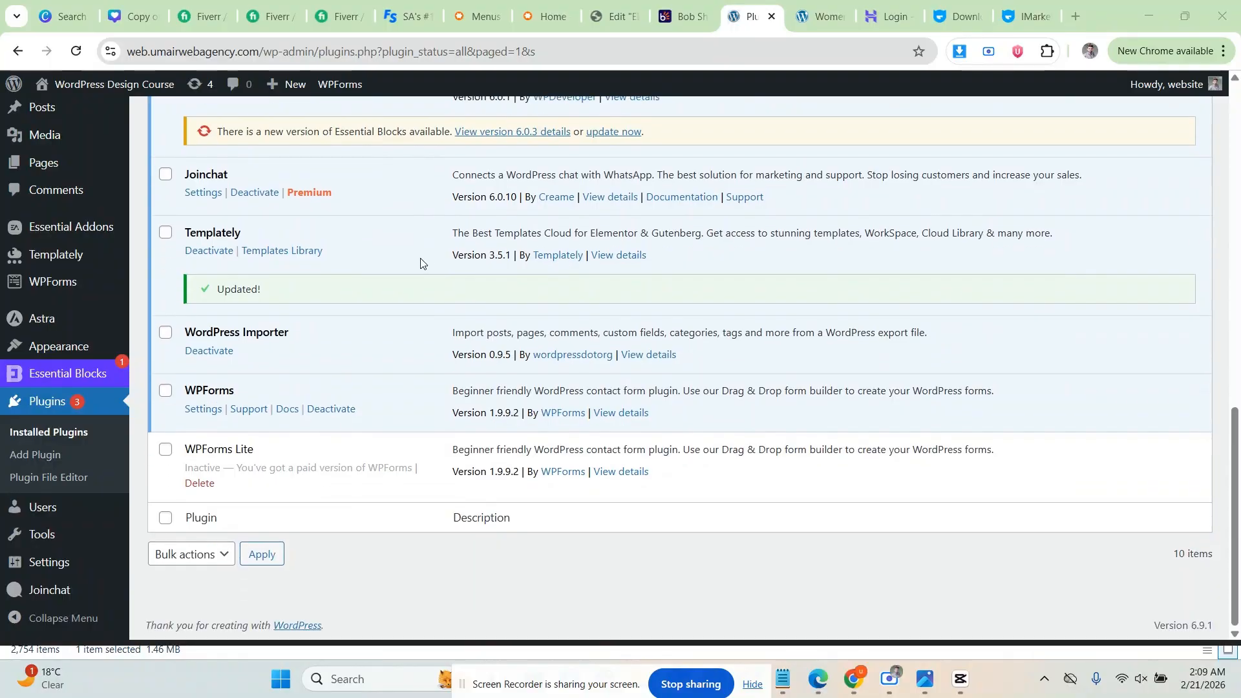
# Step: Go from the installed plugins list to the Add Plugins directory
pyautogui.scroll(15, 423, 263)
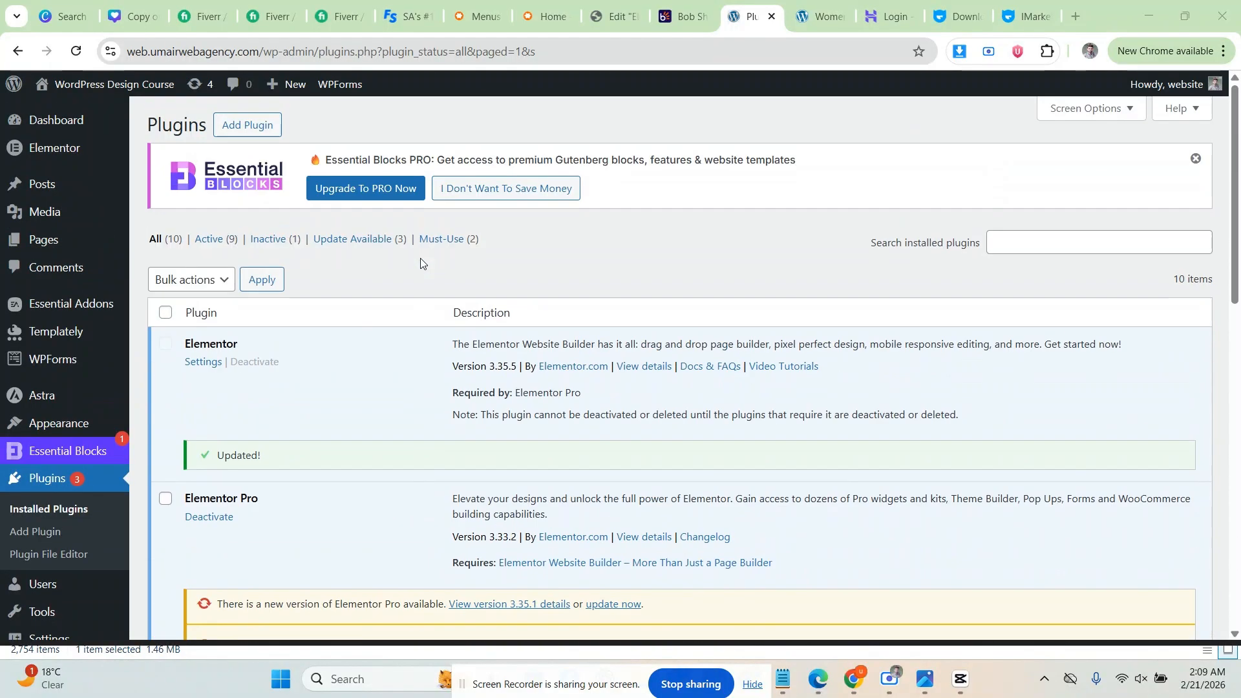
pyautogui.click(256, 125)
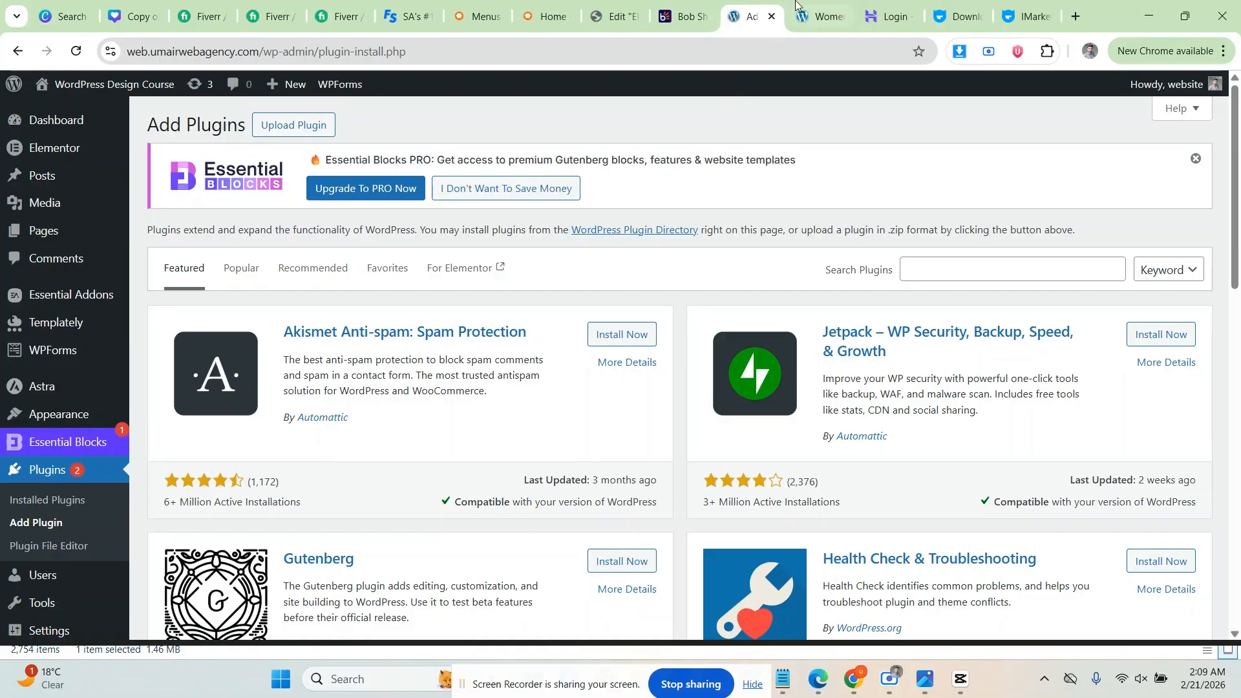
# Step: Switch to the iMarket tab and look over the handbag product page
pyautogui.click(801, 20)
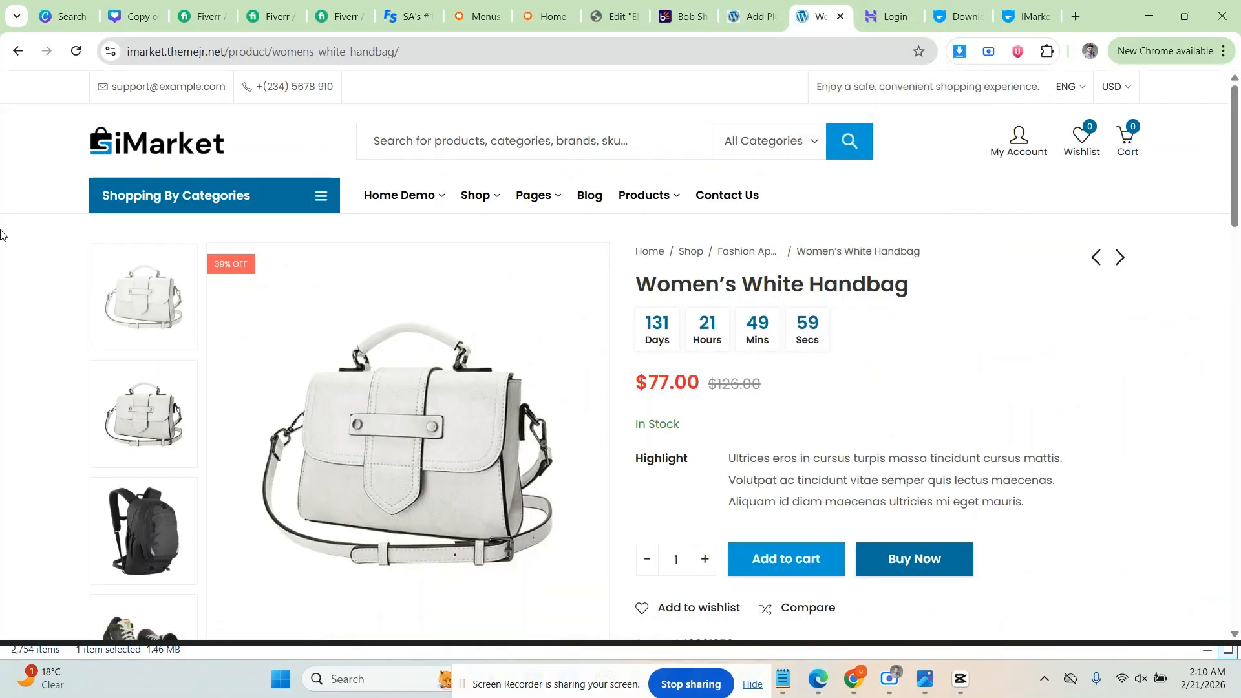
pyautogui.scroll(-4, 232, 263)
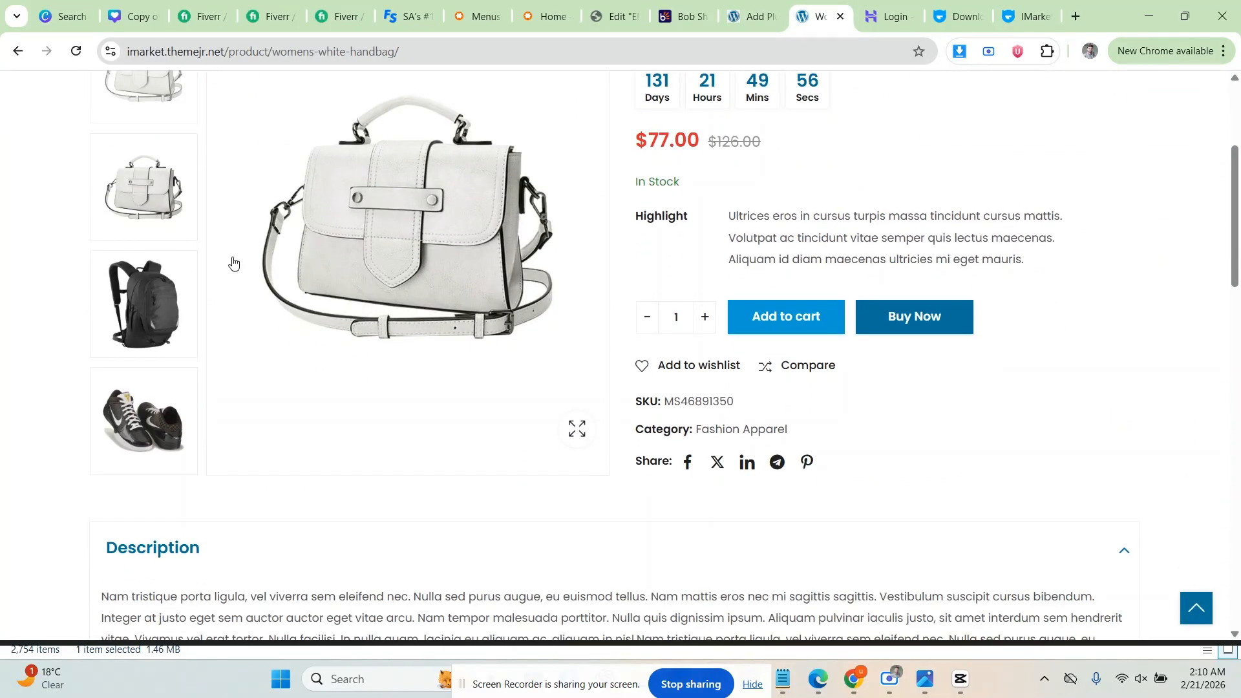
pyautogui.scroll(4, 607, 249)
pyautogui.scroll(-6, 648, 233)
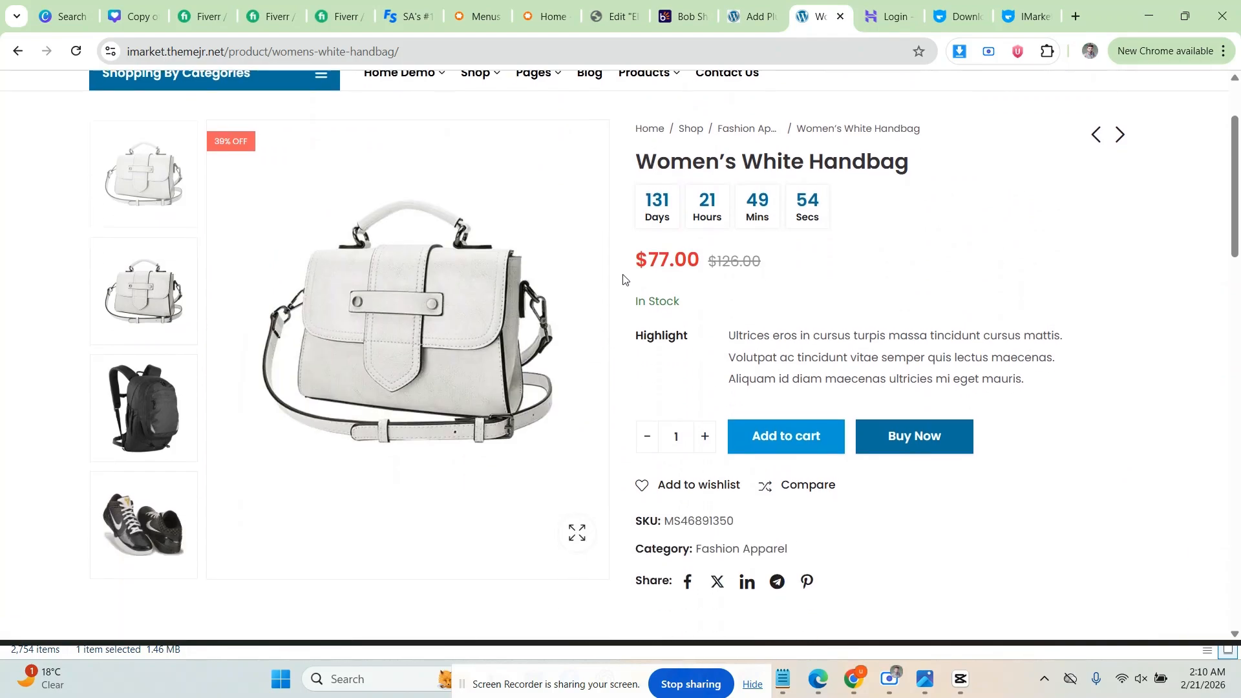
pyautogui.scroll(6, 617, 259)
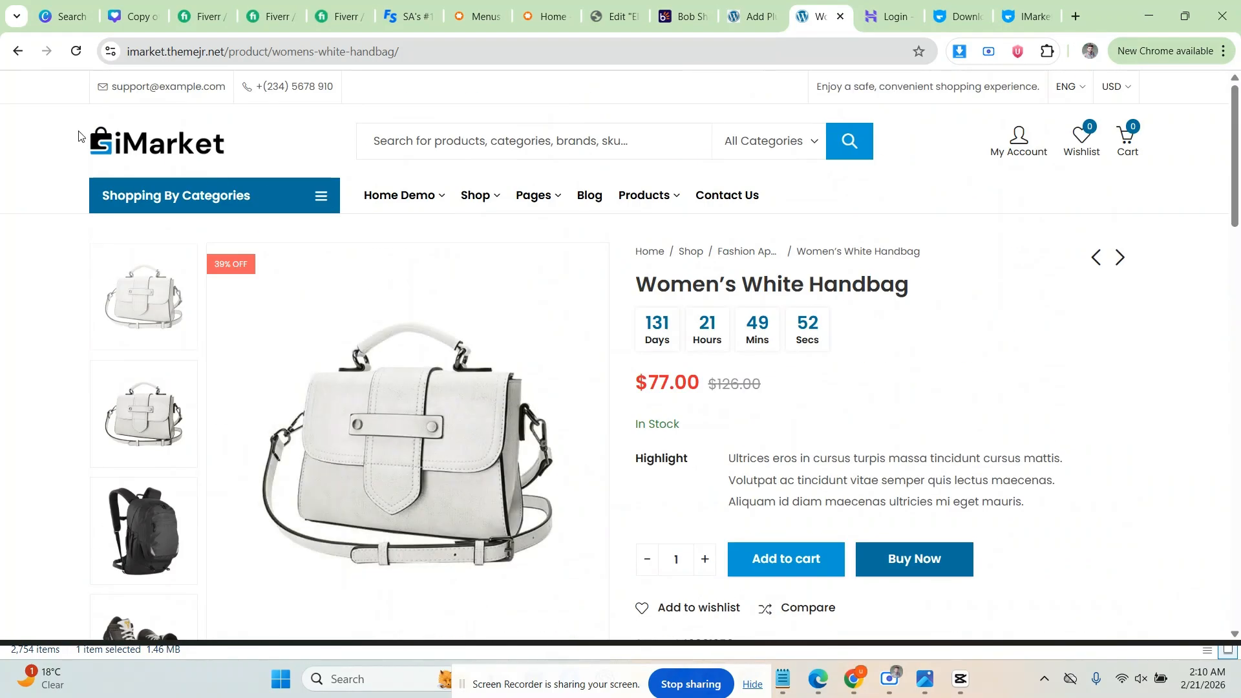
# Step: Return to the iMarket homepage, dismiss the newsletter popup, and browse down to the footer
pyautogui.click(24, 51)
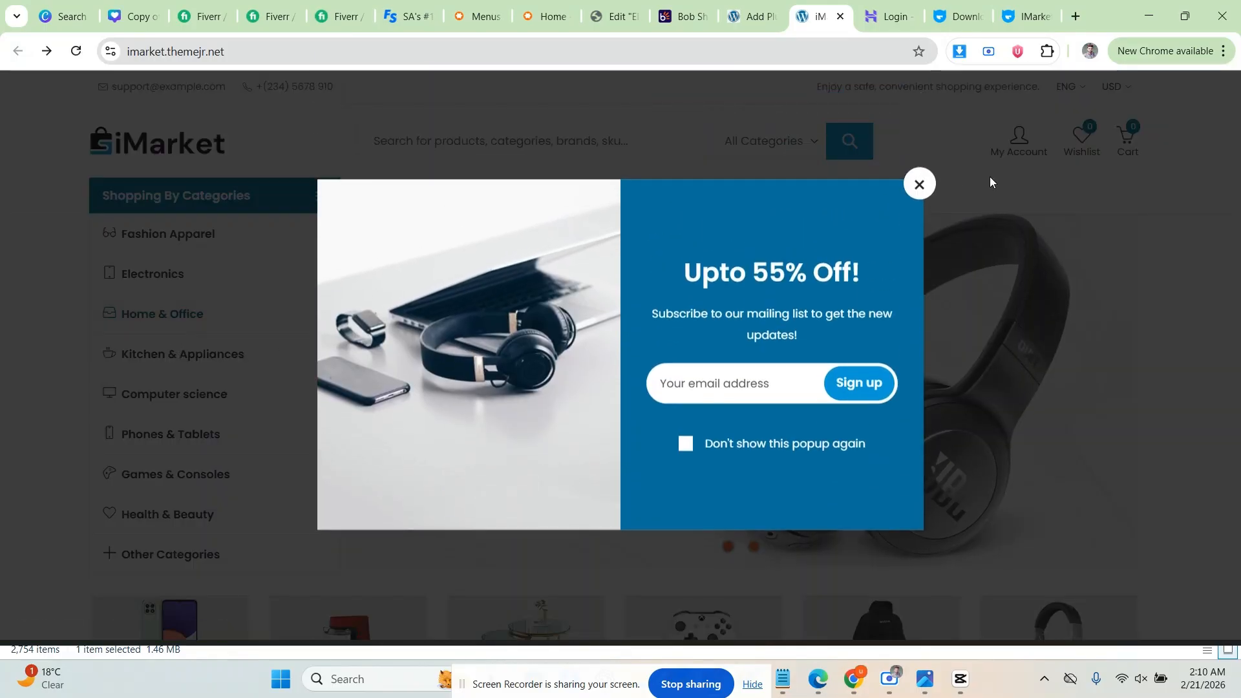
pyautogui.click(919, 184)
pyautogui.scroll(-1, 133, 310)
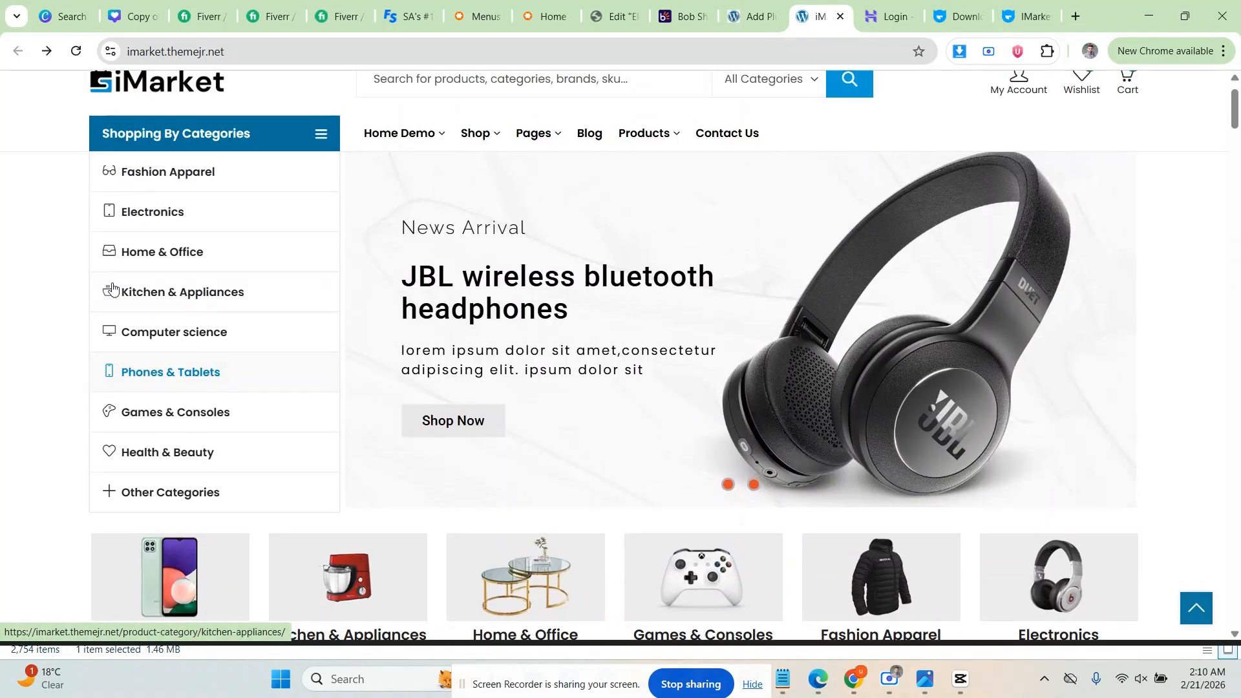
pyautogui.scroll(-20, 112, 288)
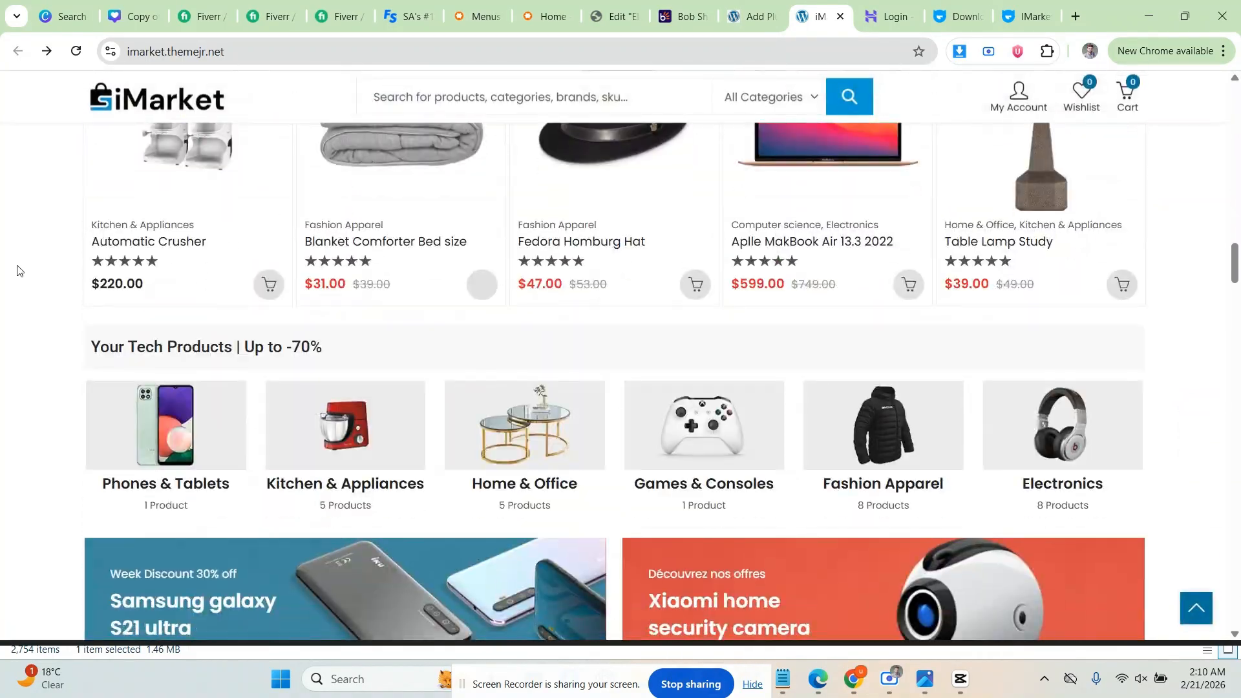
pyautogui.scroll(-20, 17, 270)
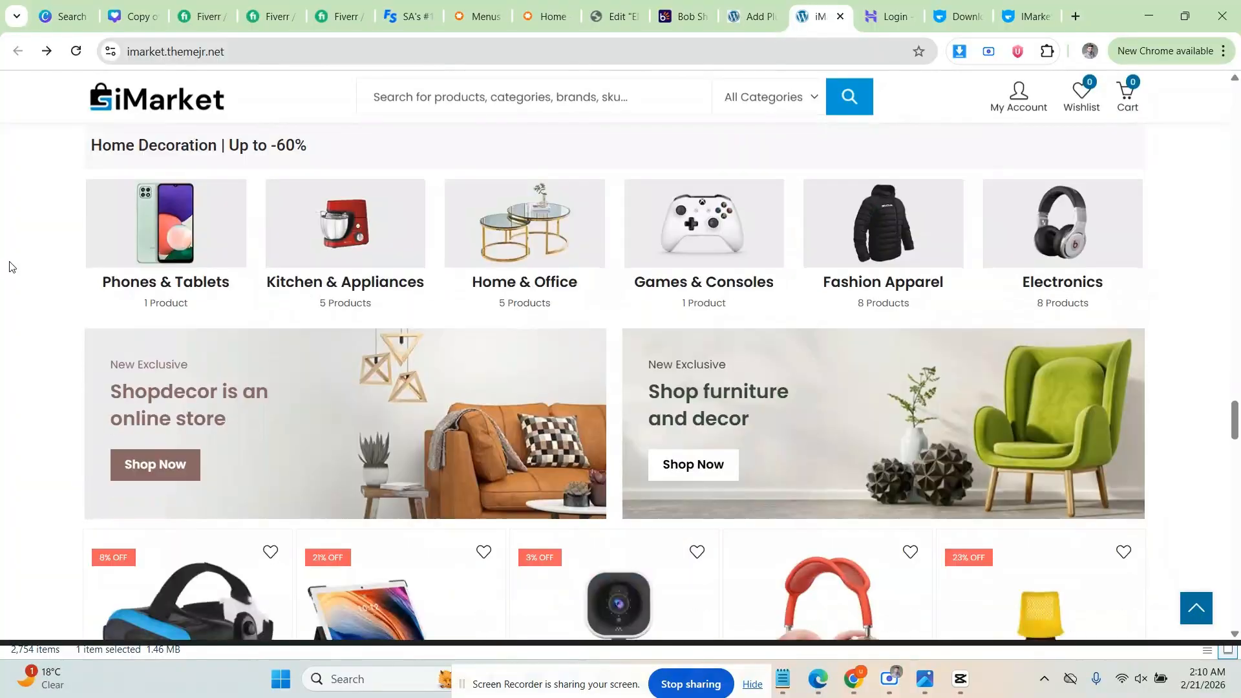
pyautogui.scroll(-15, 9, 266)
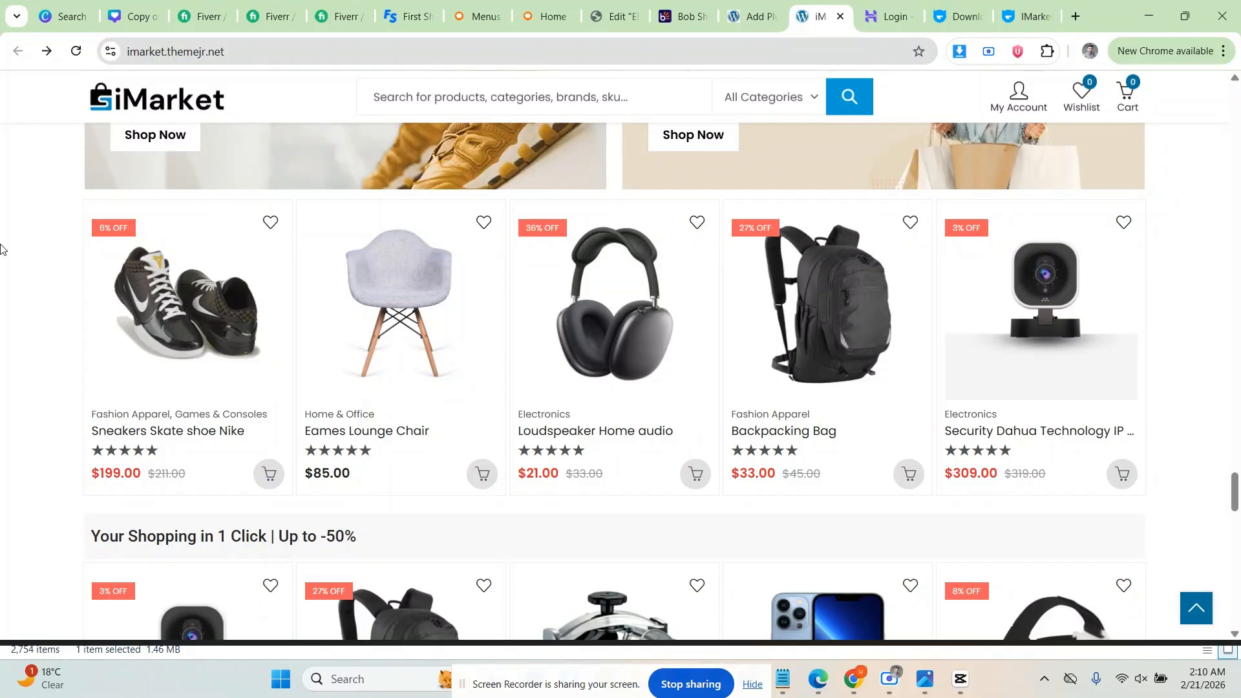
pyautogui.scroll(-10, 23, 251)
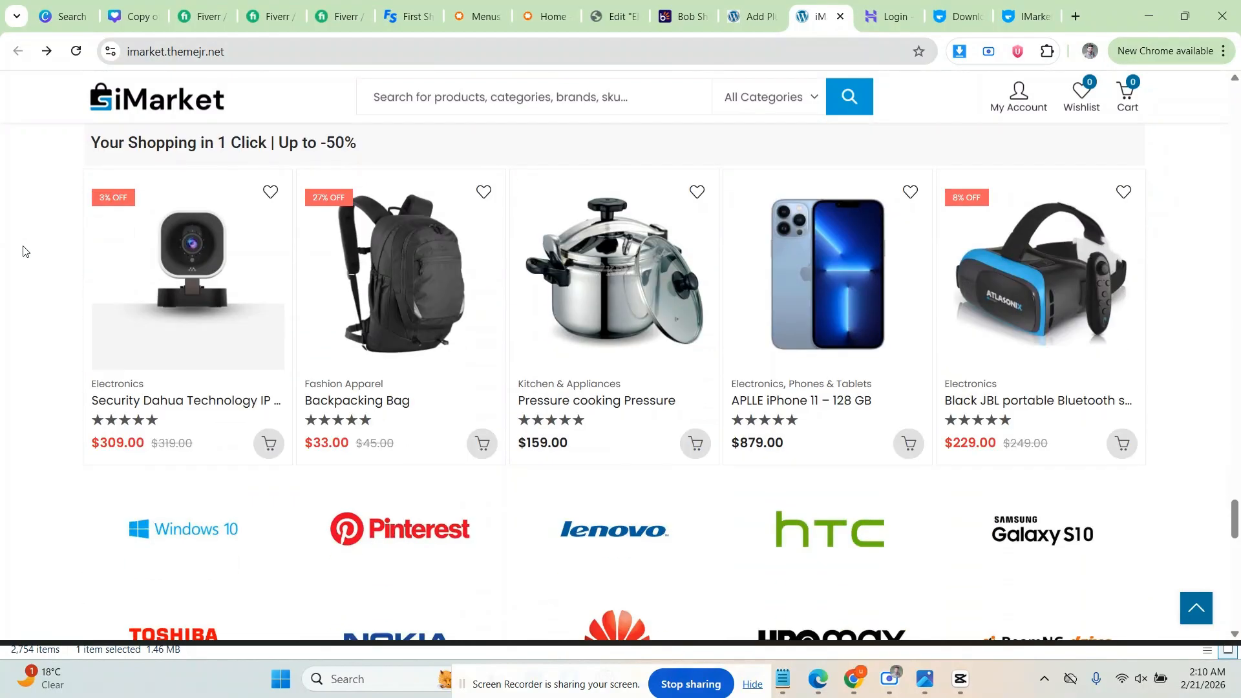
pyautogui.scroll(-3, 24, 251)
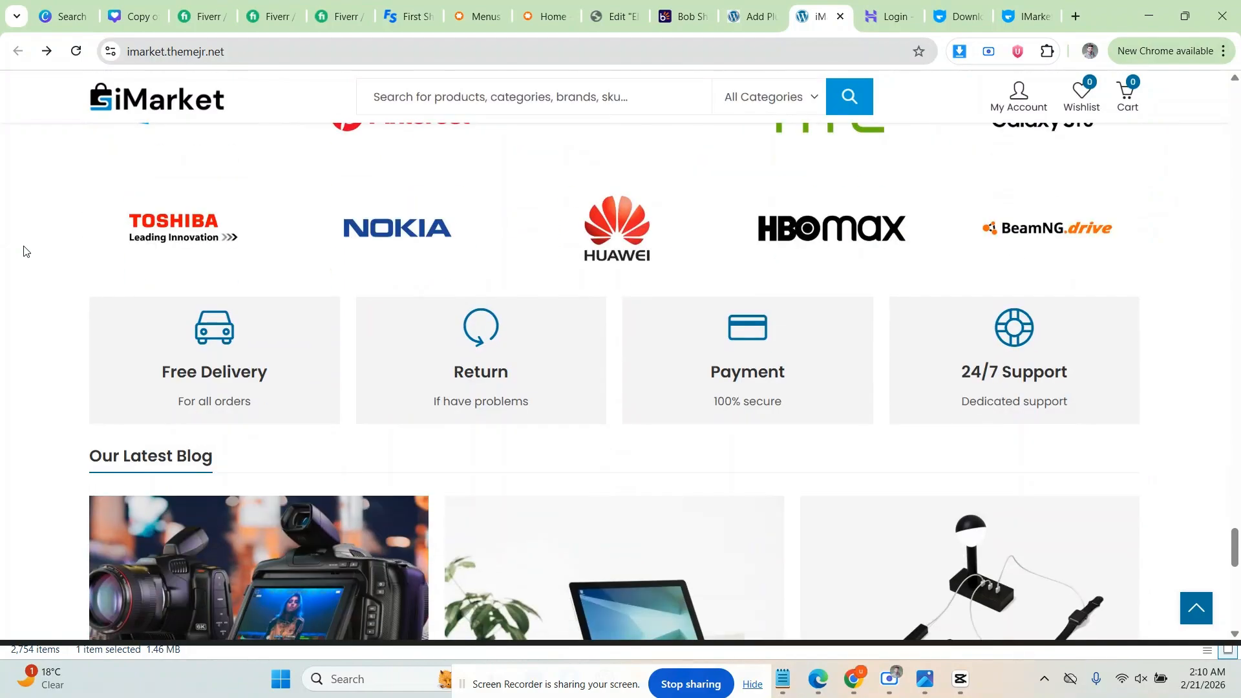
pyautogui.scroll(-7, 24, 251)
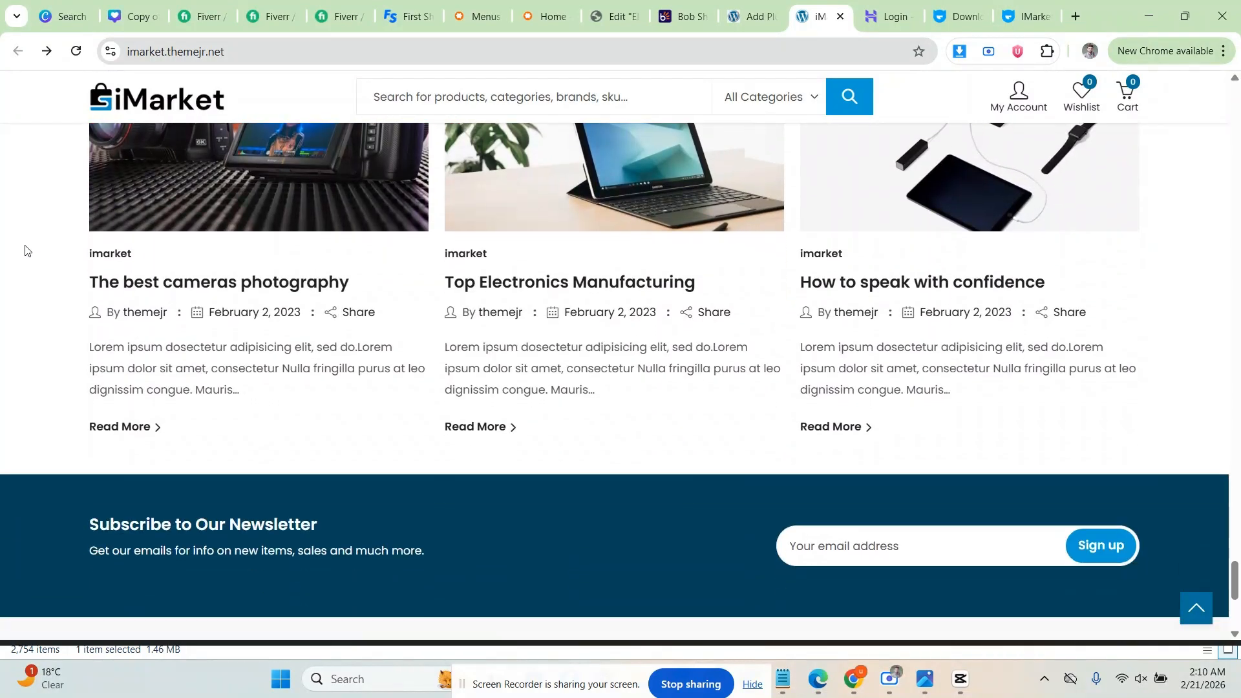
pyautogui.scroll(-6, 25, 251)
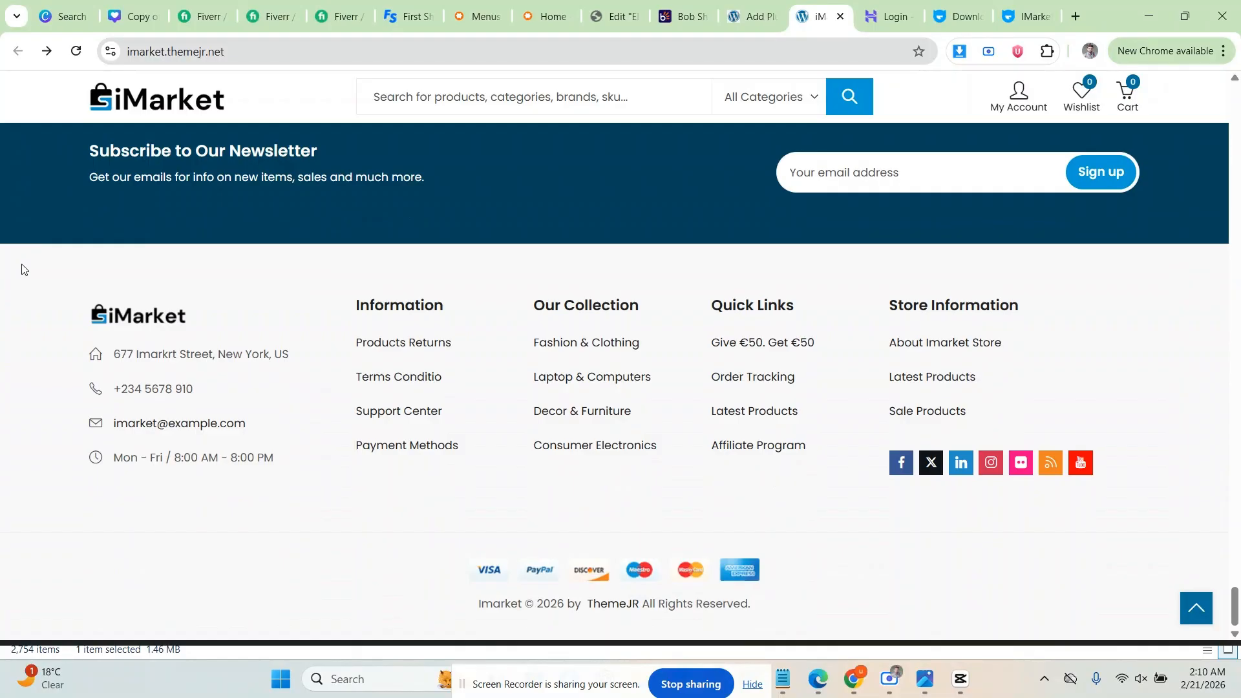
pyautogui.scroll(20, 24, 269)
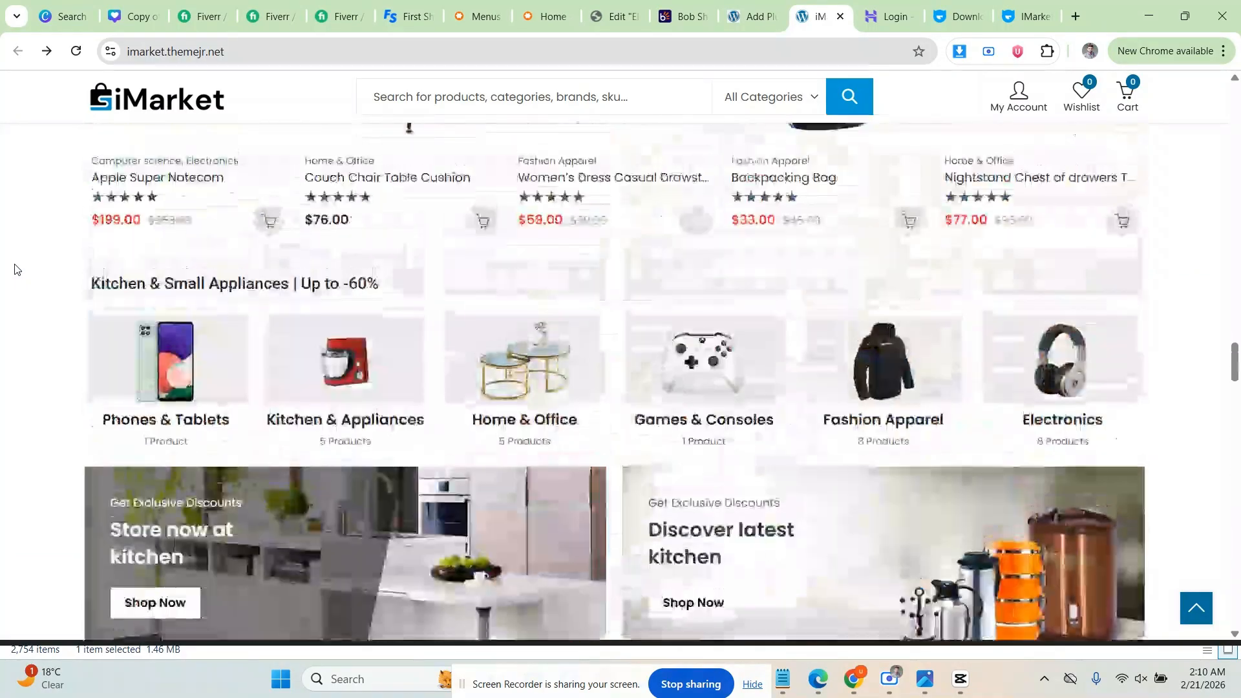
pyautogui.scroll(20, 17, 269)
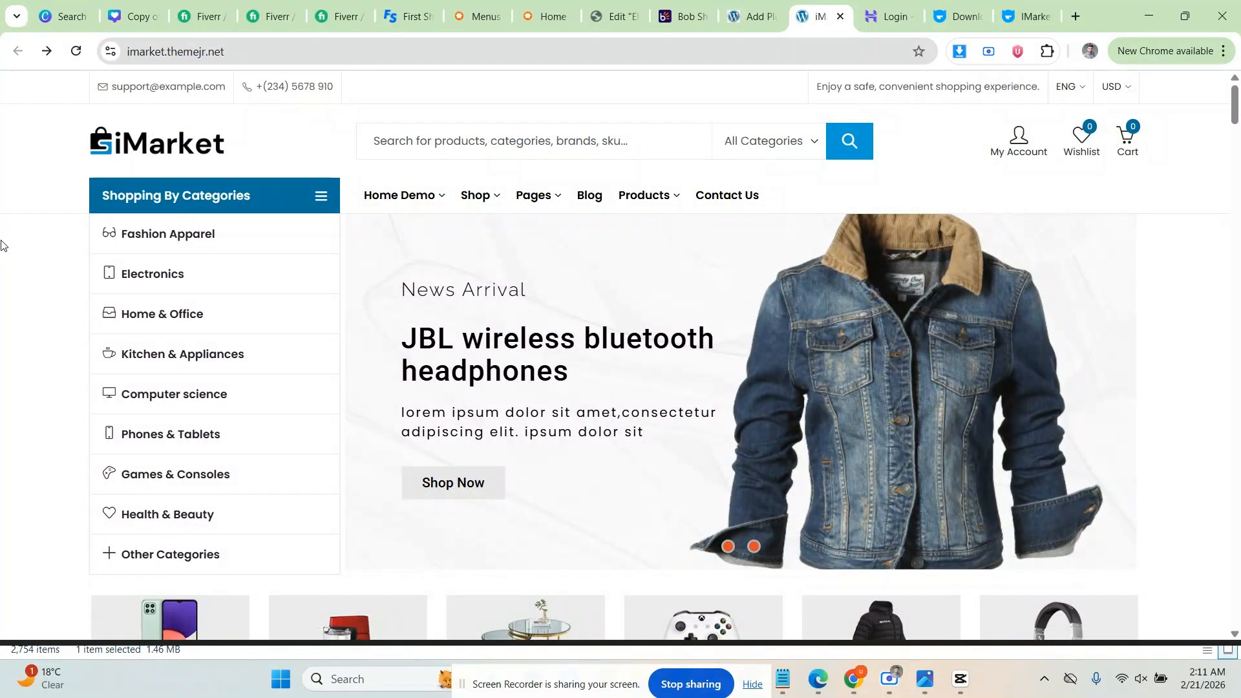
# Step: Search the plugin directory for 'woo', then install and activate WooCommerce
pyautogui.click(753, 16)
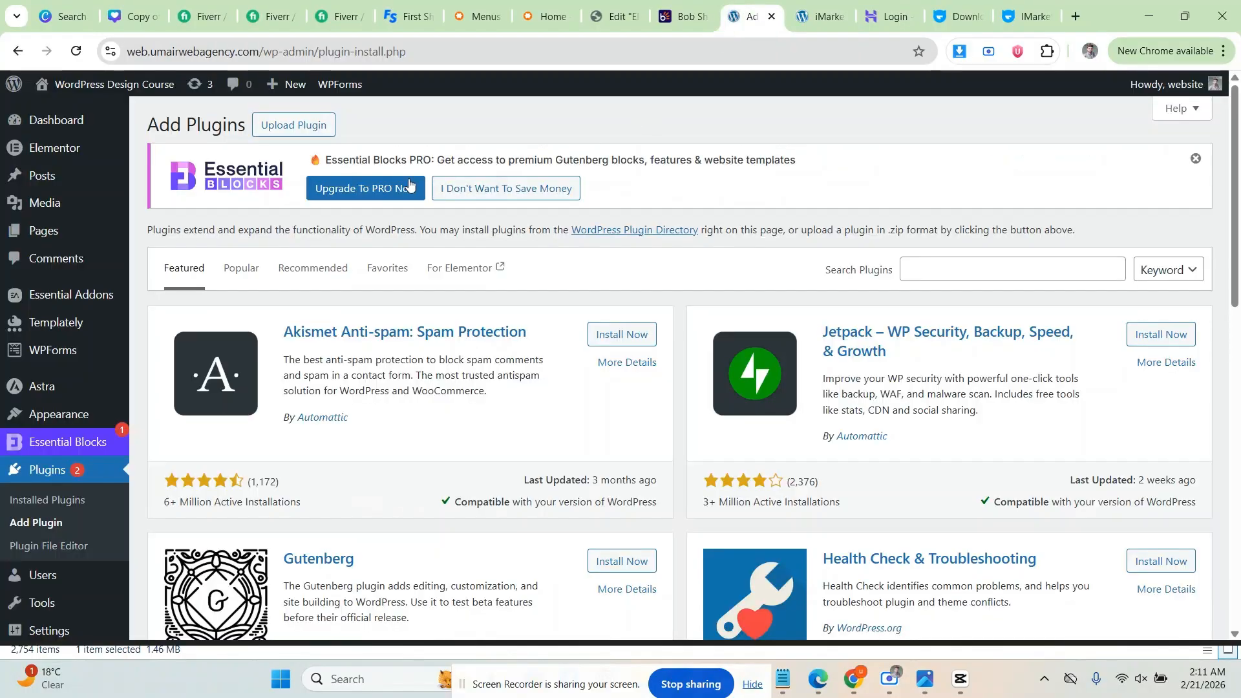
pyautogui.click(905, 267)
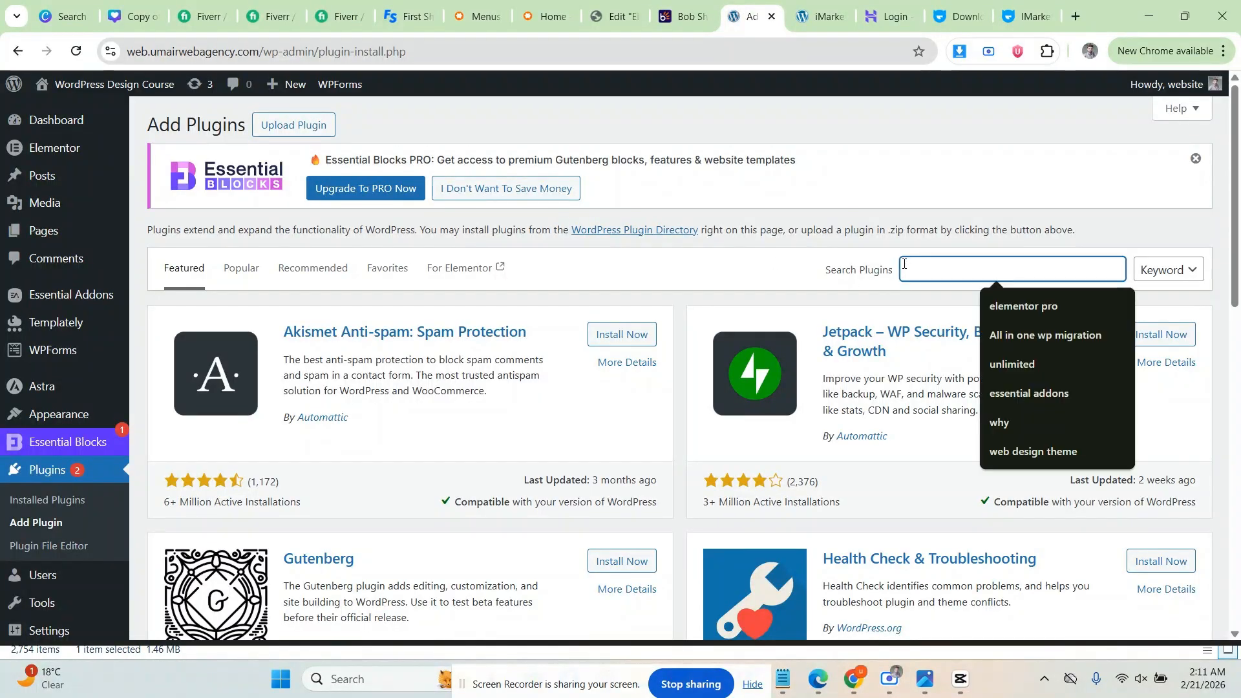
pyautogui.write('woo')
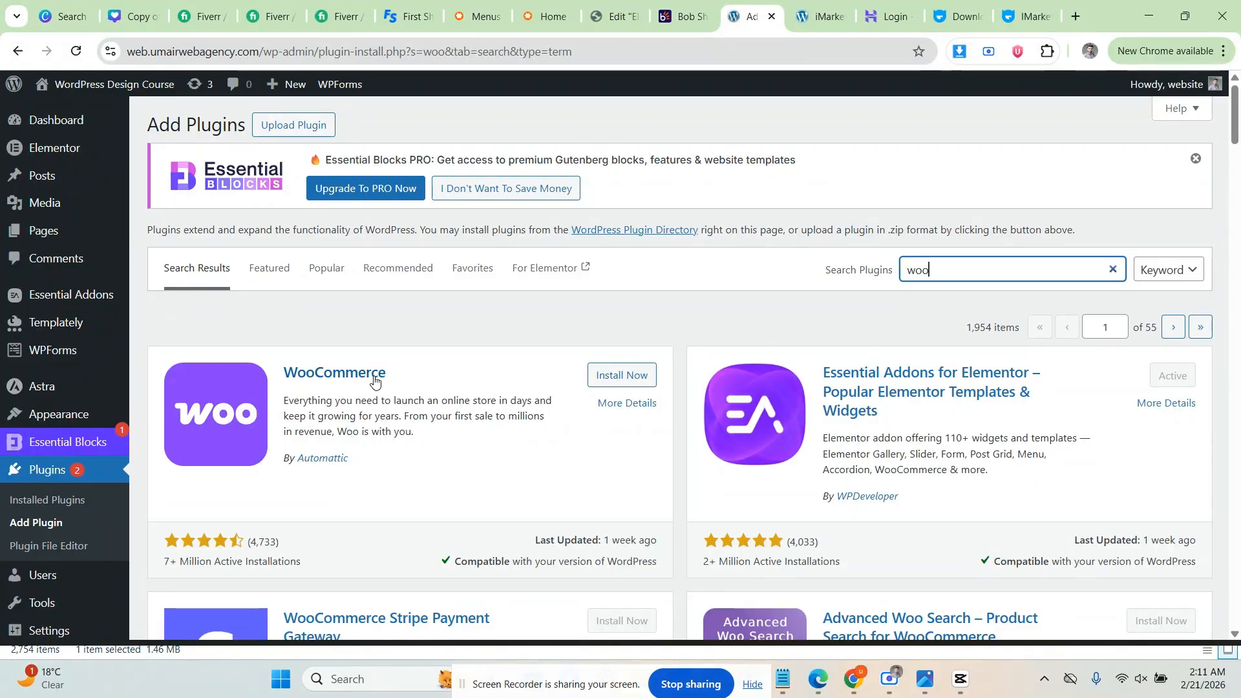
pyautogui.click(597, 382)
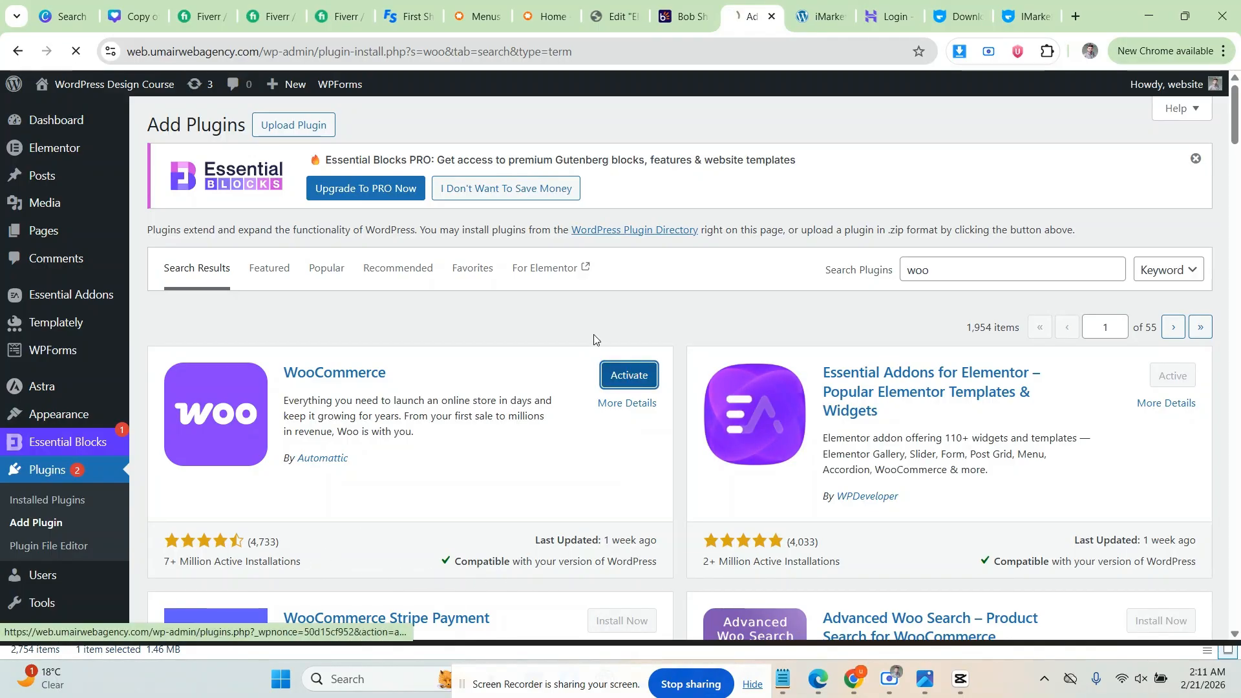
pyautogui.click(629, 375)
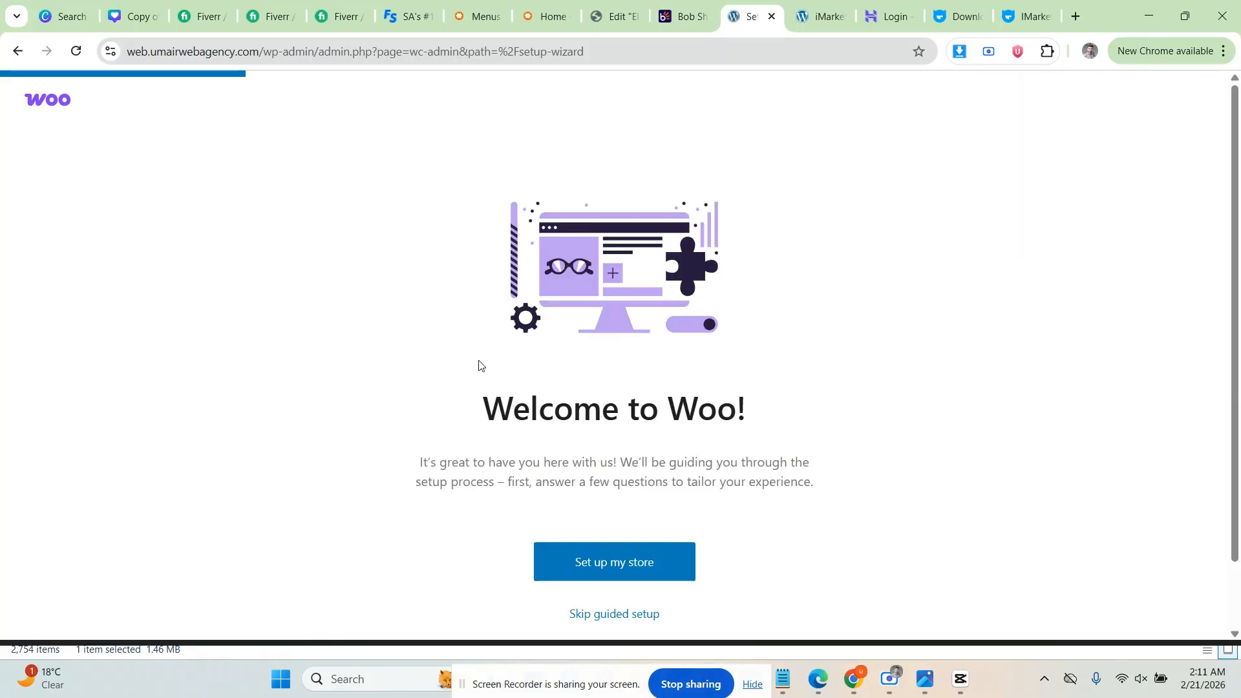
# Step: Skip the guided setup, keep Pakistan — Sindh as business location, and go to the store
pyautogui.click(614, 624)
pyautogui.click(572, 299)
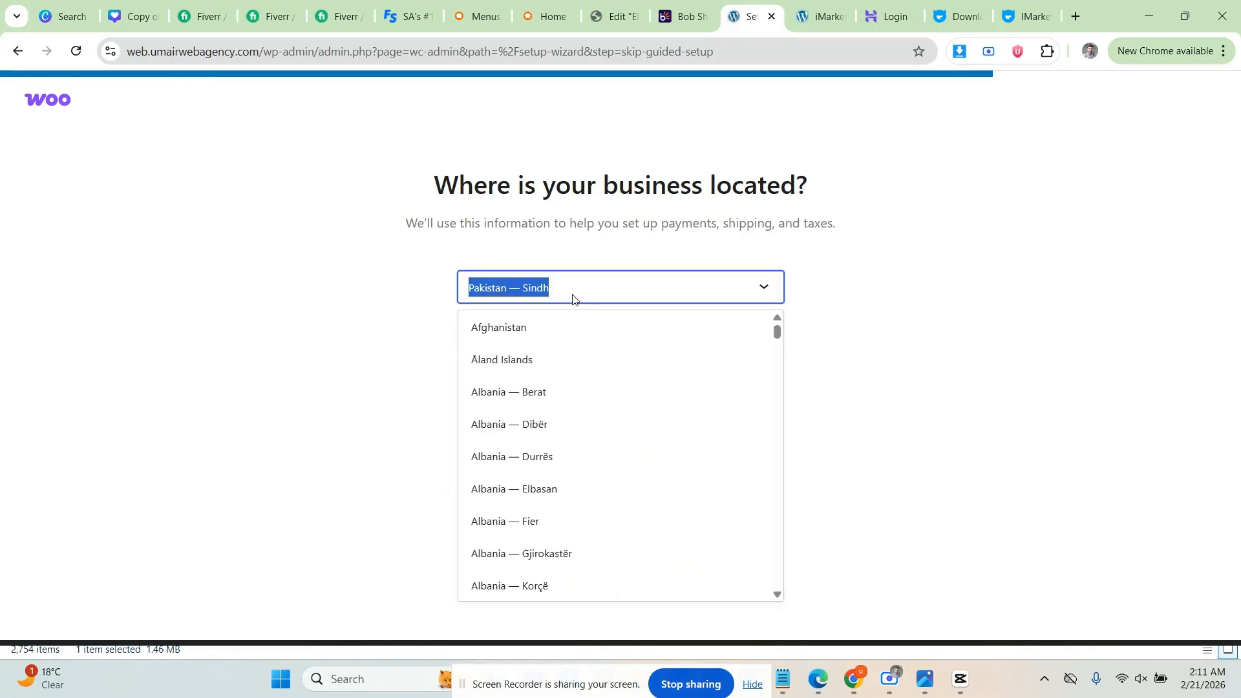
pyautogui.scroll(-5, 585, 485)
pyautogui.scroll(5, 569, 420)
pyautogui.click(568, 288)
pyautogui.click(567, 292)
pyautogui.scroll(-20, 592, 468)
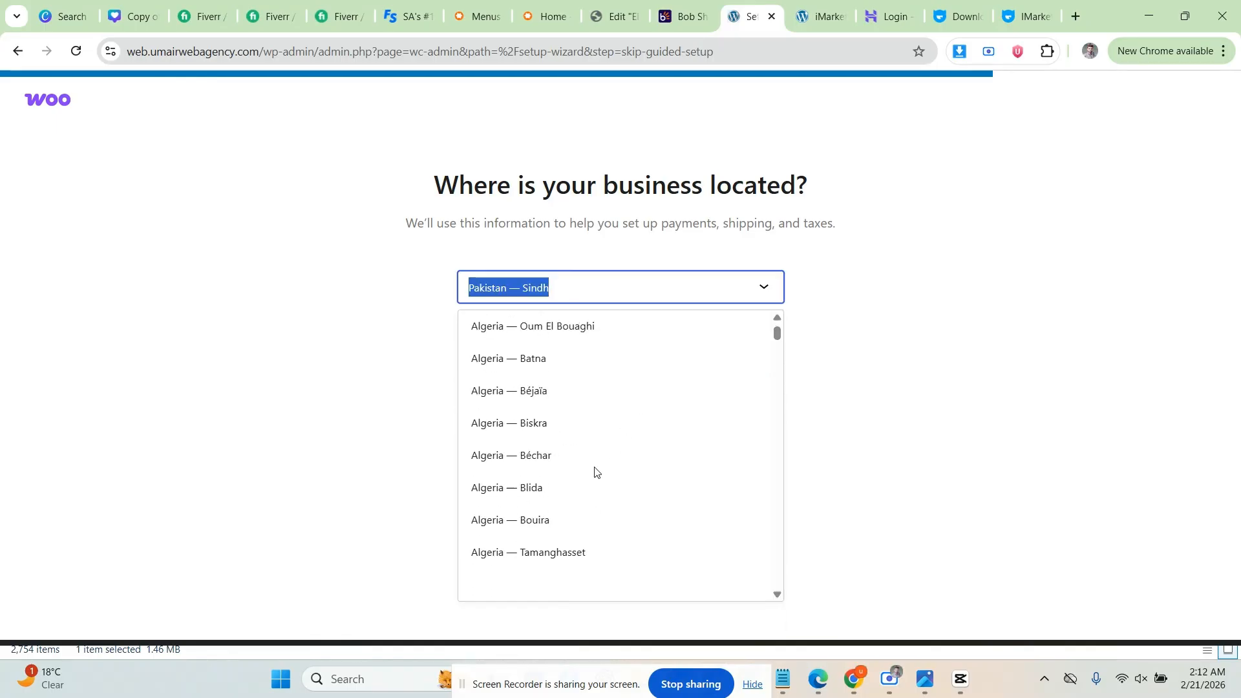
pyautogui.scroll(20, 598, 466)
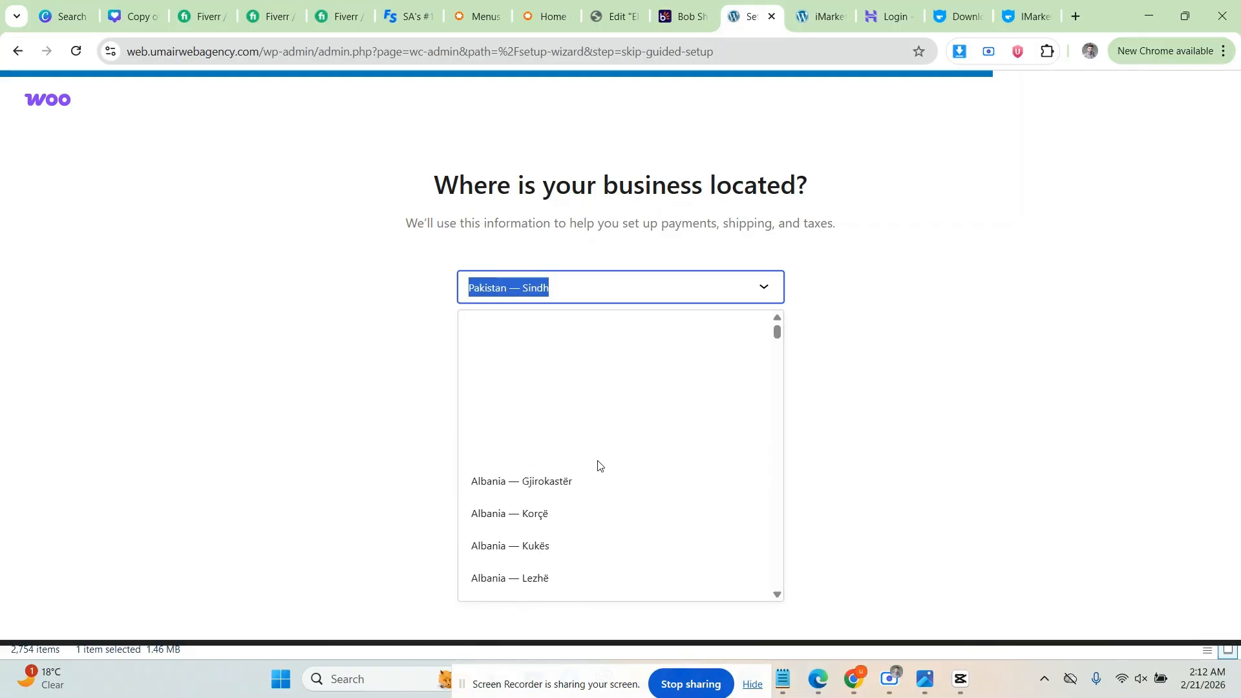
pyautogui.click(420, 290)
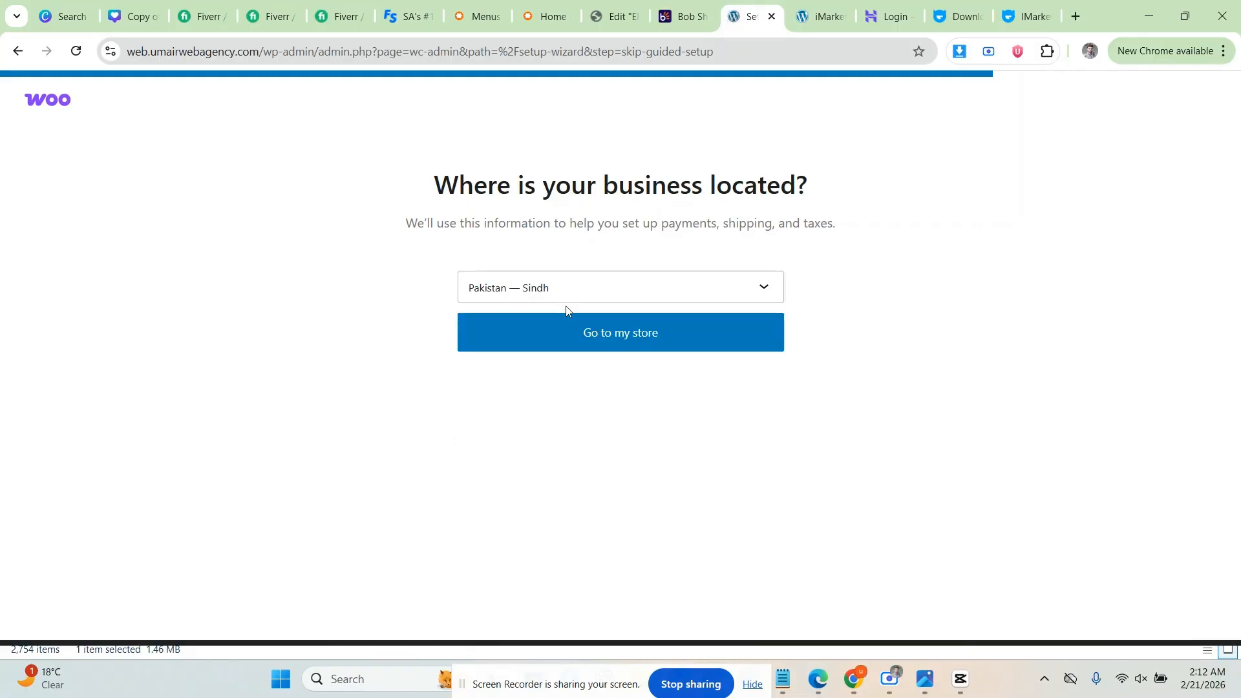
pyautogui.click(622, 335)
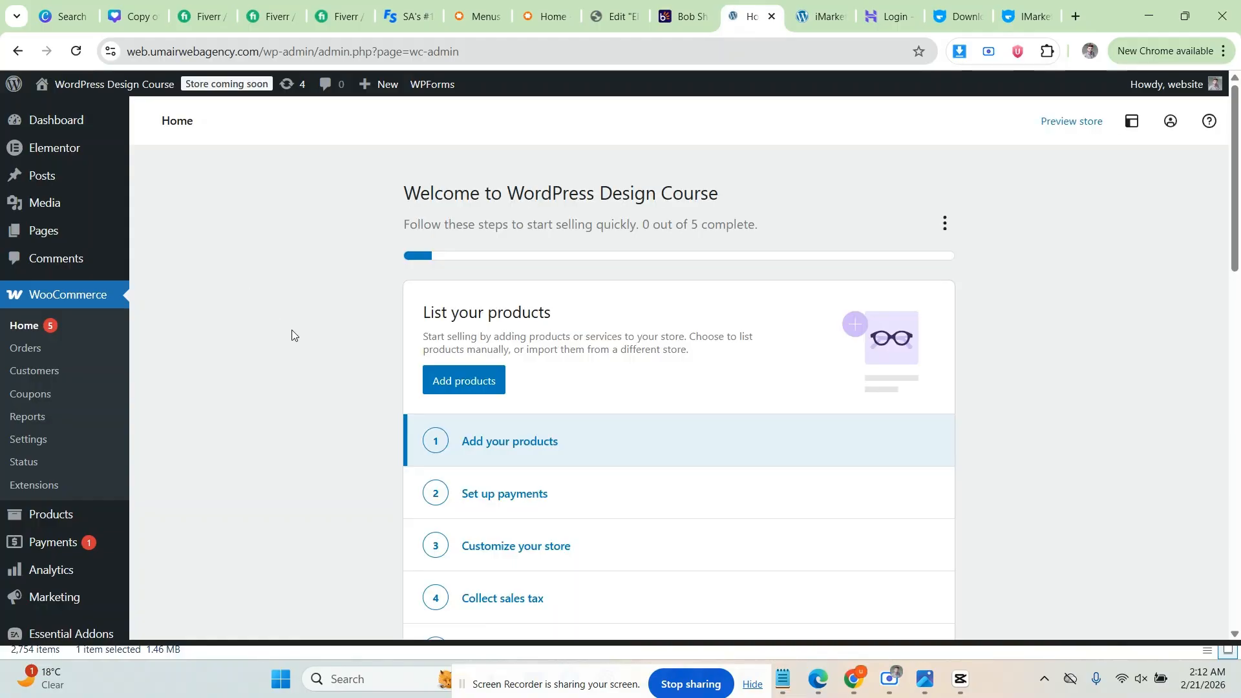
# Step: Look over the WooCommerce Home setup checklist, then open WooCommerce Settings
pyautogui.scroll(-7, 292, 331)
pyautogui.scroll(7, 292, 331)
pyautogui.scroll(-9, 324, 346)
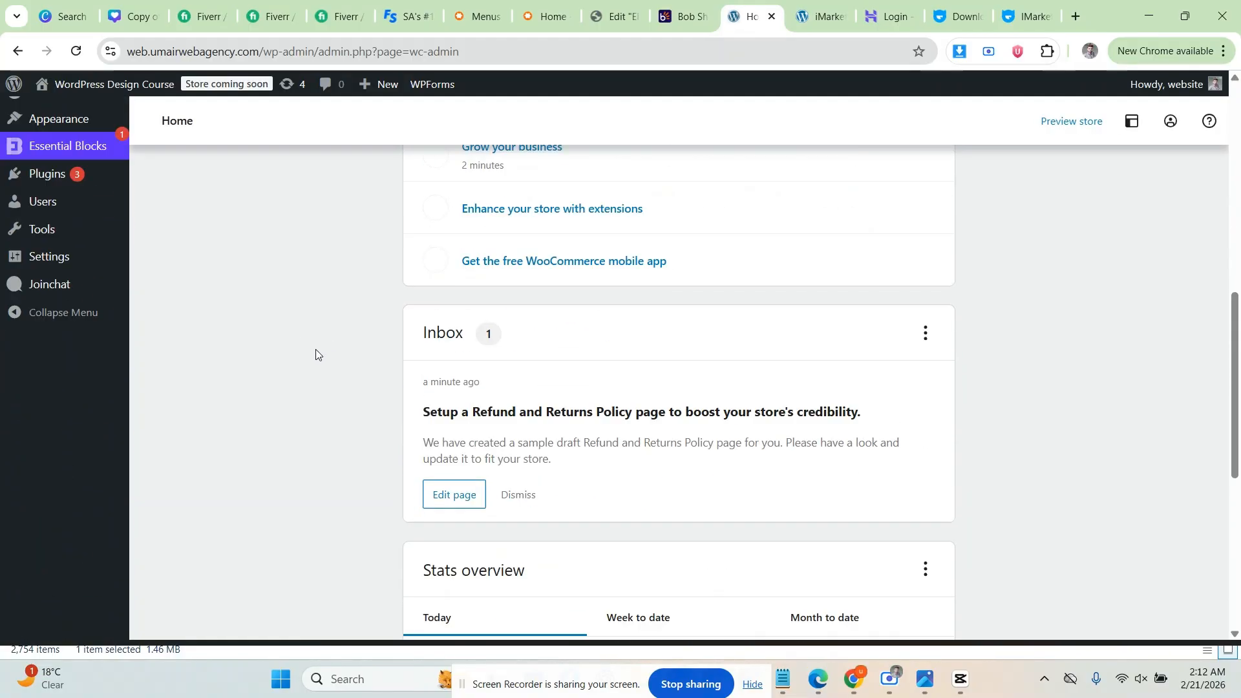
pyautogui.scroll(9, 316, 355)
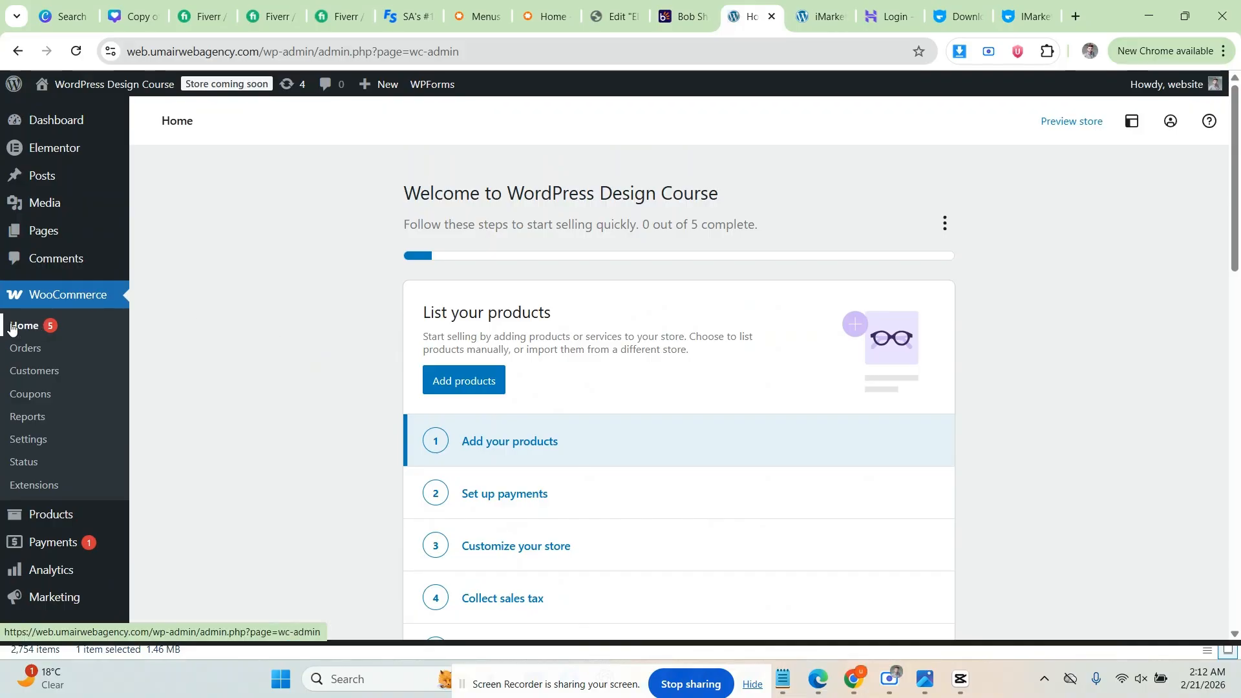
pyautogui.click(28, 440)
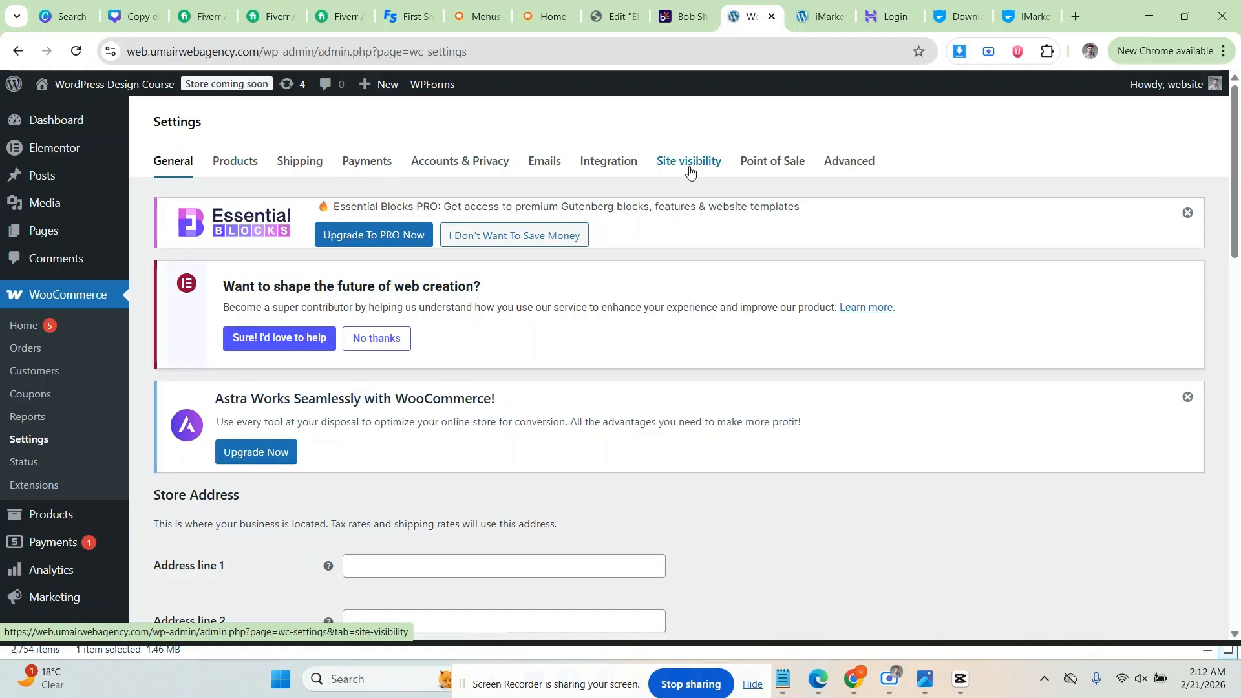
# Step: Leave the first store address line empty, dismissing the saved address suggestions
pyautogui.scroll(-4, 203, 247)
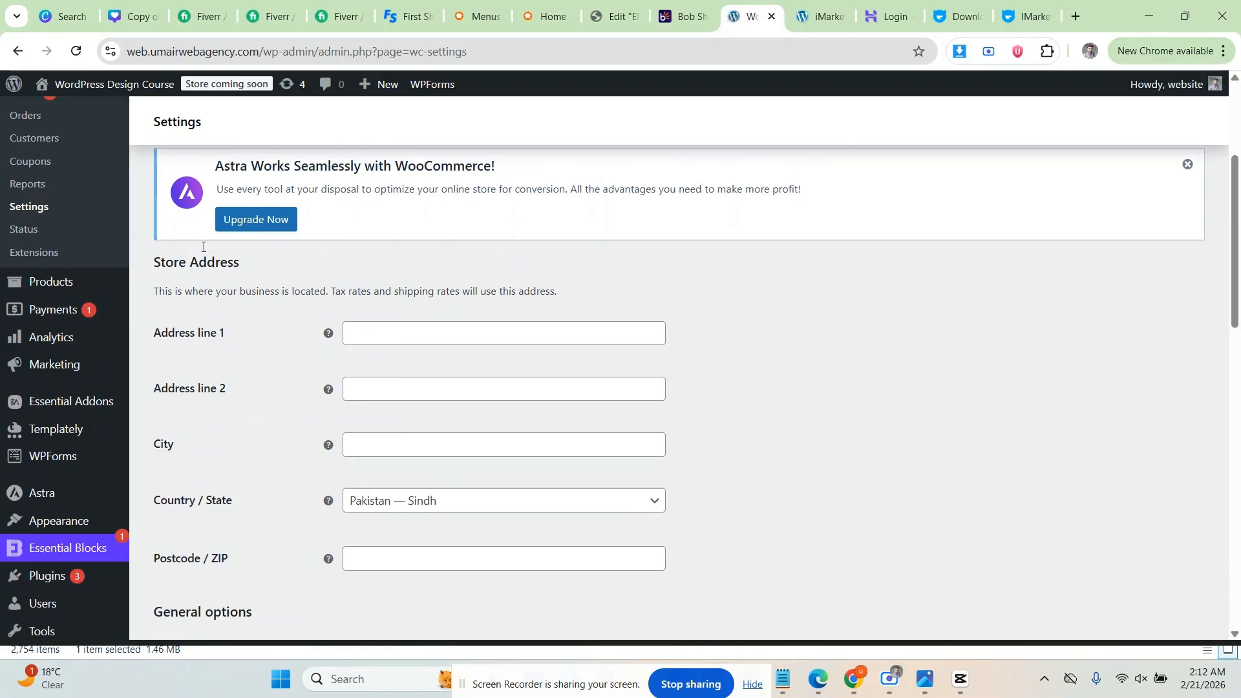
pyautogui.scroll(-1, 245, 243)
pyautogui.click(373, 243)
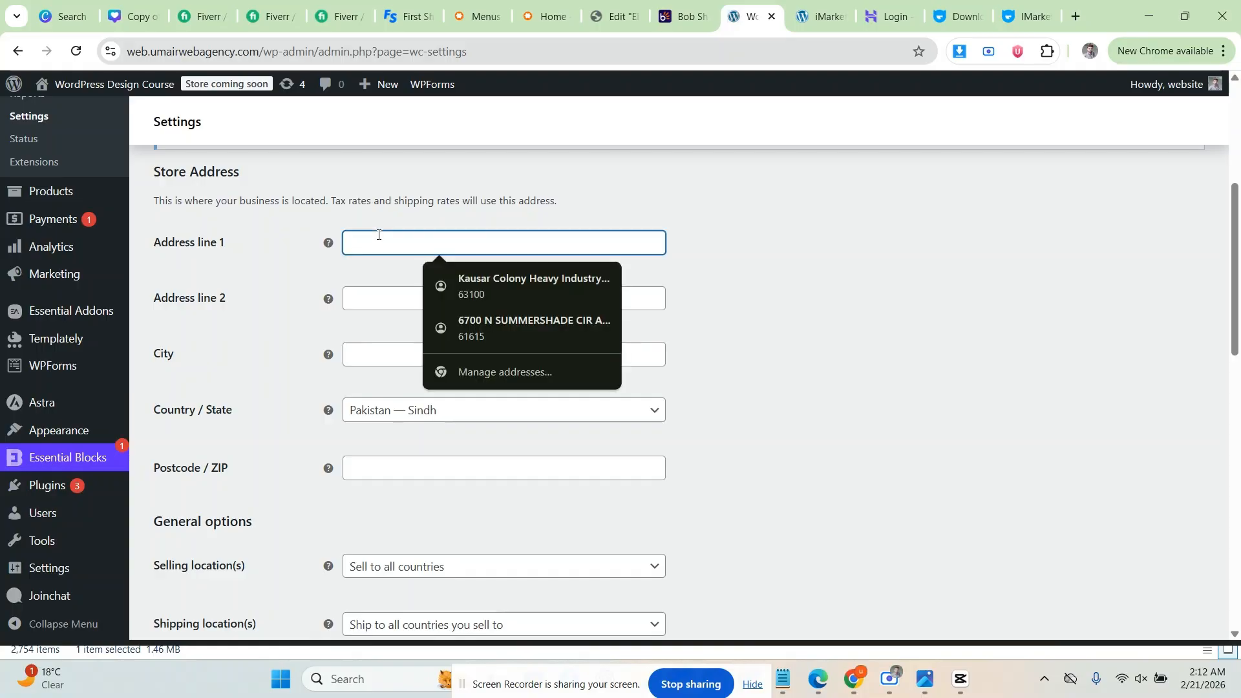
pyautogui.click(255, 292)
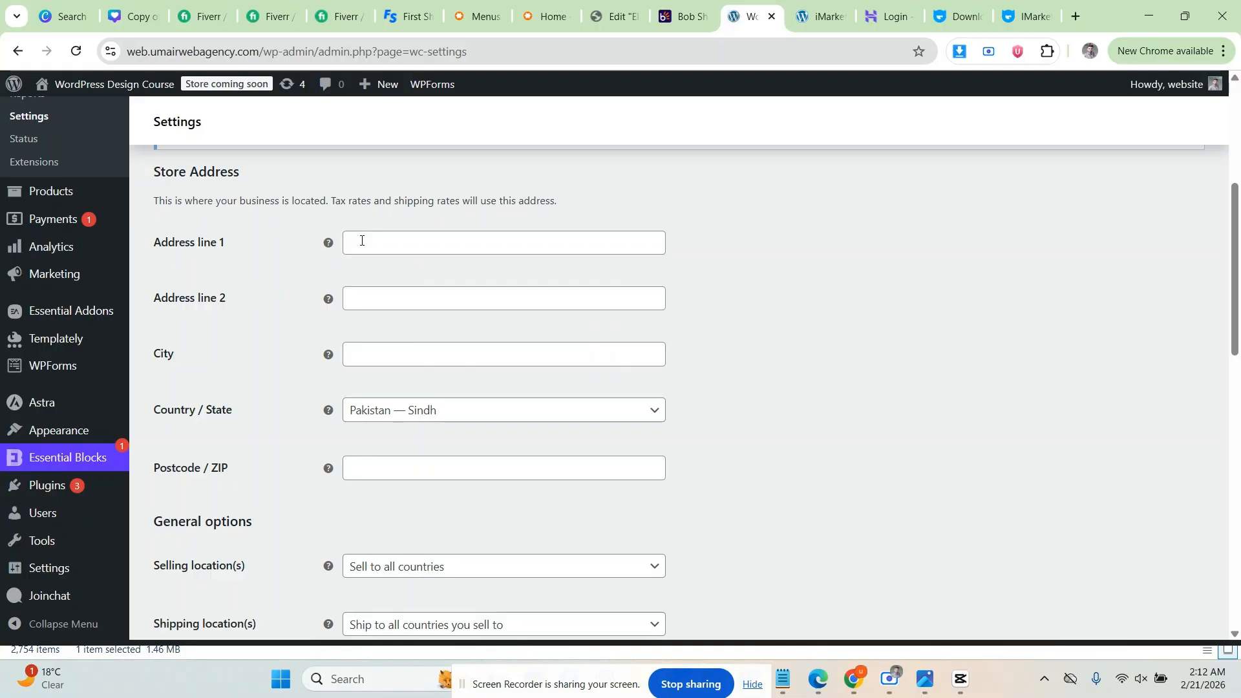
pyautogui.scroll(-1, 360, 243)
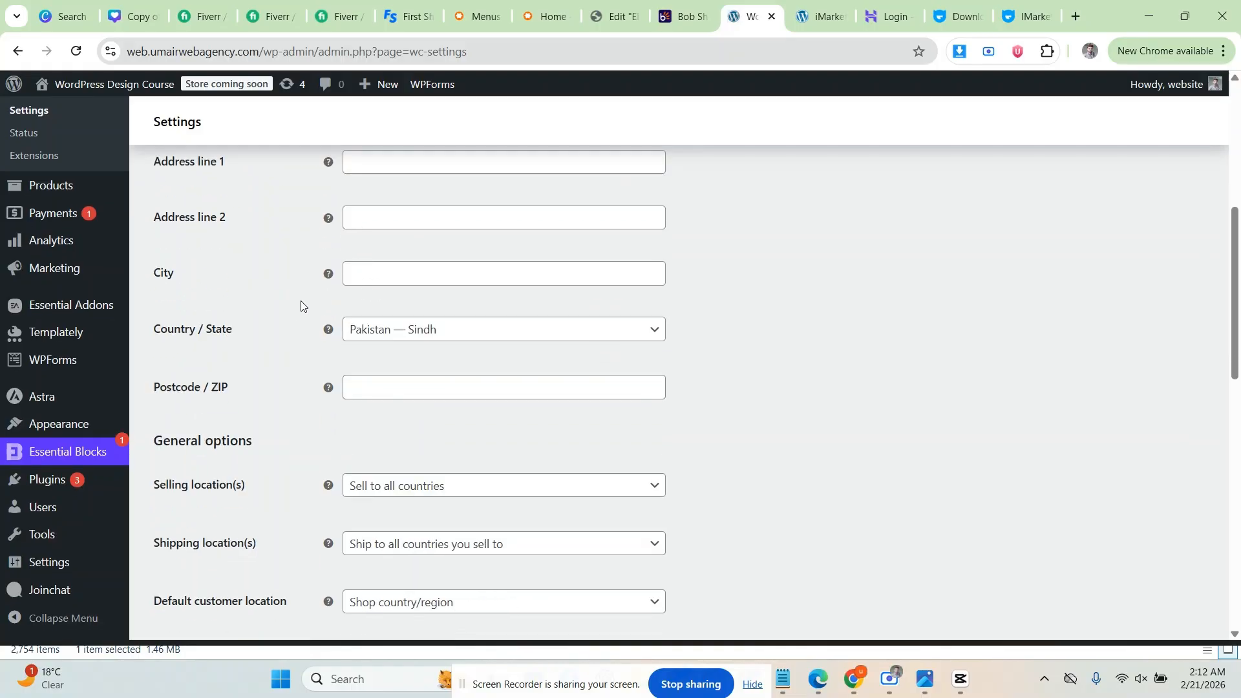
pyautogui.scroll(-3, 247, 332)
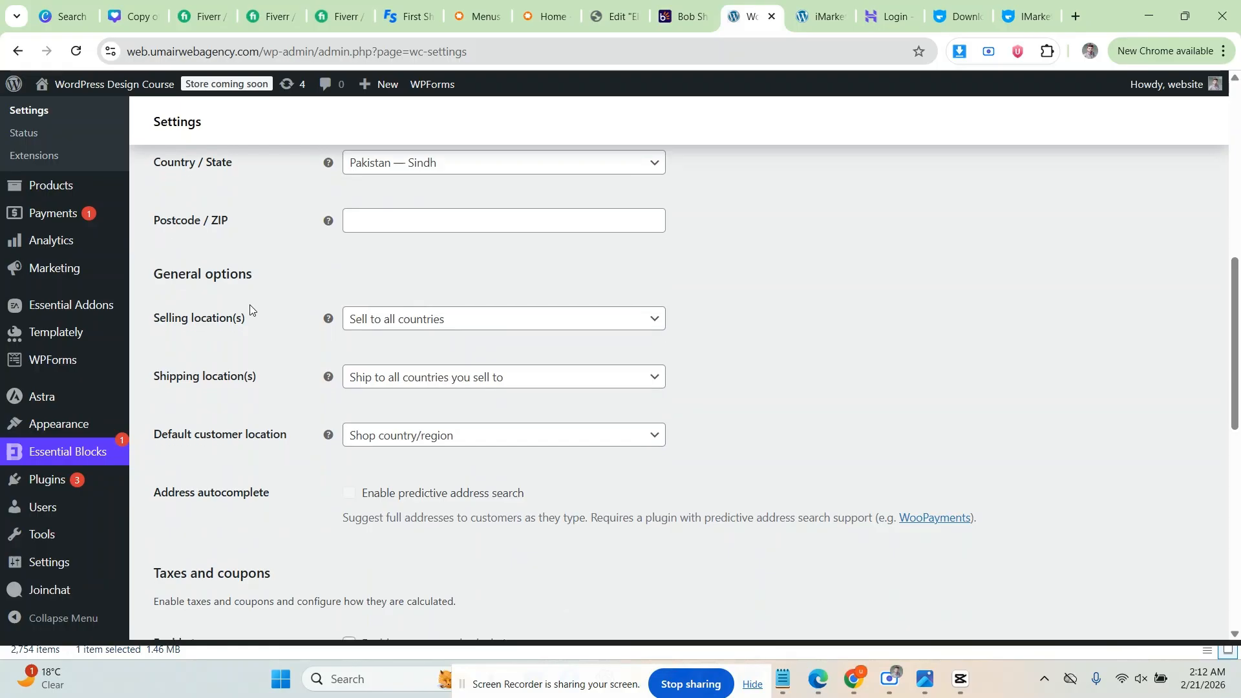
# Step: Limit selling to specific countries, with Pakistan as the only selling country
pyautogui.click(397, 249)
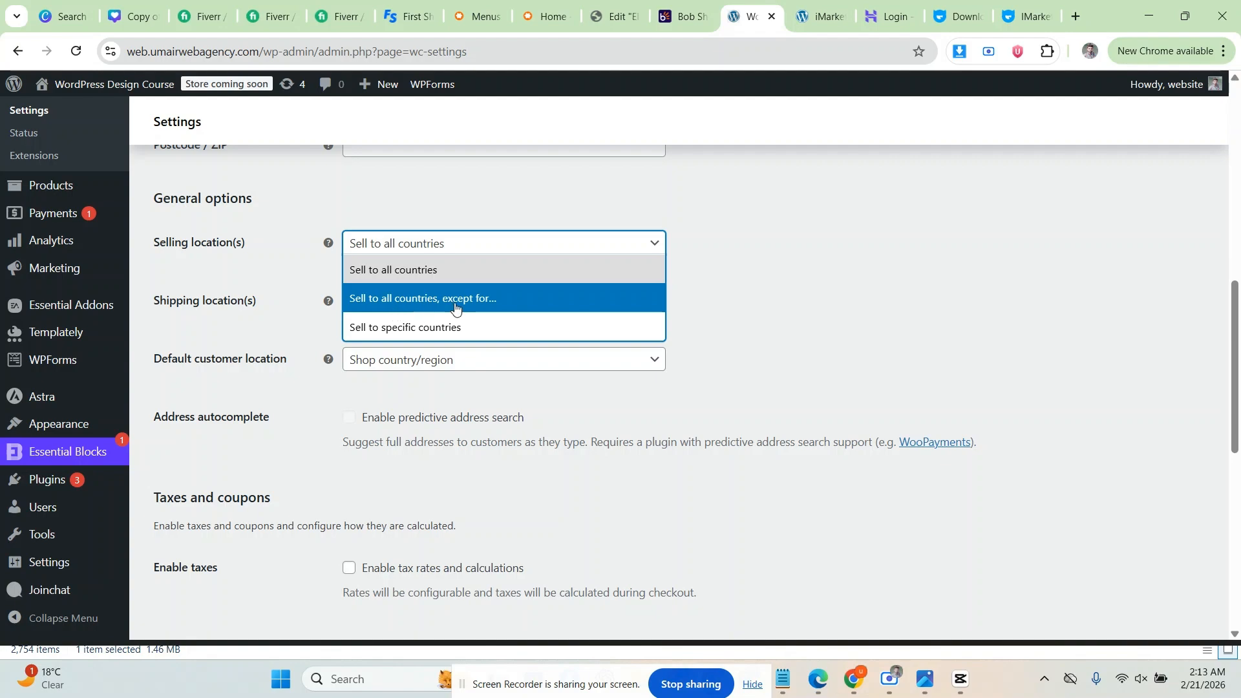
pyautogui.click(407, 330)
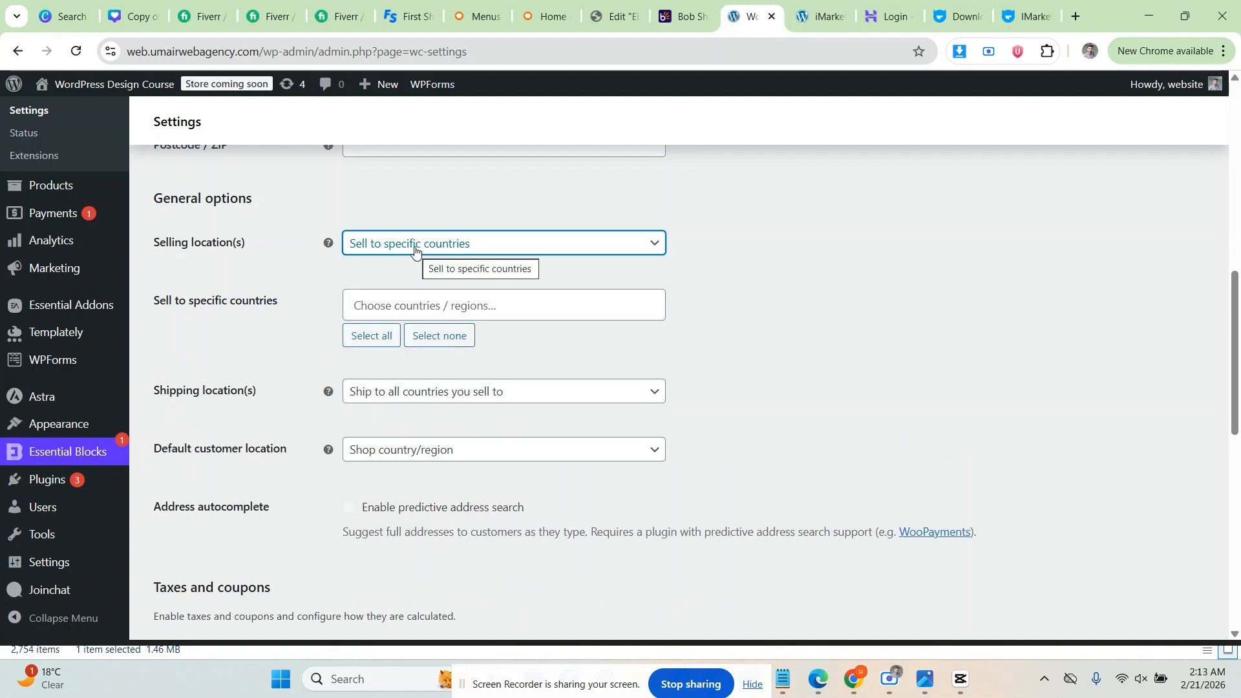
pyautogui.click(416, 310)
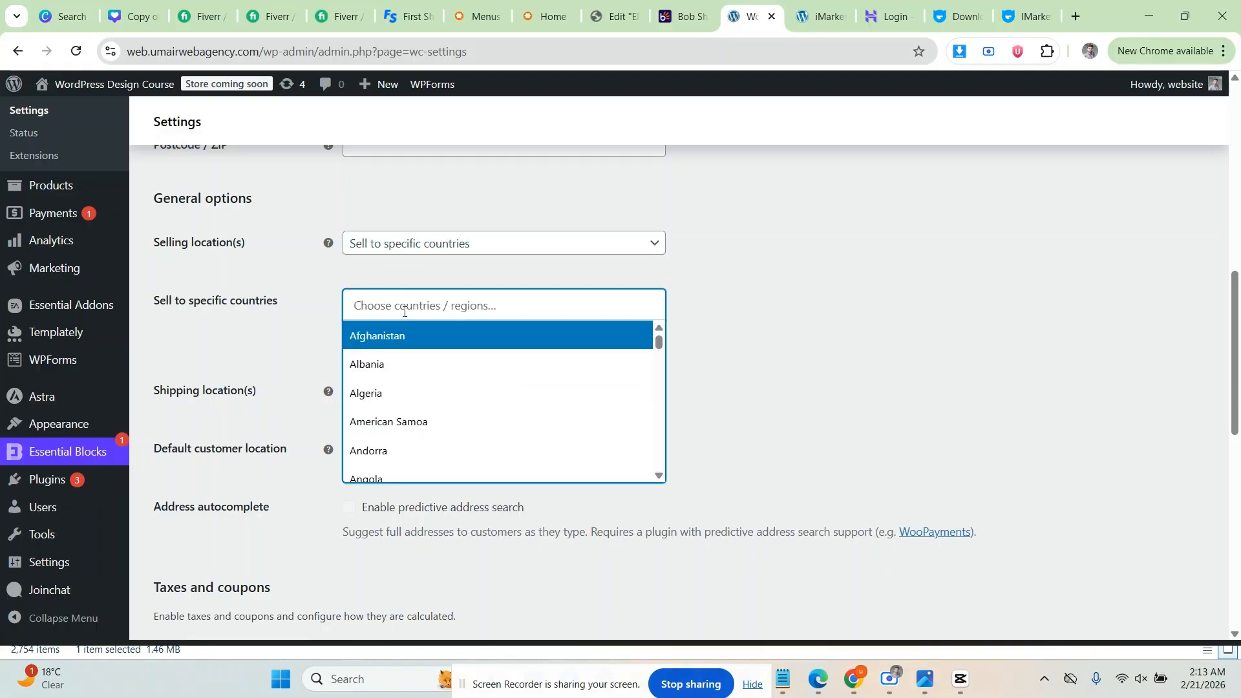
pyautogui.click(403, 310)
pyautogui.click(401, 303)
pyautogui.write('pak')
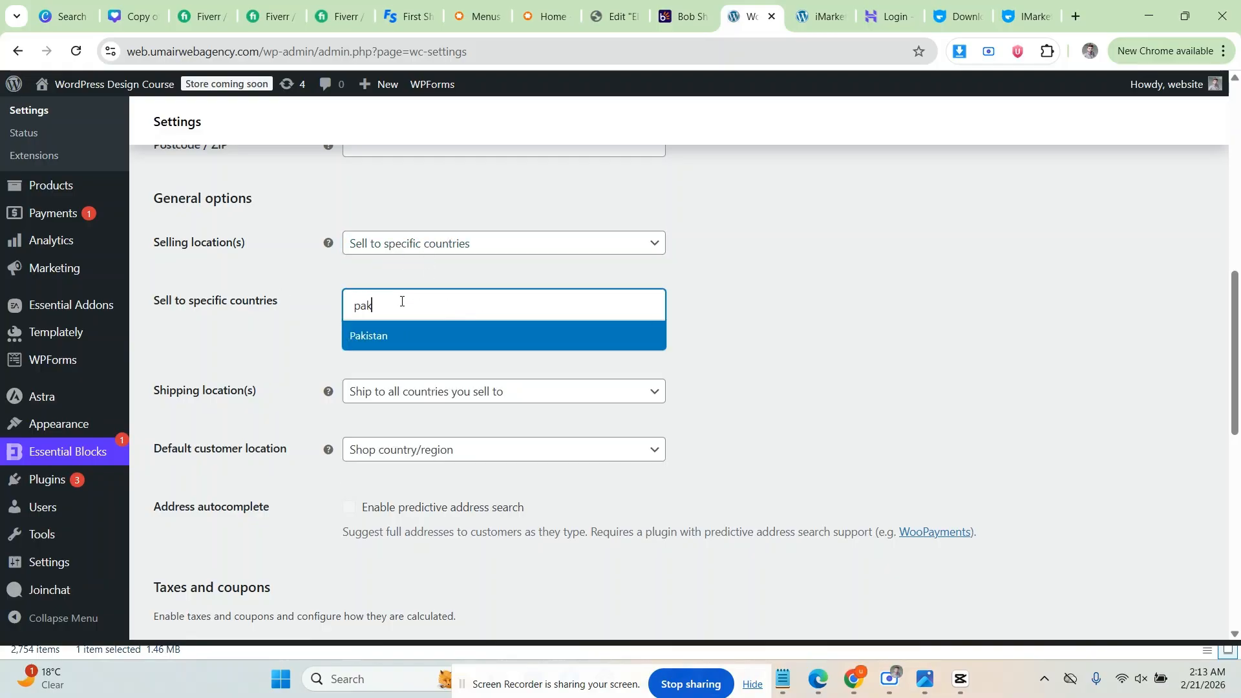
pyautogui.click(363, 336)
pyautogui.click(450, 312)
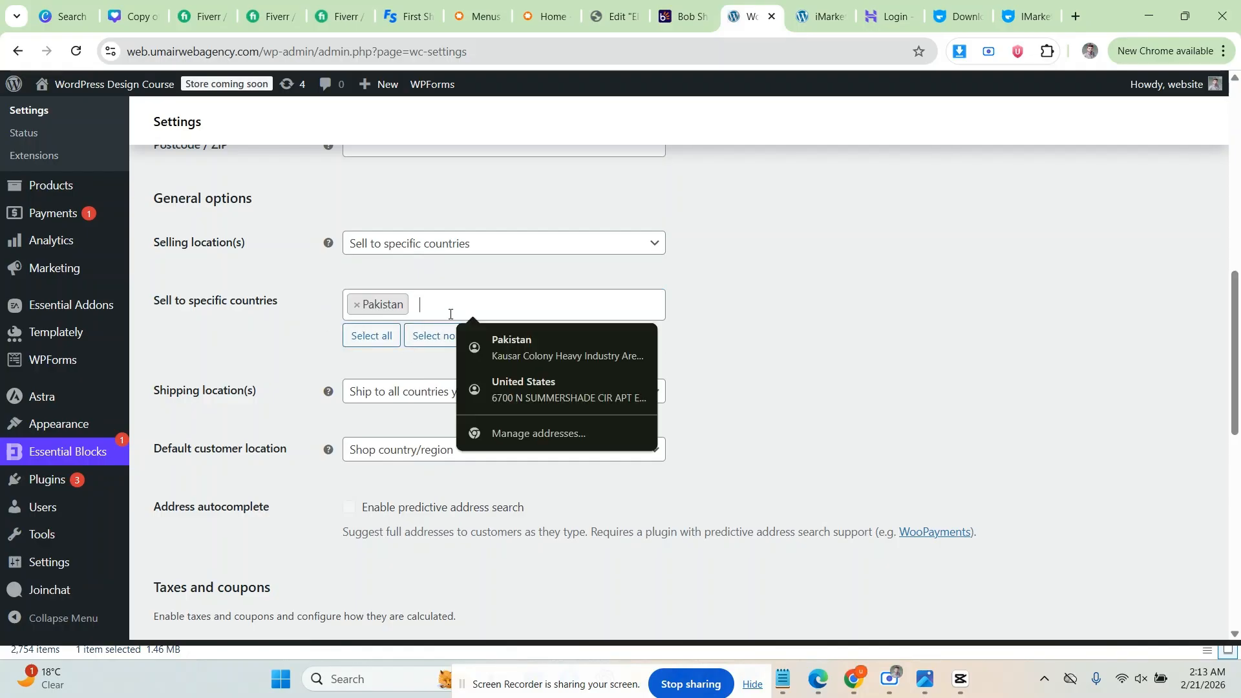
pyautogui.click(451, 302)
pyautogui.click(445, 300)
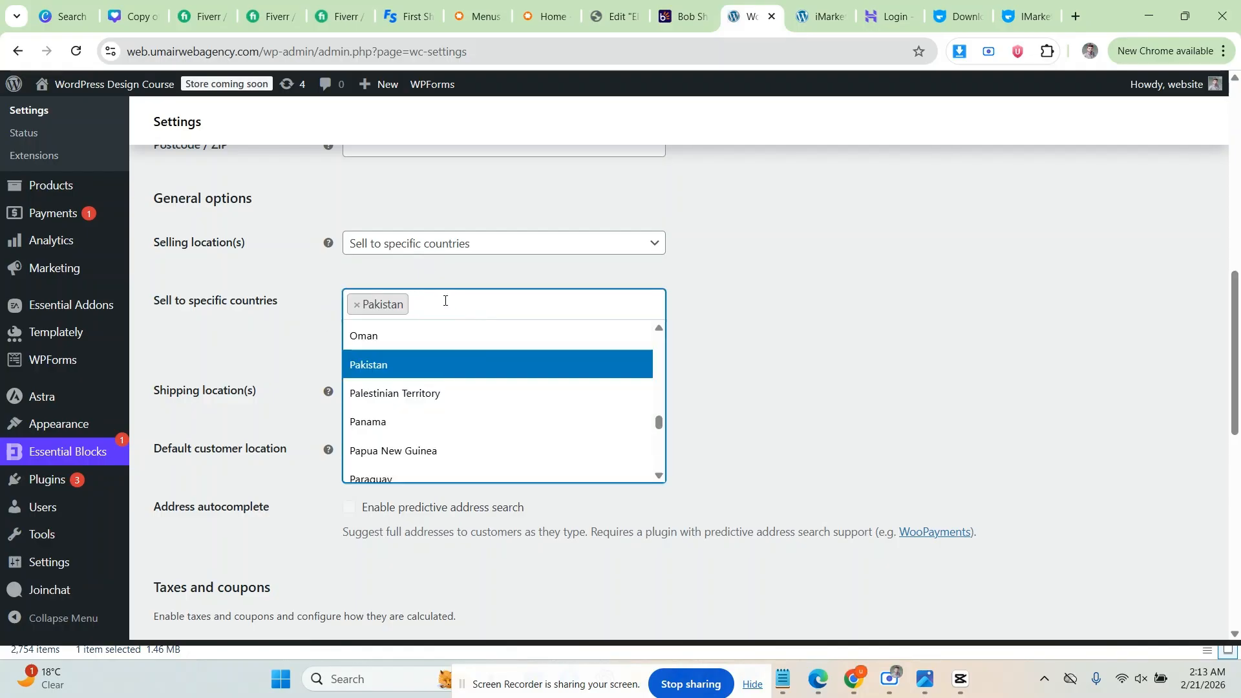
pyautogui.click(445, 301)
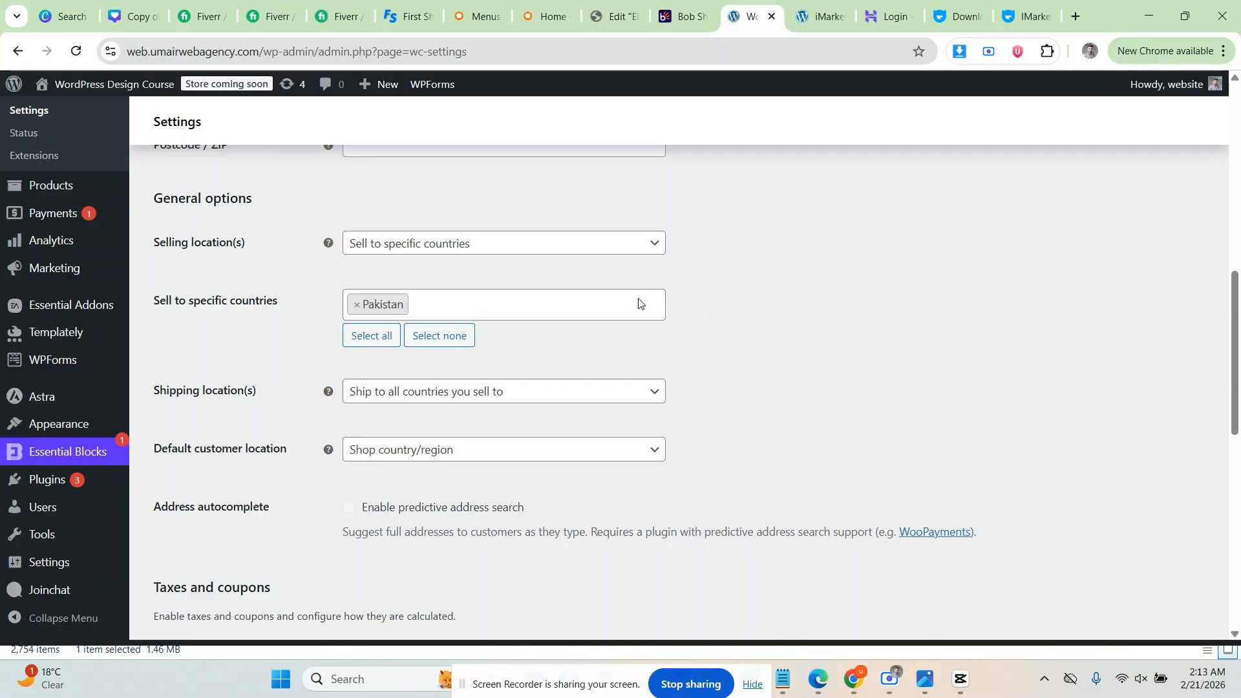
pyautogui.click(424, 302)
pyautogui.click(423, 304)
# Step: Ship only to specific countries, adding Pakistan as the shipping country
pyautogui.scroll(-1, 301, 323)
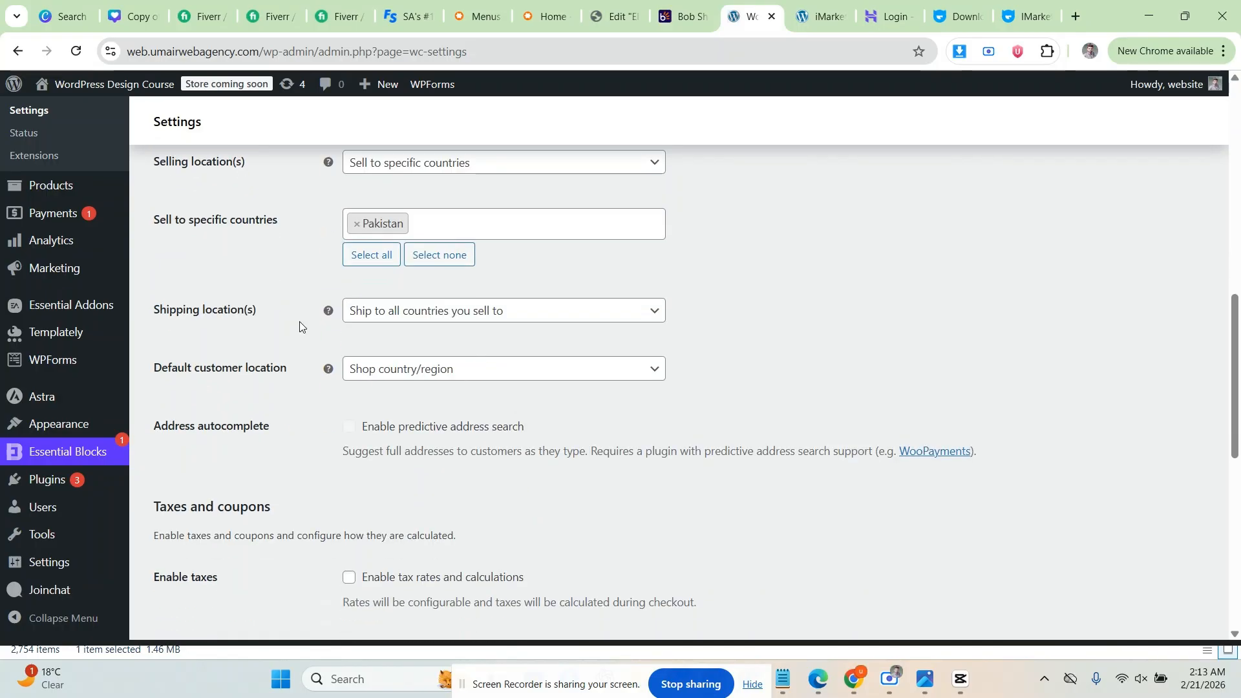
pyautogui.click(373, 322)
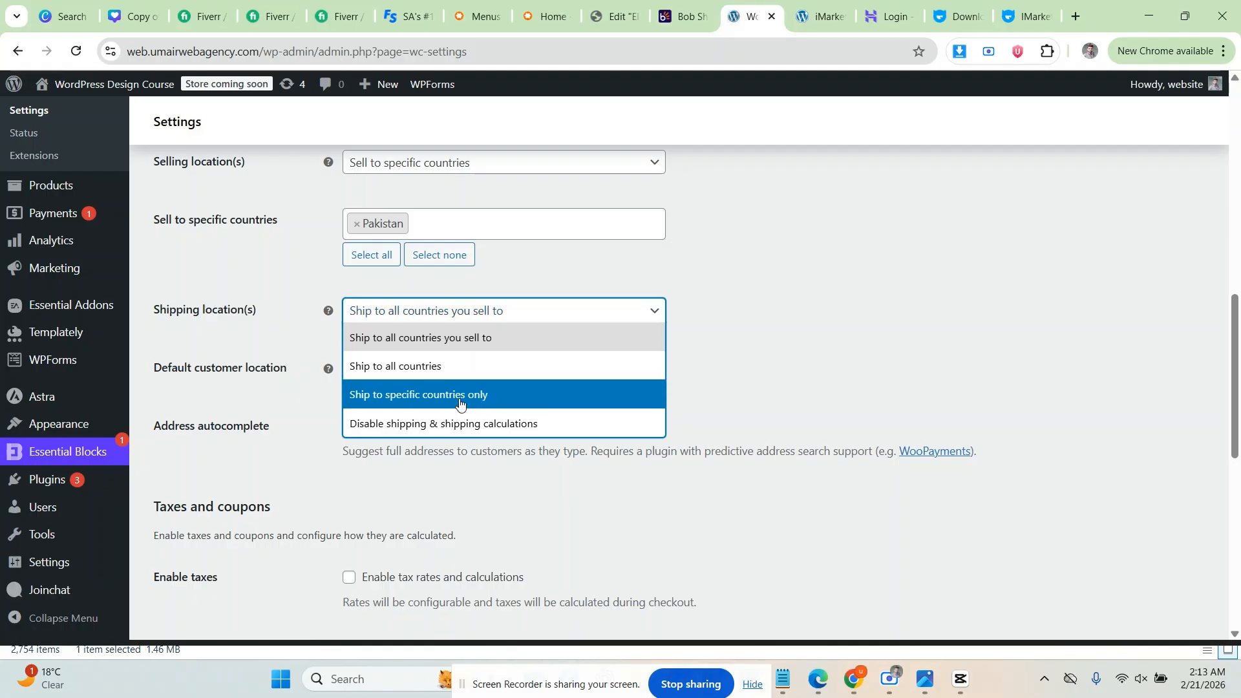
pyautogui.click(424, 402)
pyautogui.click(395, 372)
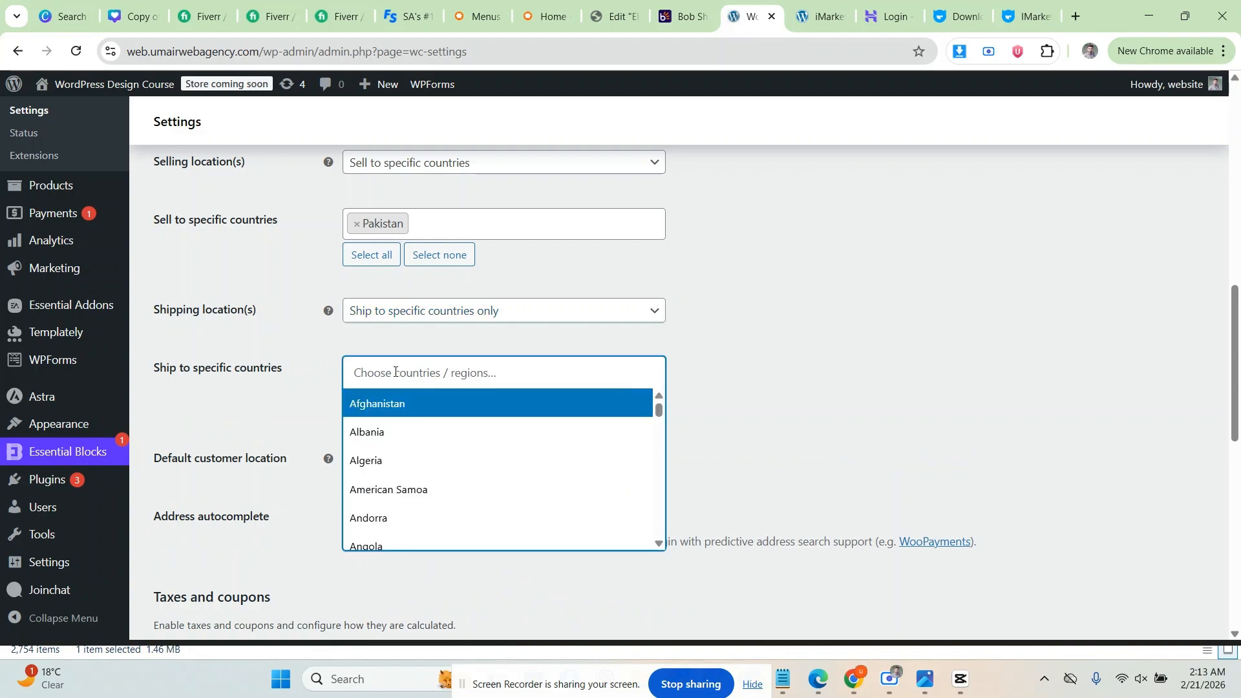
pyautogui.write('pak')
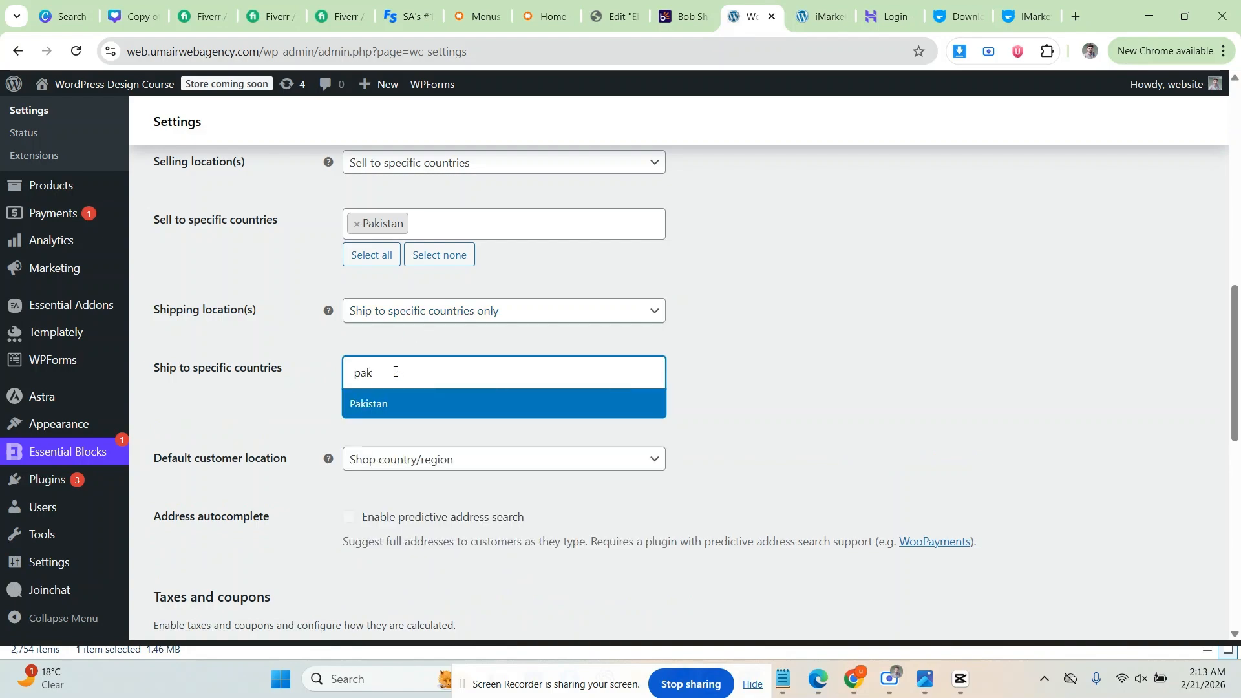
pyautogui.click(351, 404)
# Step: Keep Shop country/region as the default customer location
pyautogui.scroll(-1, 713, 325)
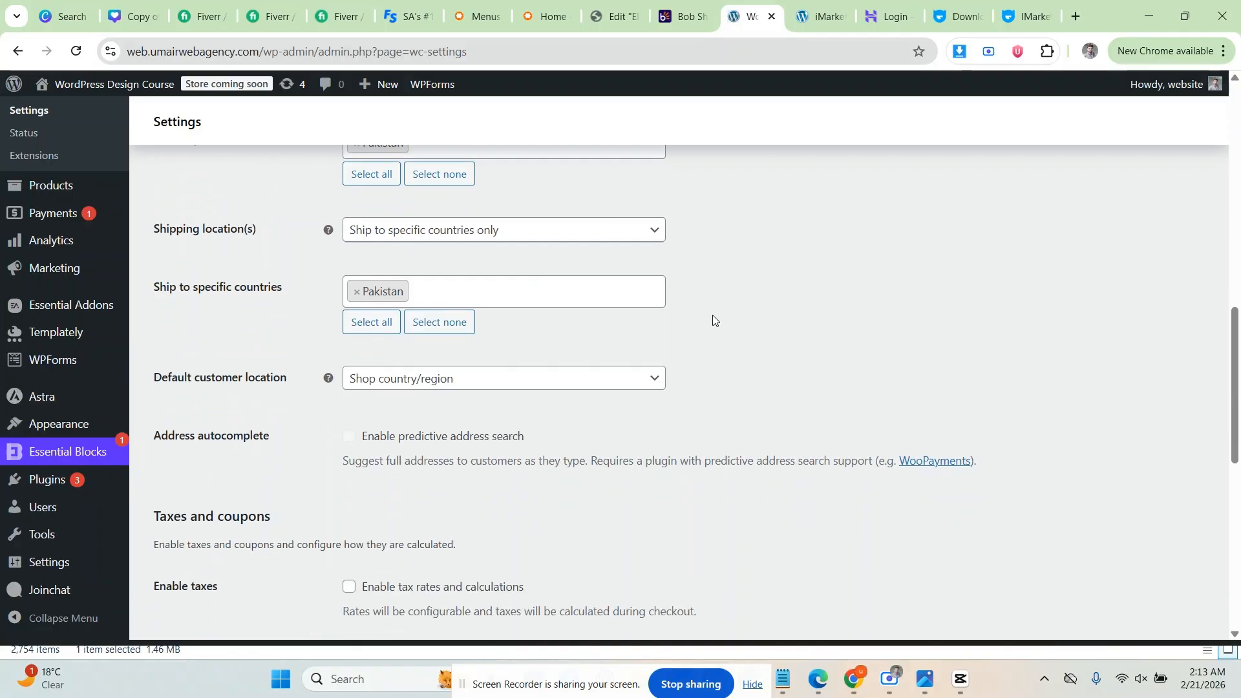
pyautogui.scroll(-1, 428, 295)
pyautogui.click(427, 294)
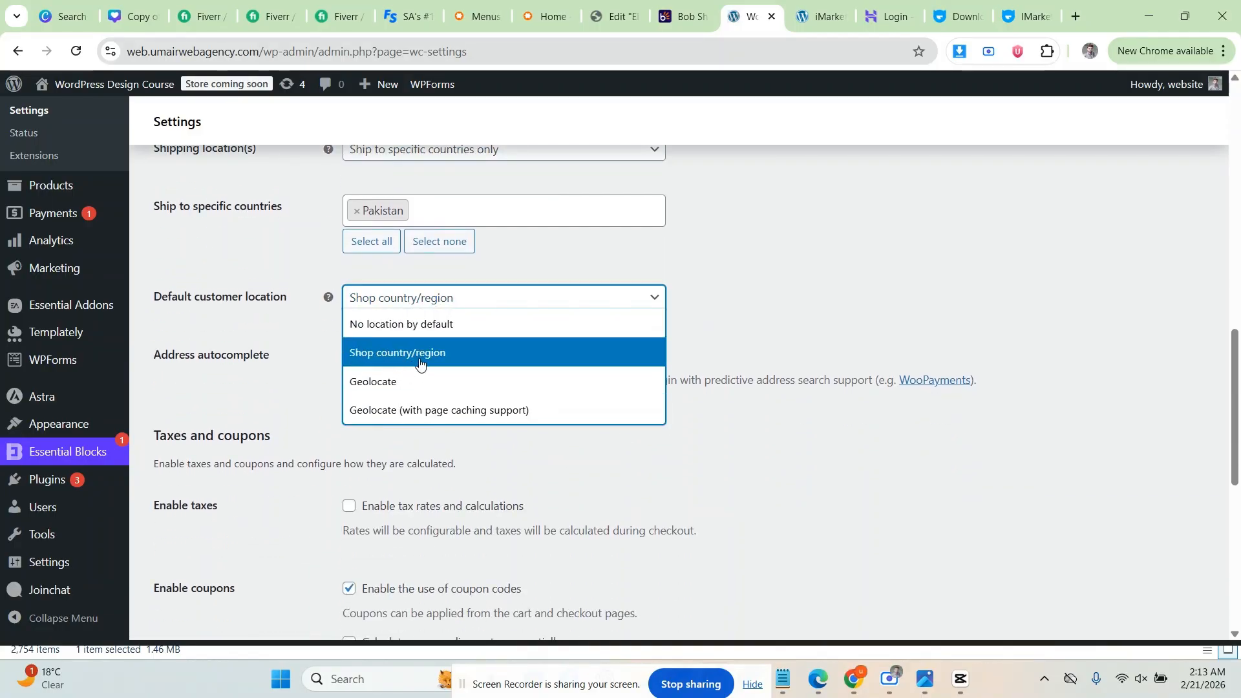
pyautogui.click(465, 357)
pyautogui.scroll(-1, 439, 323)
pyautogui.scroll(-2, 362, 317)
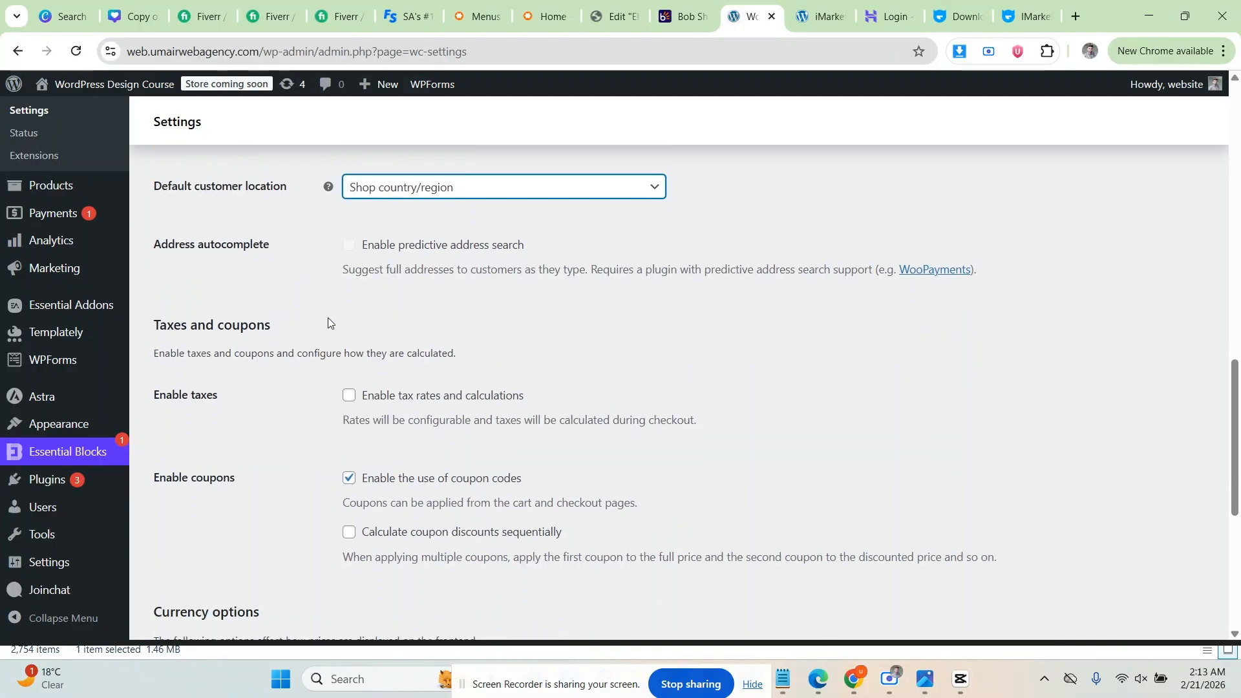
# Step: Enable tax rates and calculations
pyautogui.click(350, 265)
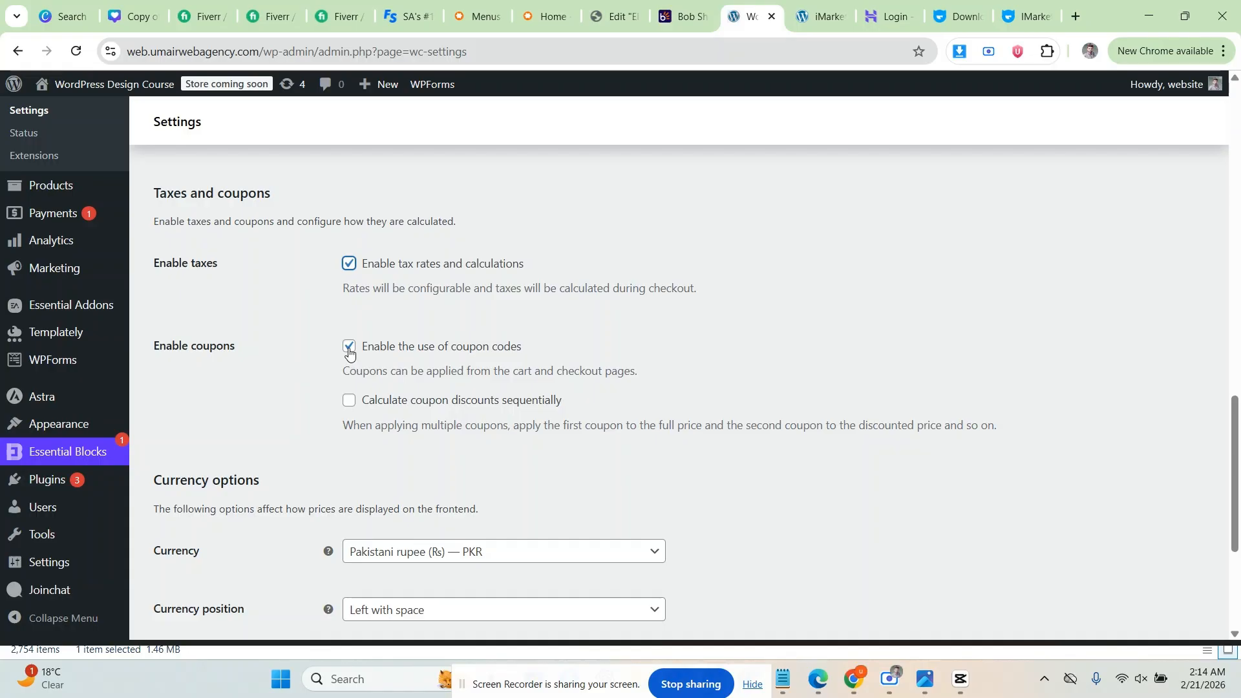
pyautogui.scroll(-3, 349, 351)
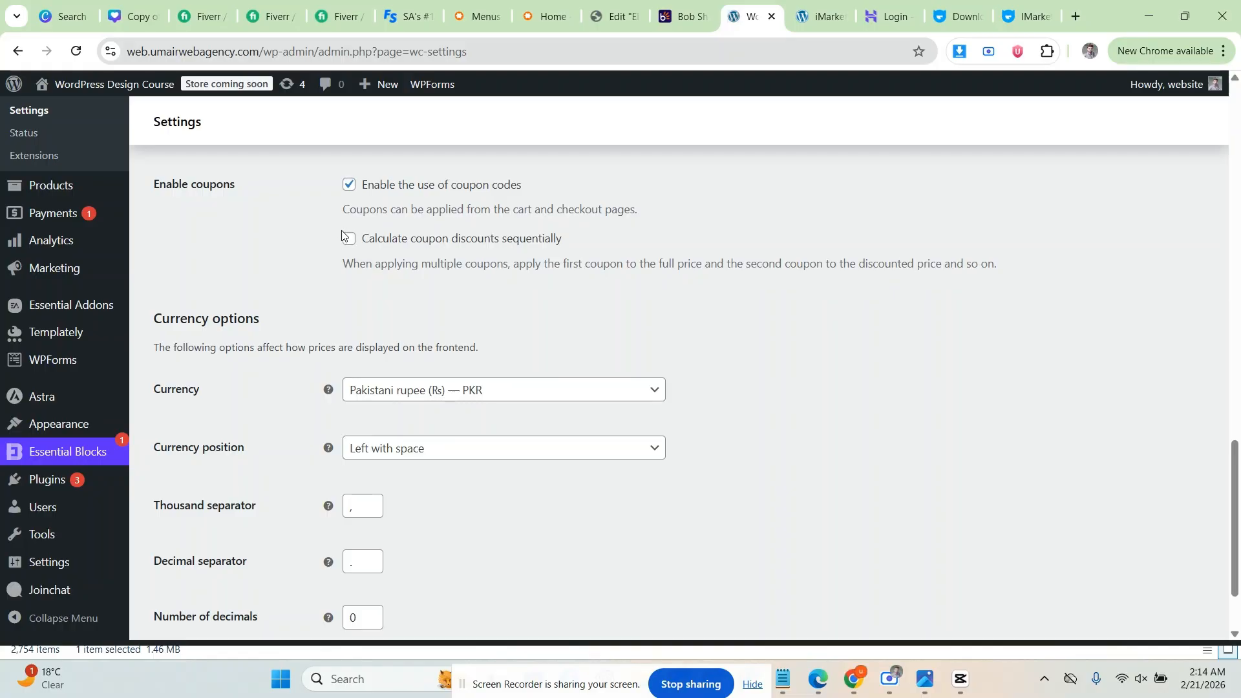
pyautogui.scroll(1, 339, 239)
pyautogui.scroll(-2, 478, 267)
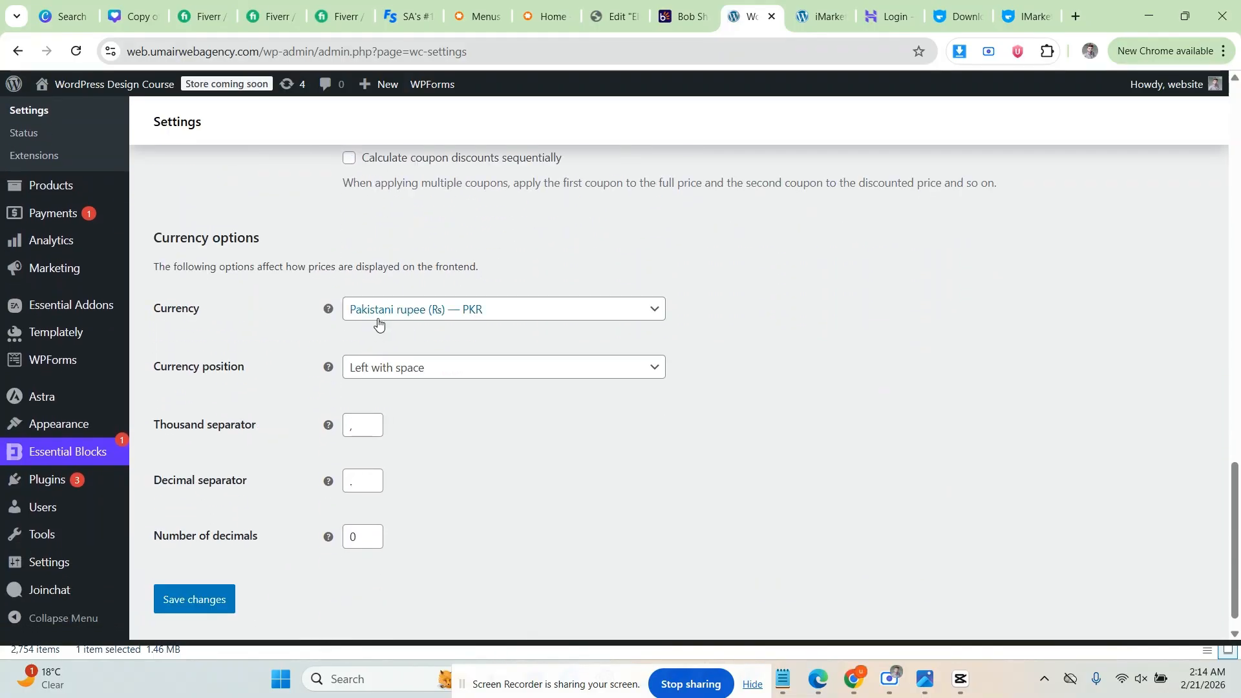
# Step: Keep Pakistani rupee as currency, symbol Left with space, separators unchanged
pyautogui.click(429, 311)
pyautogui.click(429, 328)
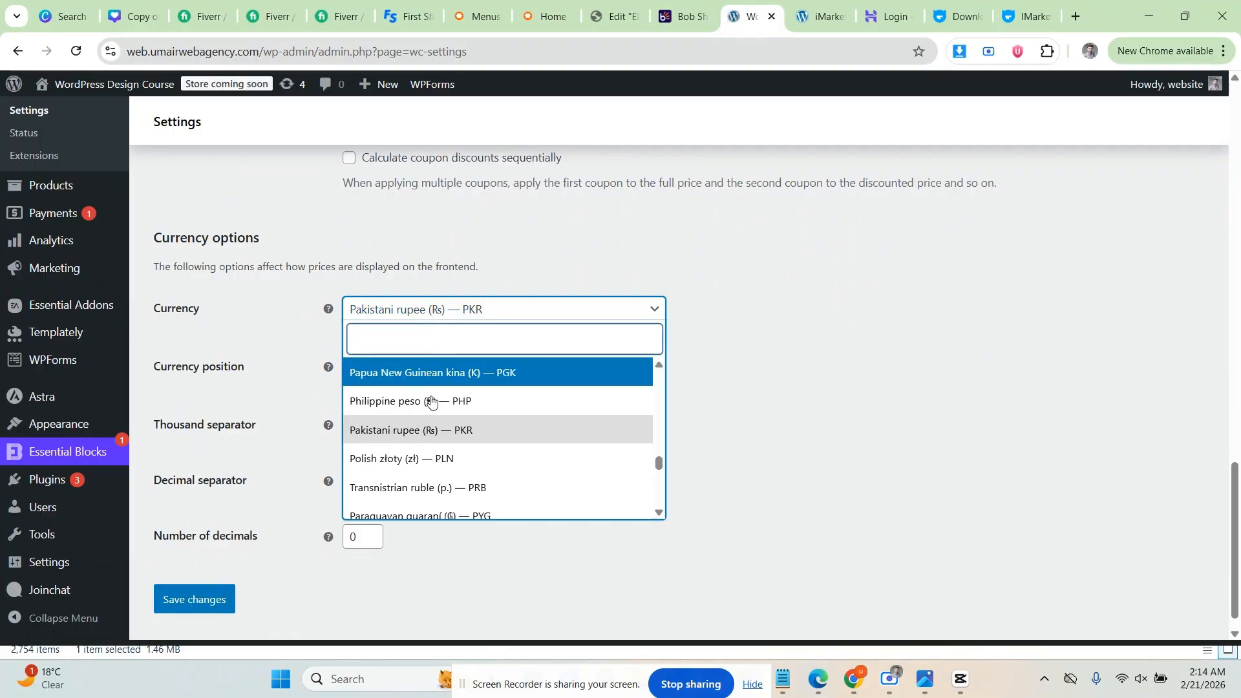
pyautogui.click(426, 431)
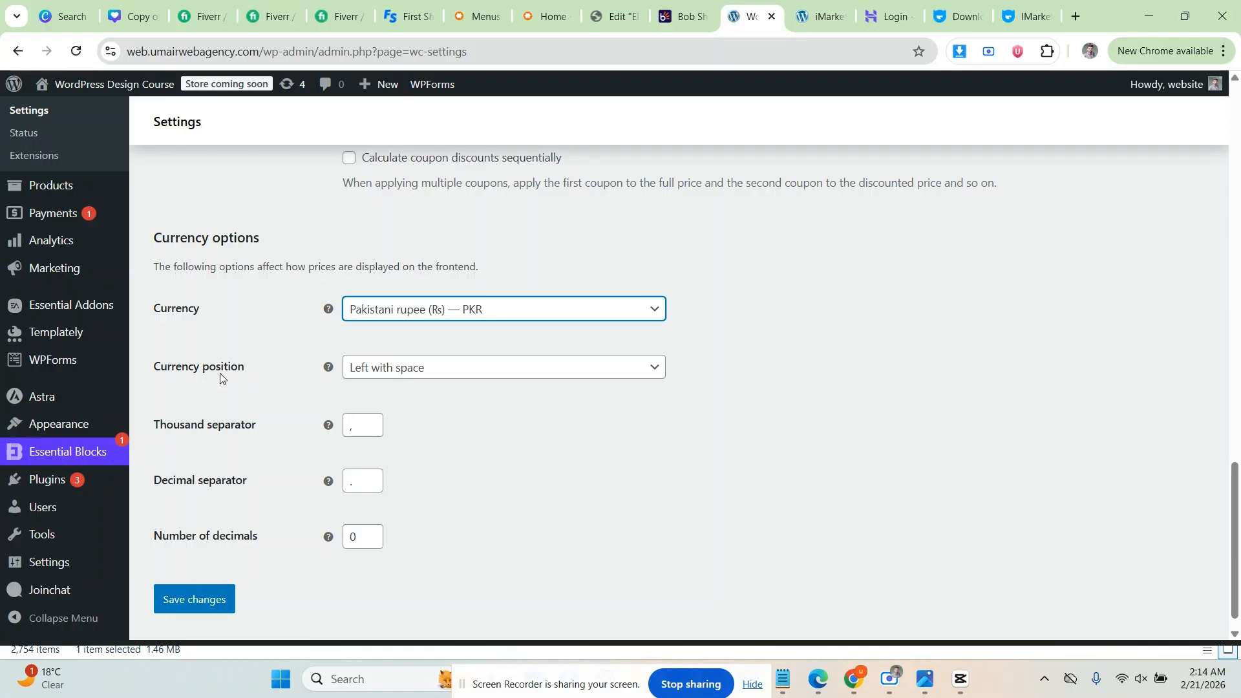
pyautogui.click(403, 376)
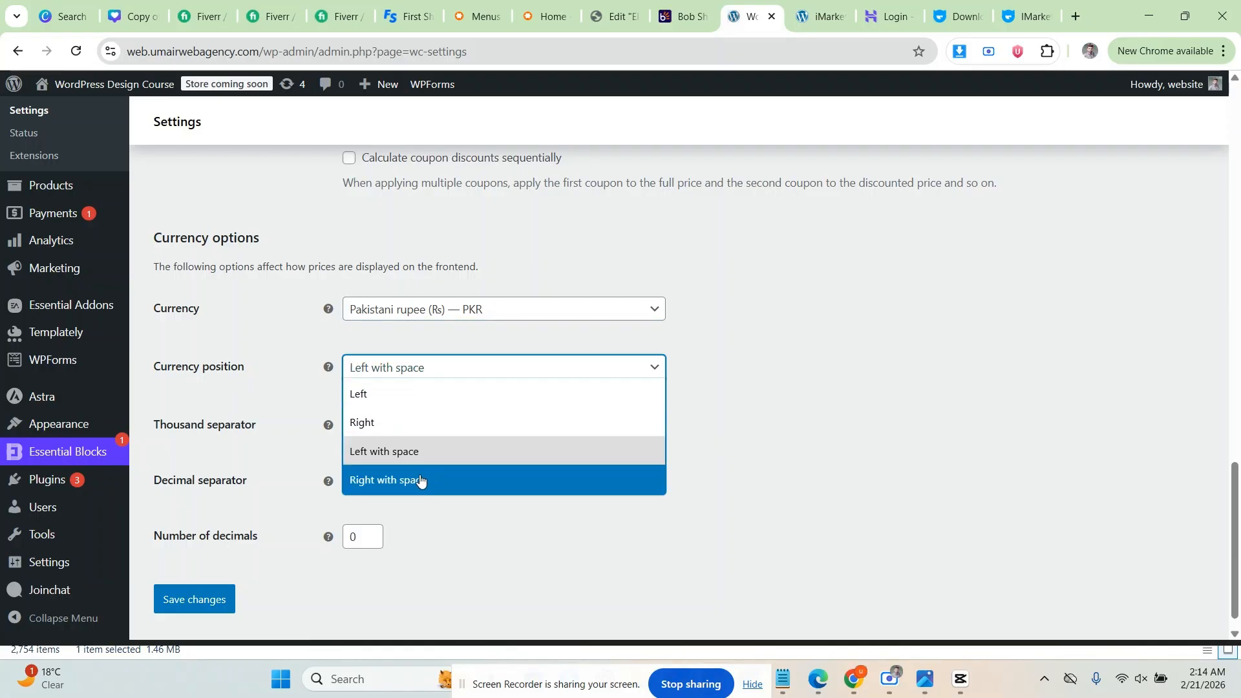
pyautogui.click(362, 450)
pyautogui.click(279, 459)
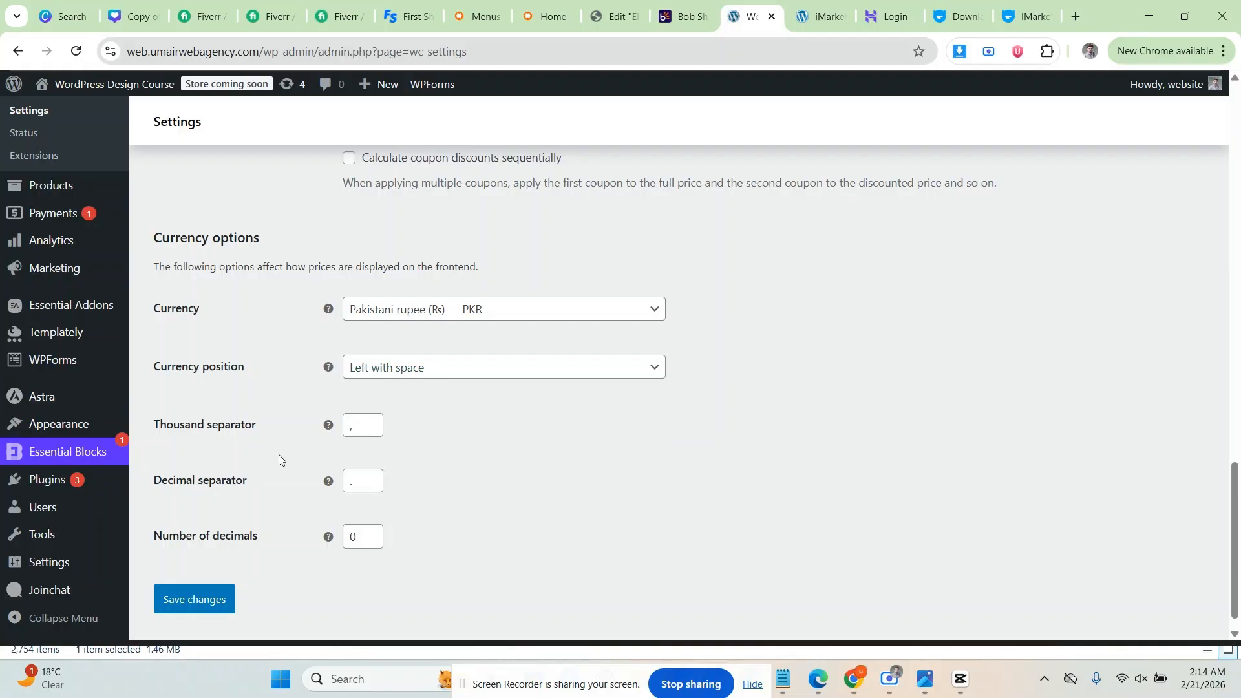
pyautogui.click(373, 428)
pyautogui.click(310, 448)
pyautogui.click(355, 486)
pyautogui.click(266, 500)
# Step: Leave the number of decimals at 0 and save the general settings
pyautogui.click(366, 530)
pyautogui.click(367, 549)
pyautogui.click(370, 544)
pyautogui.click(370, 543)
pyautogui.click(333, 569)
pyautogui.click(205, 601)
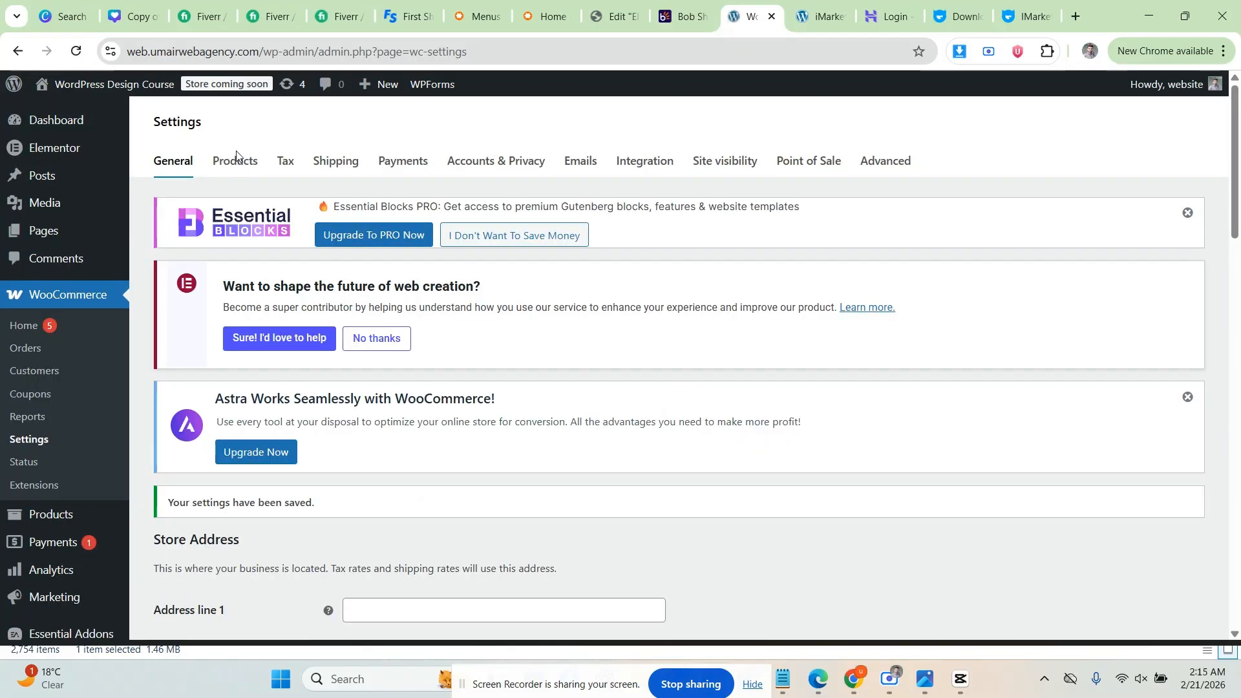
pyautogui.click(236, 163)
pyautogui.scroll(-3, 272, 285)
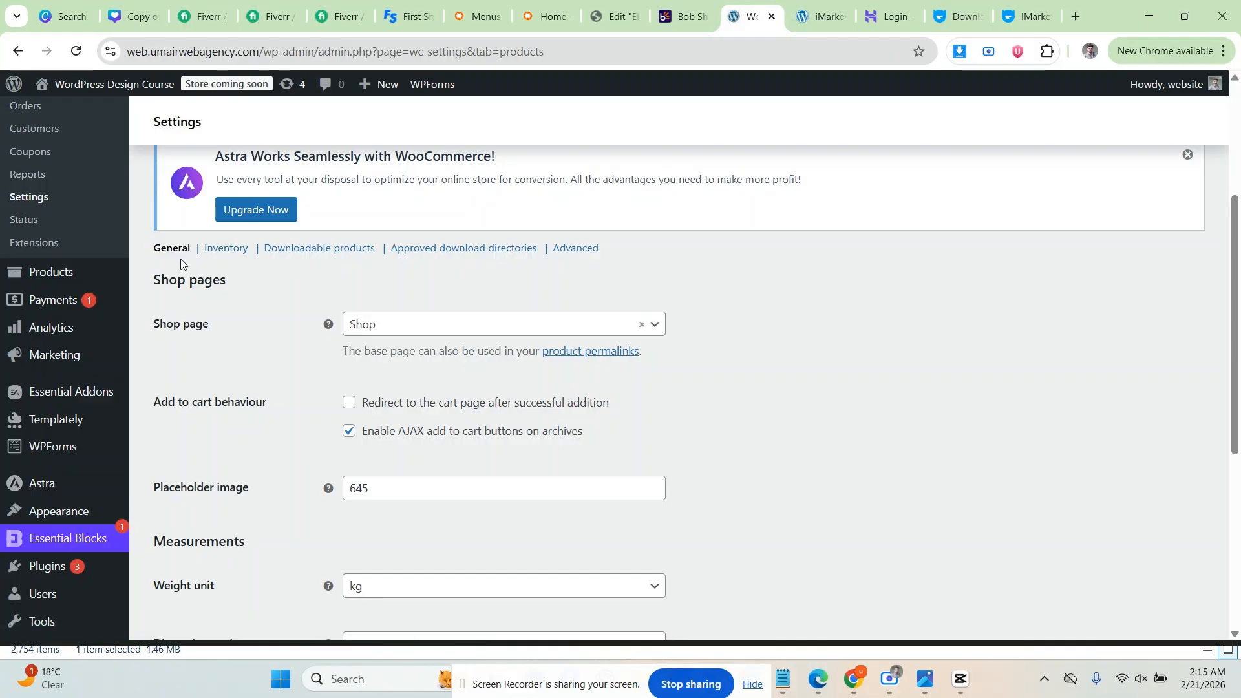
pyautogui.scroll(-1, 207, 282)
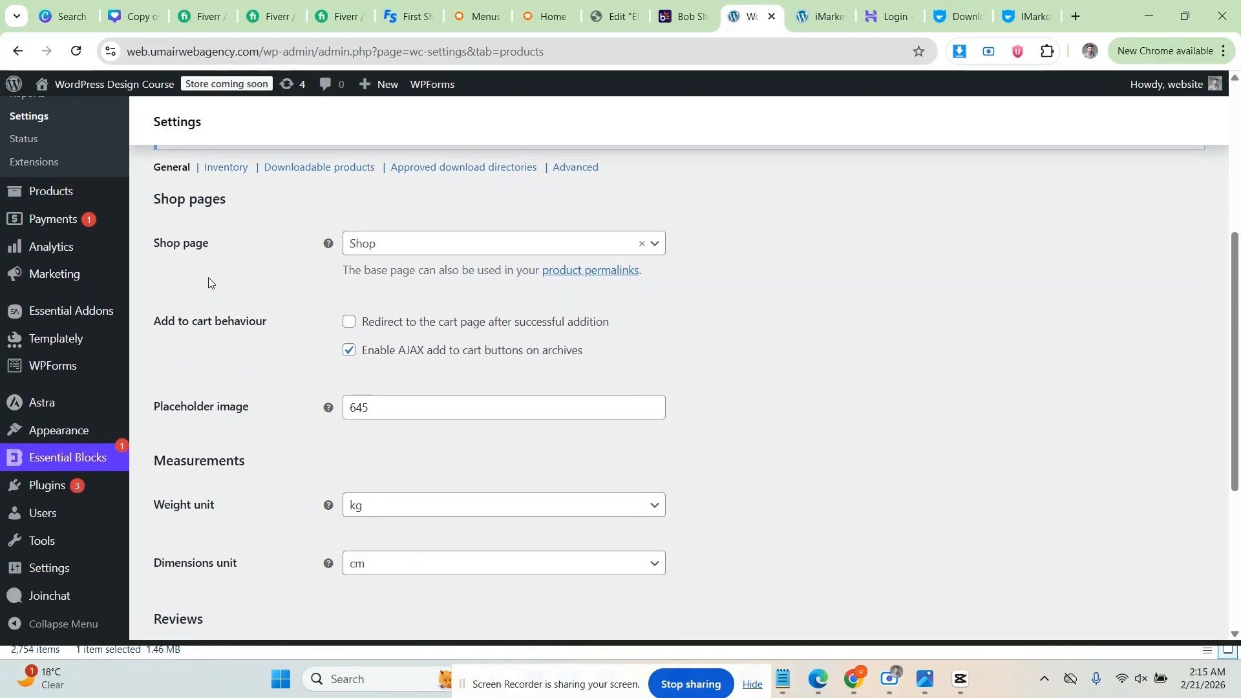
pyautogui.click(353, 244)
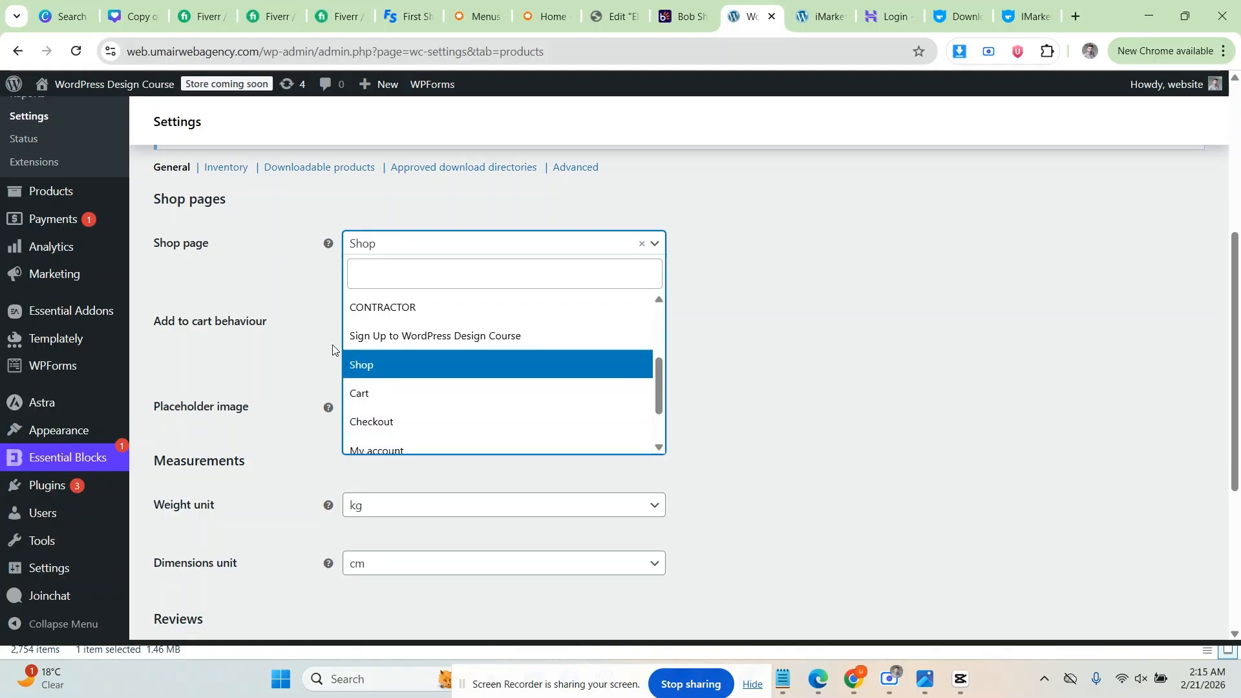
pyautogui.click(320, 292)
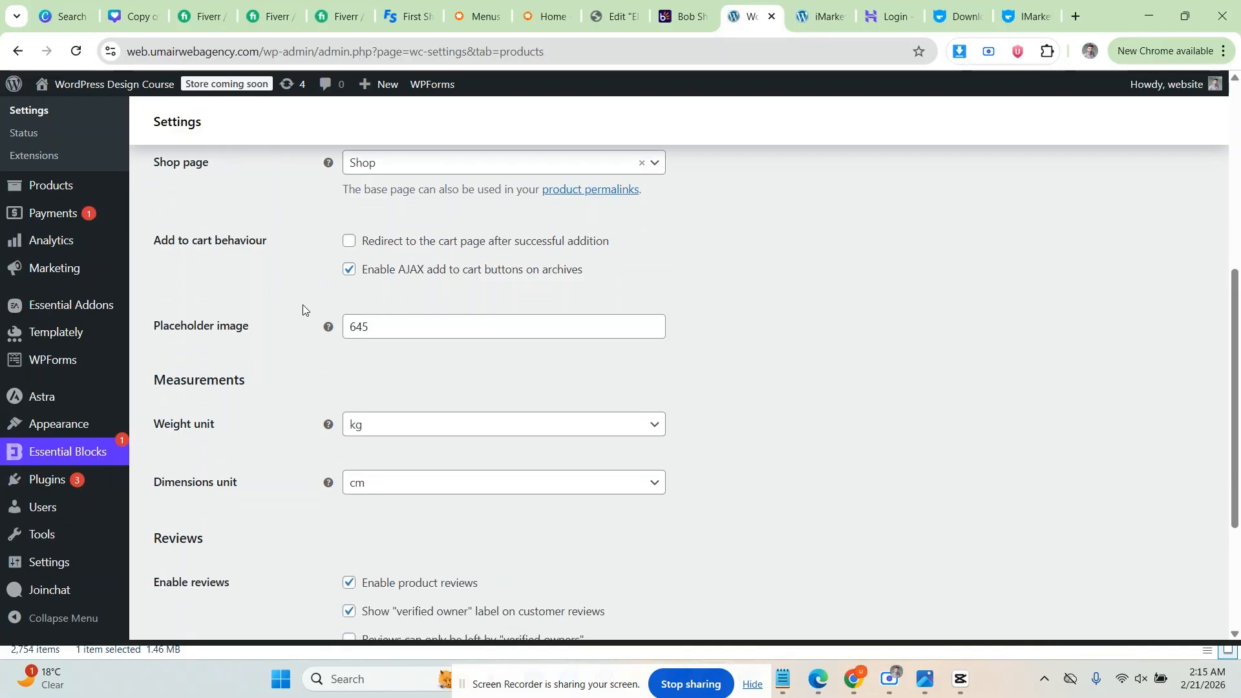
pyautogui.scroll(-1, 309, 305)
pyautogui.click(820, 16)
# Step: Add the Anstett Solid Wood 2 Door Cabinet to the cart and view the $59.00 cart
pyautogui.scroll(-7, 388, 343)
pyautogui.scroll(-2, 243, 368)
pyautogui.moveTo(153, 318)
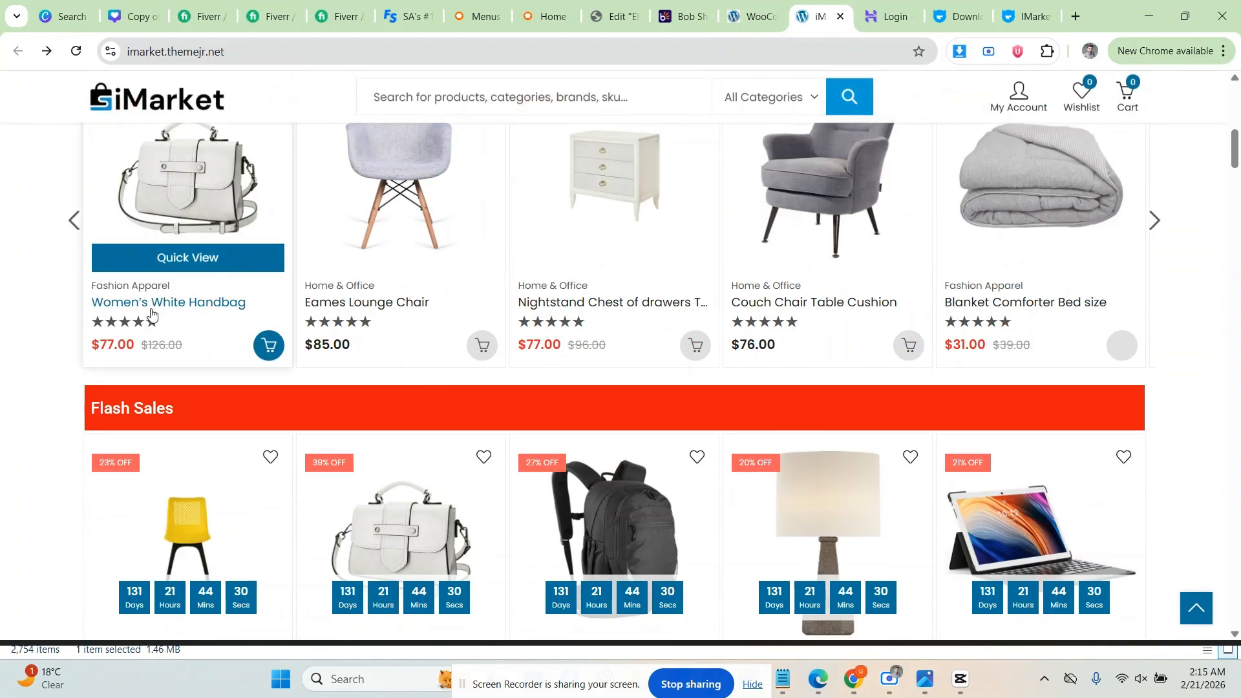
pyautogui.scroll(-6, 174, 347)
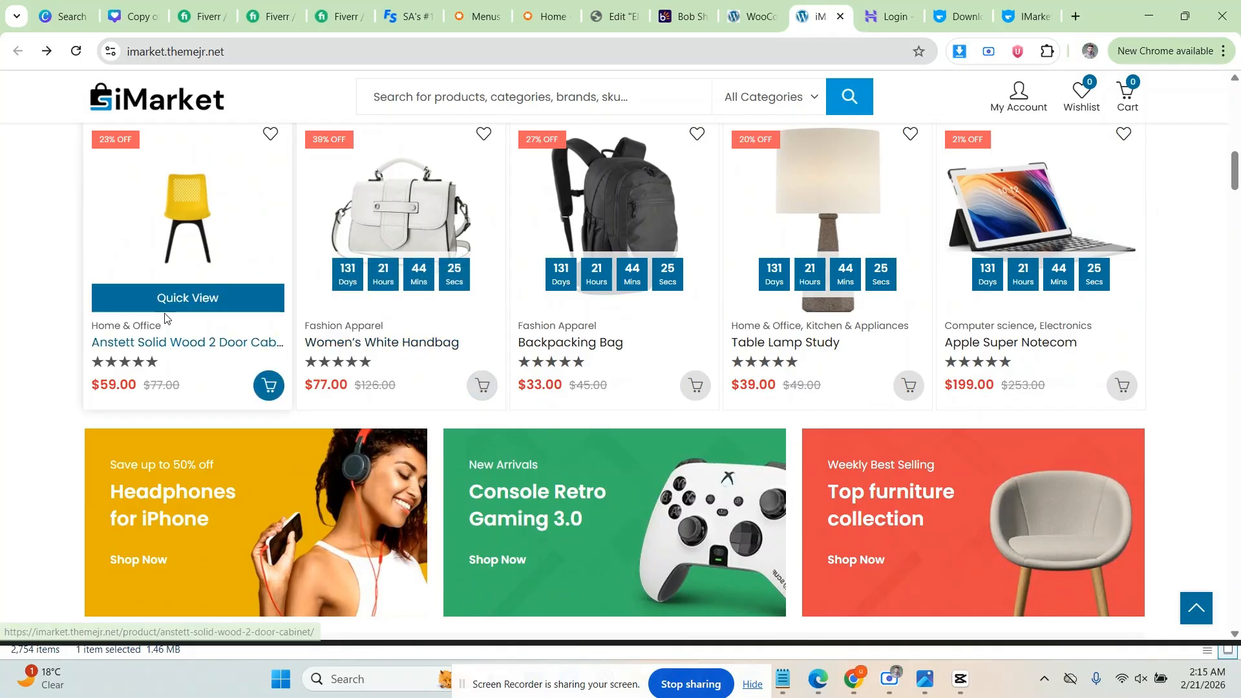
pyautogui.click(269, 385)
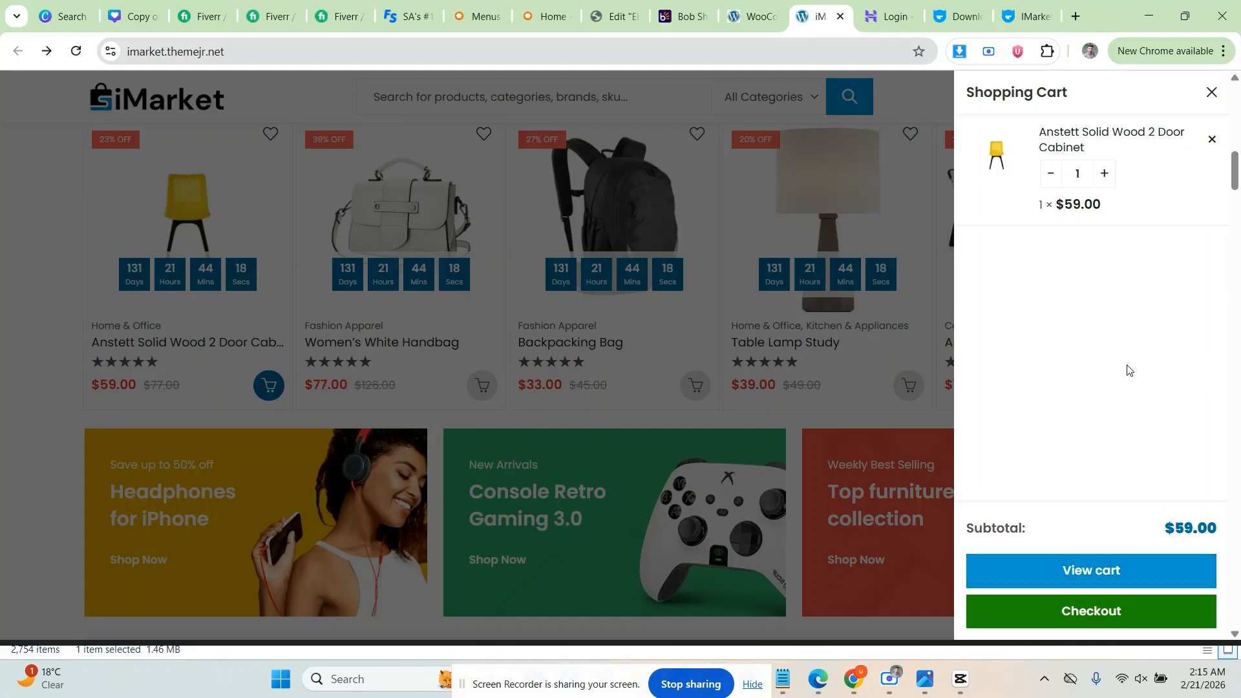
pyautogui.click(1089, 571)
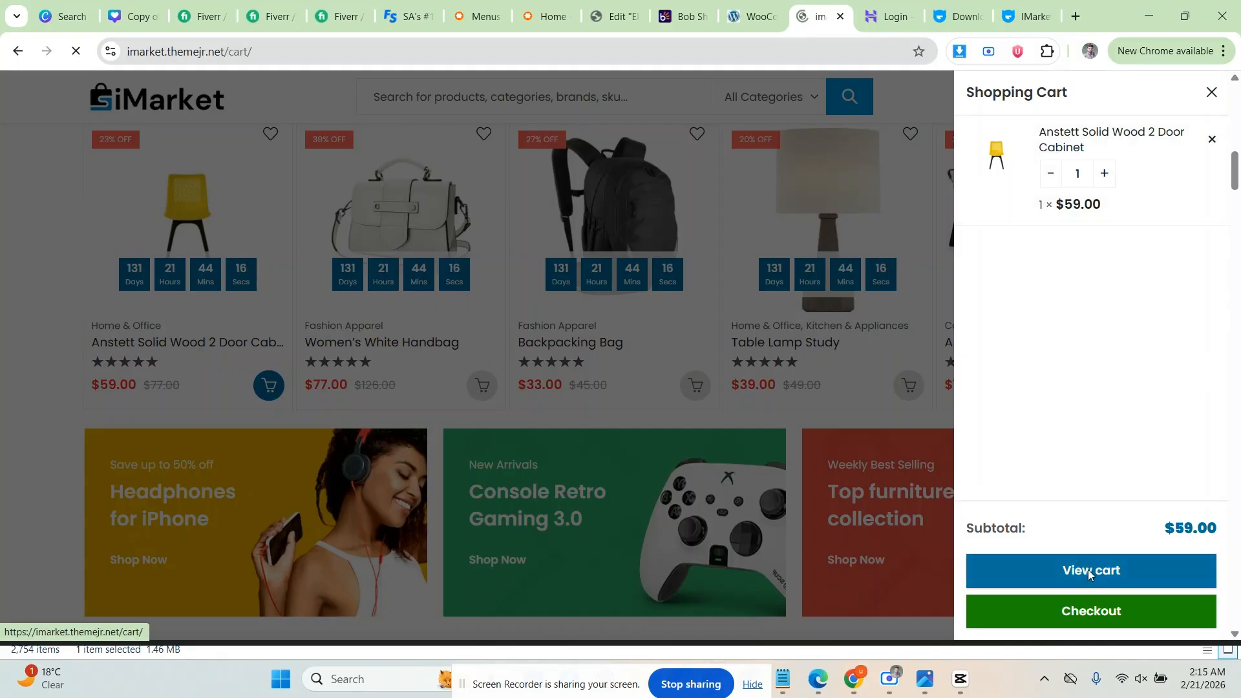
pyautogui.scroll(-4, 435, 393)
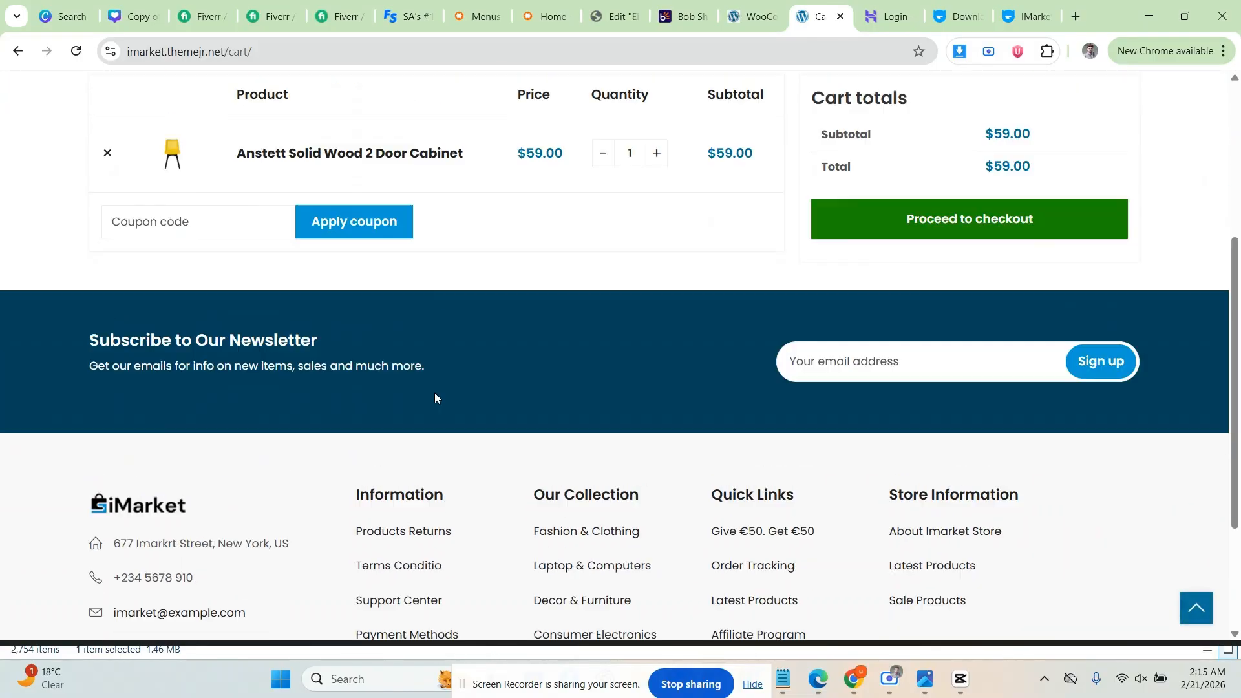
pyautogui.scroll(4, 434, 393)
# Step: Turn on redirect-to-cart in WooCommerce settings, then return to the cart page
pyautogui.click(750, 16)
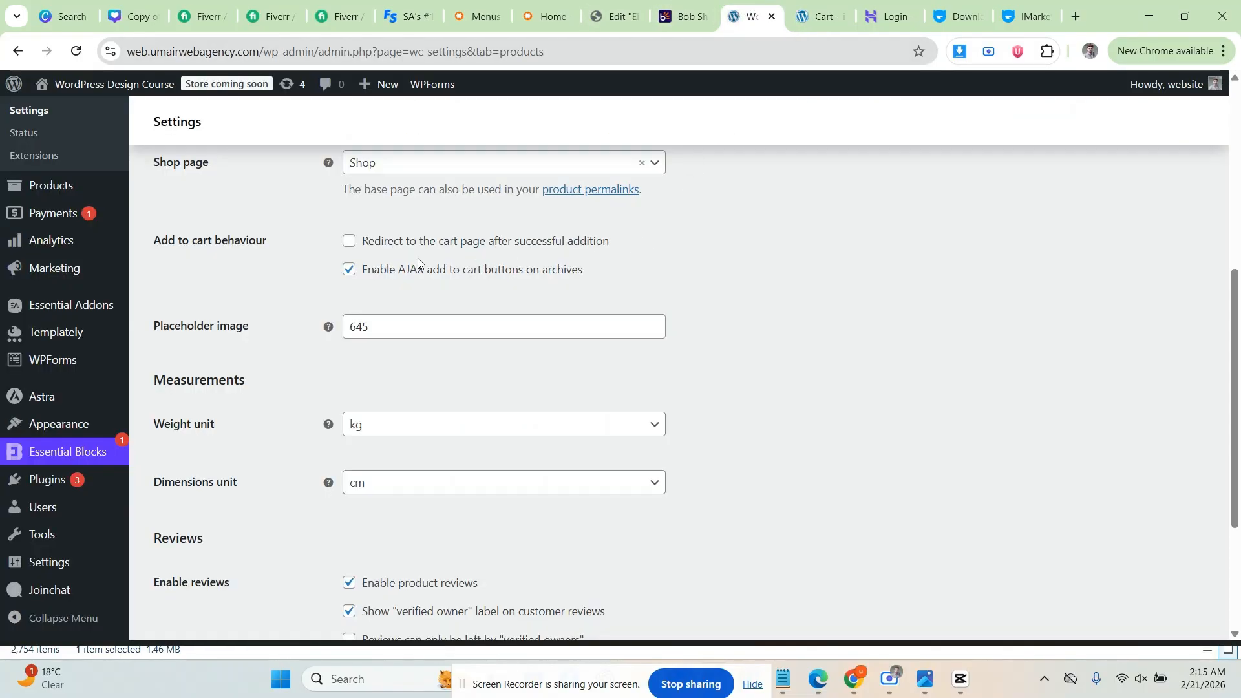
pyautogui.click(350, 242)
pyautogui.click(820, 16)
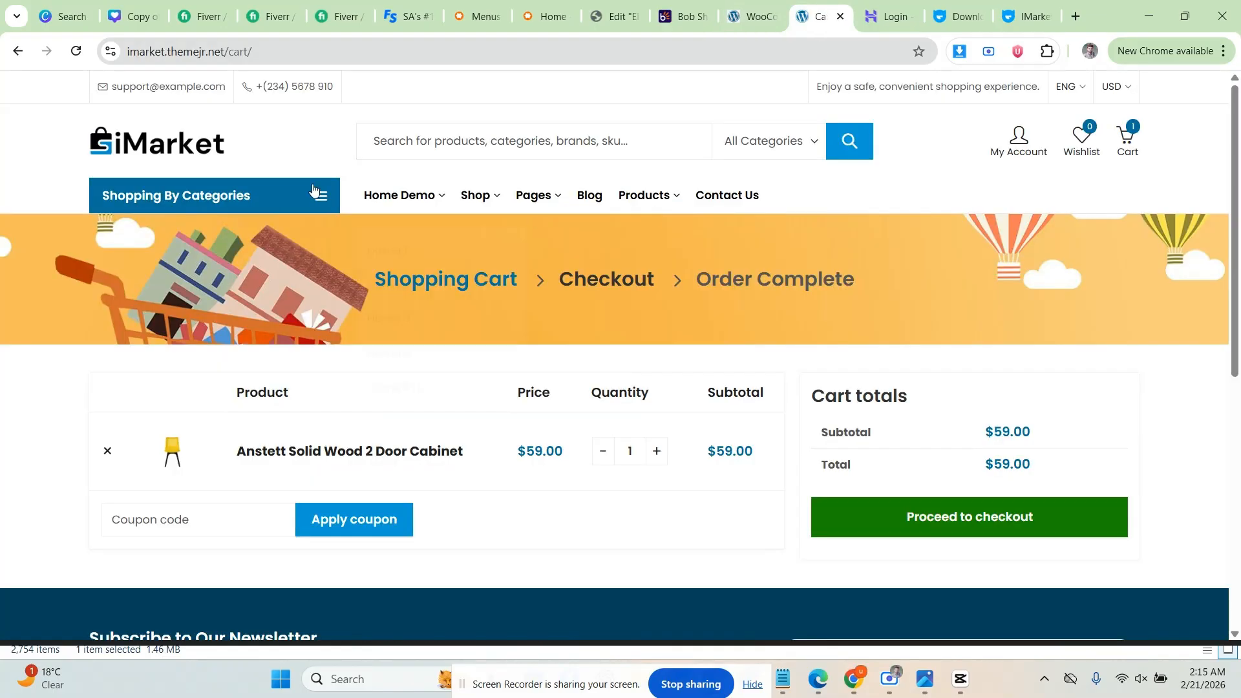
# Step: Tick 'Redirect to the cart page after successful addition' in WooCommerce product settings
pyautogui.click(750, 17)
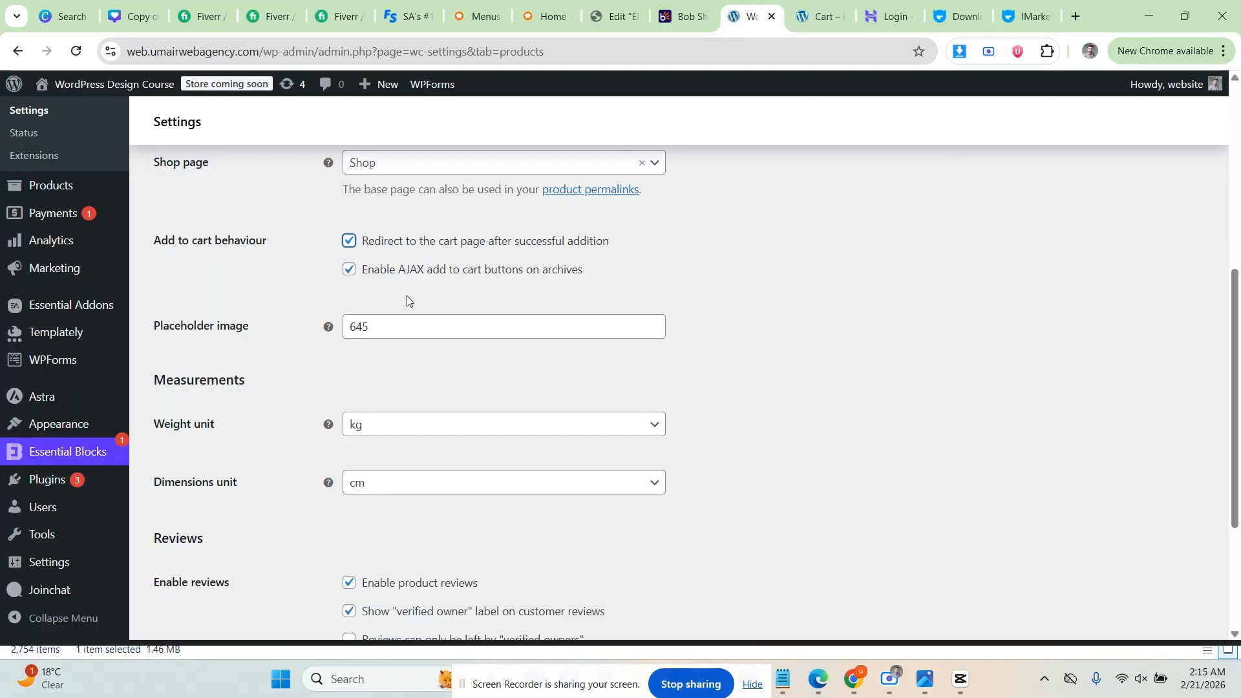
pyautogui.click(350, 242)
pyautogui.click(345, 275)
# Step: Keep the weight unit as kg and the dimensions unit as cm
pyautogui.scroll(-1, 165, 259)
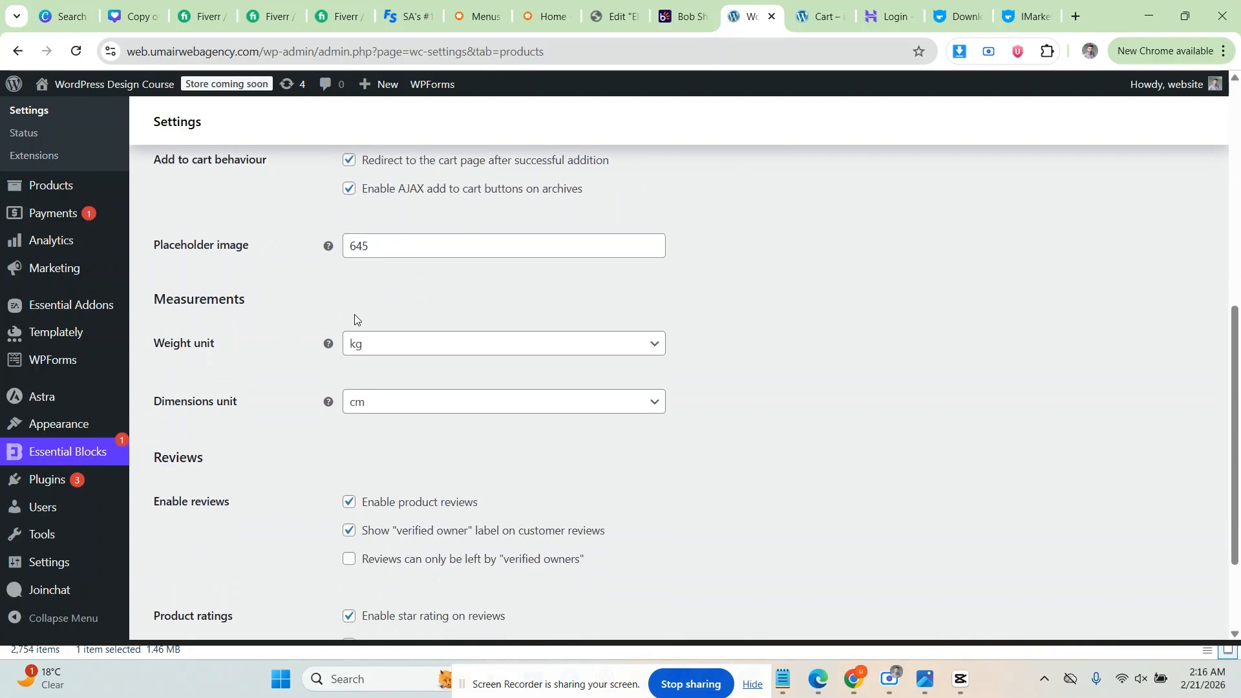
pyautogui.scroll(-1, 285, 363)
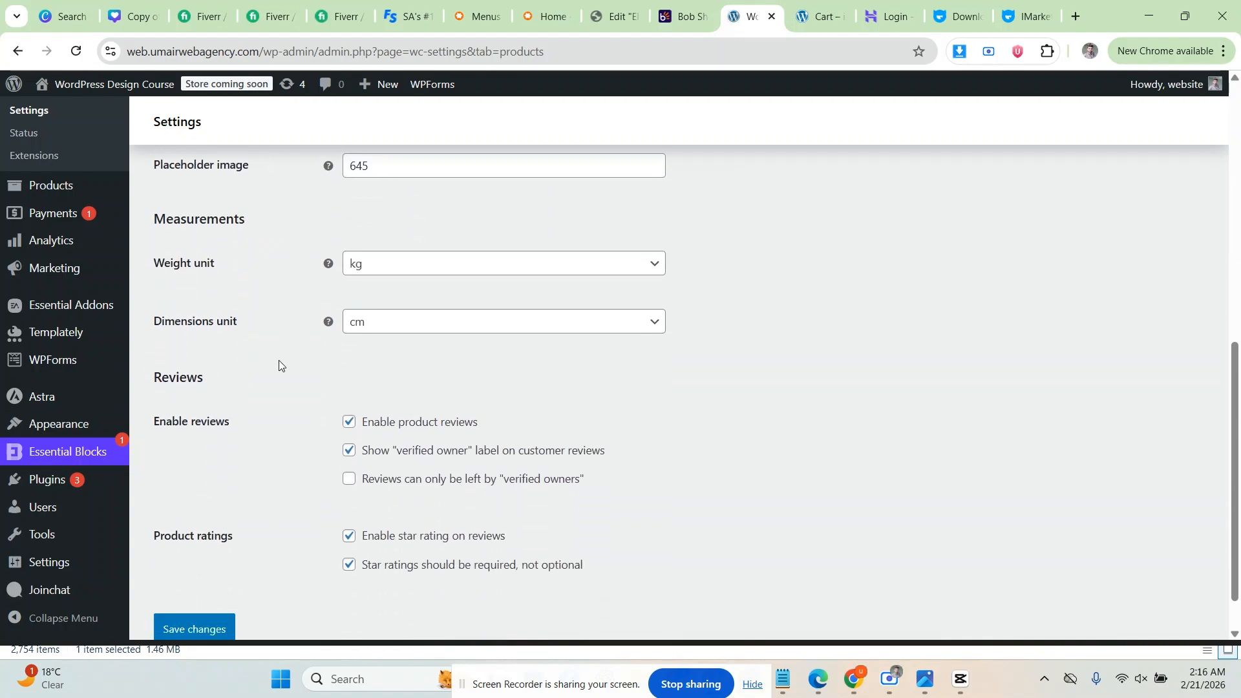
pyautogui.click(385, 260)
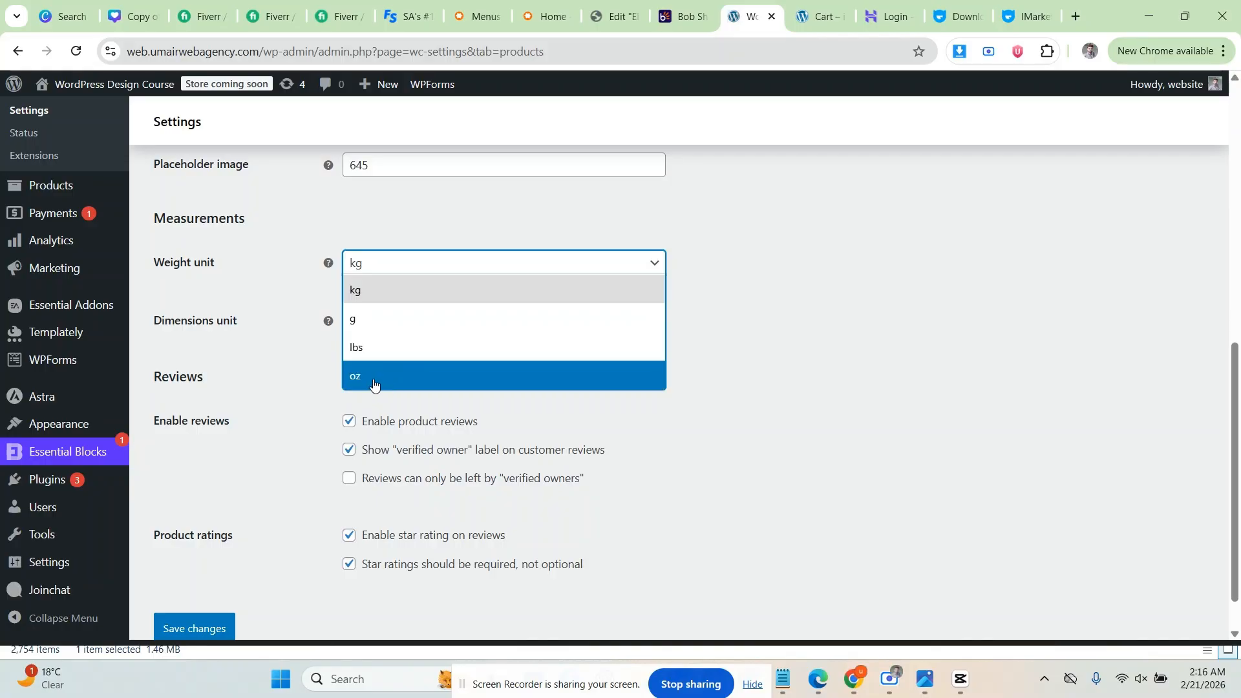
pyautogui.click(284, 384)
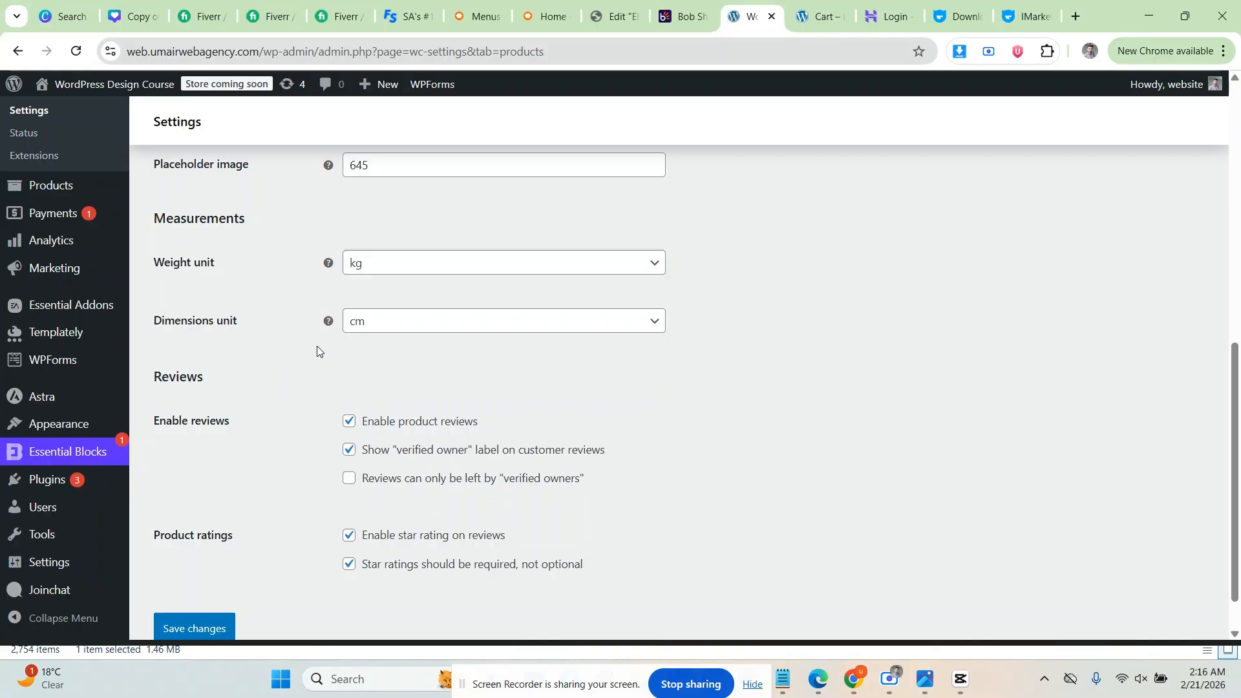
pyautogui.click(381, 331)
pyautogui.click(291, 352)
pyautogui.scroll(-1, 257, 370)
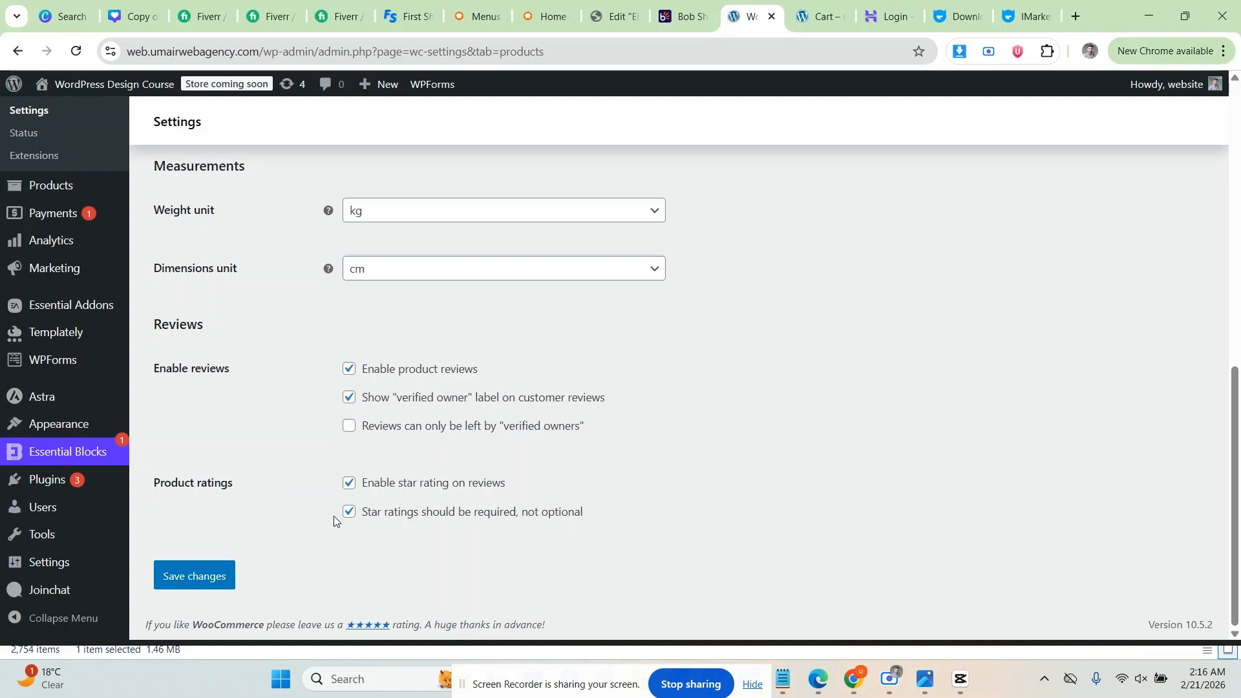
# Step: Save the product settings, then review Inventory: stock management on, hold stock 60 minutes
pyautogui.click(217, 574)
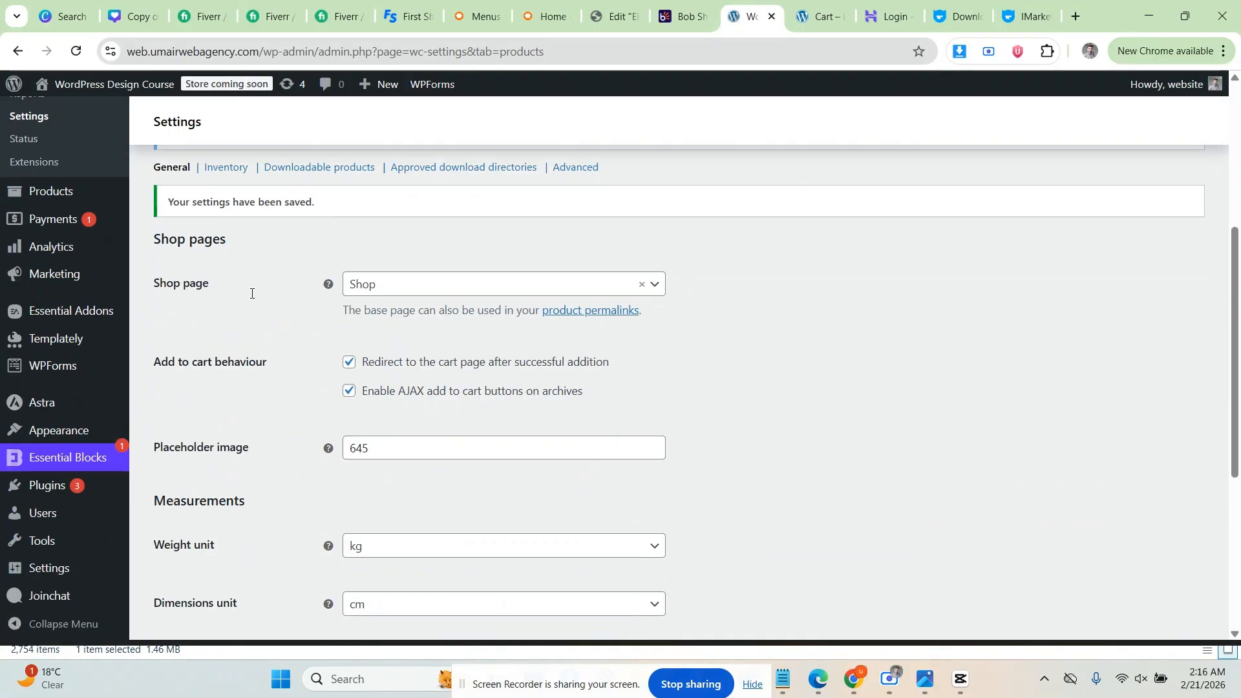
pyautogui.click(228, 325)
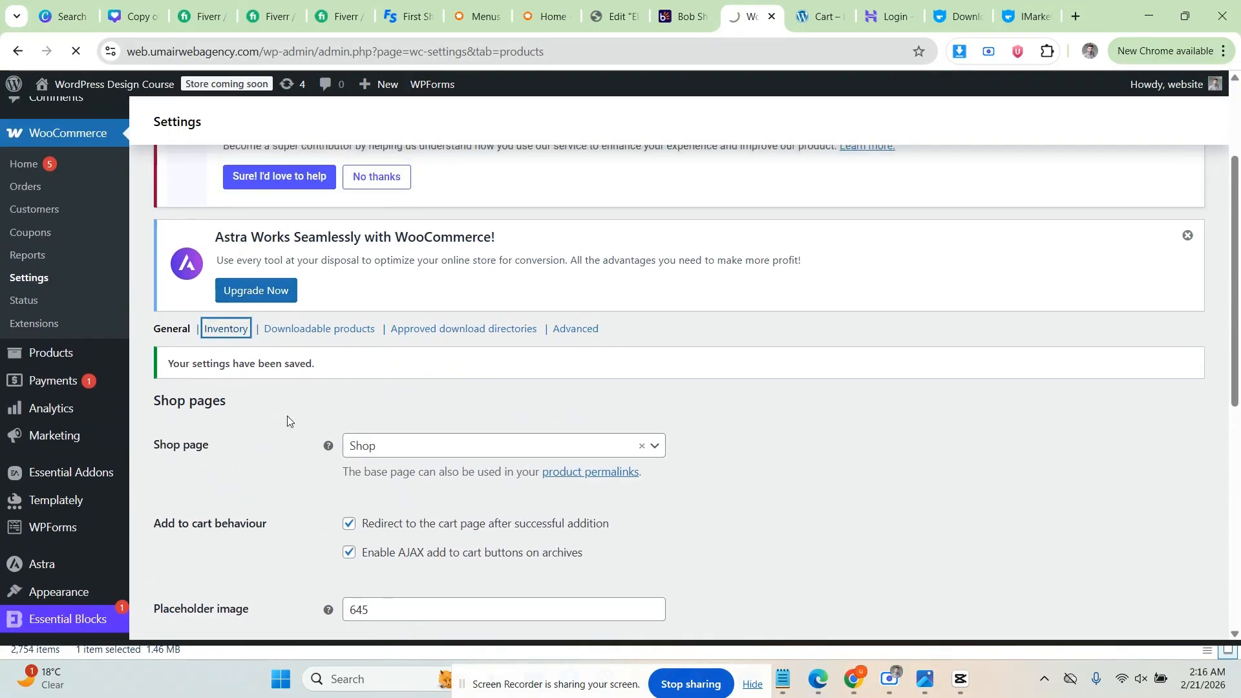
pyautogui.scroll(-5, 295, 414)
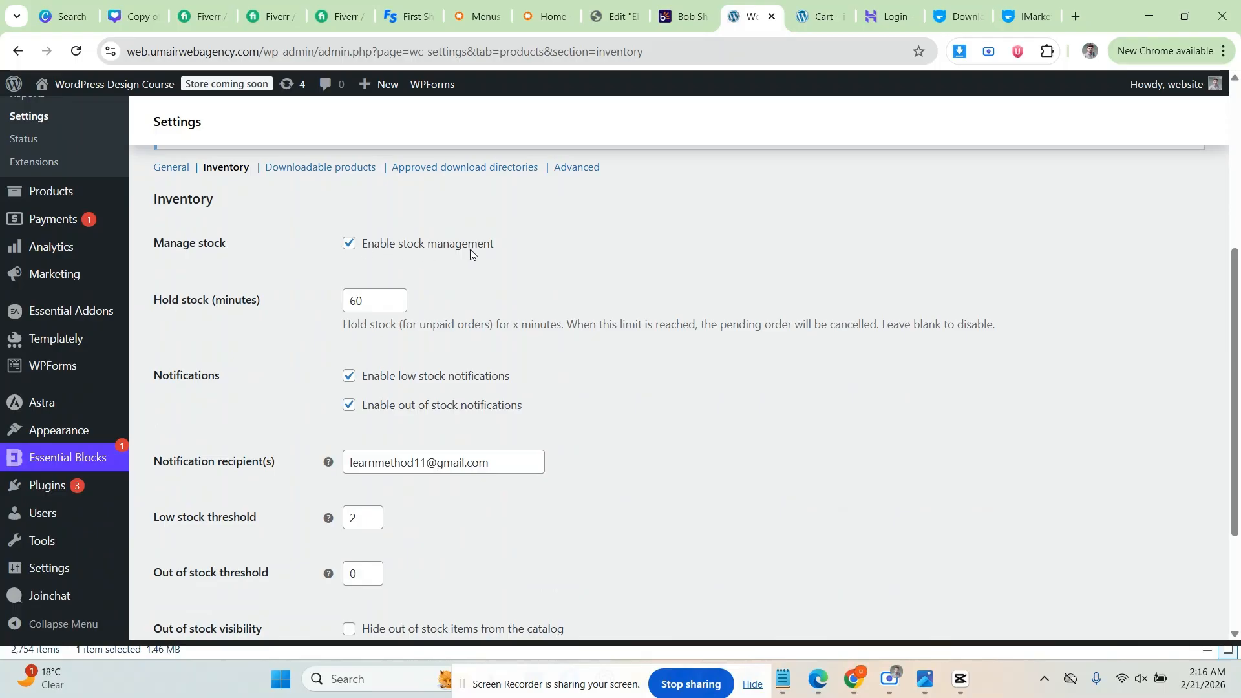
pyautogui.click(349, 244)
pyautogui.click(349, 243)
pyautogui.scroll(2, 199, 246)
pyautogui.scroll(-2, 244, 318)
pyautogui.moveTo(378, 301); pyautogui.dragTo(303, 298)
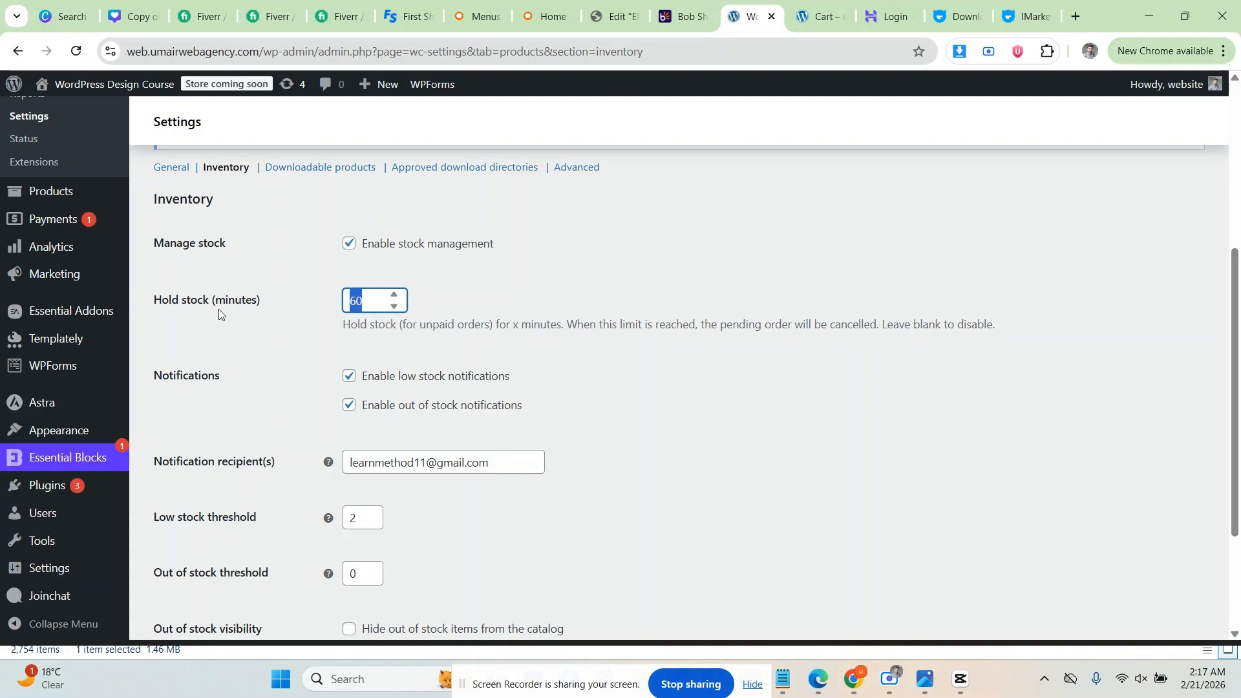
pyautogui.click(335, 325)
# Step: Set low stock threshold to 5, keep always showing stock quantity, and save inventory settings
pyautogui.scroll(-1, 305, 351)
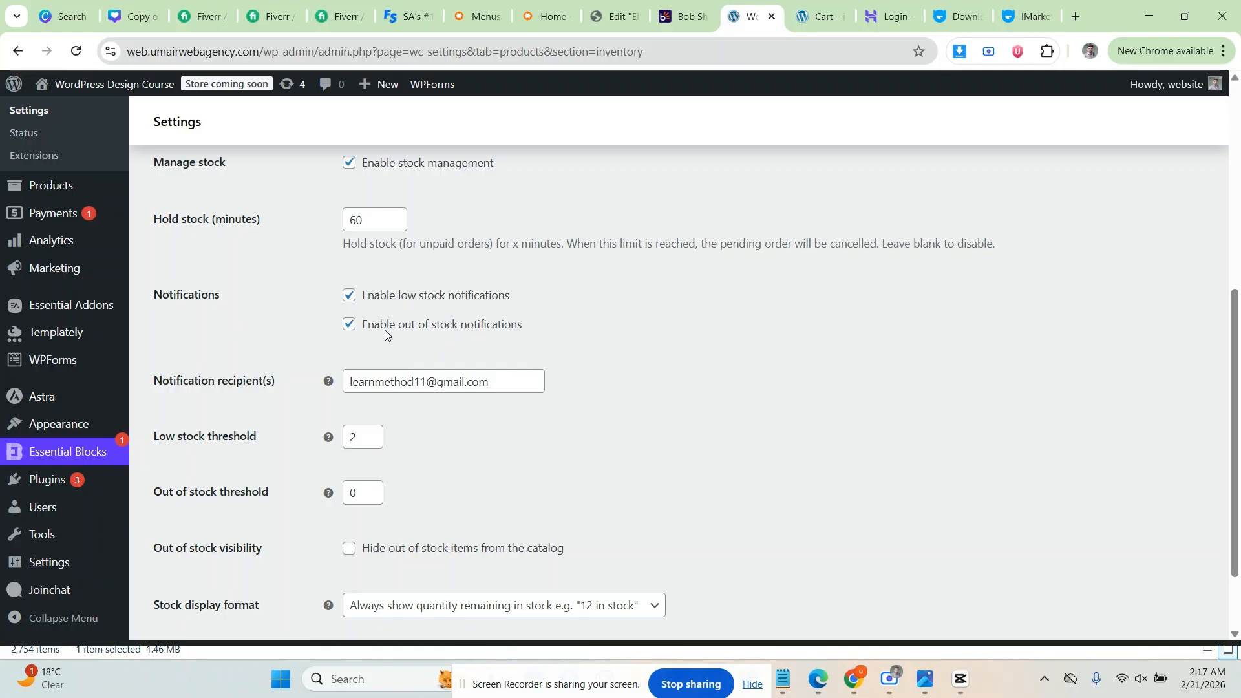
pyautogui.scroll(-1, 511, 323)
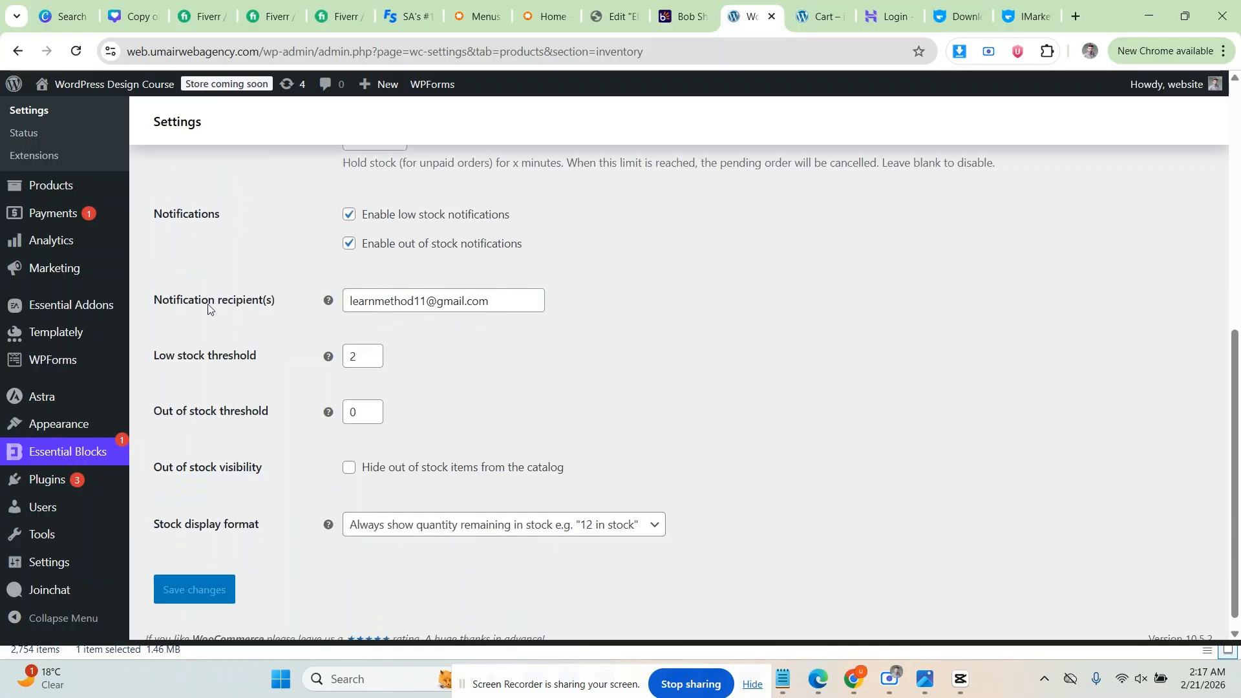
pyautogui.scroll(-1, 336, 291)
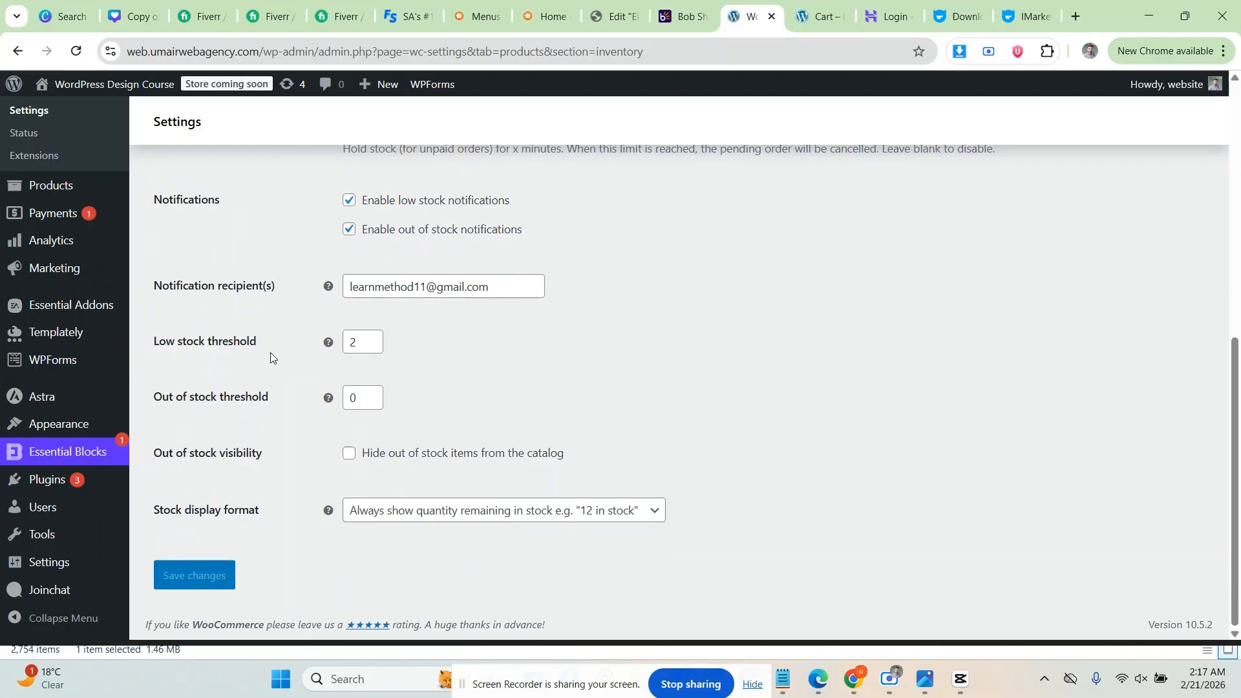
pyautogui.click(218, 351)
pyautogui.click(372, 337)
pyautogui.click(372, 337)
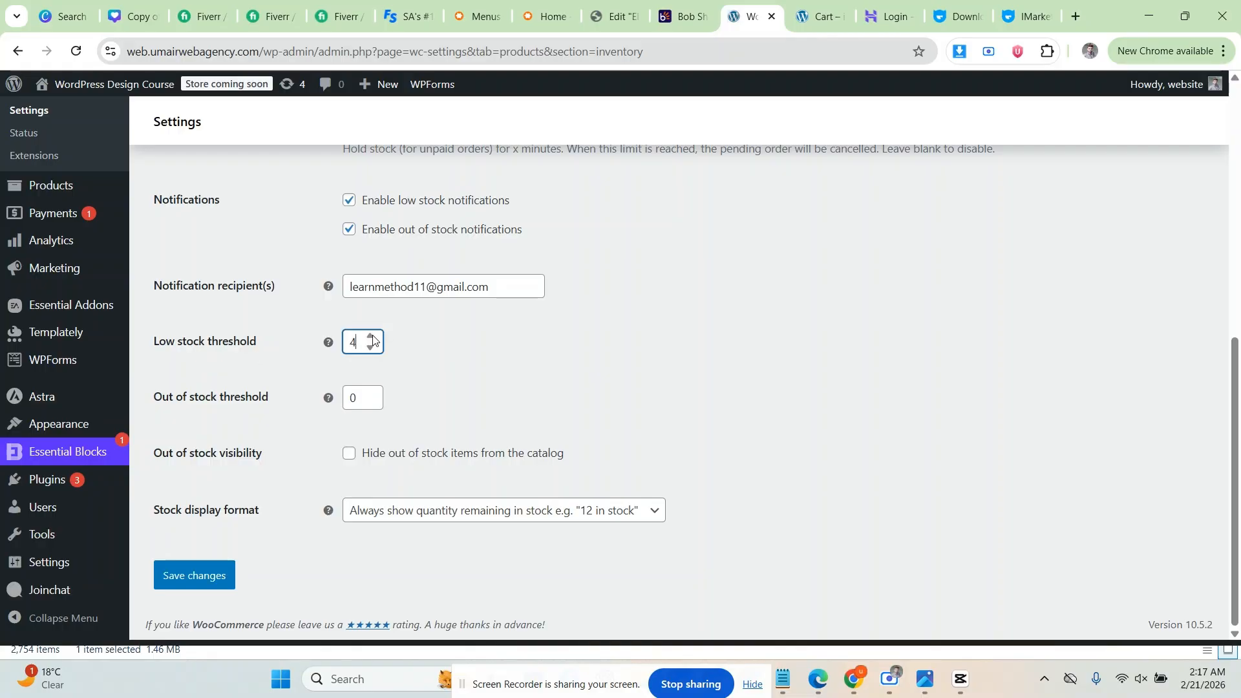
pyautogui.click(372, 336)
pyautogui.click(410, 364)
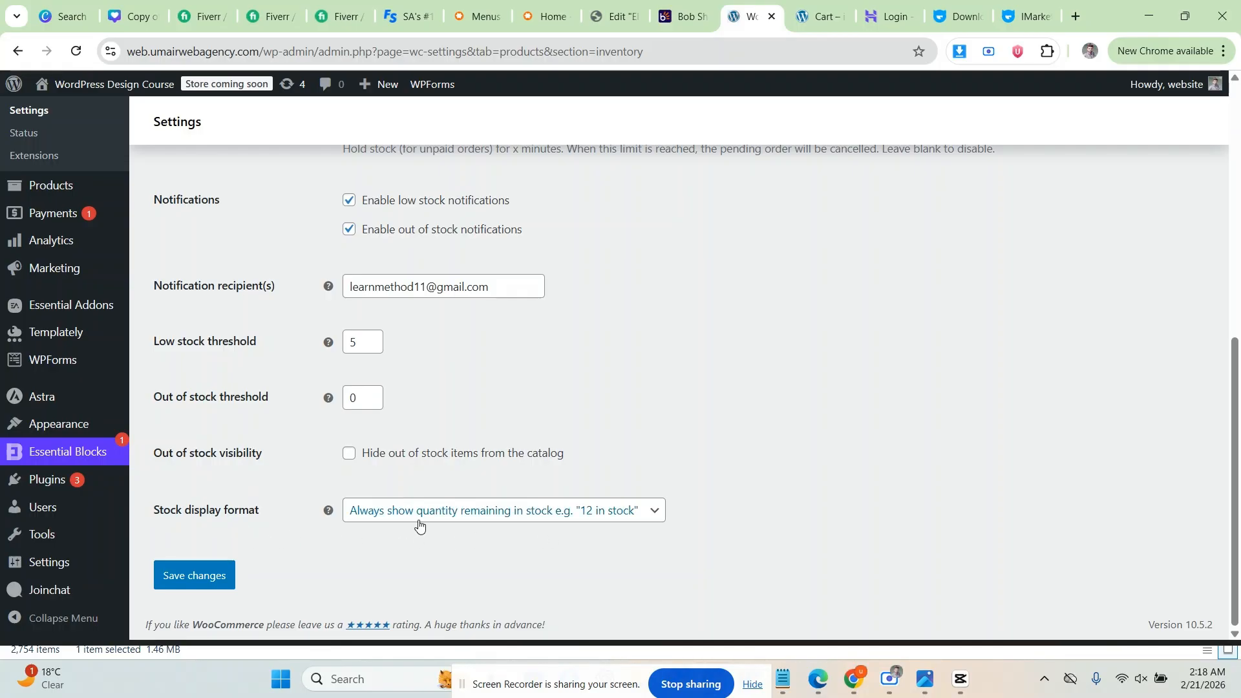
pyautogui.click(601, 513)
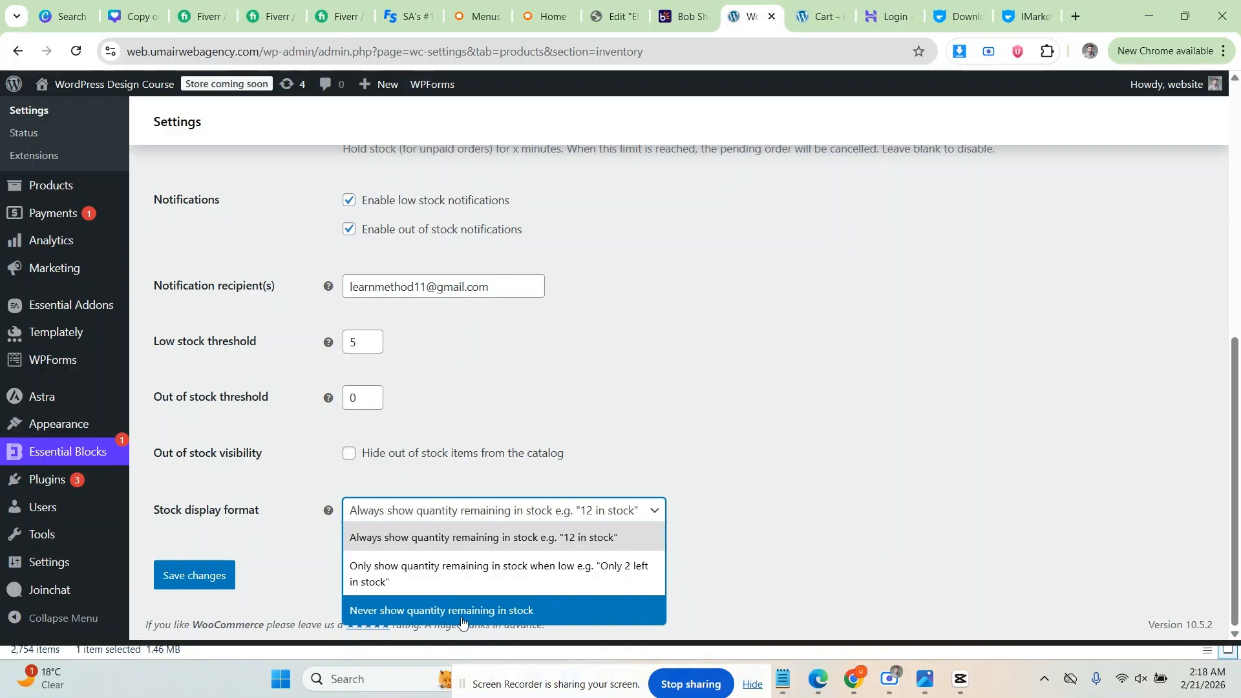
pyautogui.click(589, 538)
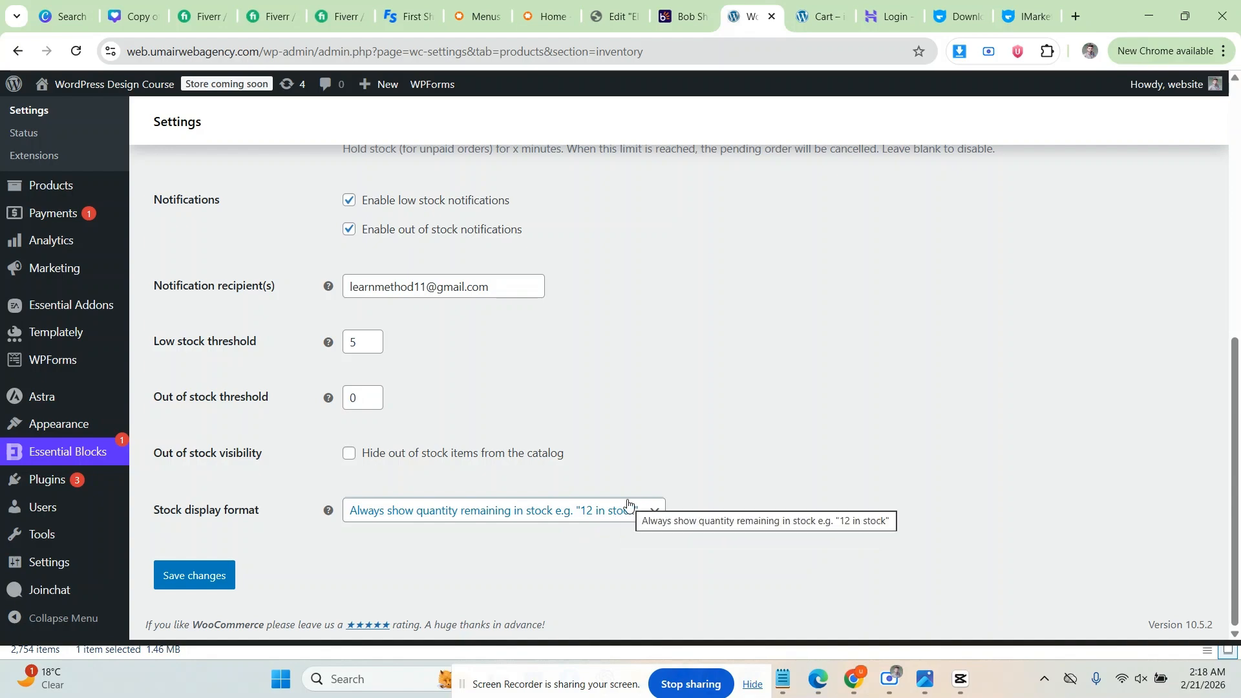
pyautogui.click(194, 585)
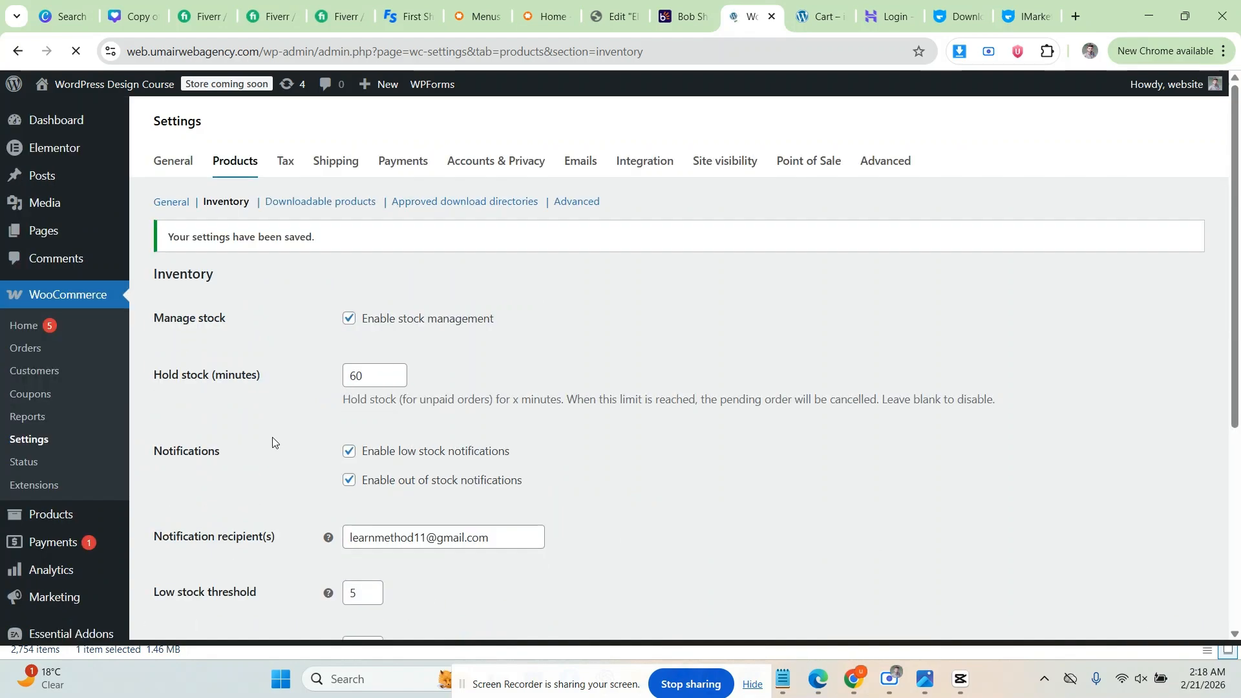
pyautogui.scroll(-2, 288, 418)
pyautogui.scroll(5, 288, 418)
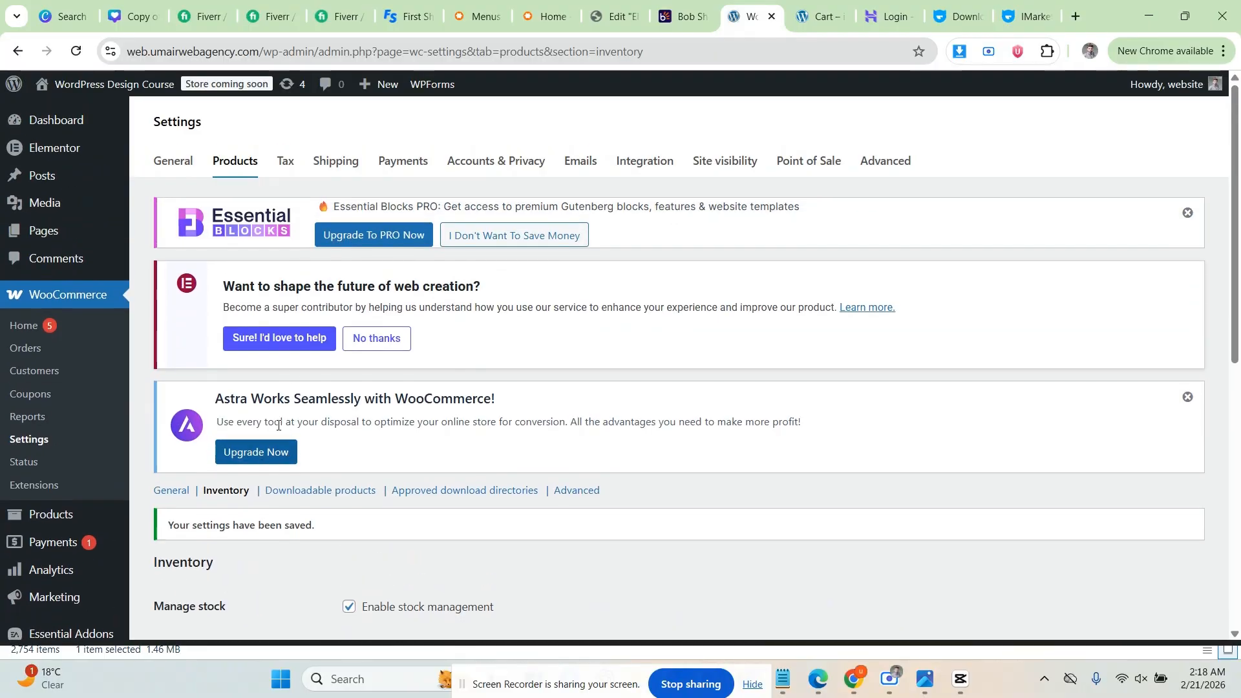
# Step: In Tax settings, keep prices entered exclusive of tax
pyautogui.click(291, 165)
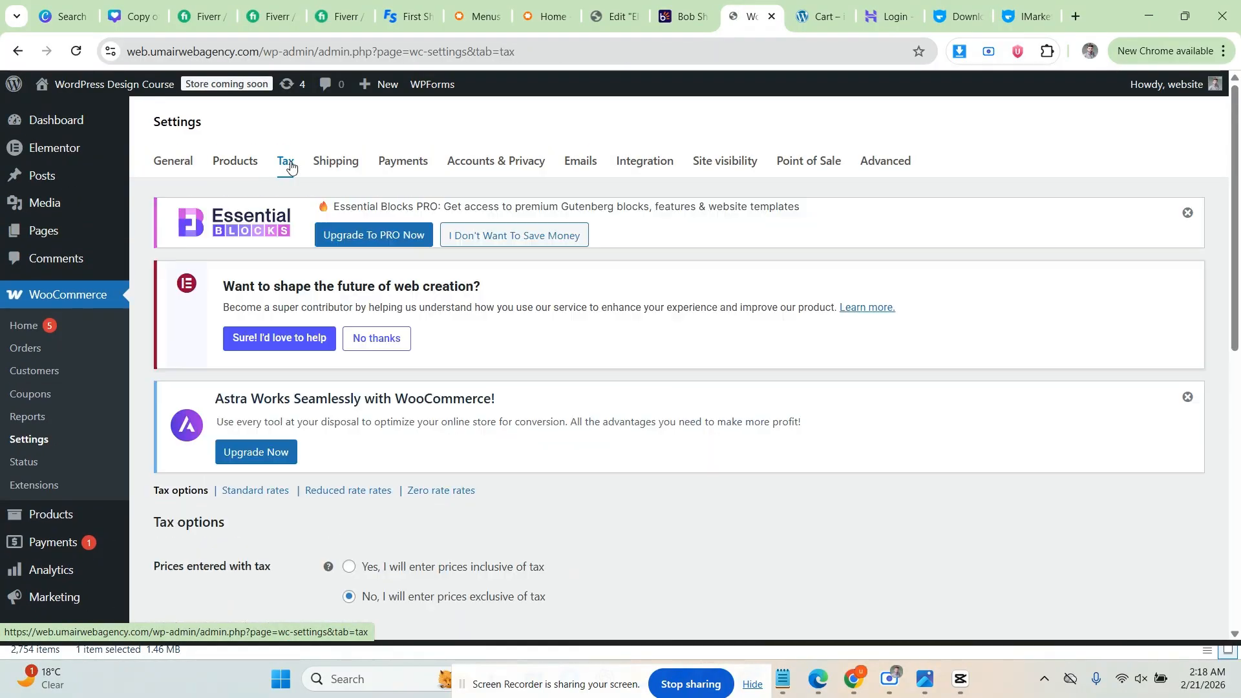
pyautogui.scroll(-4, 278, 327)
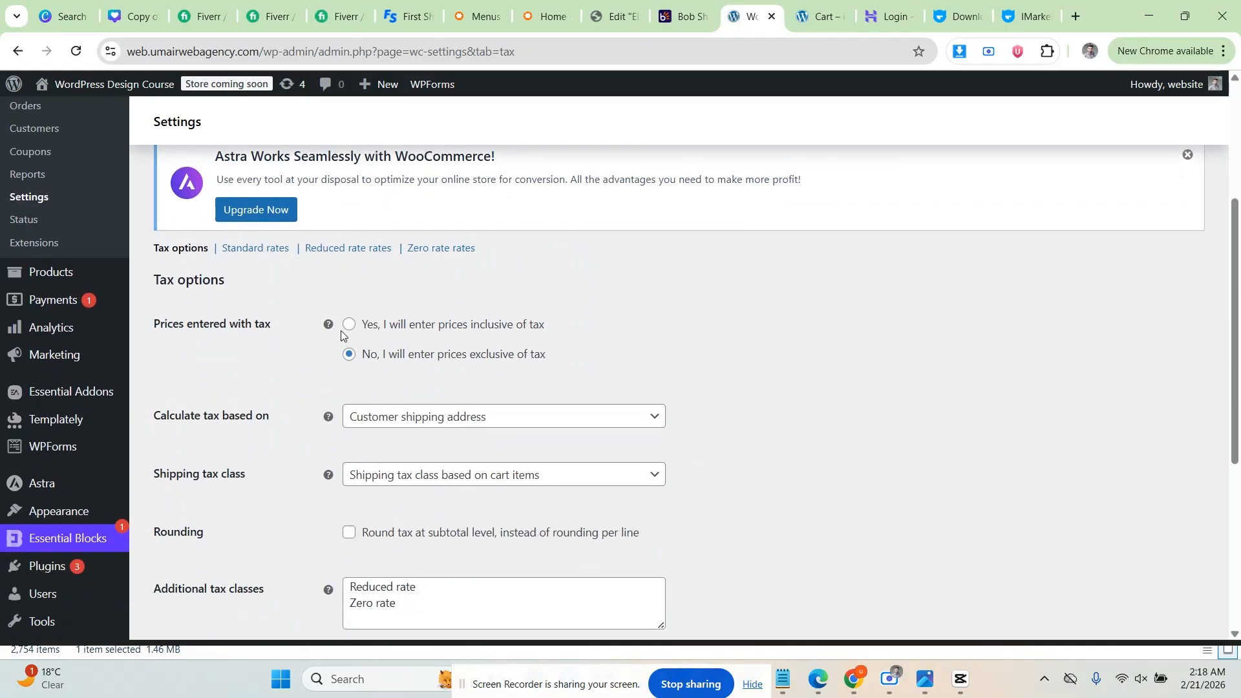
pyautogui.click(350, 328)
pyautogui.click(348, 355)
pyautogui.scroll(-1, 522, 365)
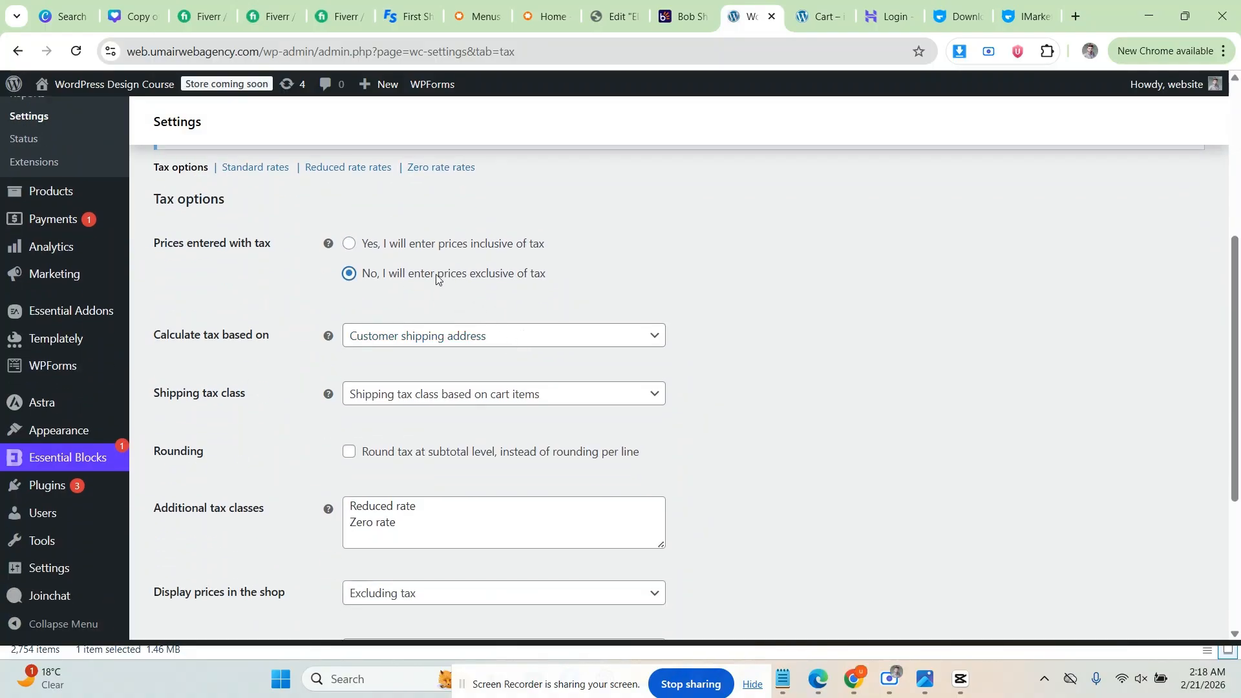
pyautogui.click(296, 295)
# Step: Keep tax based on customer shipping address and set shipping tax class to Standard
pyautogui.click(383, 349)
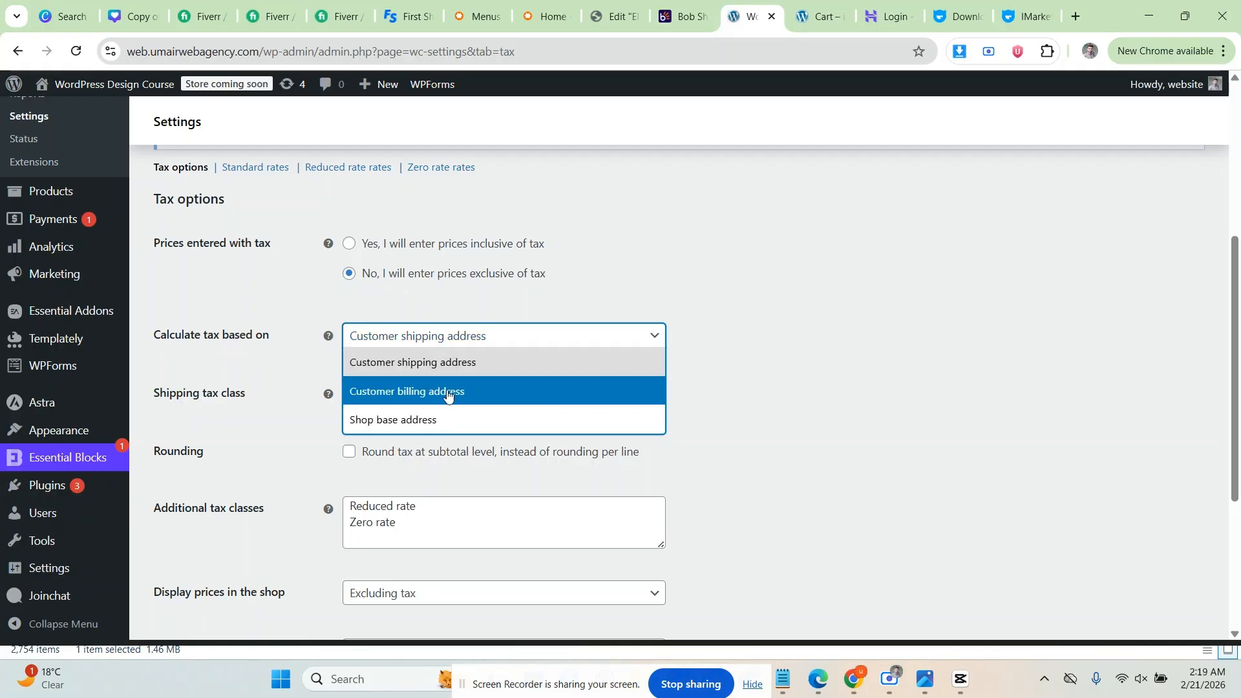
pyautogui.click(434, 361)
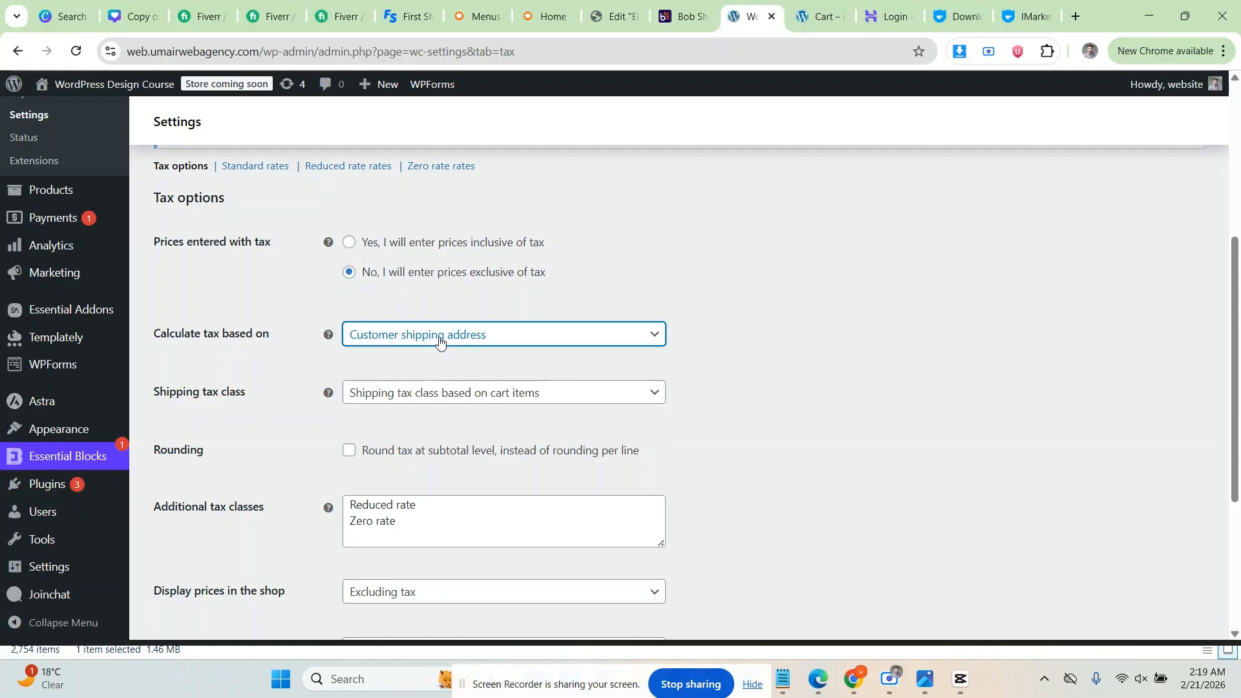
pyautogui.scroll(-1, 299, 343)
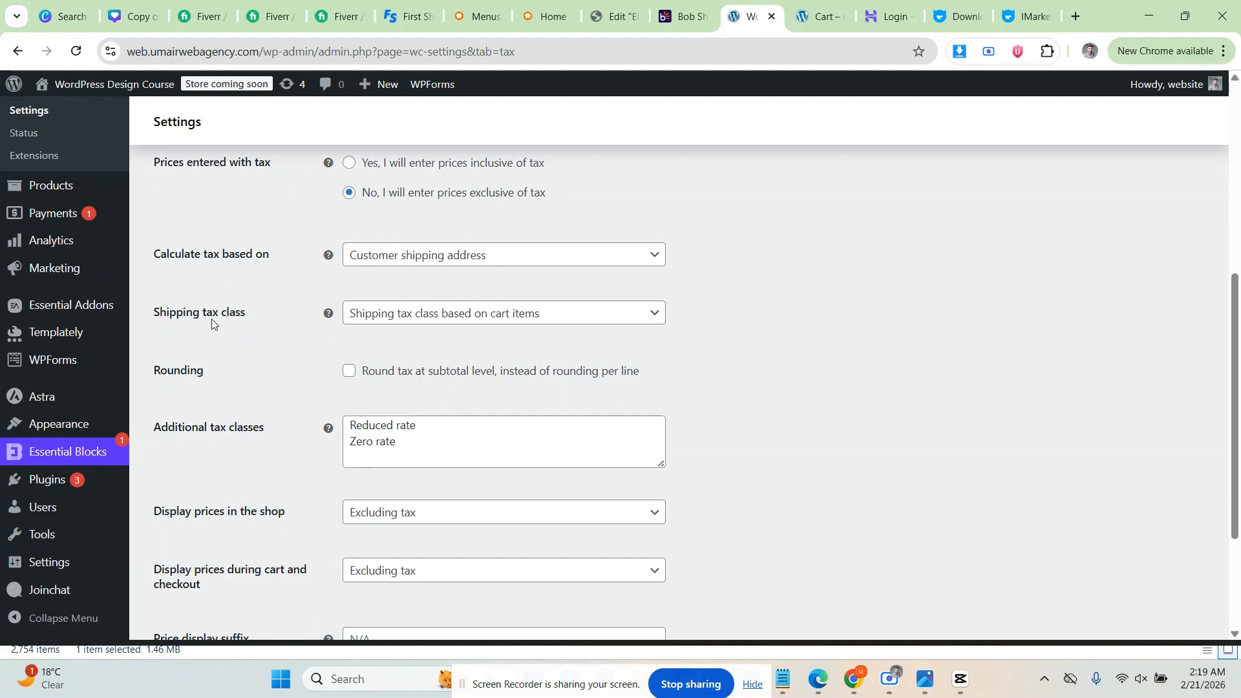
pyautogui.click(413, 310)
pyautogui.click(430, 368)
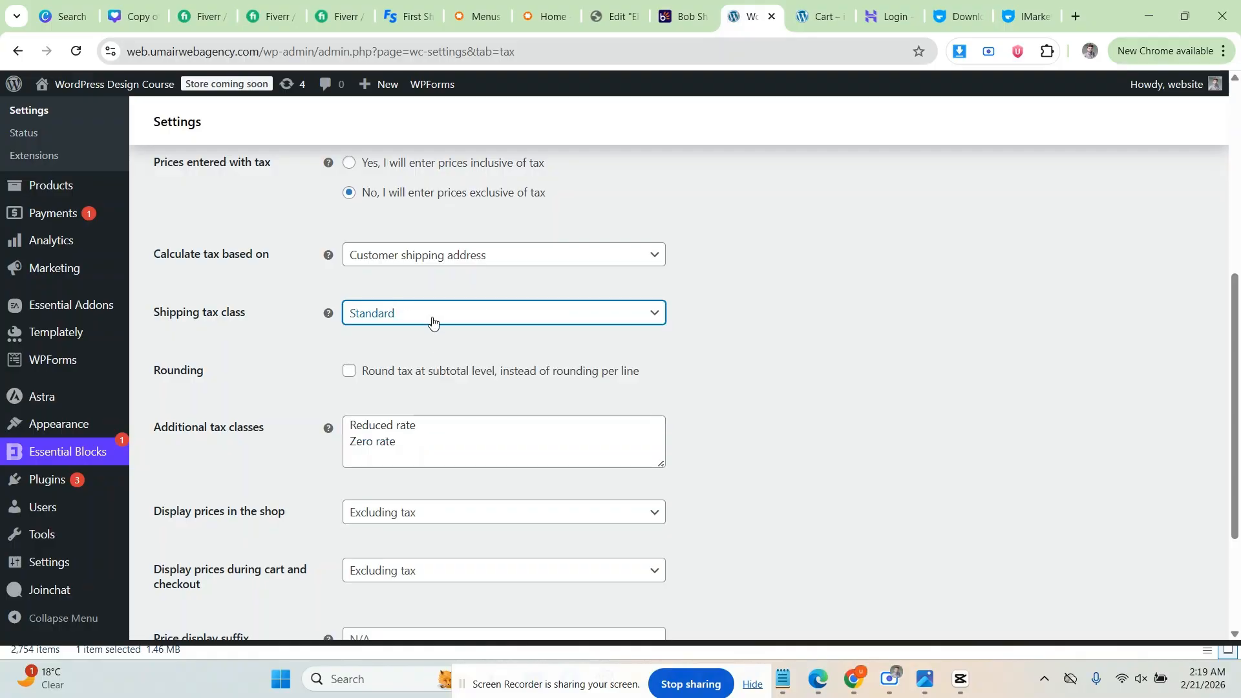
pyautogui.click(430, 318)
pyautogui.click(393, 378)
# Step: Save the tax option changes
pyautogui.scroll(-1, 304, 359)
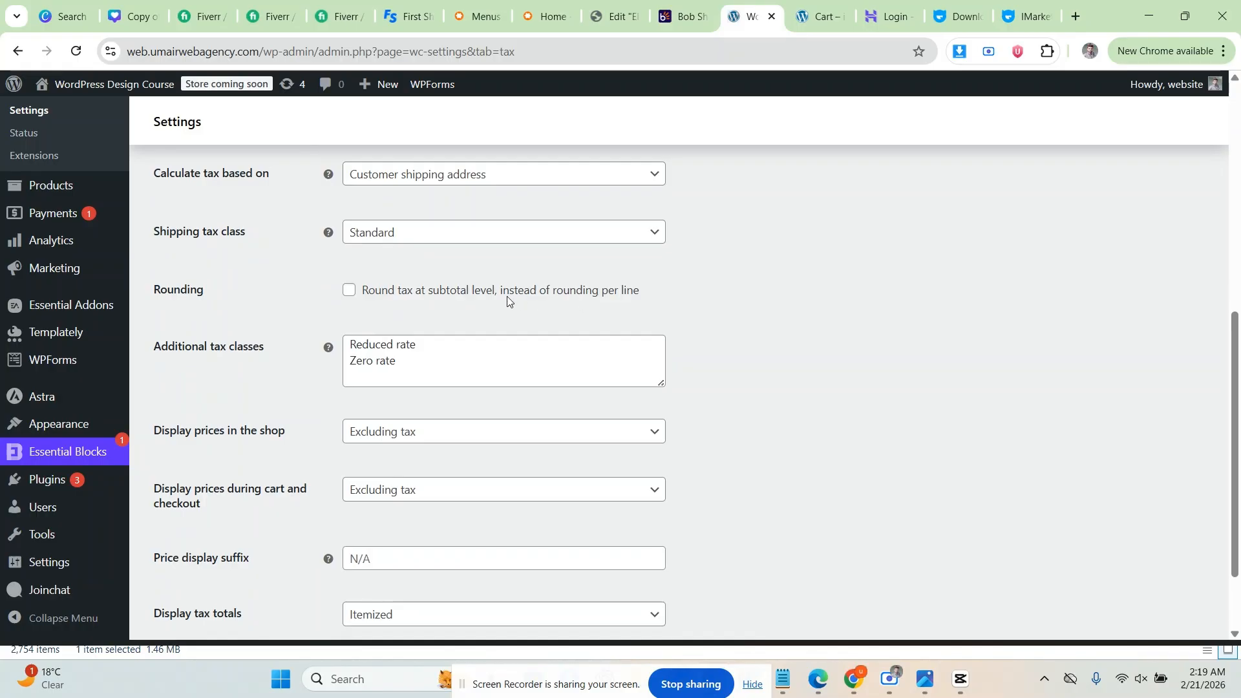
pyautogui.scroll(-1, 318, 308)
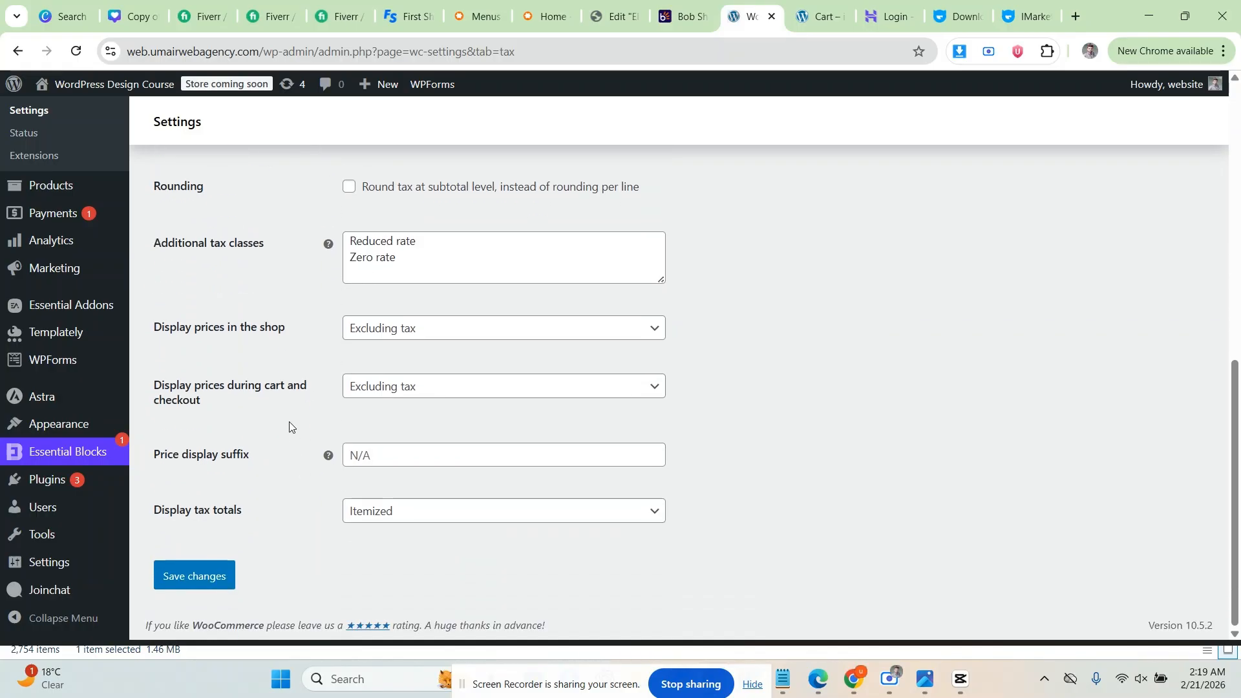
pyautogui.scroll(5, 294, 338)
pyautogui.click(255, 307)
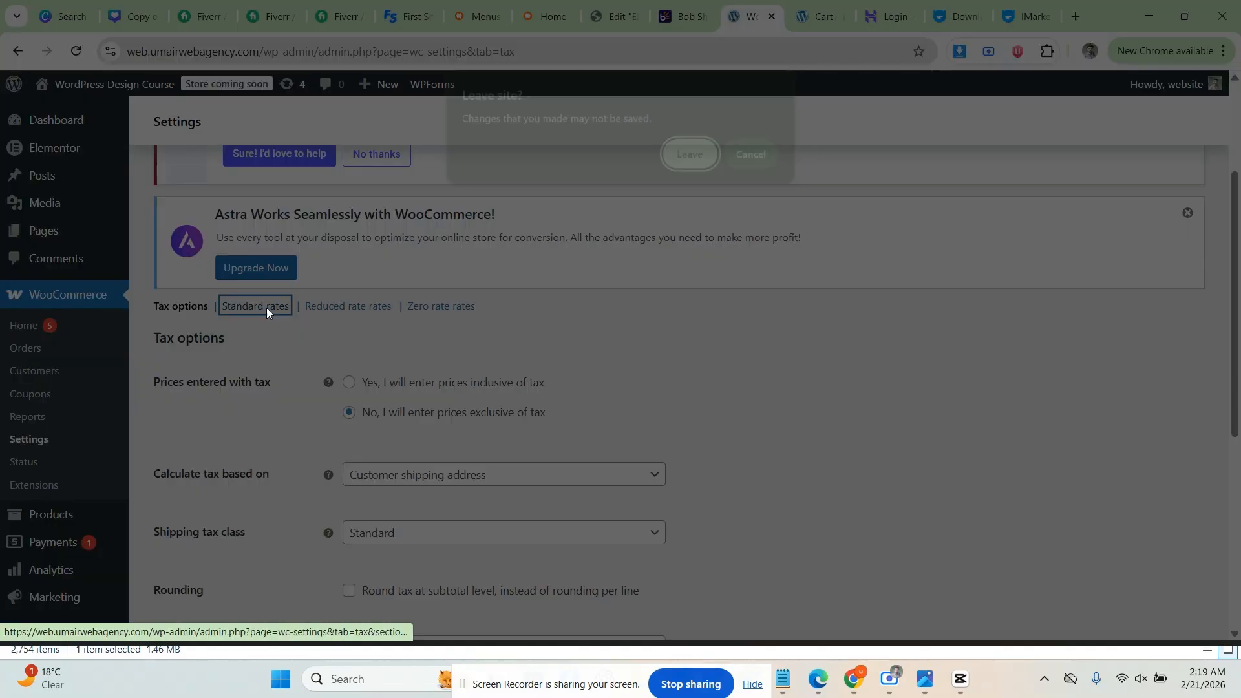
pyautogui.click(742, 159)
pyautogui.scroll(-5, 382, 375)
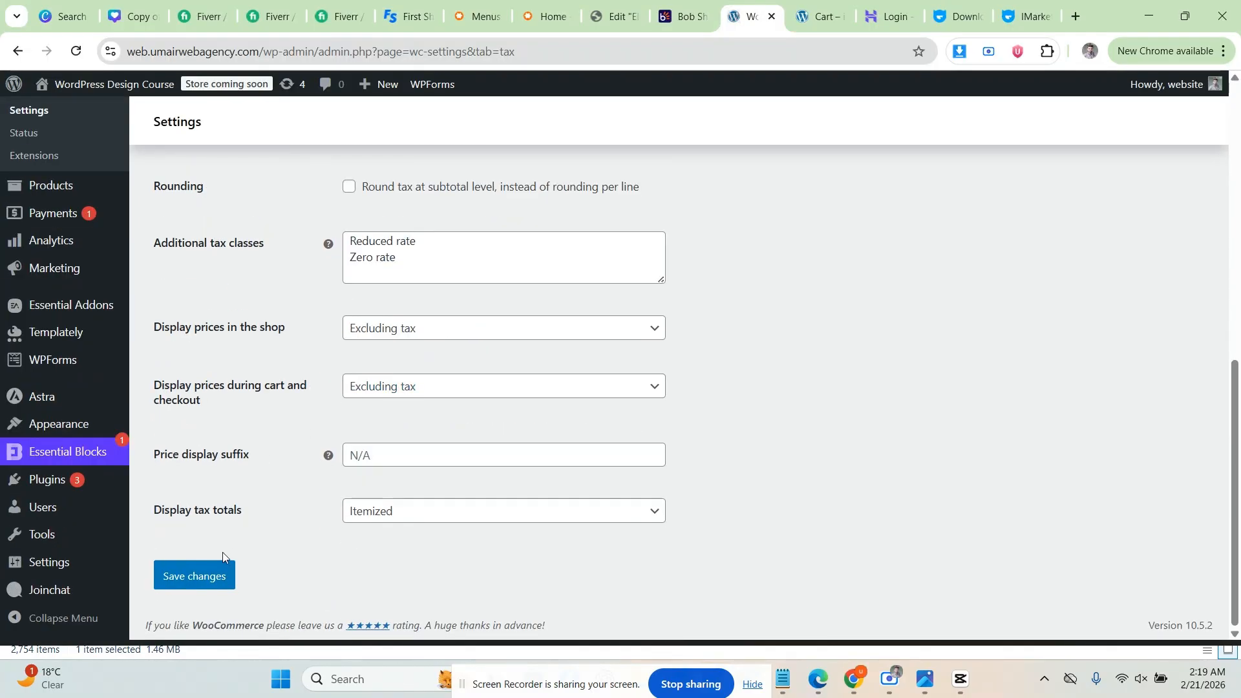
pyautogui.click(219, 571)
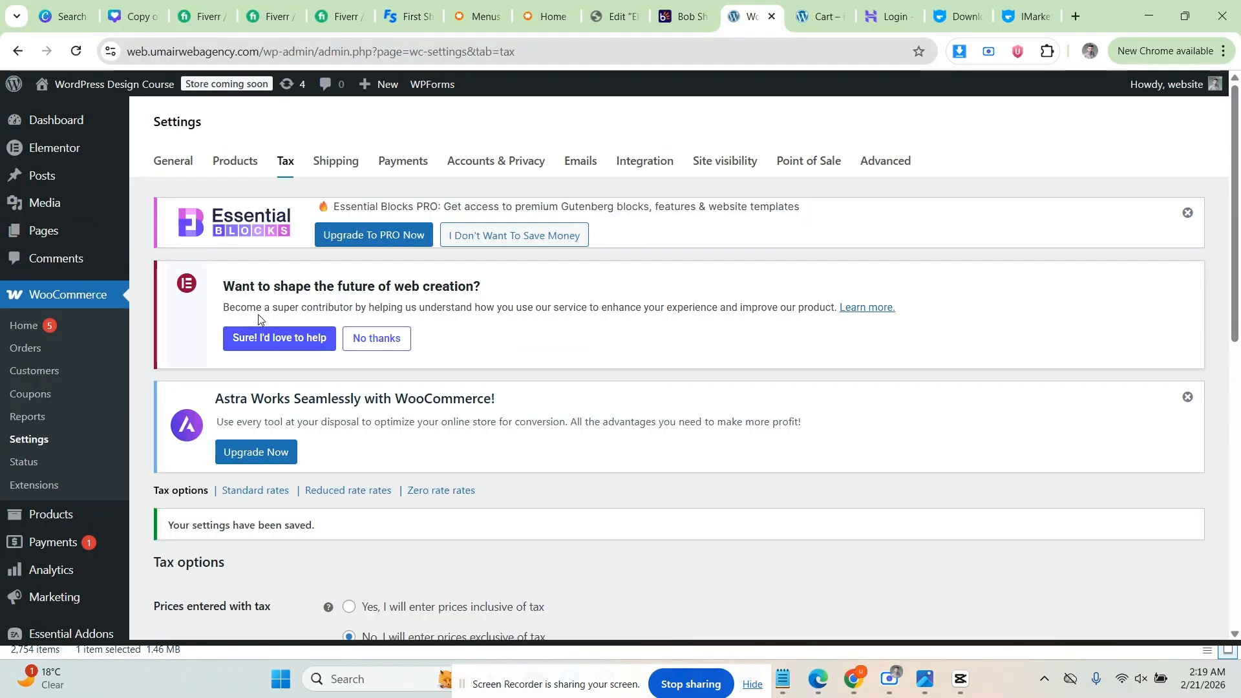
pyautogui.scroll(-5, 259, 318)
# Step: Insert a new row in the Standard tax rates table and move into its Rate % field
pyautogui.scroll(2, 251, 304)
pyautogui.click(255, 248)
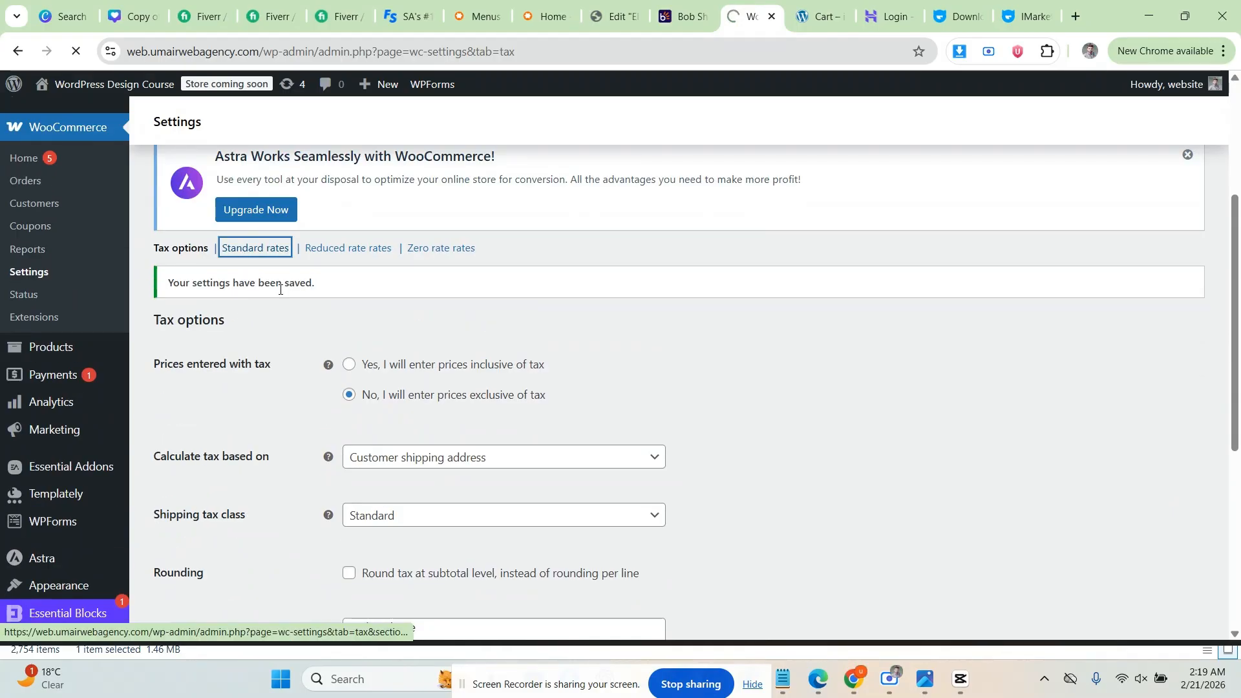
pyautogui.scroll(-2, 267, 336)
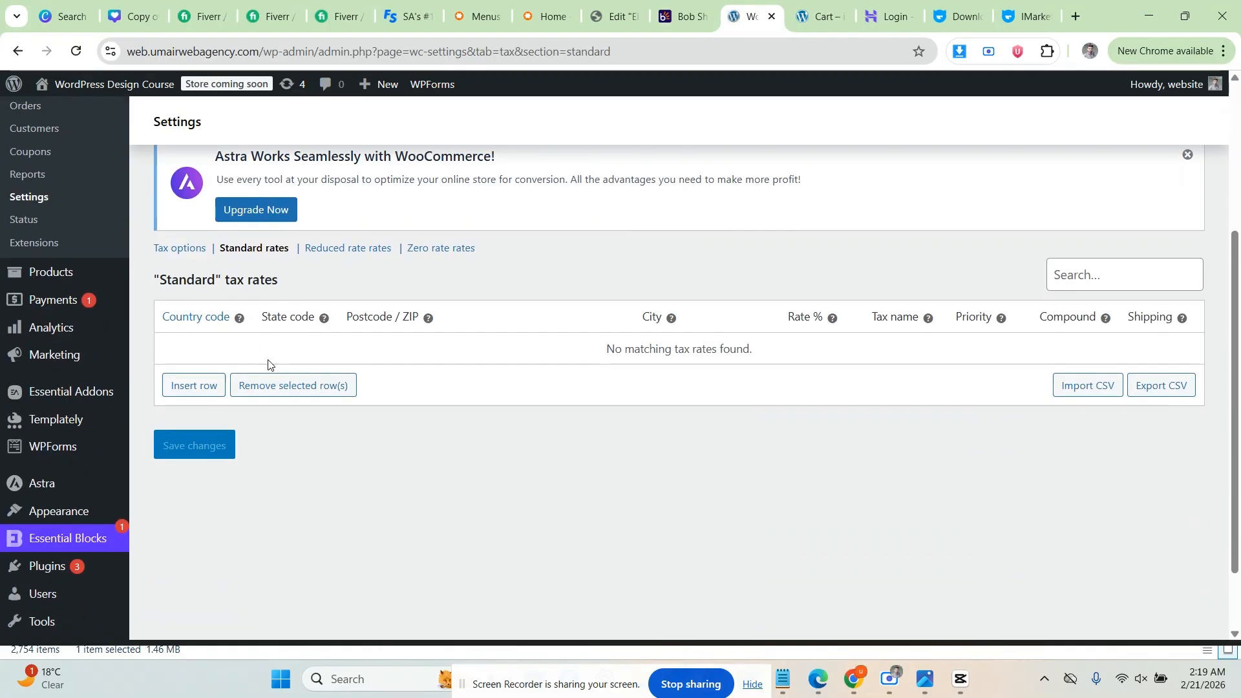
pyautogui.click(201, 388)
pyautogui.scroll(-4, 210, 388)
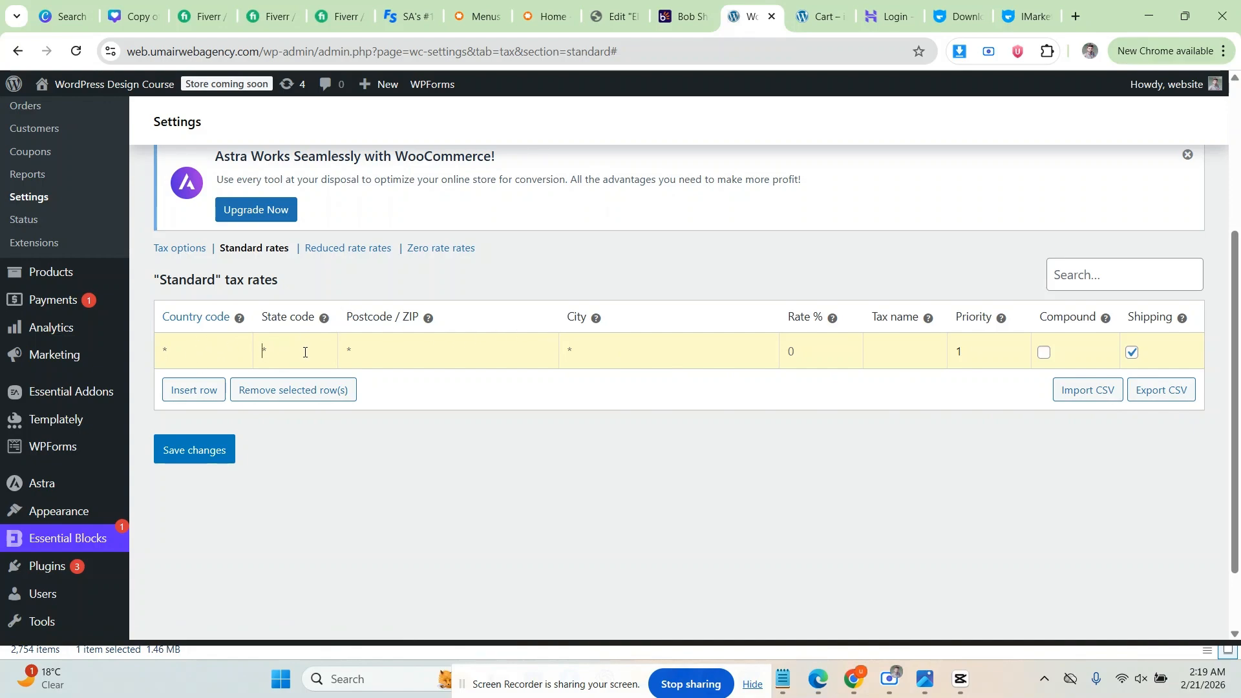
pyautogui.click(805, 347)
# Step: Head to the WooCommerce Shipping settings tab
pyautogui.scroll(1, 366, 304)
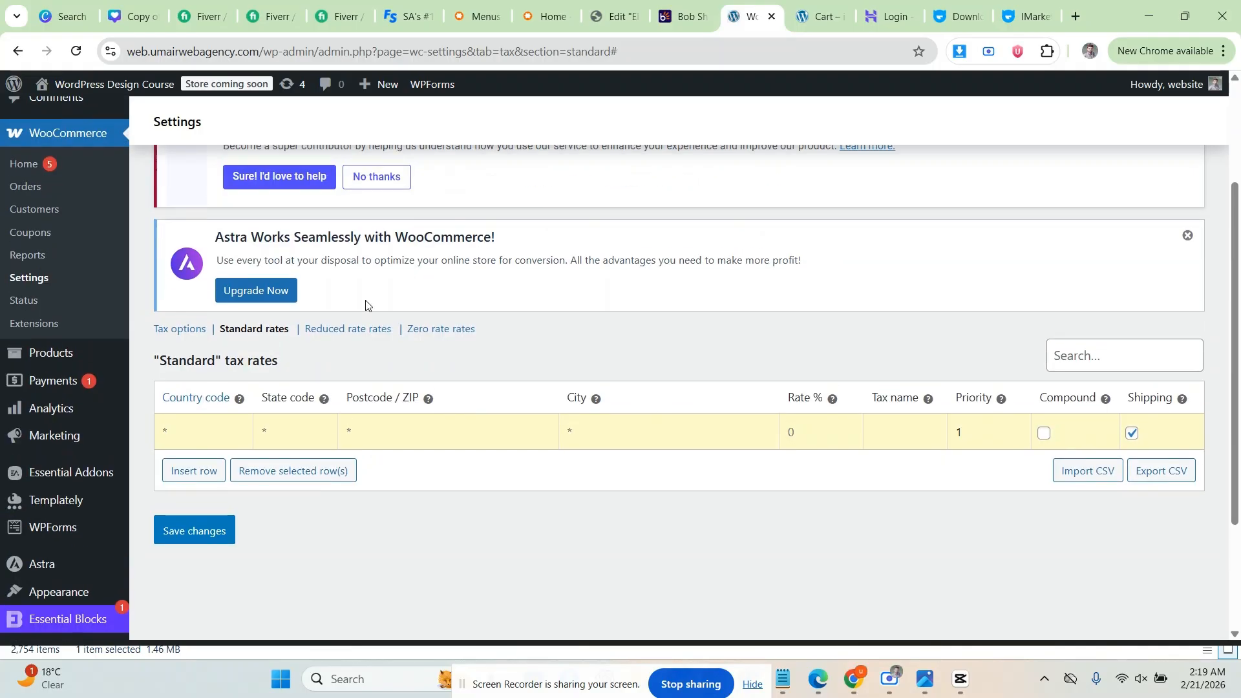
pyautogui.scroll(3, 346, 327)
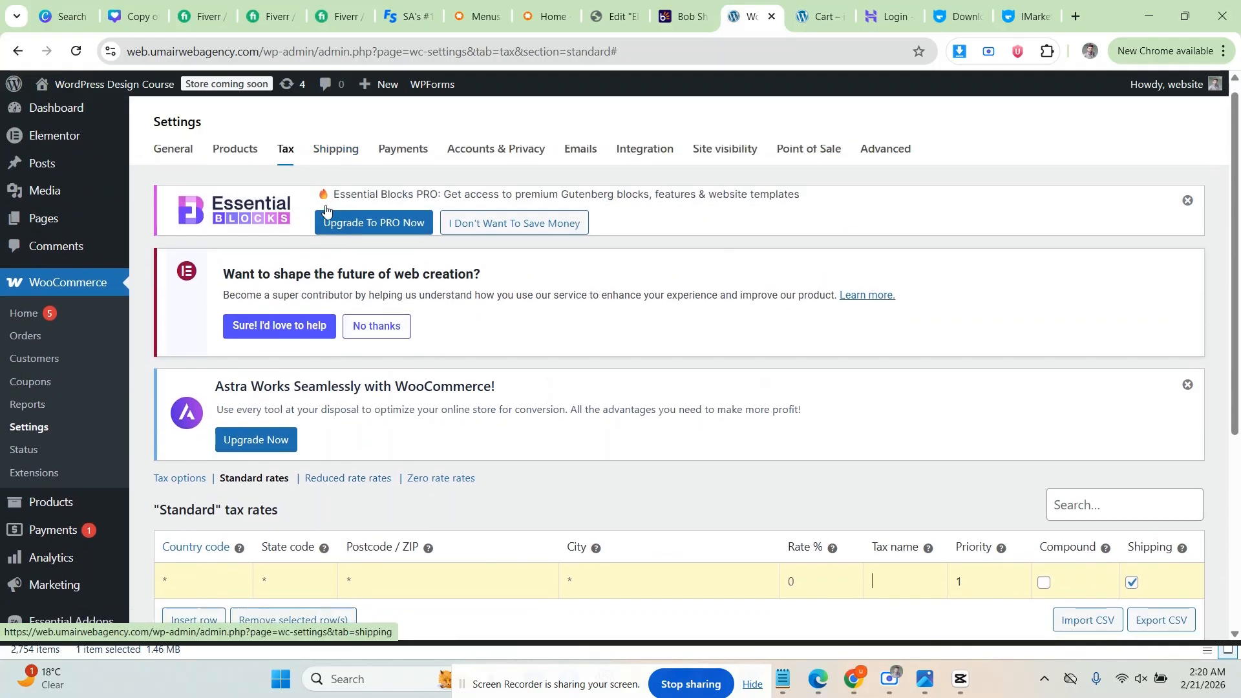
pyautogui.scroll(-2, 325, 210)
pyautogui.scroll(2, 297, 206)
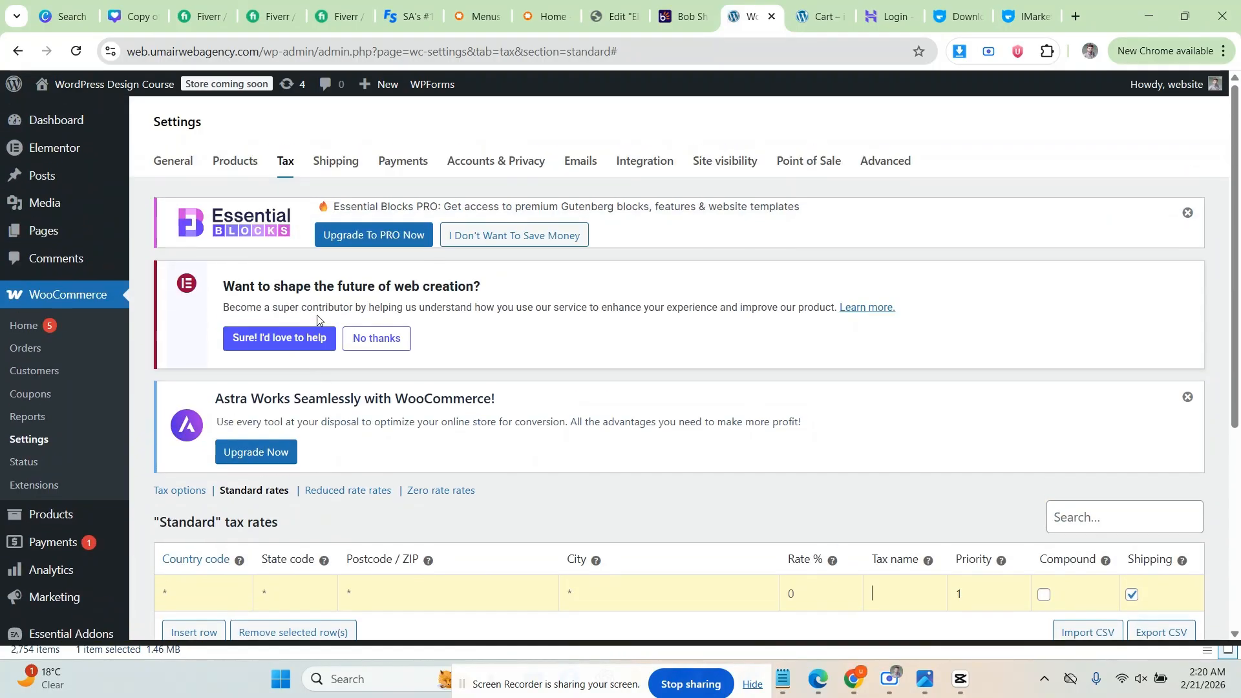
pyautogui.click(321, 173)
# Step: Leave the tax rates page for Shipping and start adding a new shipping zone
pyautogui.click(678, 159)
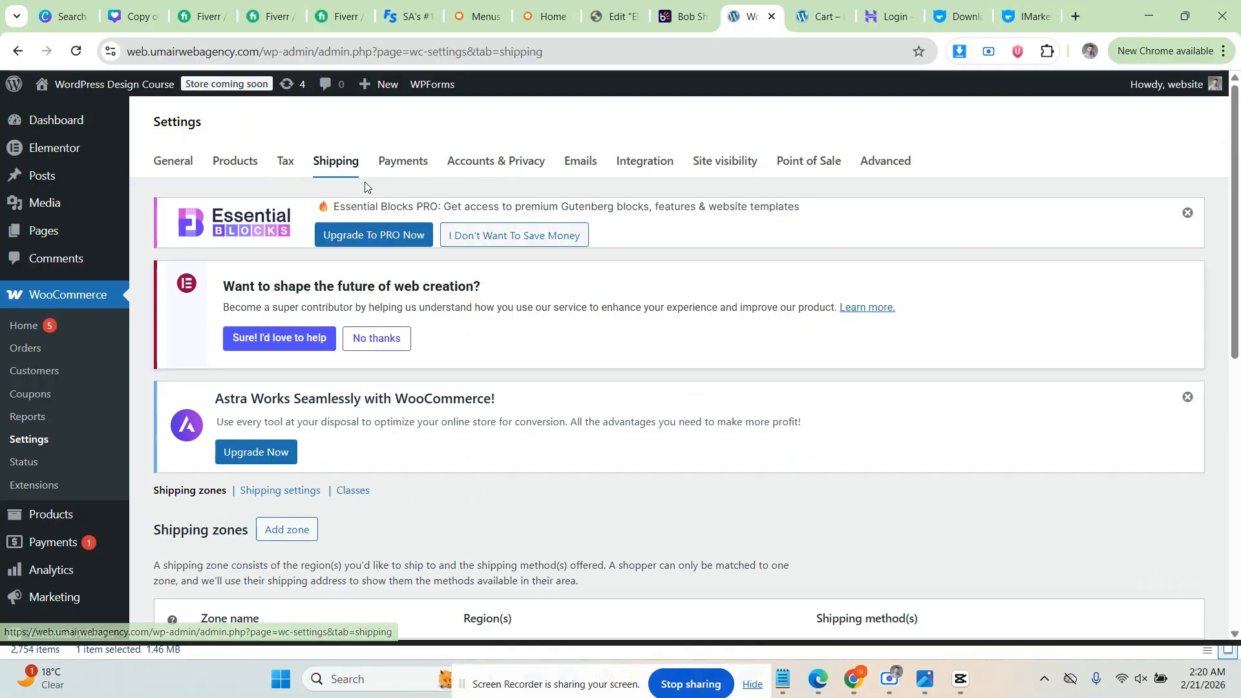
pyautogui.scroll(-6, 334, 193)
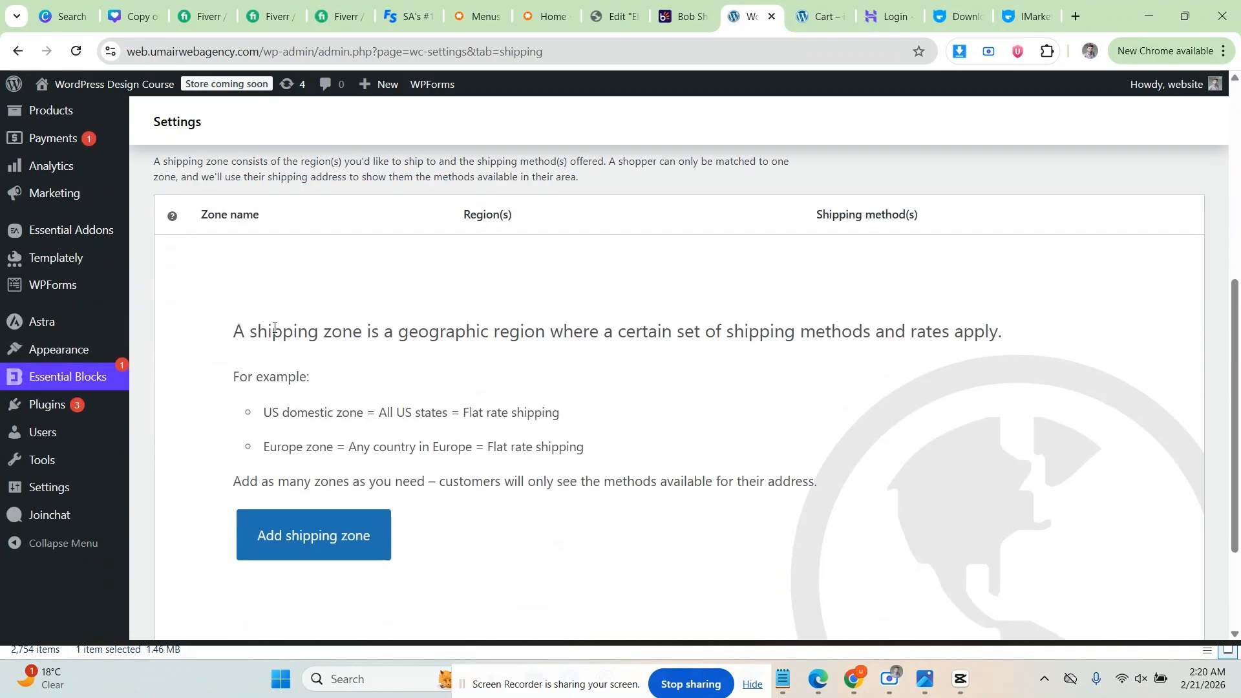
pyautogui.scroll(6, 214, 323)
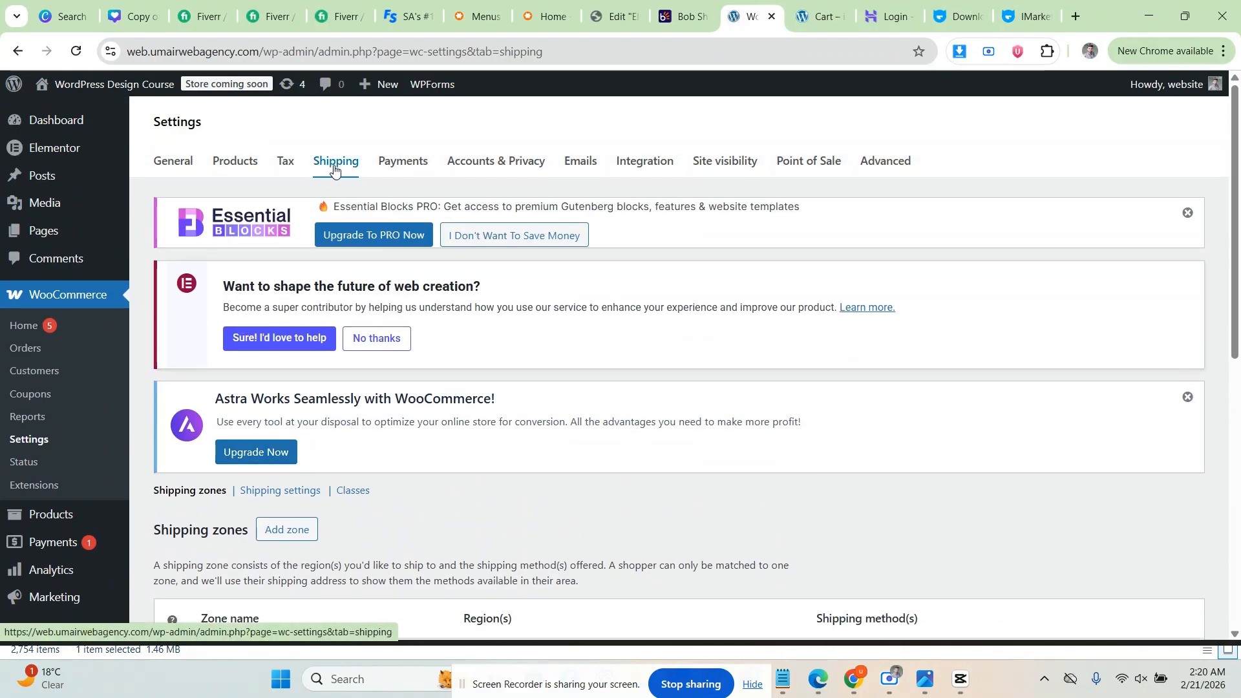
pyautogui.scroll(-5, 323, 194)
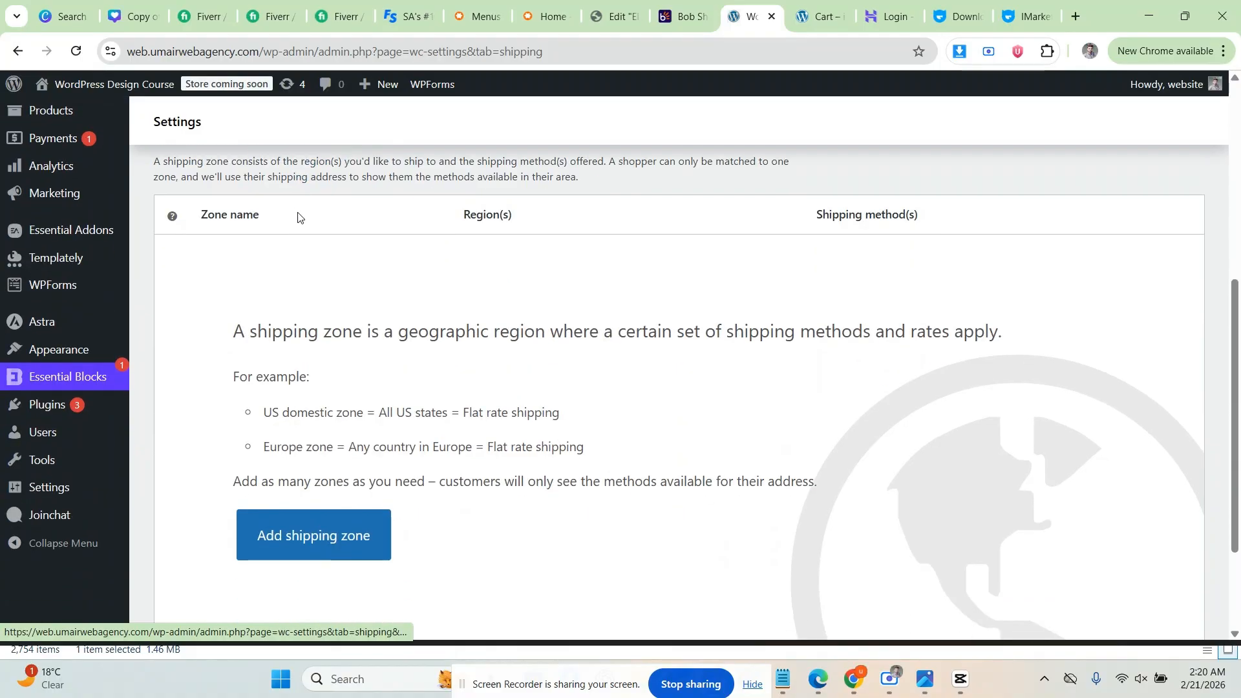
pyautogui.scroll(1, 293, 207)
pyautogui.click(291, 206)
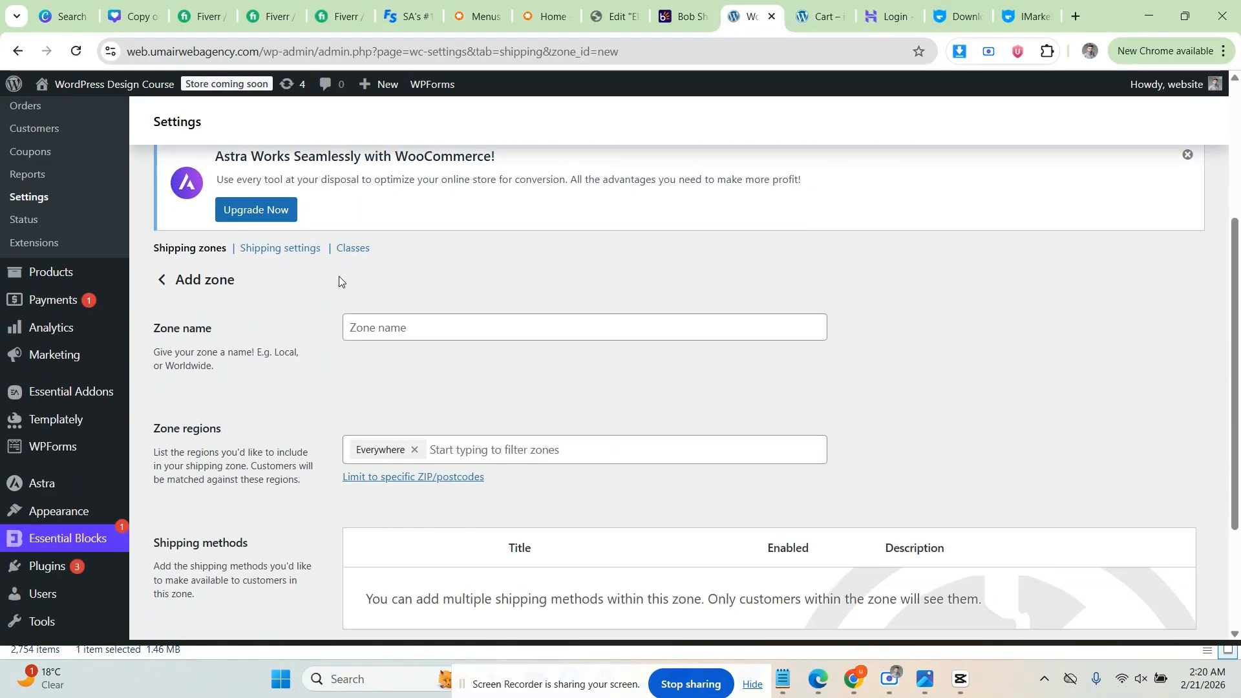
# Step: Name the new shipping zone Bahawalpur
pyautogui.scroll(-1, 336, 277)
pyautogui.click(369, 248)
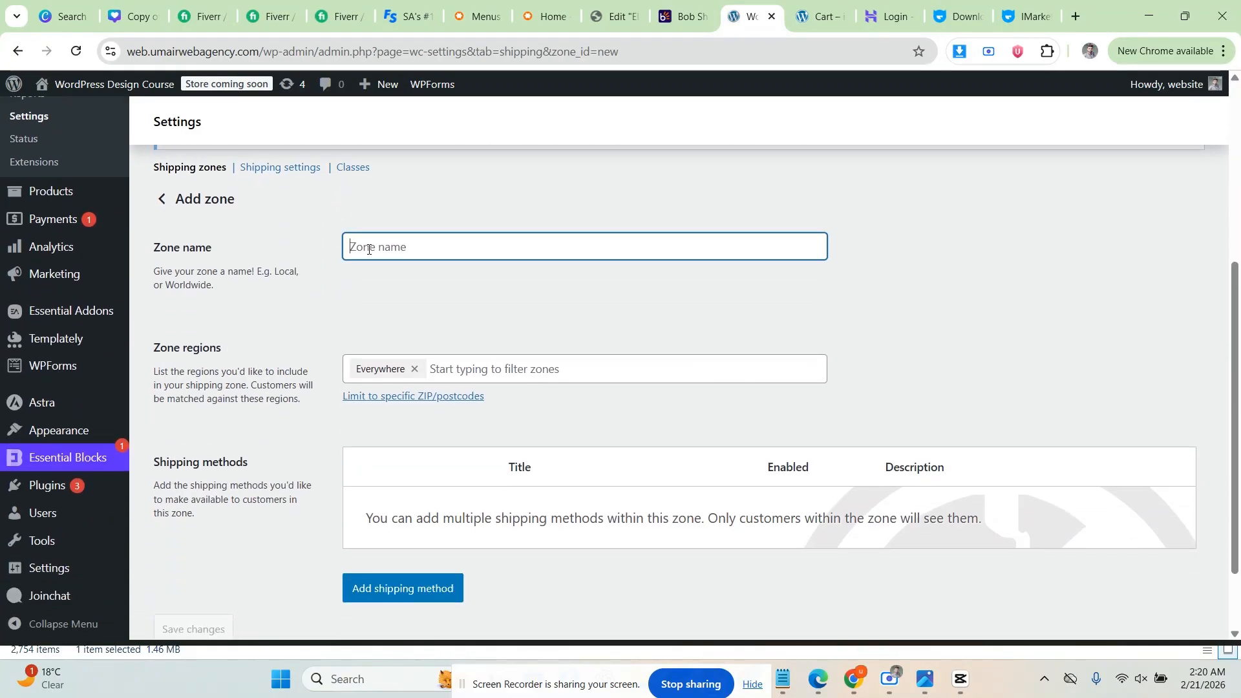
pyautogui.write('Pakdtan')
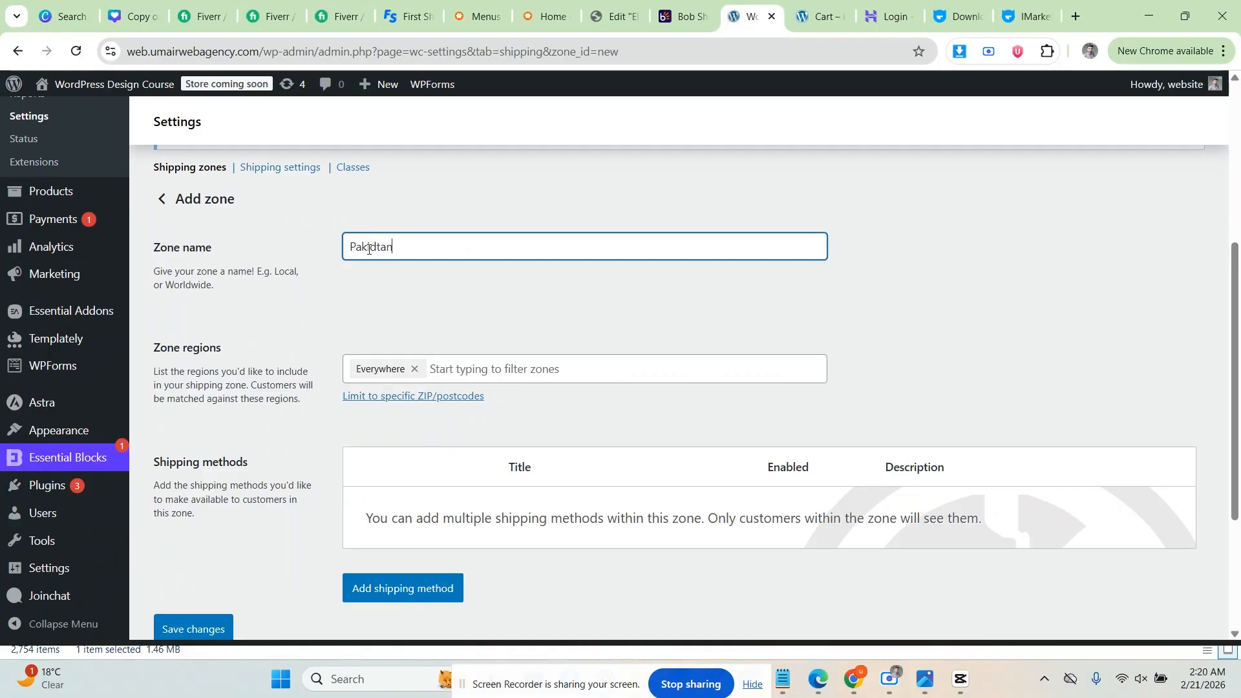
pyautogui.press('BackSpace')
pyautogui.press('BackSpace')
pyautogui.write('Bha')
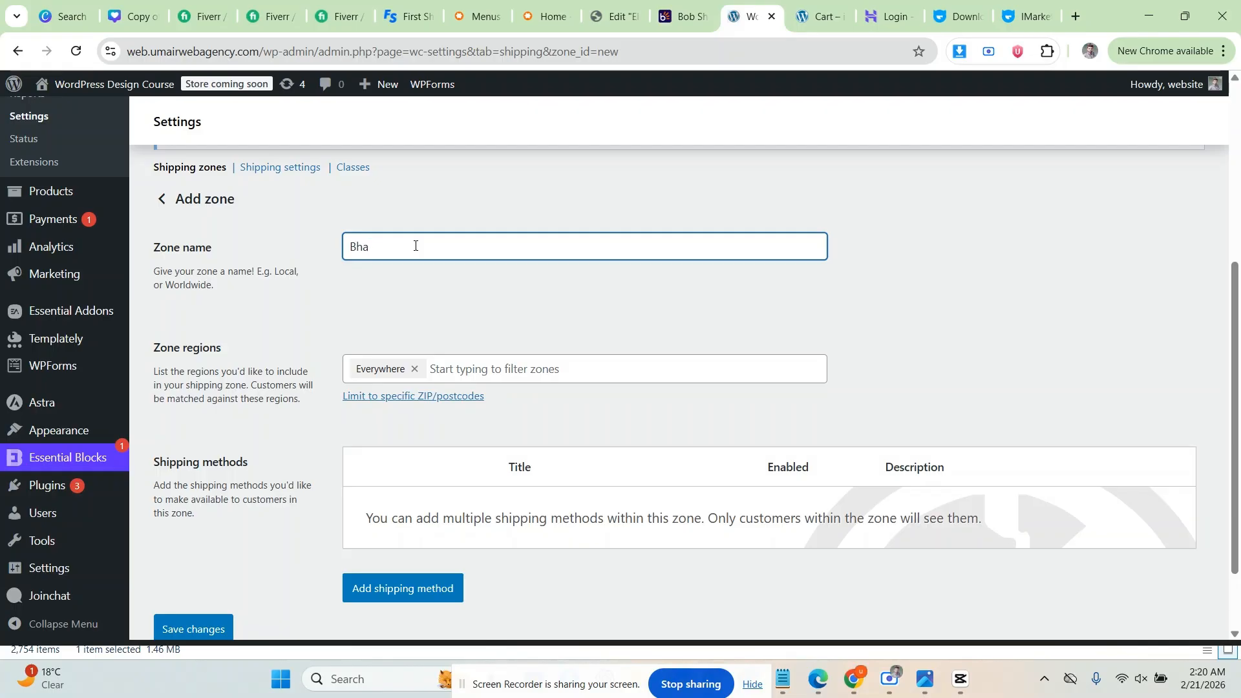
pyautogui.press('BackSpace')
pyautogui.write('walpur')
pyautogui.click(315, 298)
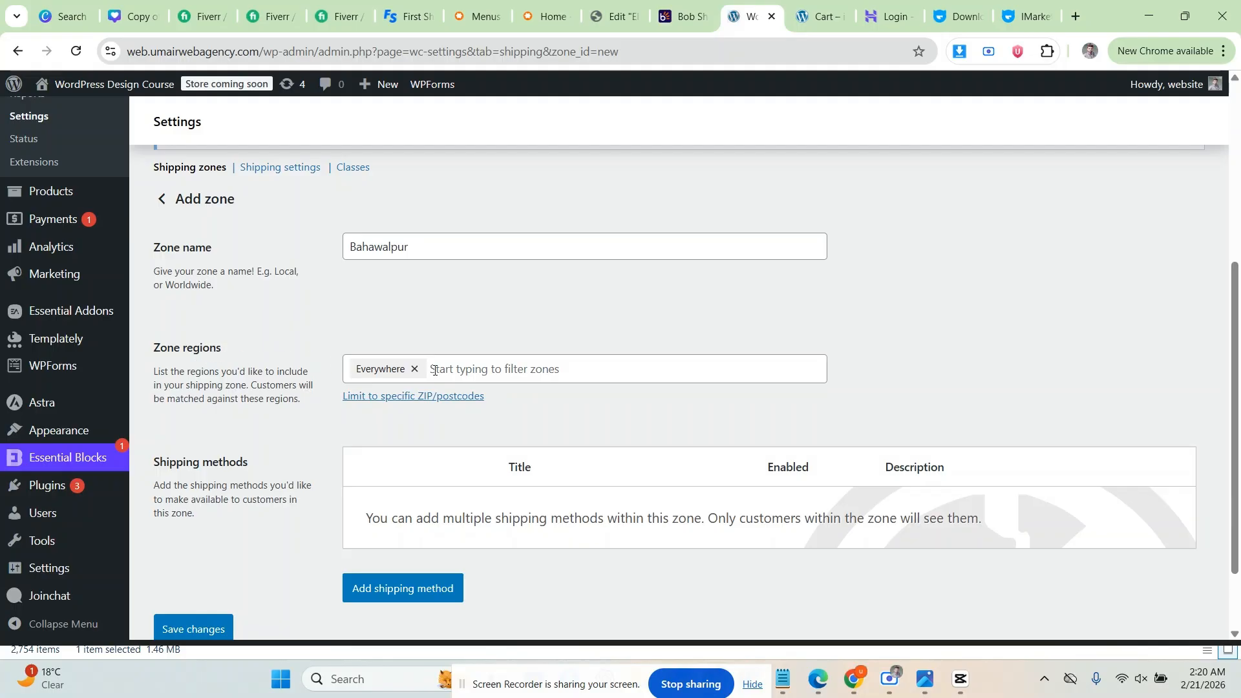
# Step: Add Pakistan, under Asia, to the zone regions
pyautogui.scroll(-1, 435, 371)
pyautogui.click(472, 289)
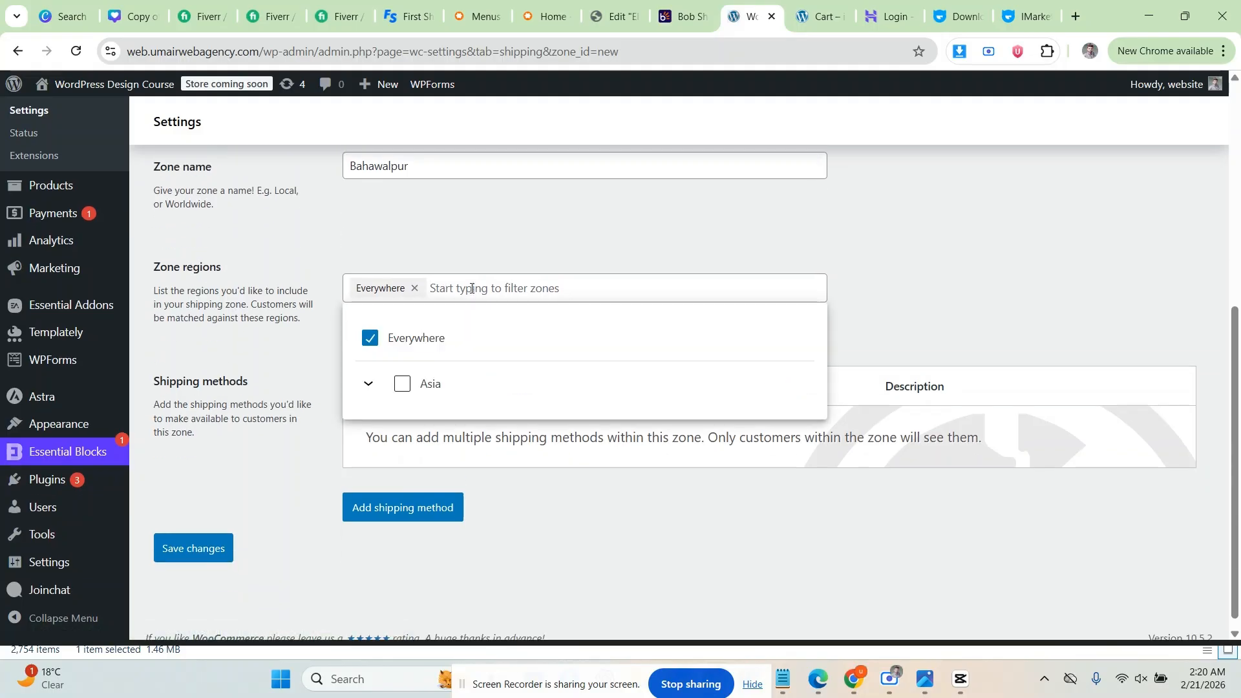
pyautogui.click(368, 384)
pyautogui.click(428, 430)
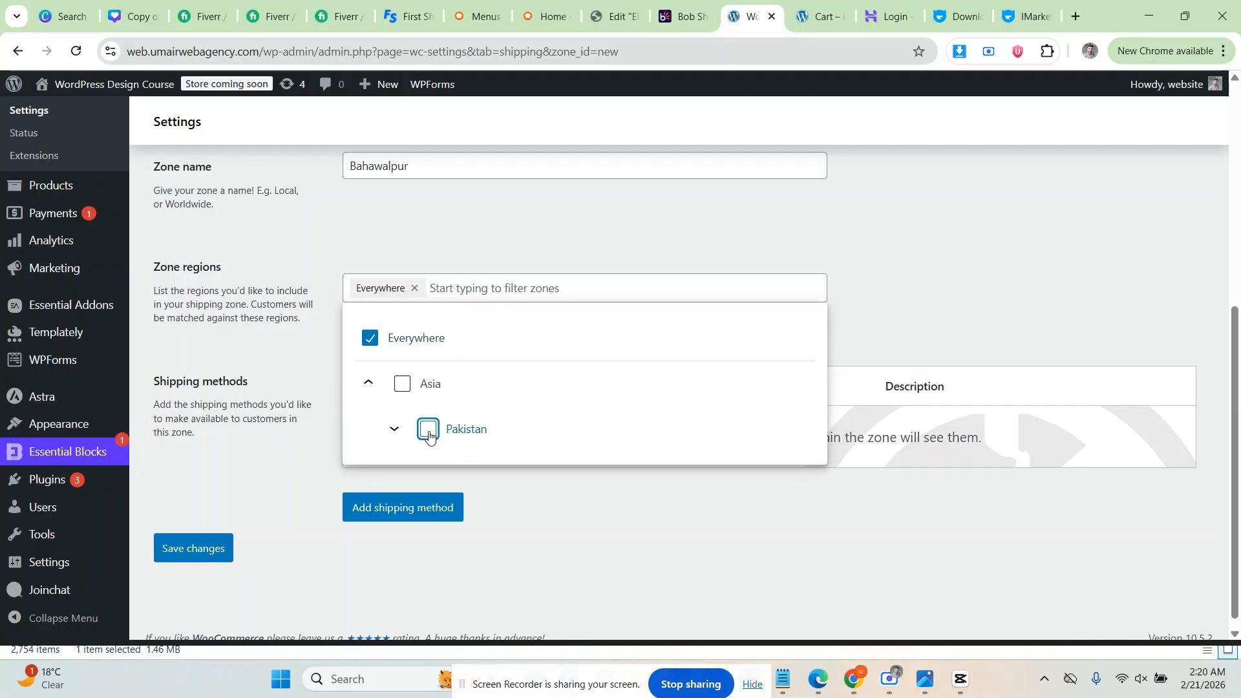
# Step: Add Punjab, Pakistan to the zone regions and close the region list
pyautogui.scroll(-1, 414, 435)
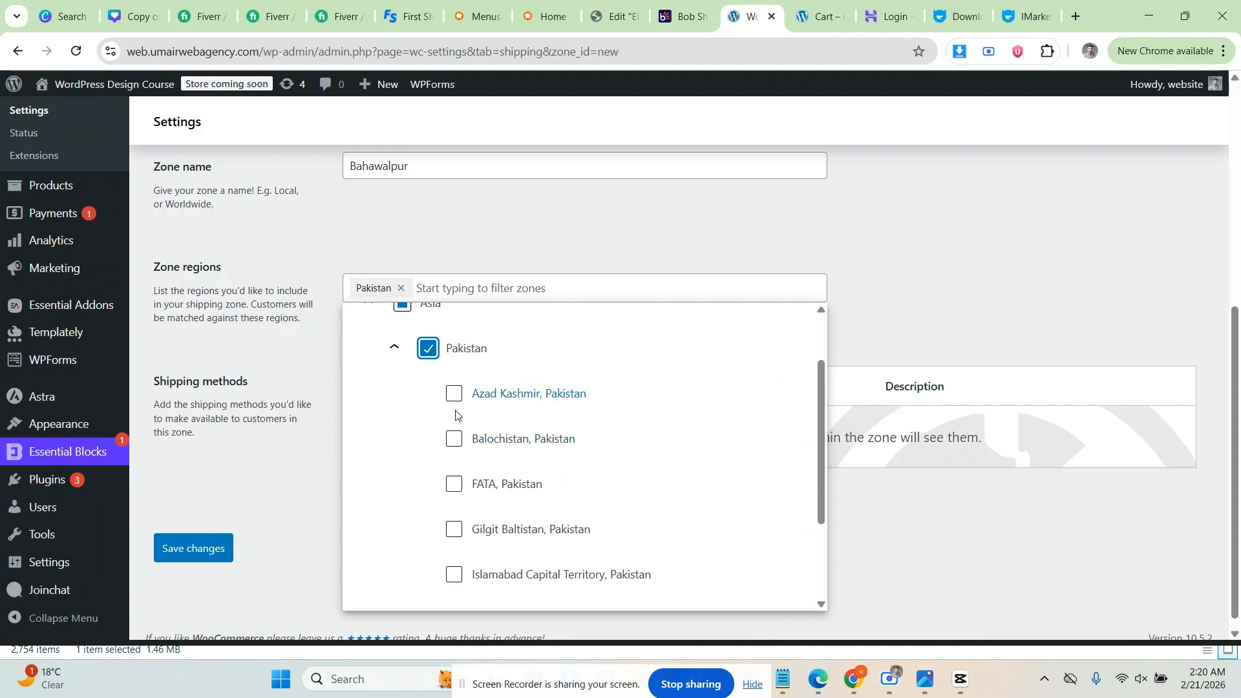
pyautogui.scroll(-2, 452, 477)
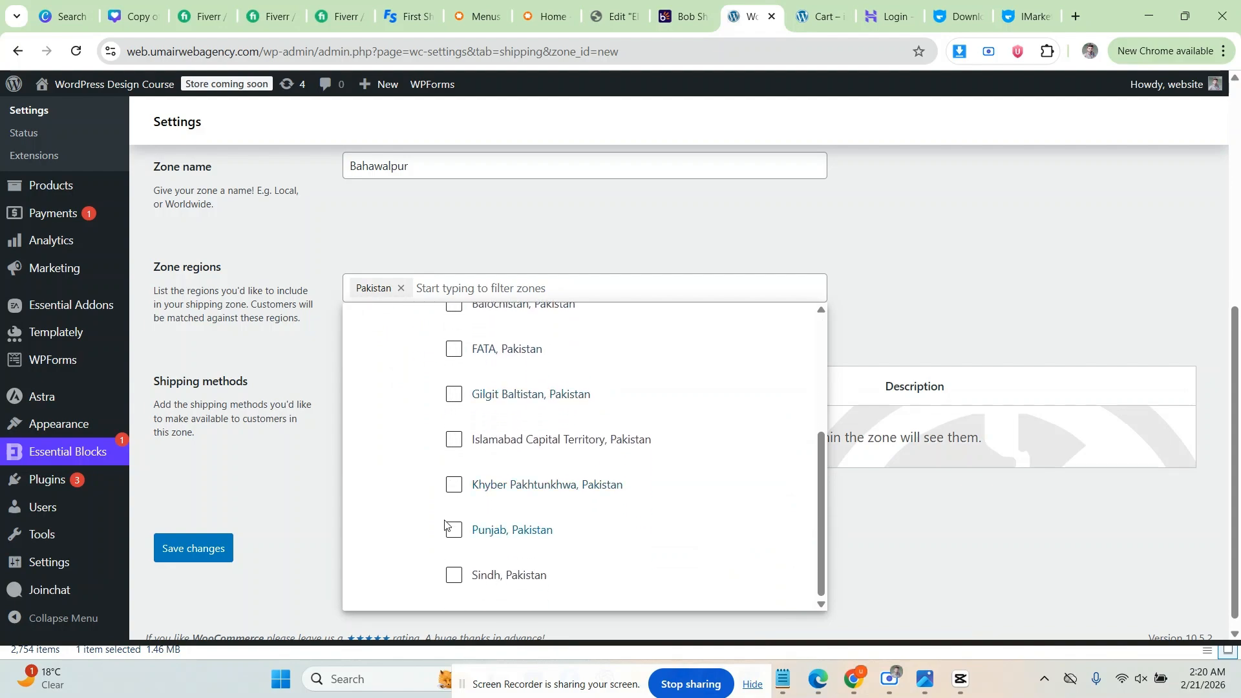
pyautogui.click(446, 526)
pyautogui.scroll(2, 424, 443)
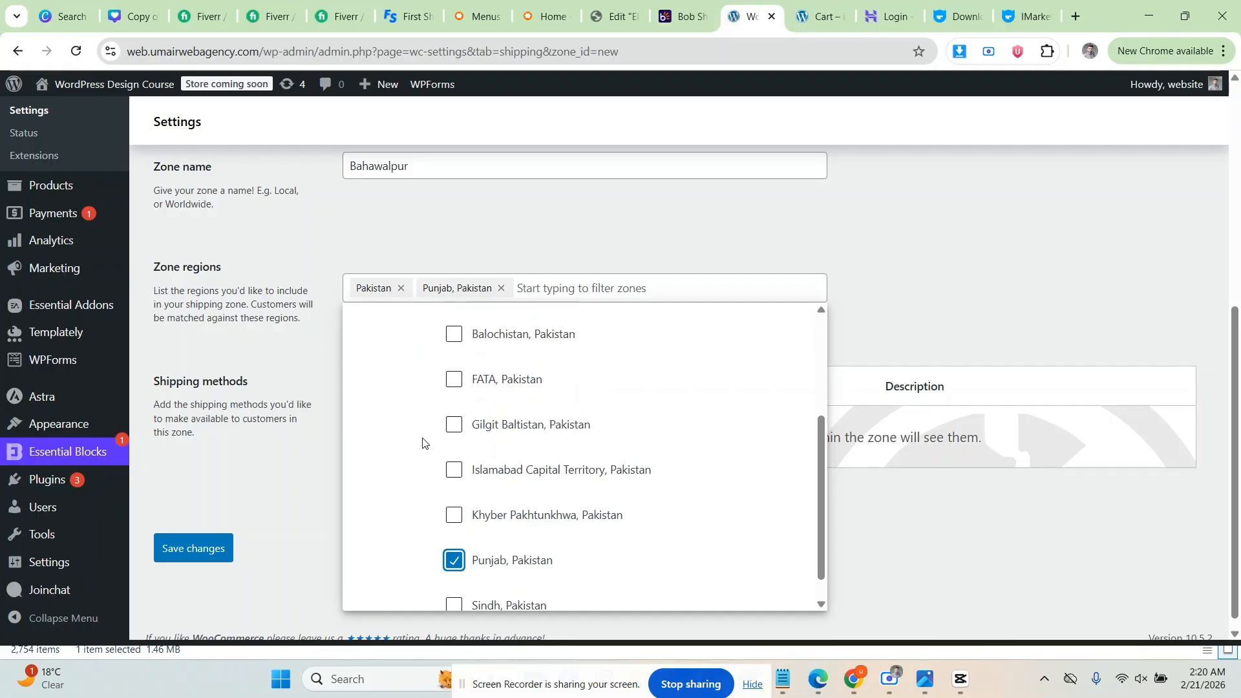
pyautogui.scroll(2, 424, 442)
pyautogui.scroll(-3, 425, 434)
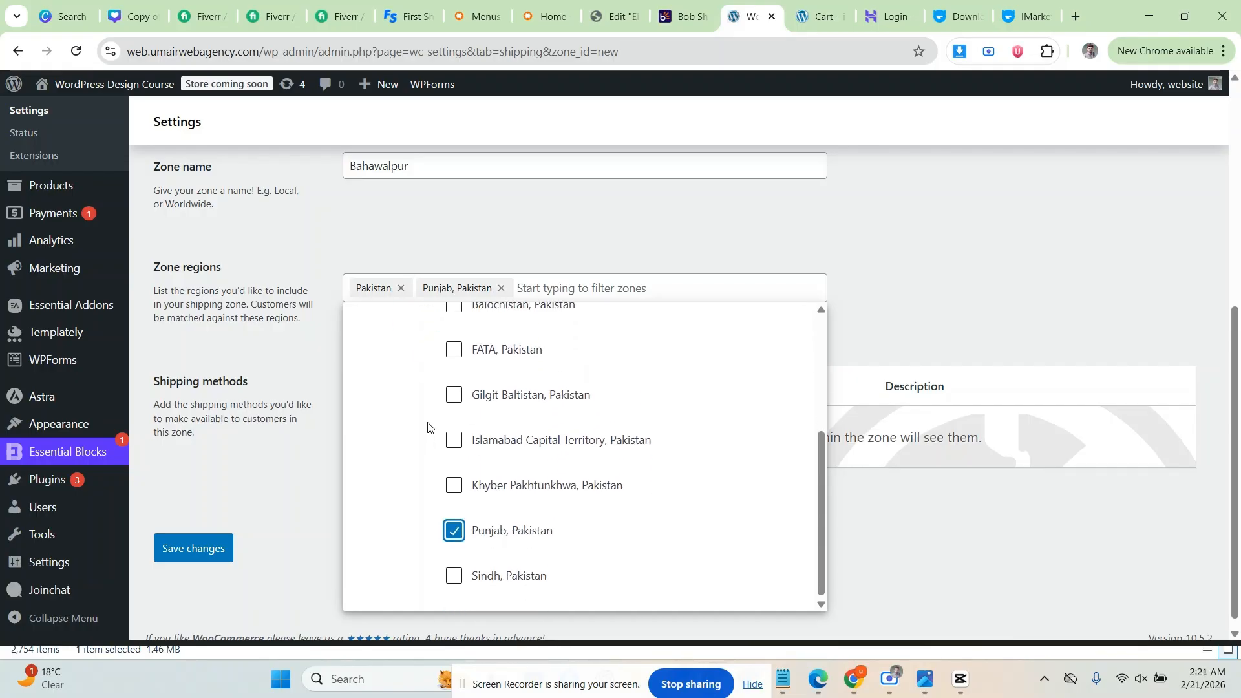
pyautogui.scroll(3, 452, 510)
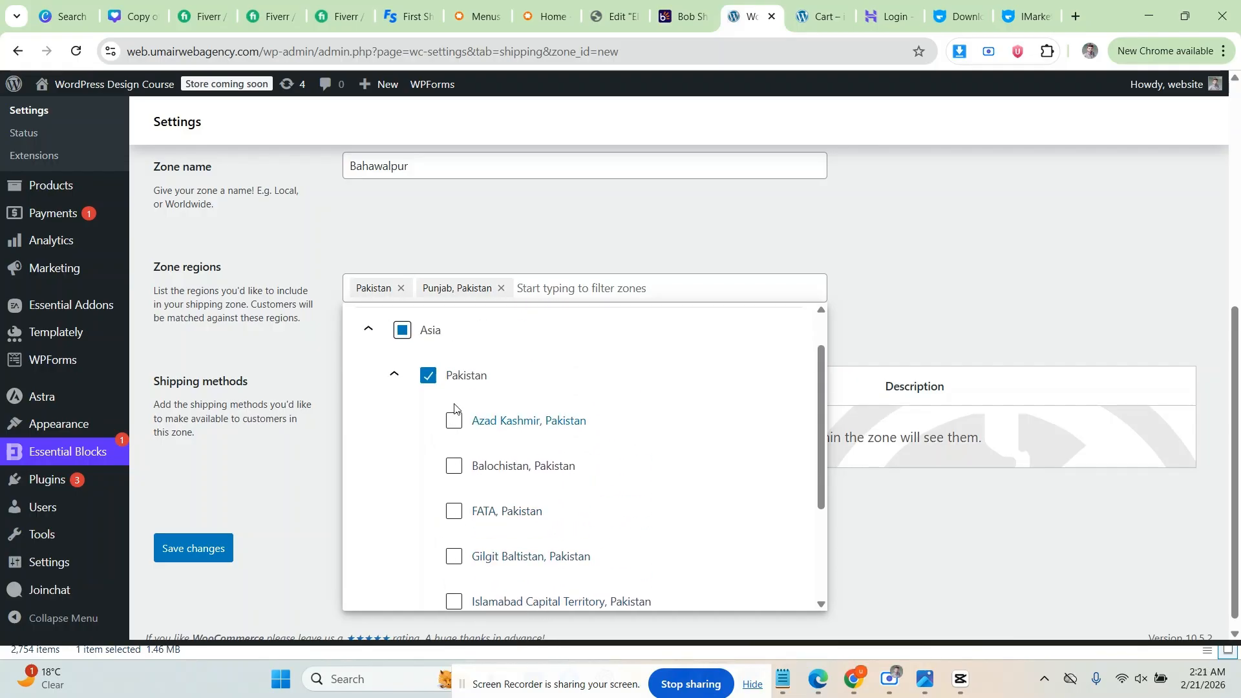
pyautogui.scroll(-2, 452, 390)
pyautogui.scroll(2, 452, 516)
pyautogui.scroll(-3, 470, 517)
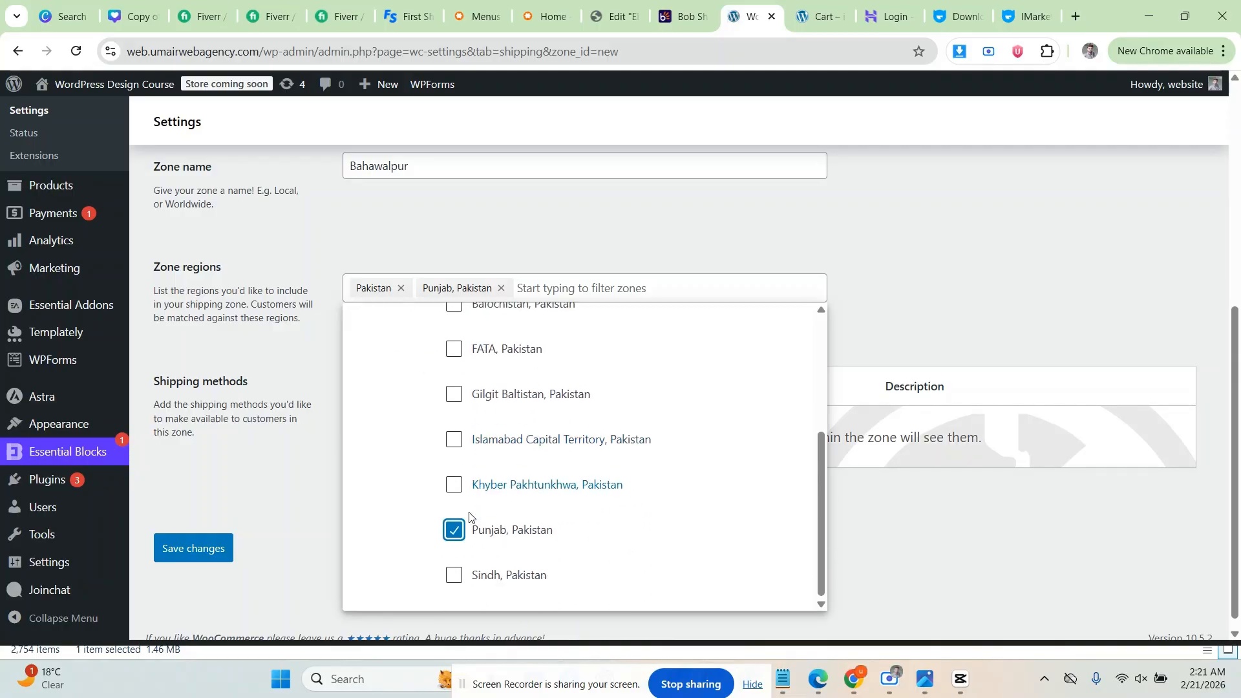
pyautogui.click(455, 527)
pyautogui.scroll(5, 446, 491)
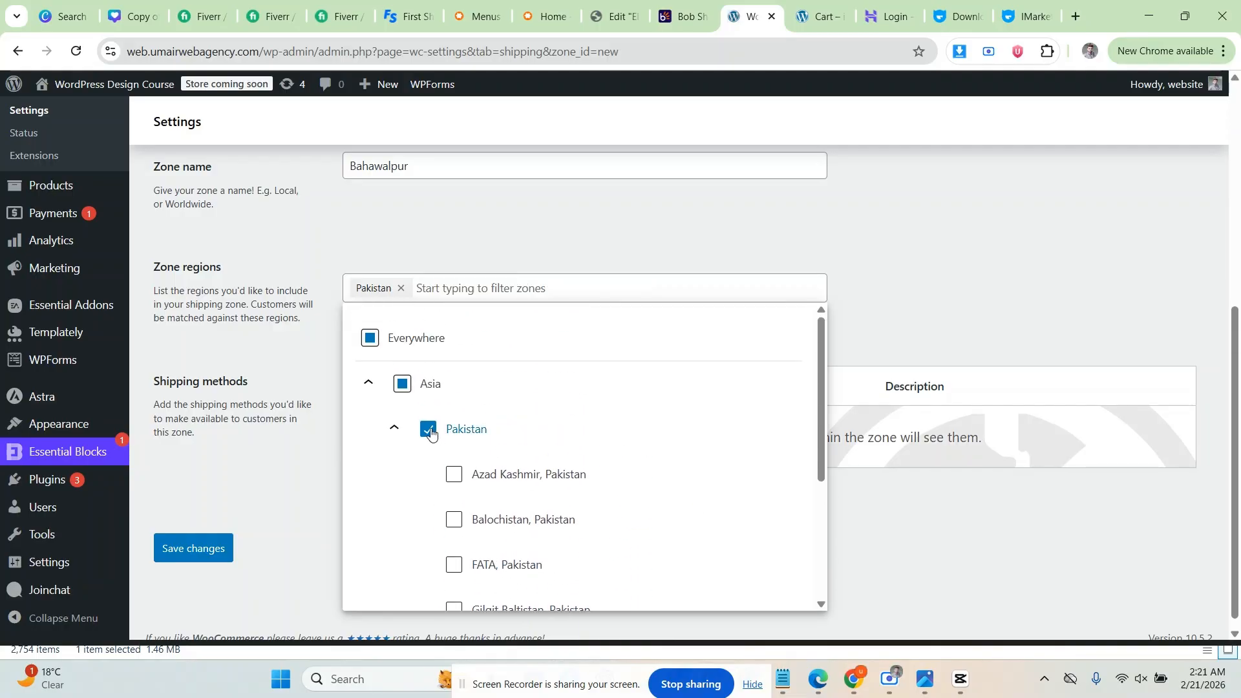
pyautogui.scroll(-3, 497, 465)
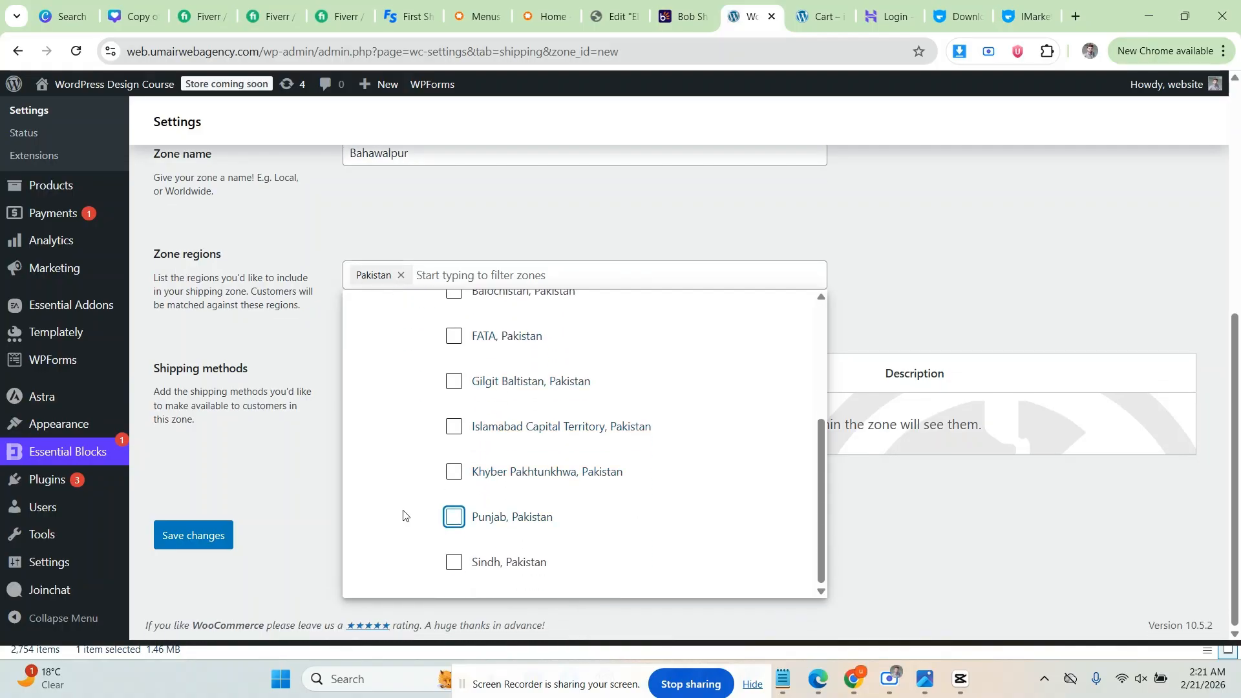
pyautogui.scroll(3, 471, 452)
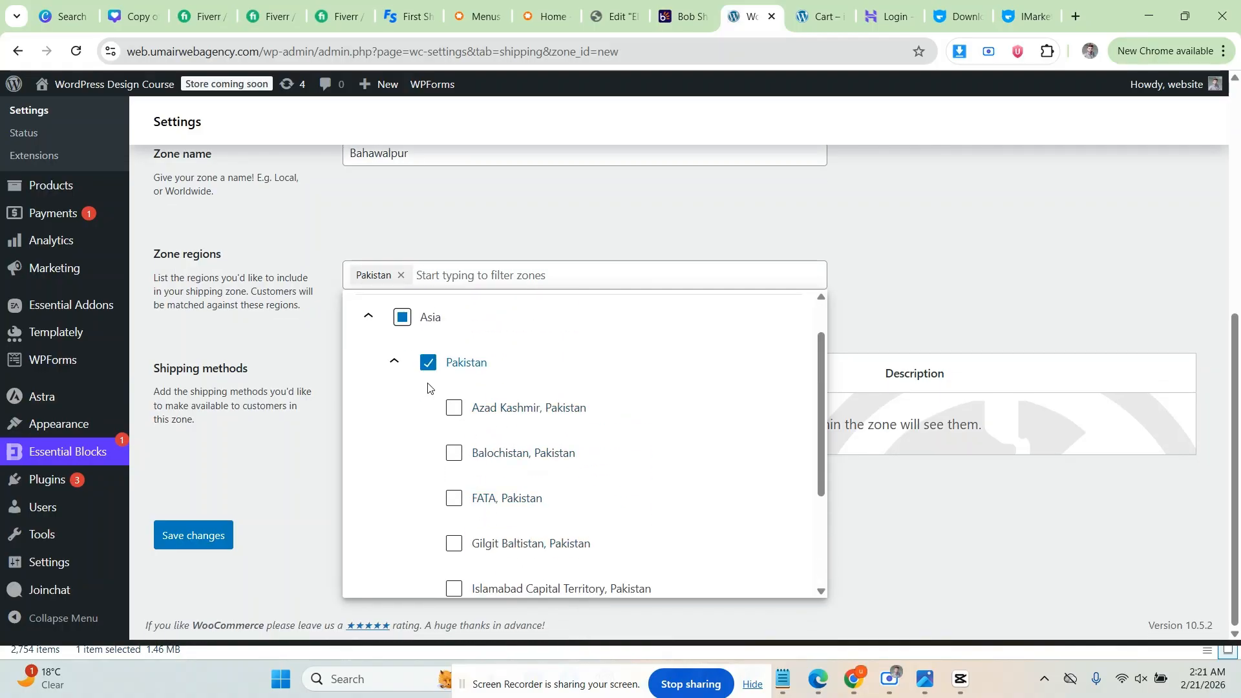
pyautogui.scroll(-3, 446, 400)
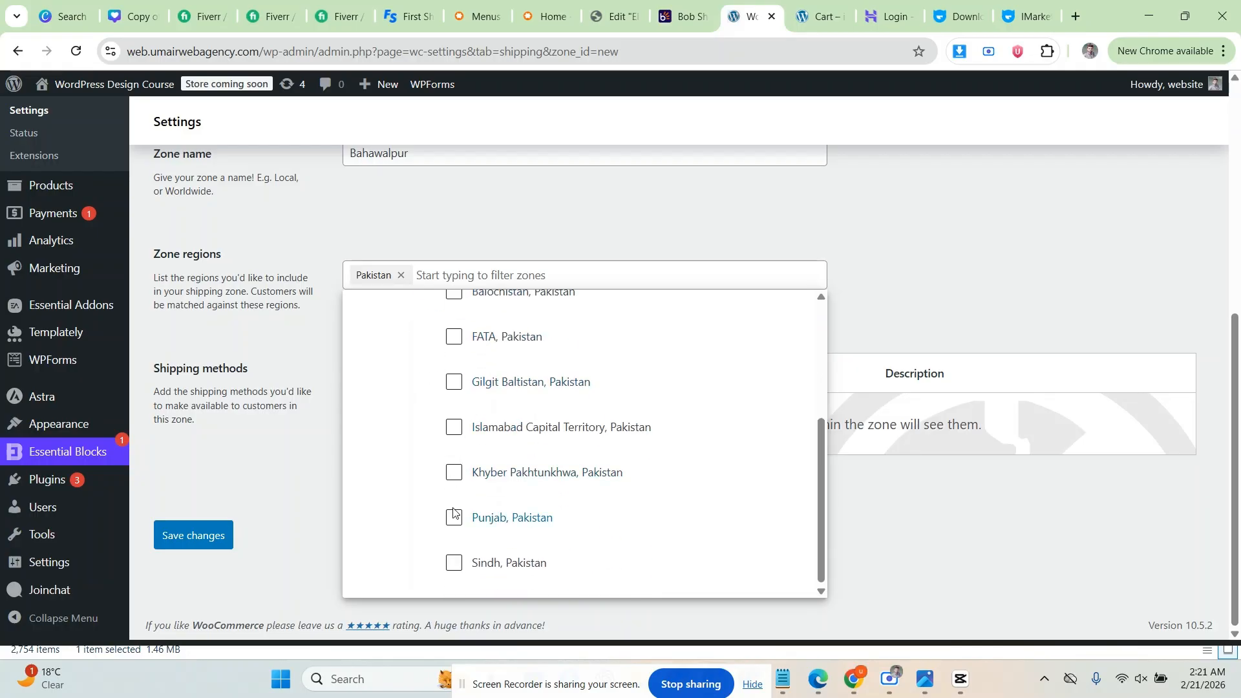
pyautogui.click(454, 515)
pyautogui.click(501, 234)
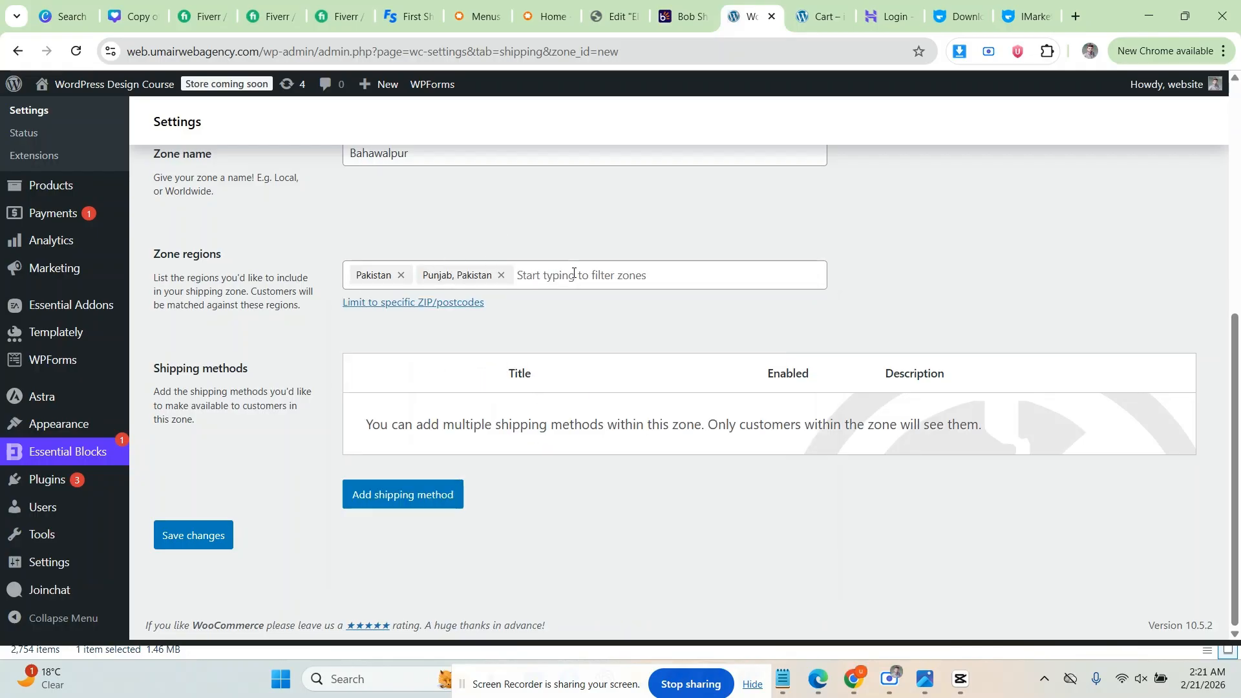
# Step: Show the ZIP/postcode limit field and leave it empty
pyautogui.click(418, 304)
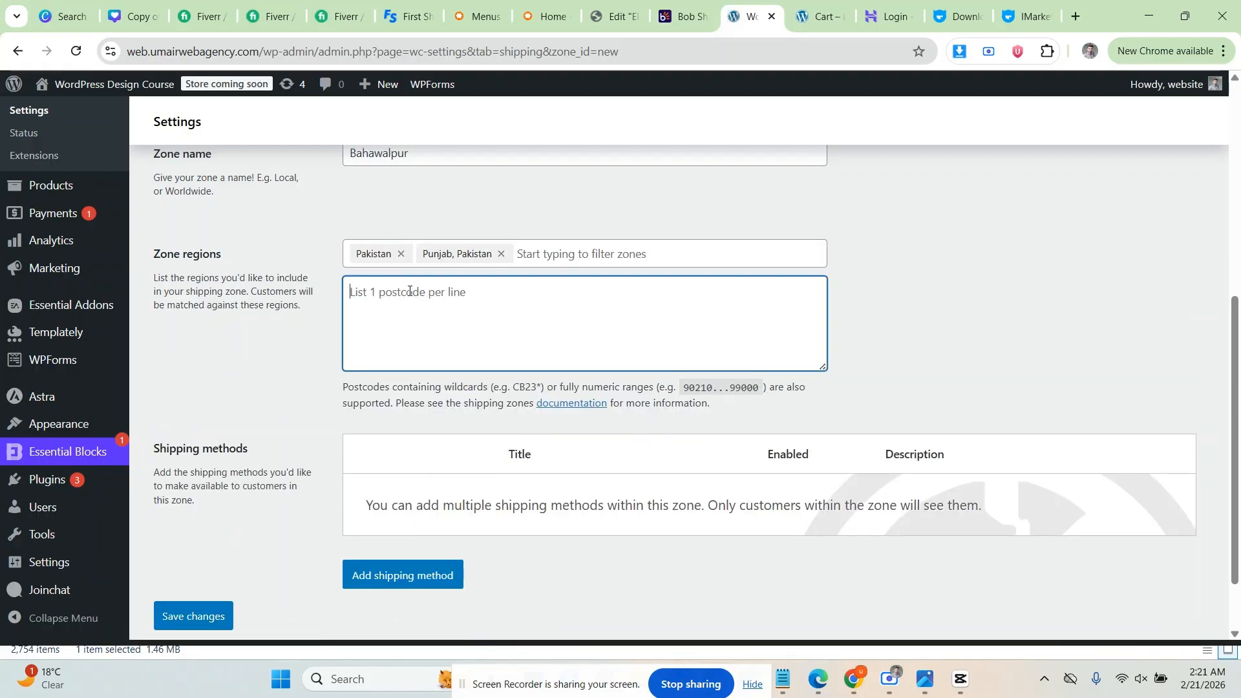
pyautogui.click(322, 273)
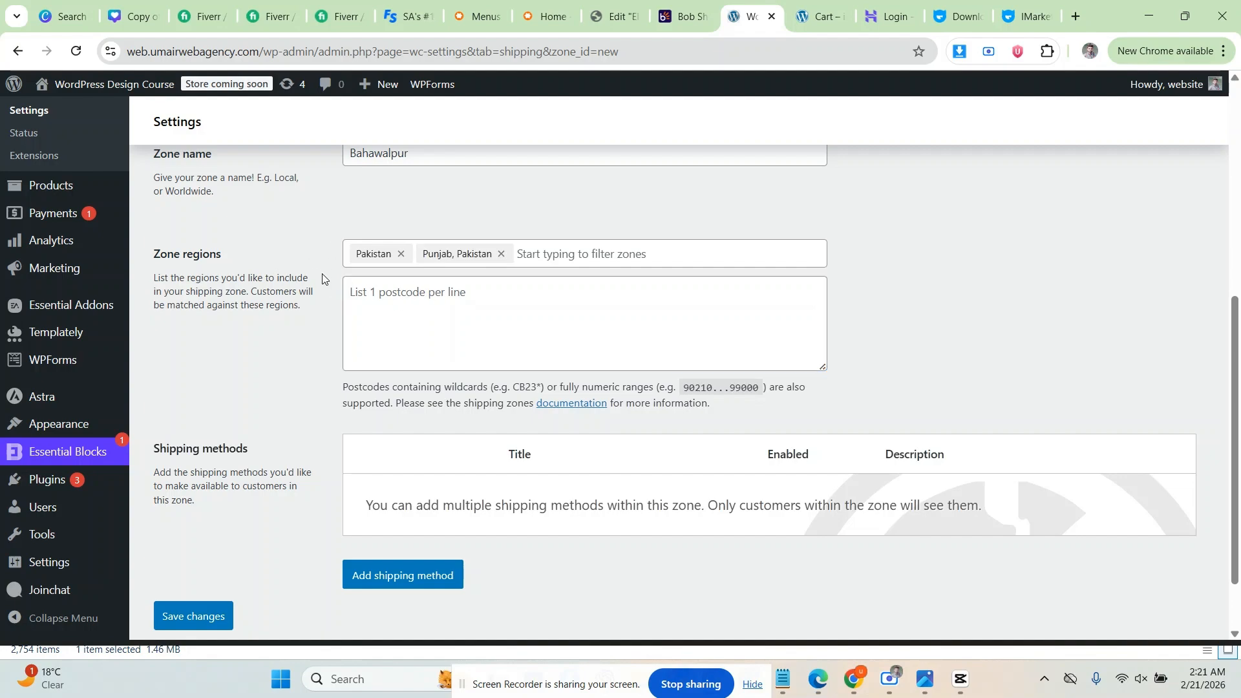
pyautogui.scroll(-2, 327, 309)
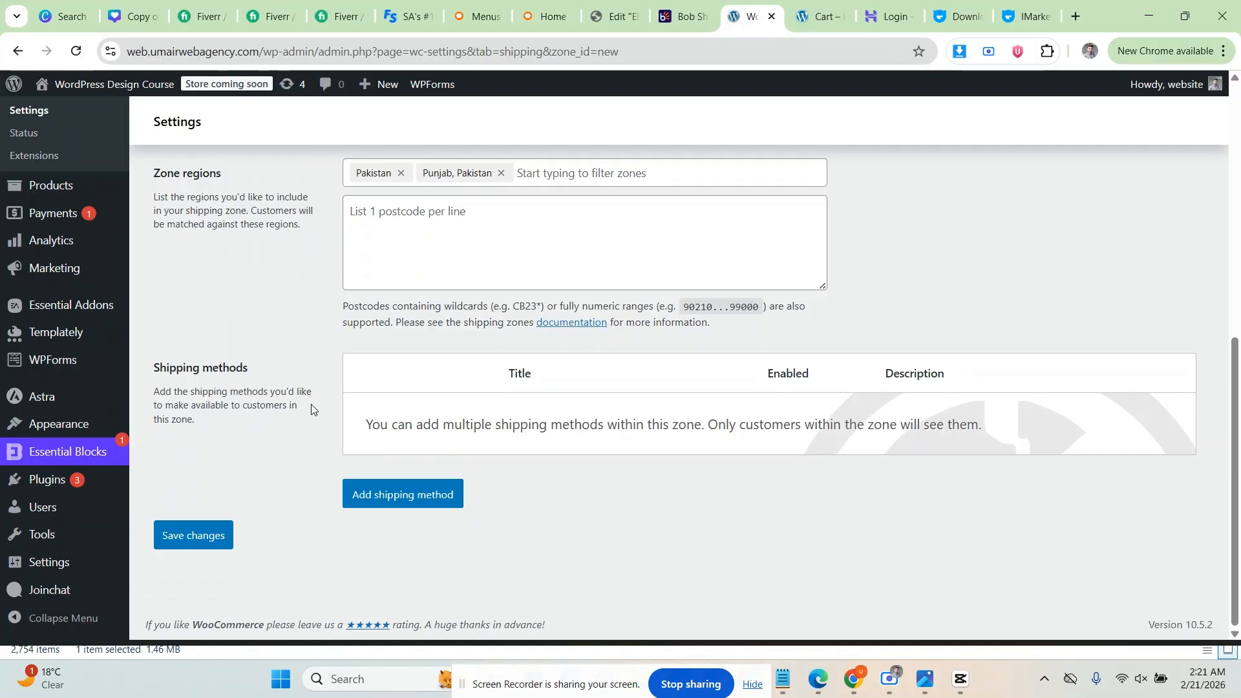
# Step: Add a Flat rate shipping method costing 200 to the Bahawalpur zone and save it
pyautogui.click(401, 494)
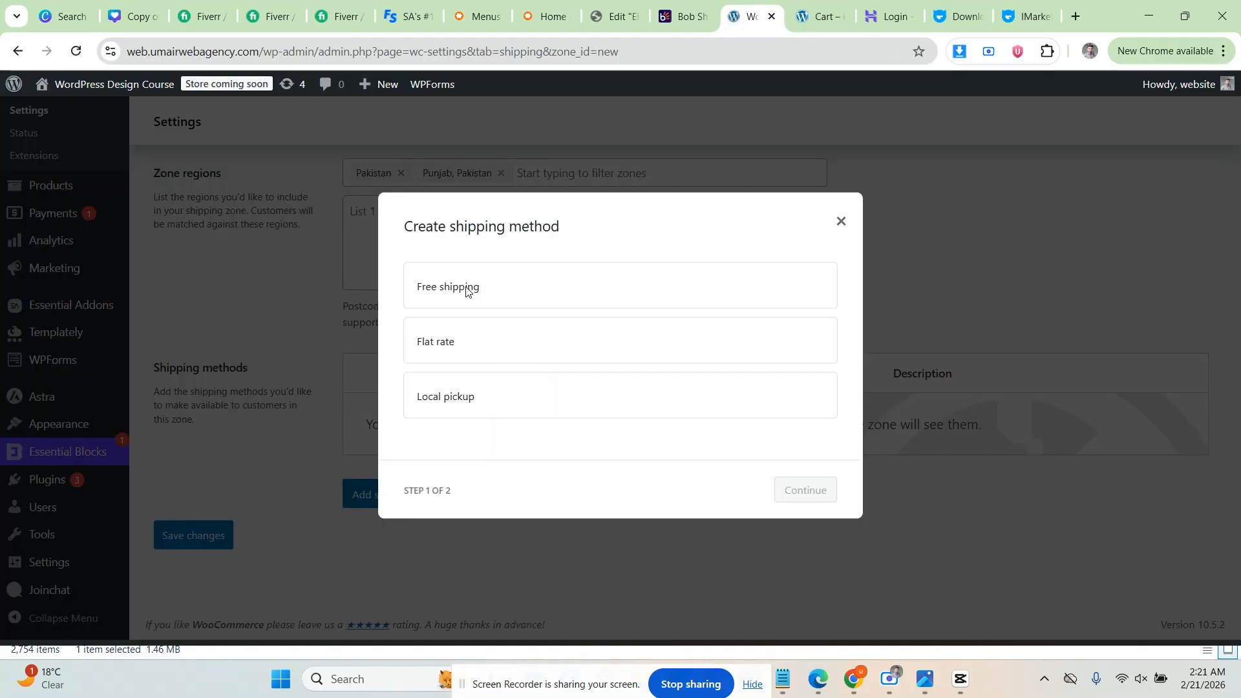
pyautogui.click(472, 338)
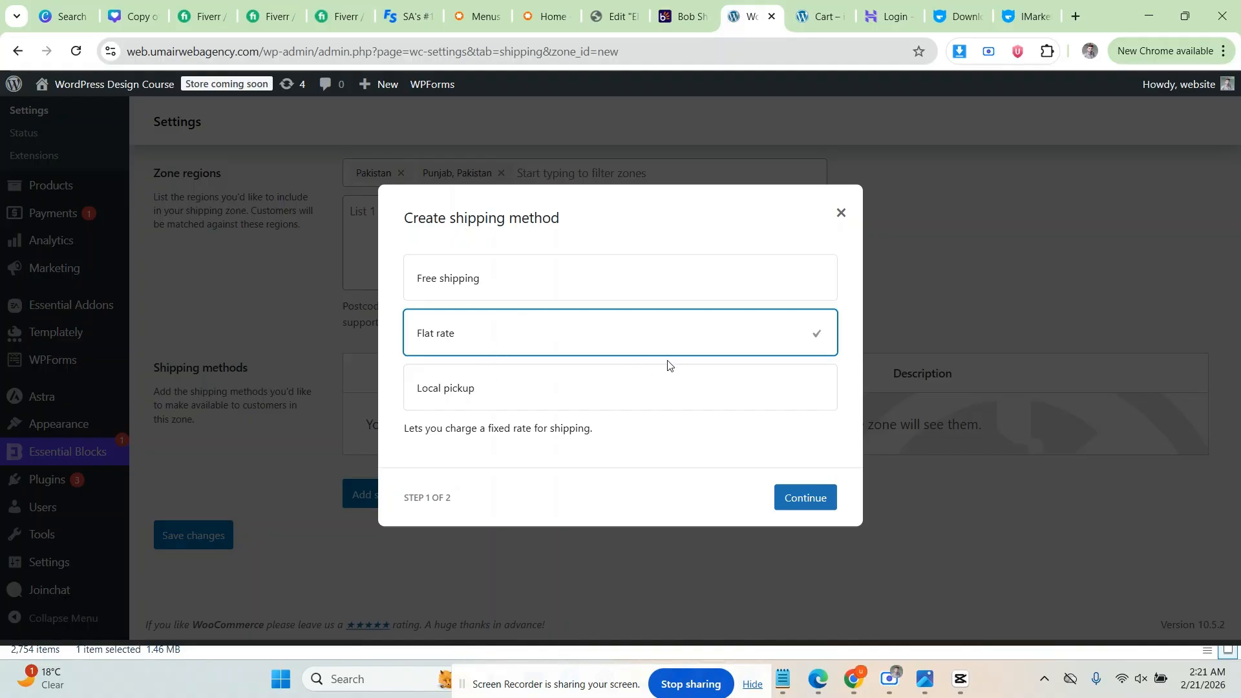
pyautogui.click(793, 503)
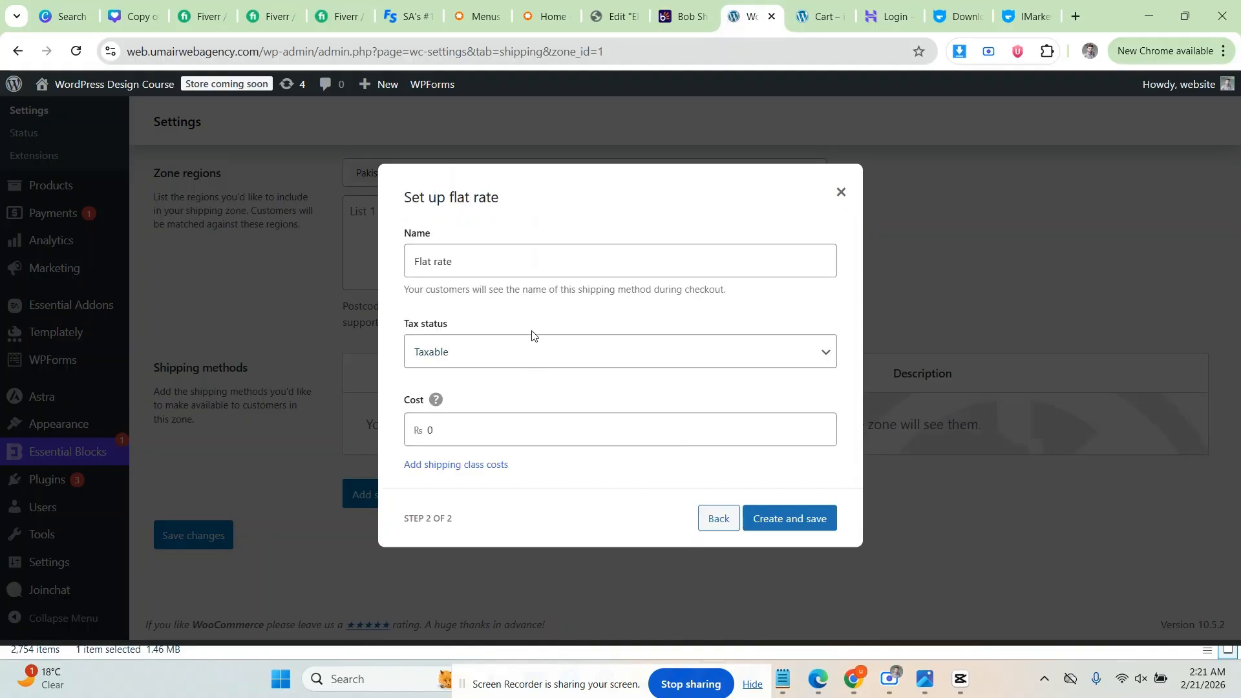
pyautogui.doubleClick(453, 426)
pyautogui.write('200')
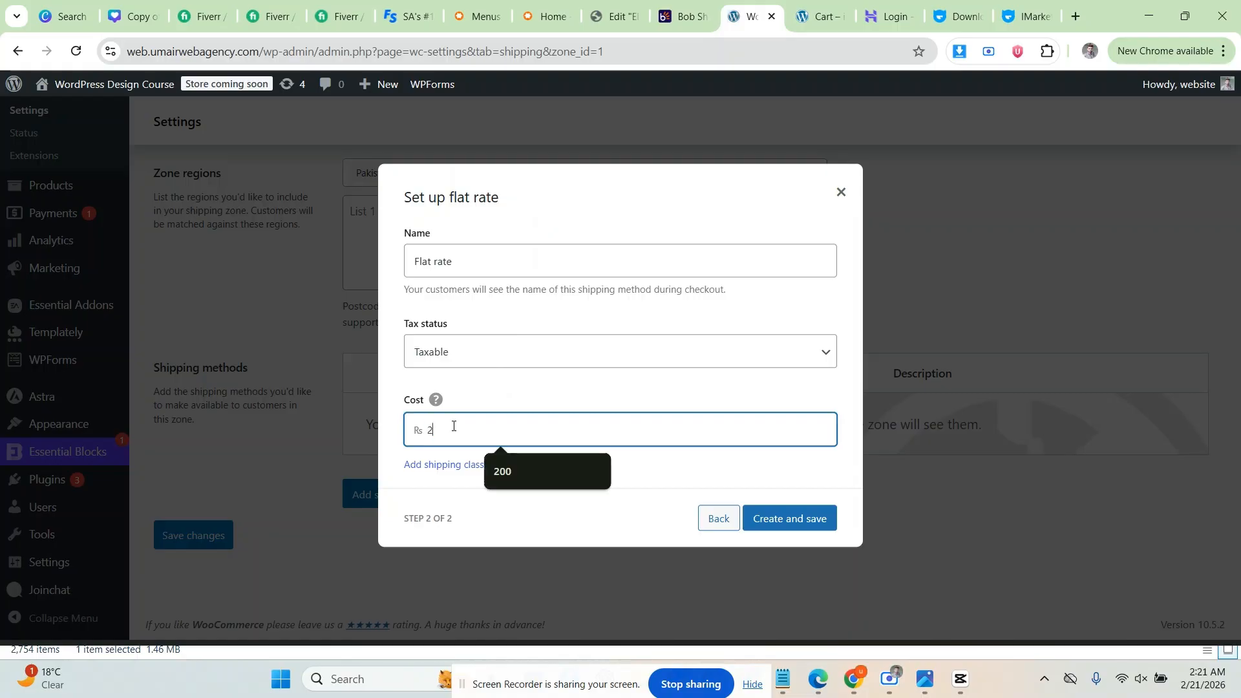
pyautogui.click(389, 414)
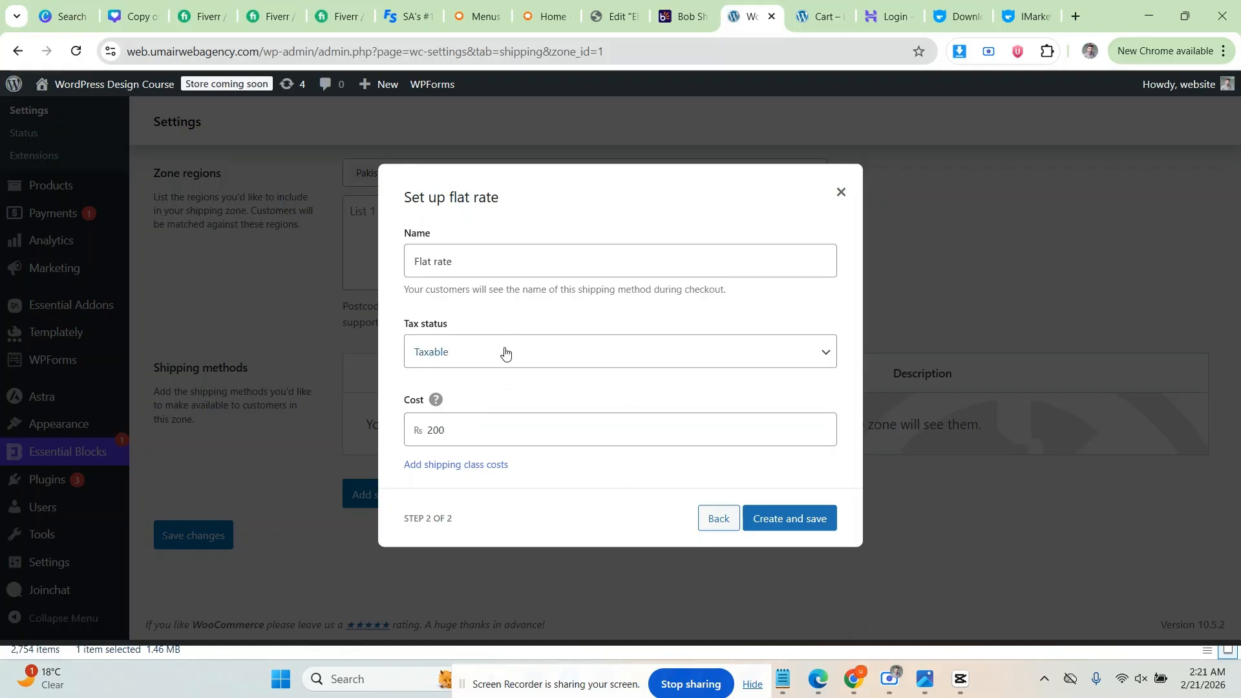
pyautogui.click(788, 518)
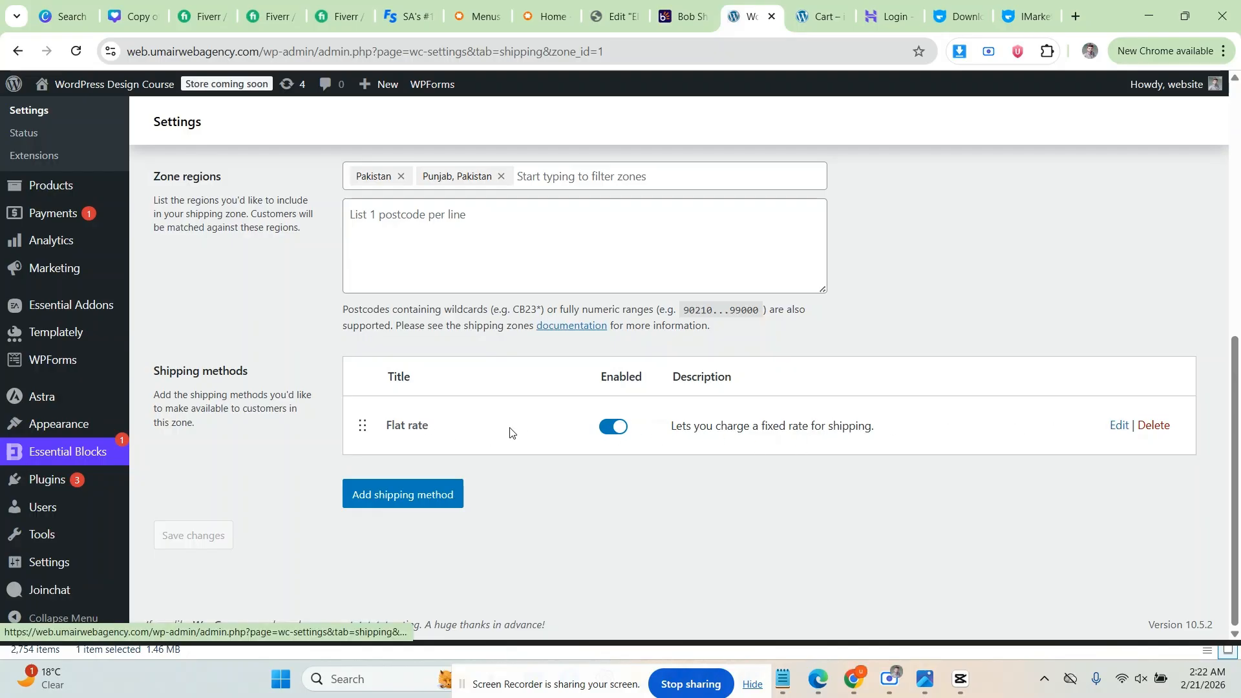
pyautogui.scroll(8, 304, 460)
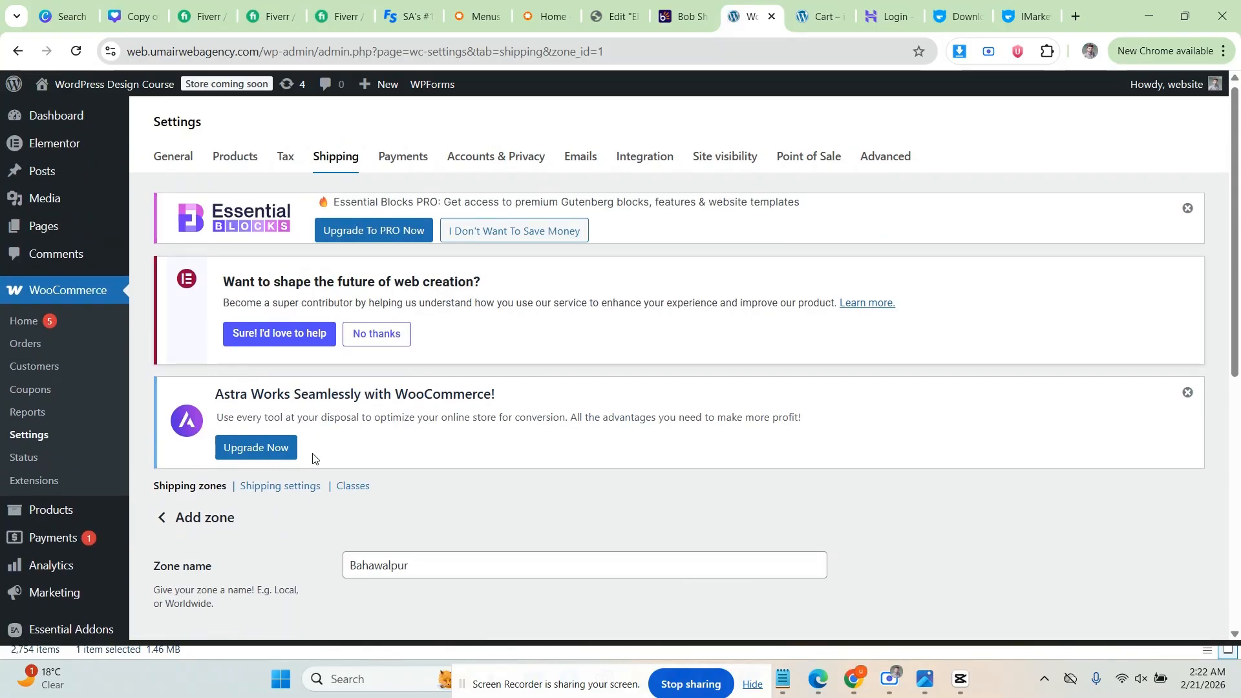
# Step: Review the shipping options: cart calculator on, destination defaulting to billing address
pyautogui.scroll(-4, 313, 458)
pyautogui.click(278, 247)
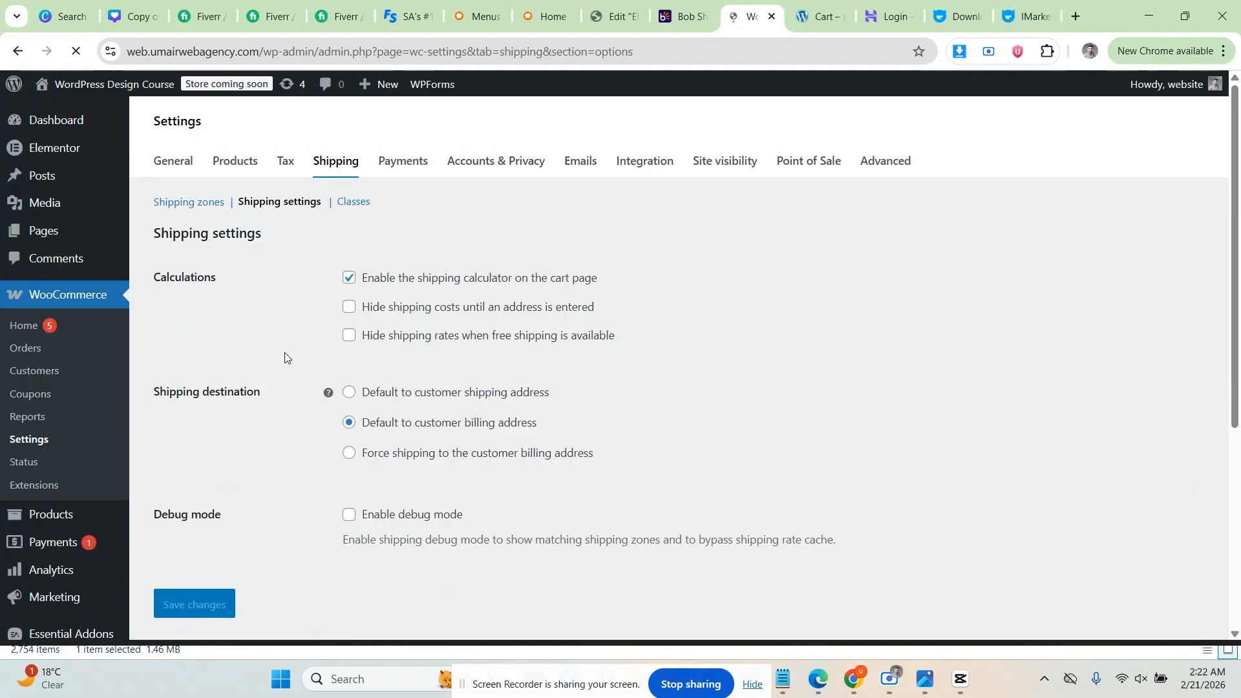
pyautogui.scroll(-4, 304, 349)
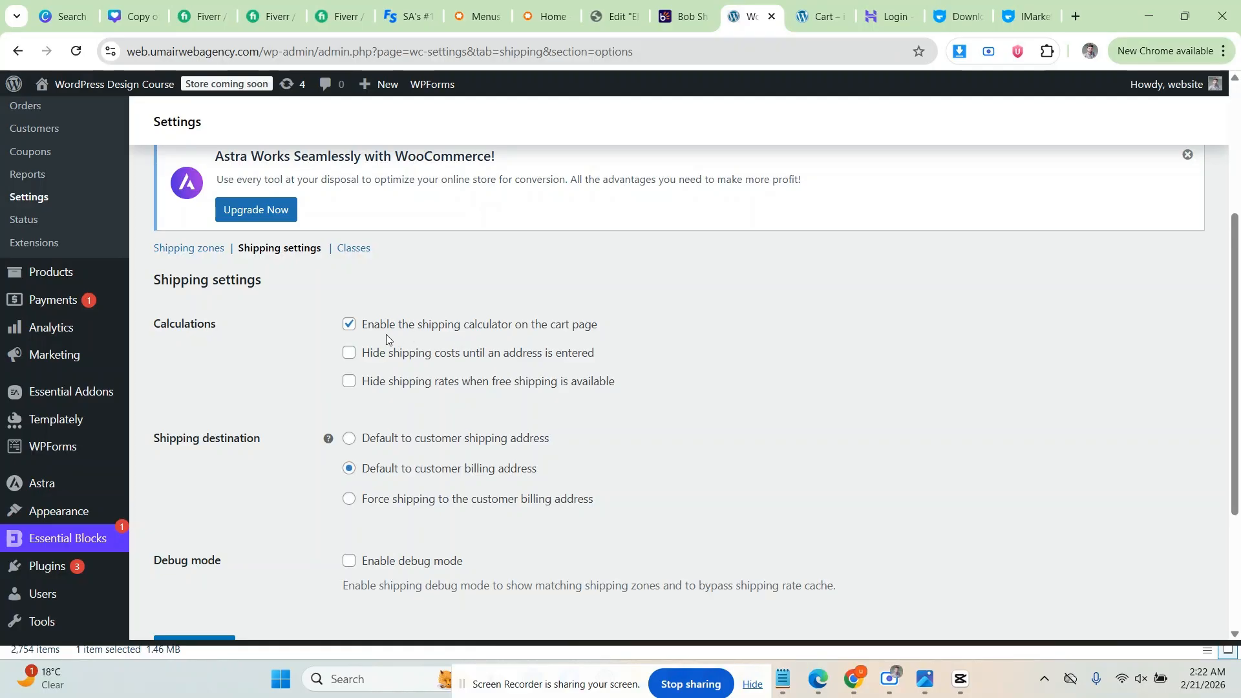
pyautogui.scroll(-1, 362, 316)
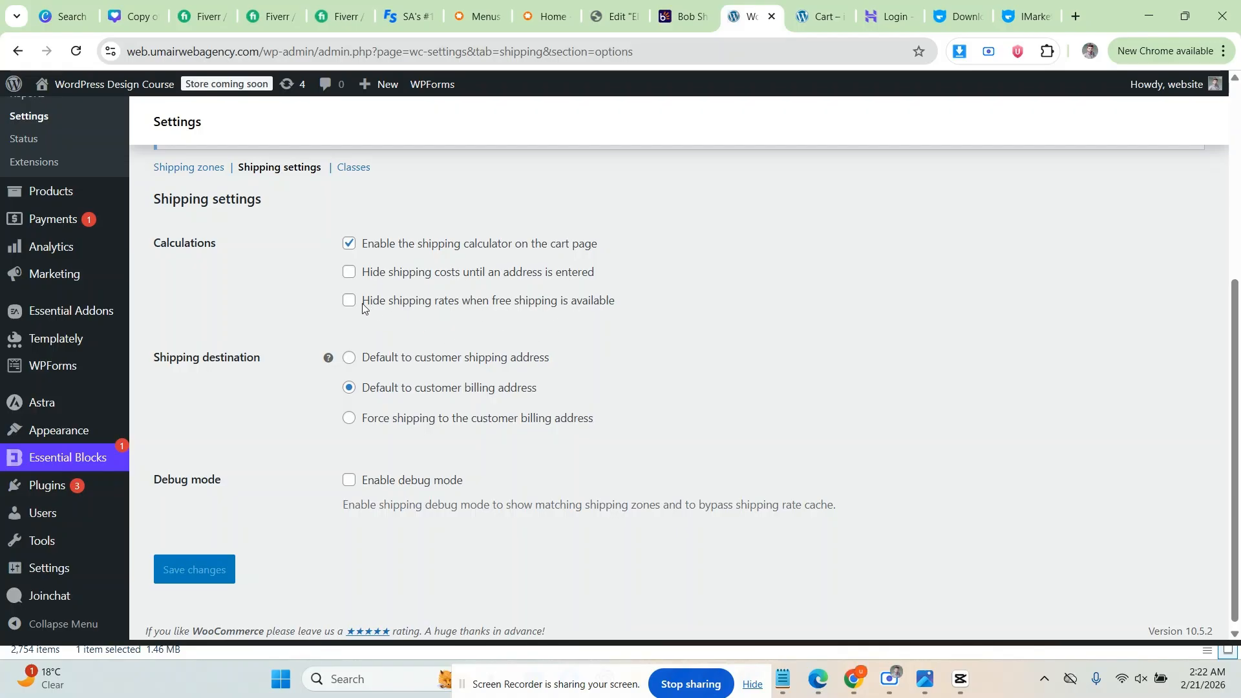
pyautogui.scroll(-1, 291, 304)
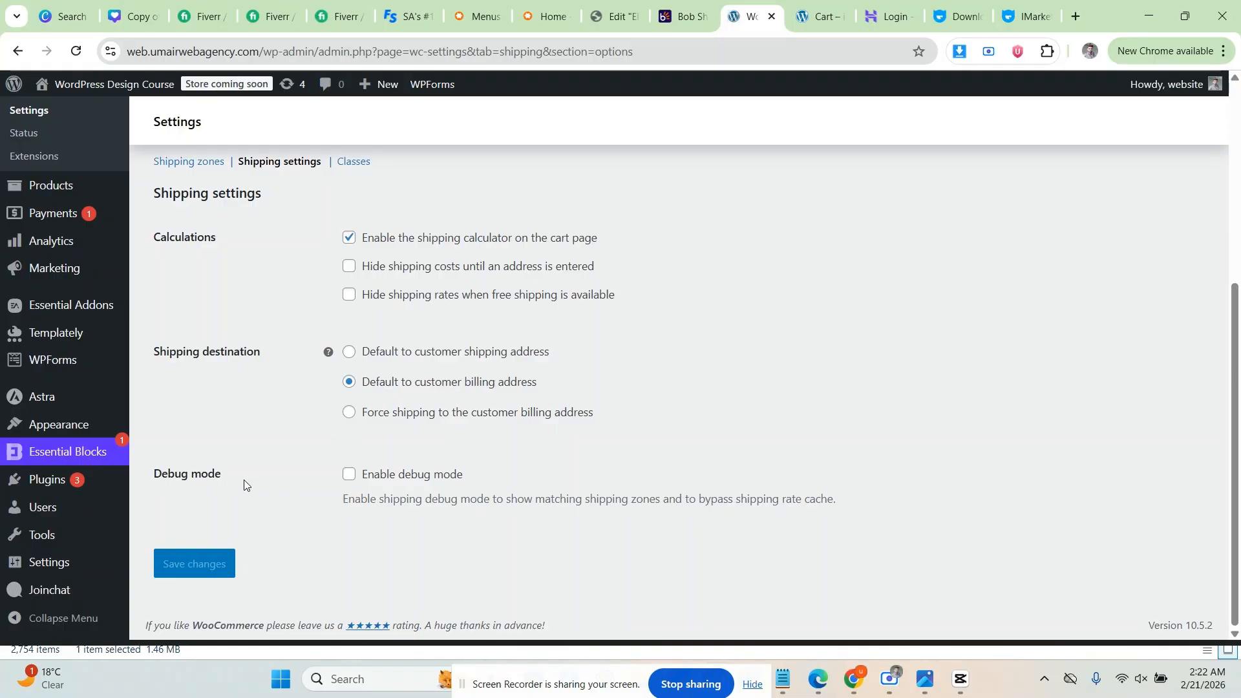
pyautogui.scroll(5, 256, 394)
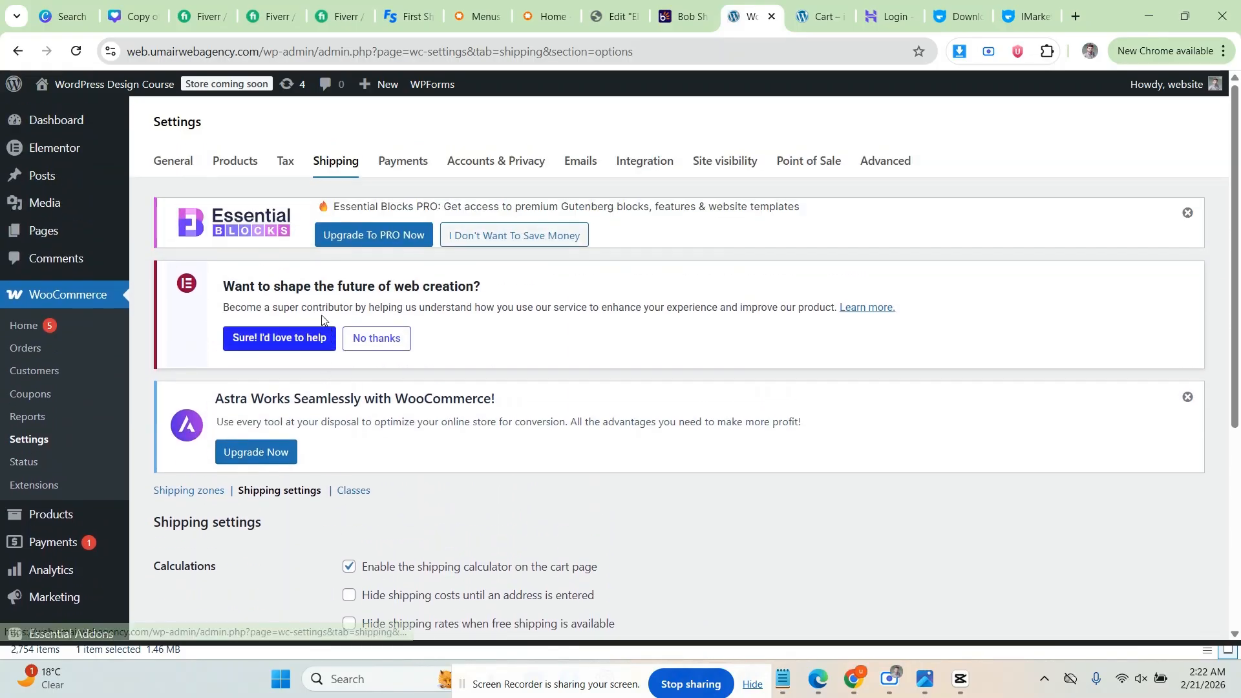
# Step: In Payments, open Take offline payments and enable Cash on delivery
pyautogui.click(383, 163)
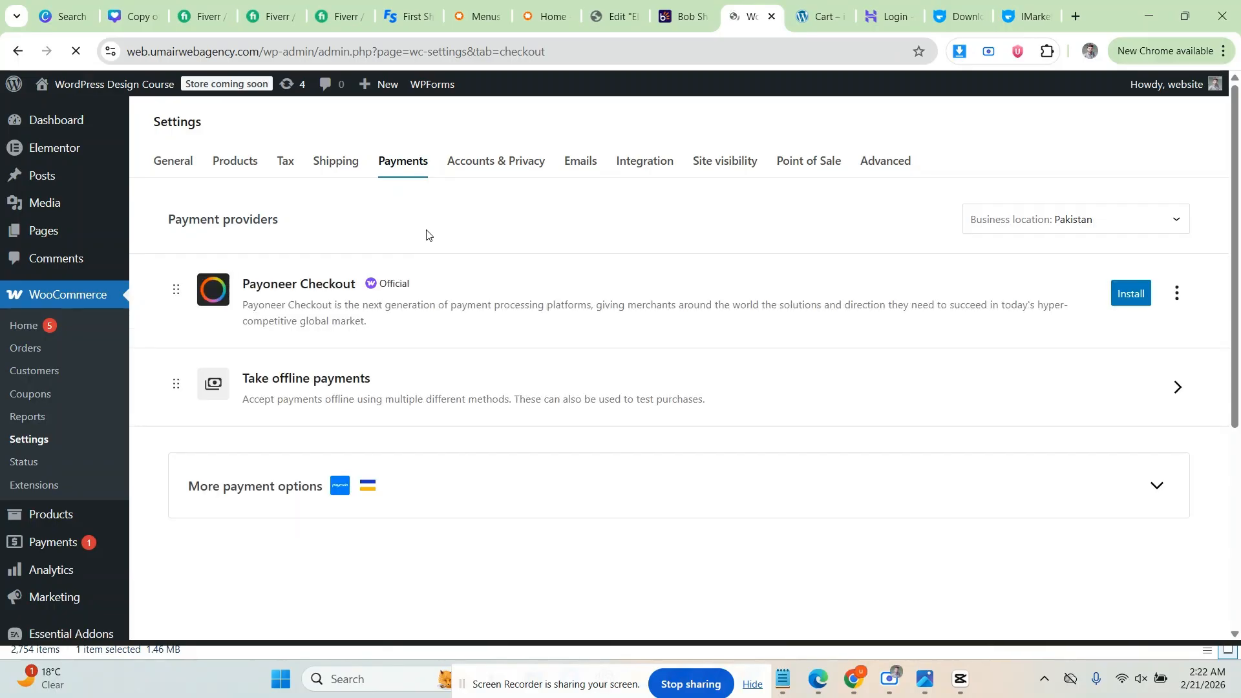
pyautogui.scroll(-1, 431, 235)
pyautogui.scroll(-1, 411, 251)
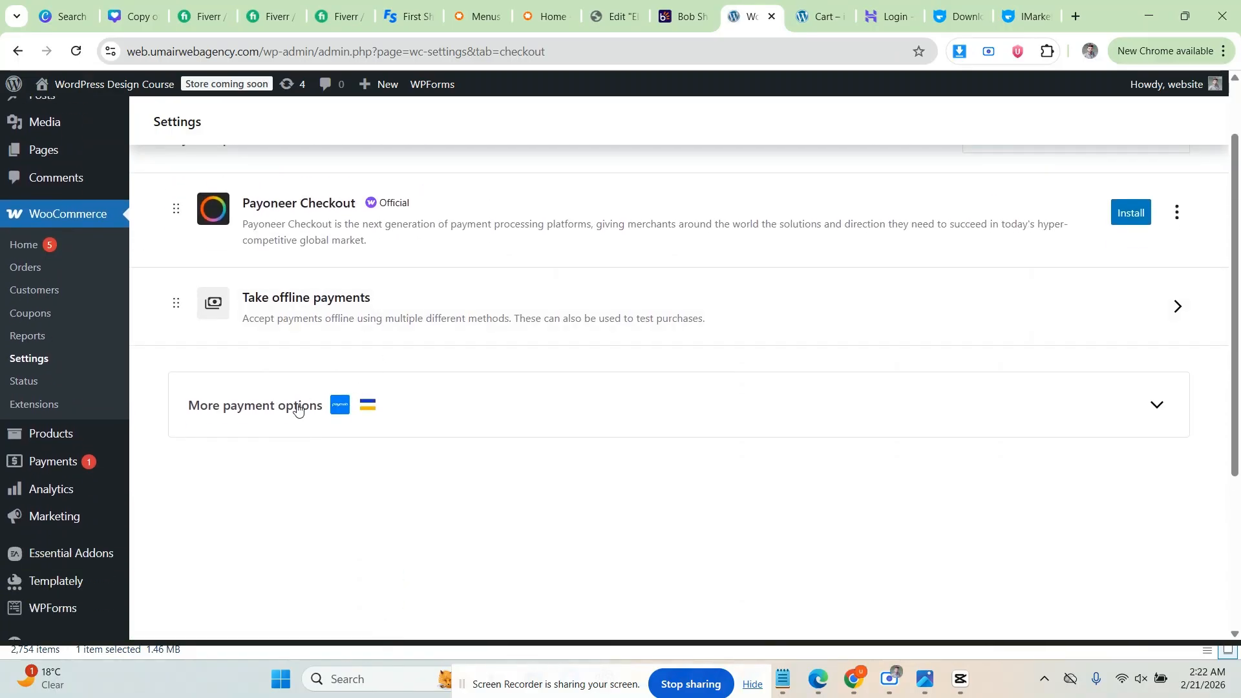
pyautogui.scroll(1, 368, 320)
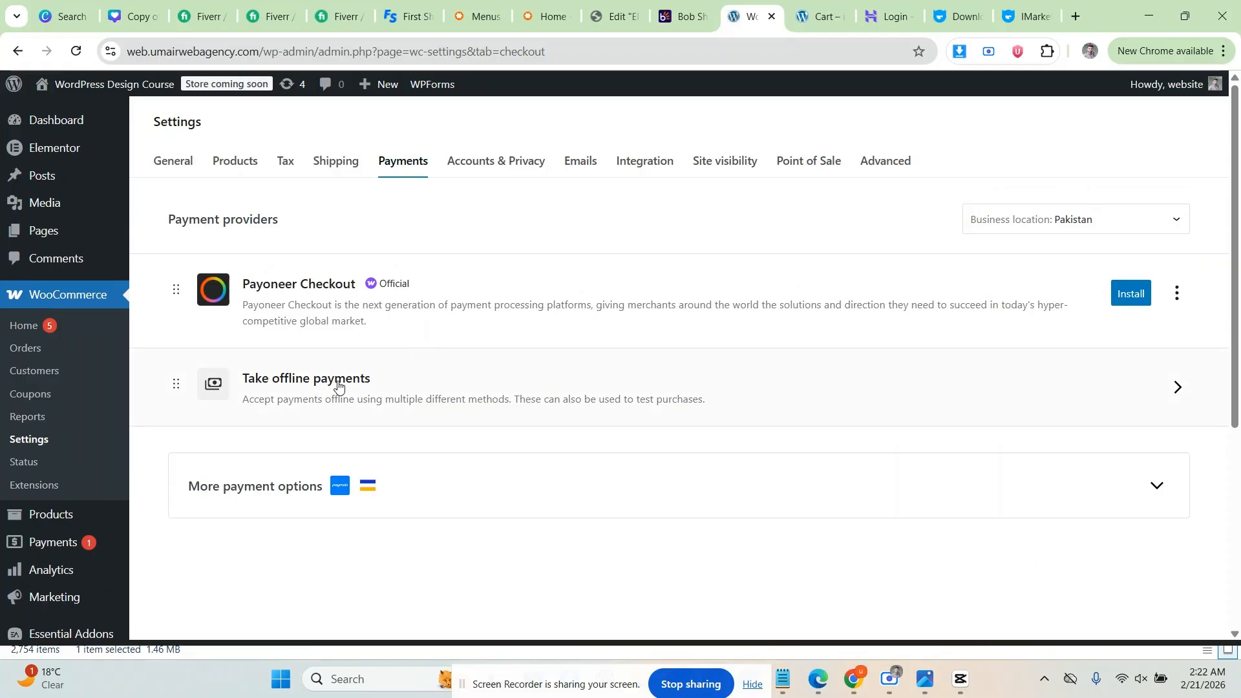
pyautogui.click(370, 383)
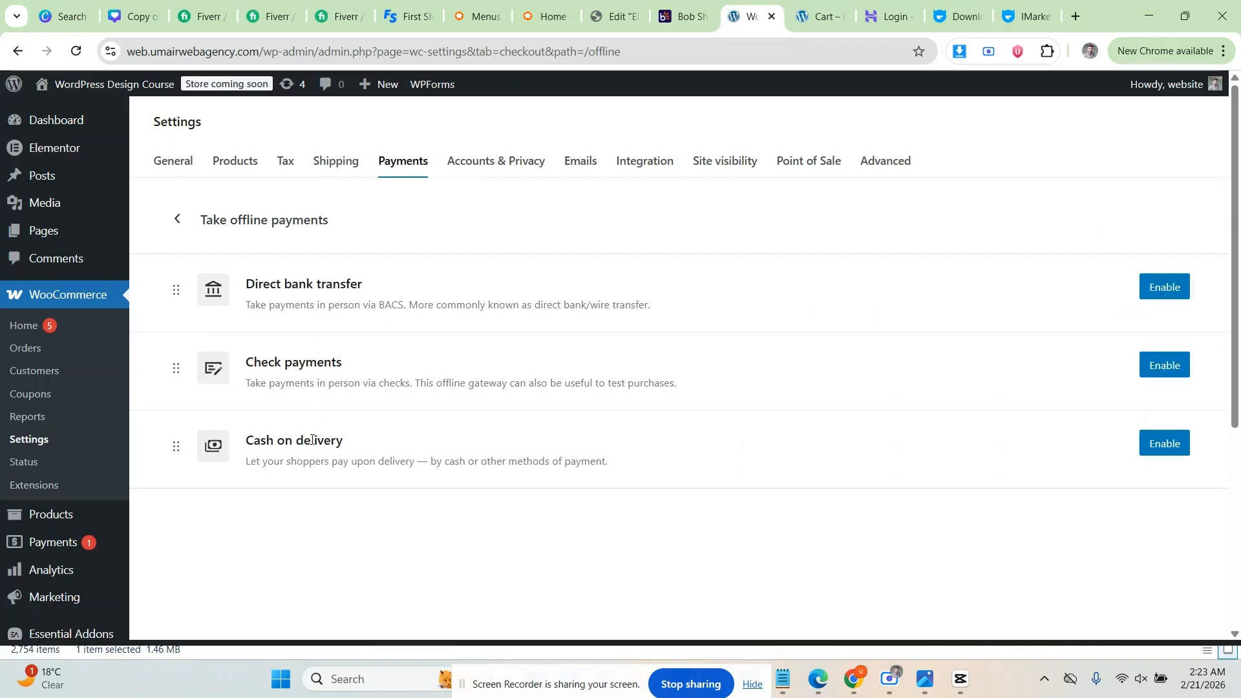
pyautogui.click(1167, 447)
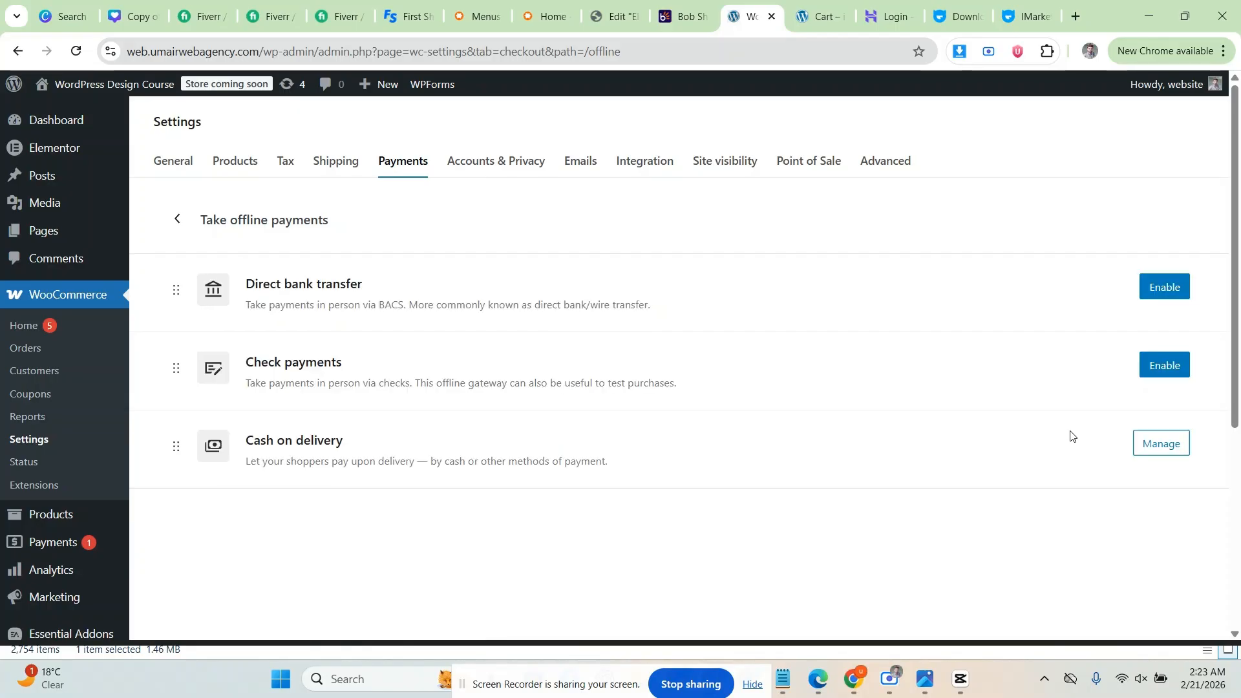
# Step: Review Cash on delivery's title, description and instructions, then return to the offline payments list
pyautogui.click(1173, 451)
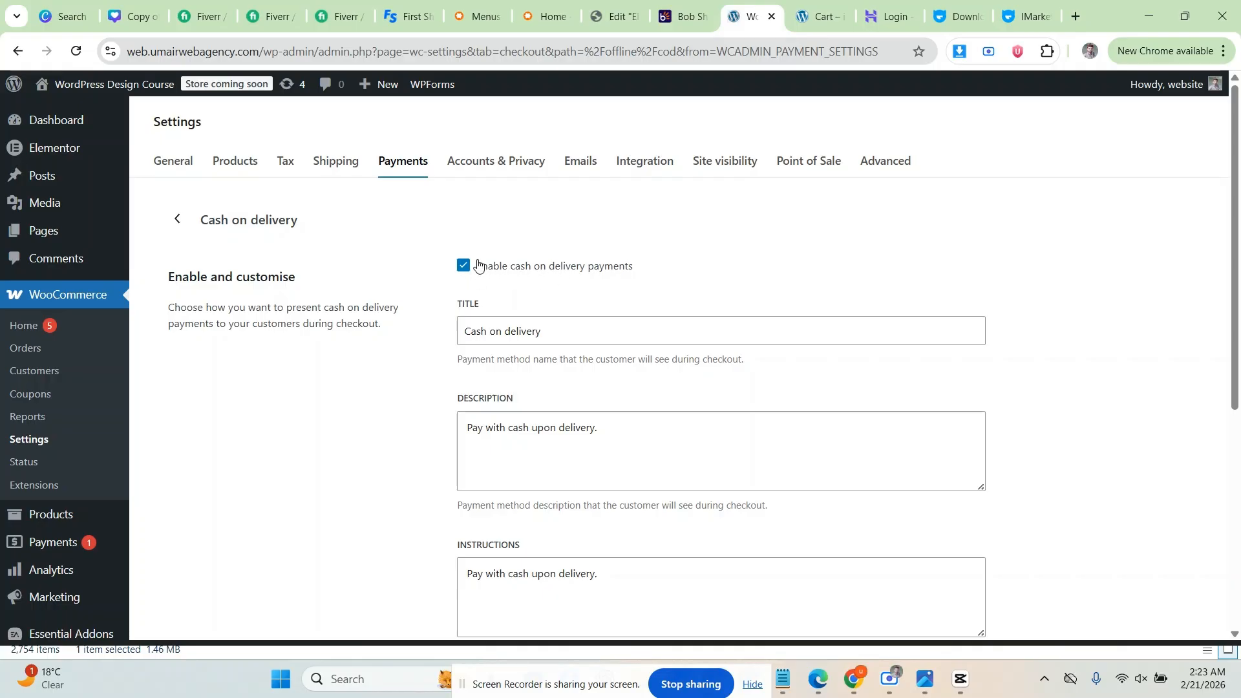
pyautogui.scroll(-1, 478, 278)
pyautogui.moveTo(549, 250); pyautogui.dragTo(466, 250)
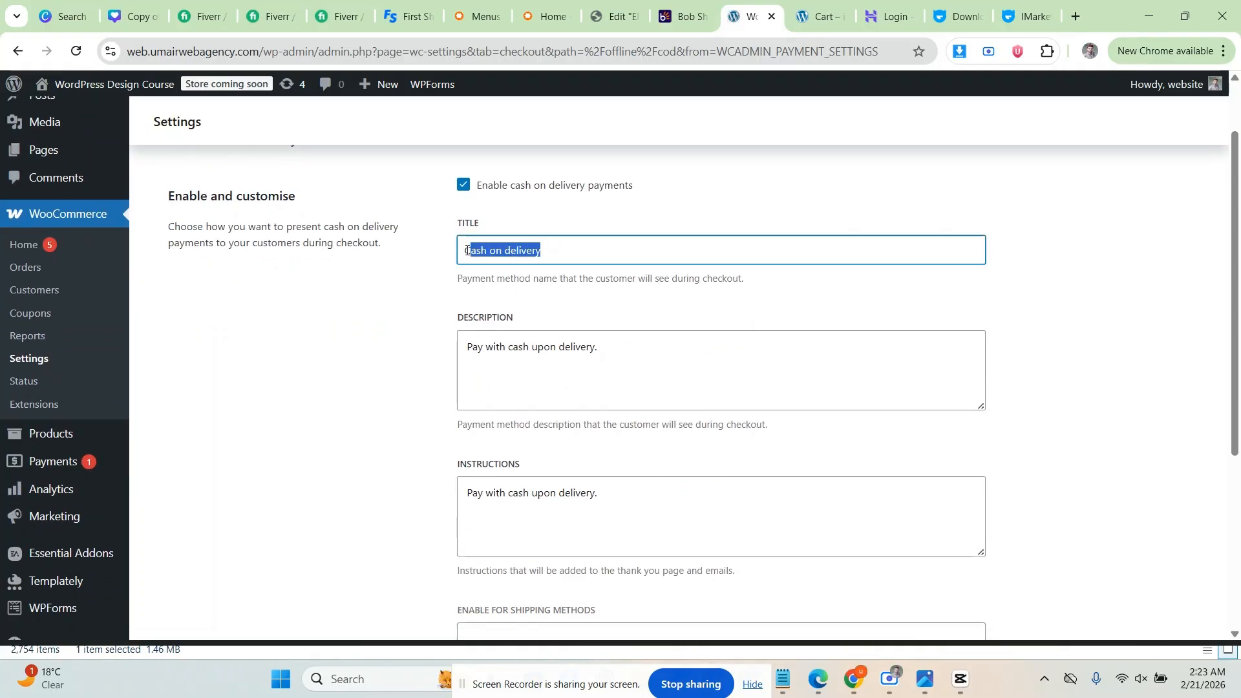
pyautogui.click(467, 250)
pyautogui.scroll(-1, 491, 259)
pyautogui.moveTo(610, 265); pyautogui.dragTo(466, 266)
pyautogui.click(466, 265)
pyautogui.scroll(-1, 541, 282)
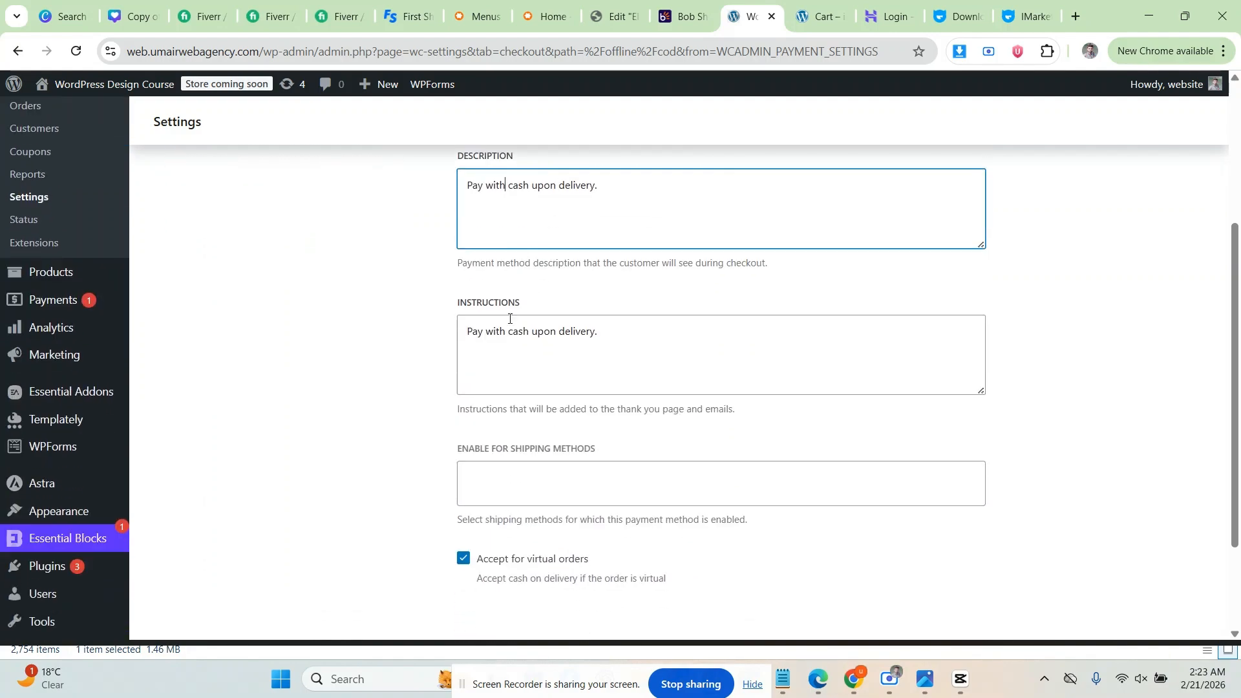
pyautogui.scroll(-2, 426, 393)
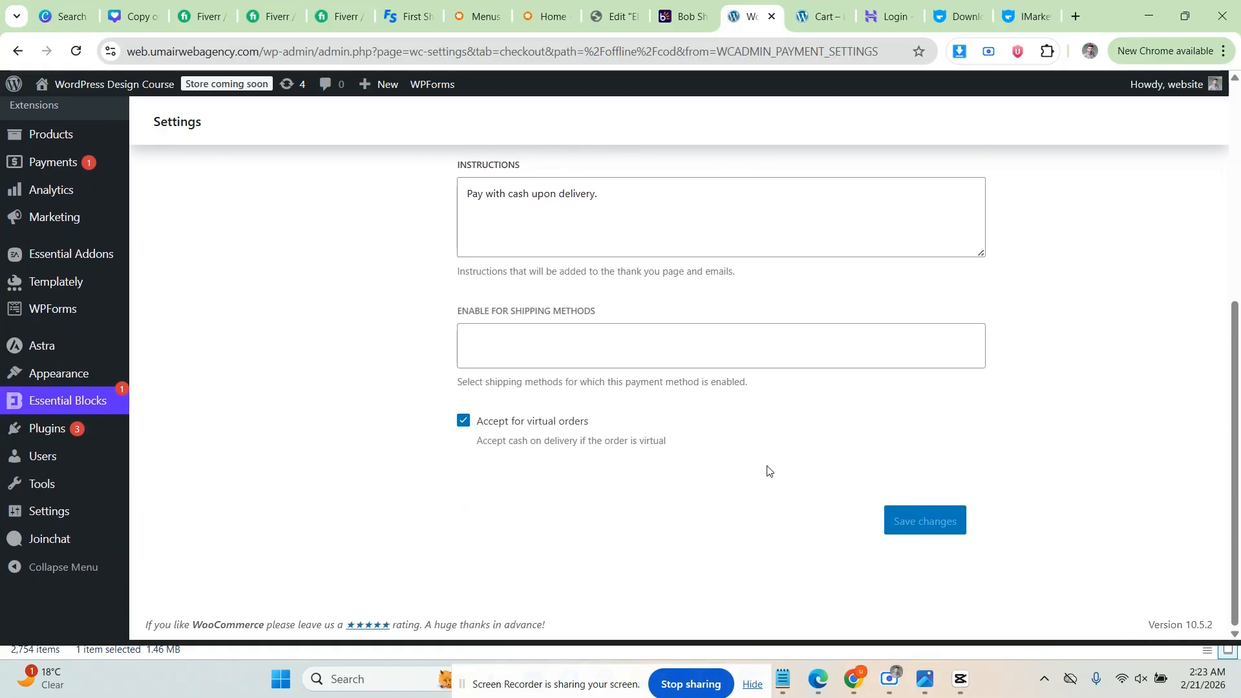
pyautogui.scroll(6, 724, 446)
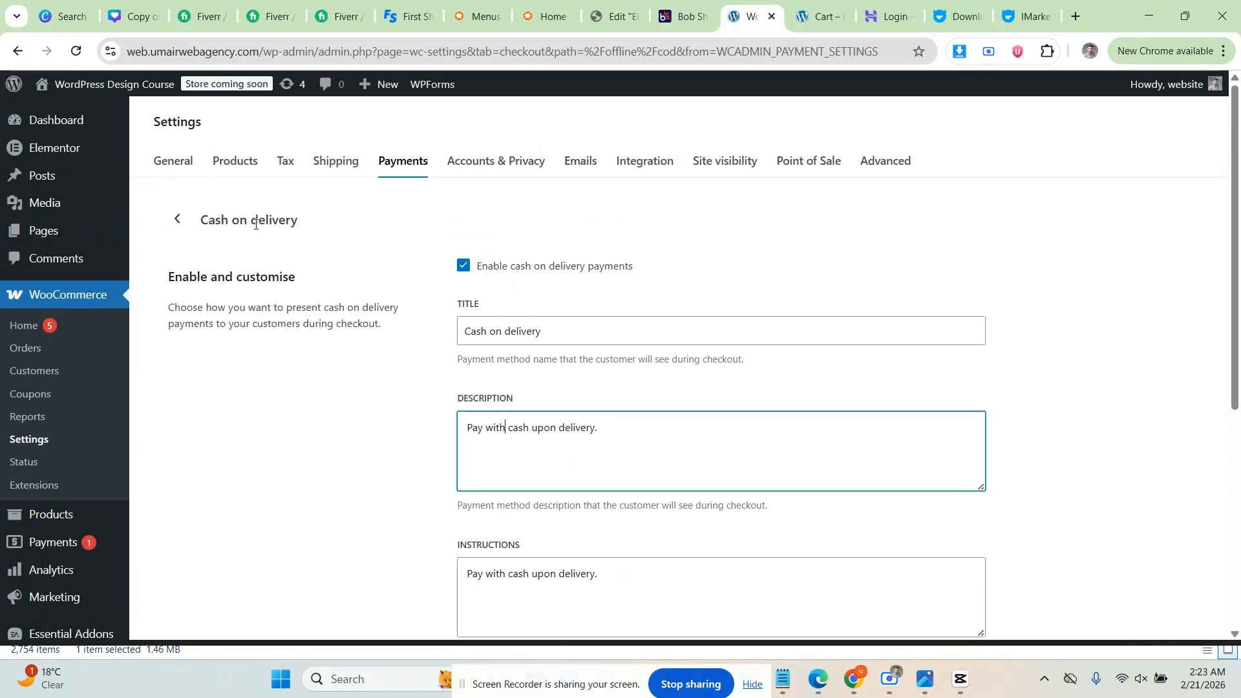
pyautogui.click(179, 222)
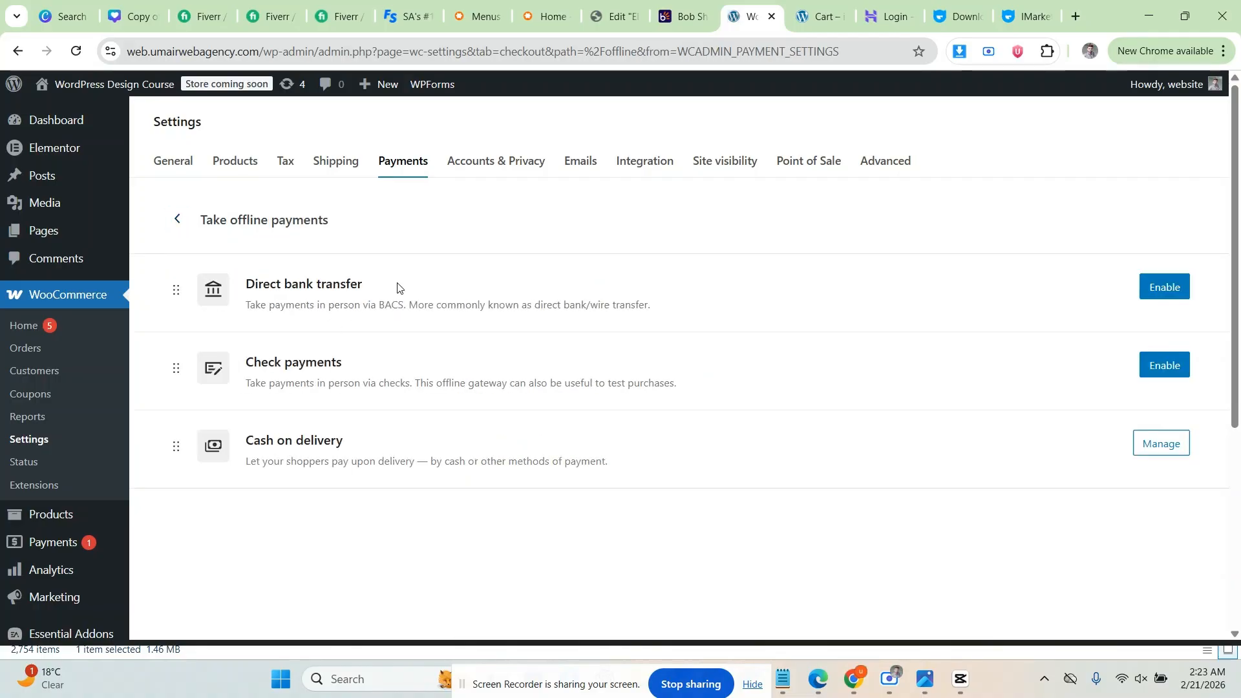
# Step: Enable Direct bank transfer and open its settings down to the empty Account details table
pyautogui.click(1151, 294)
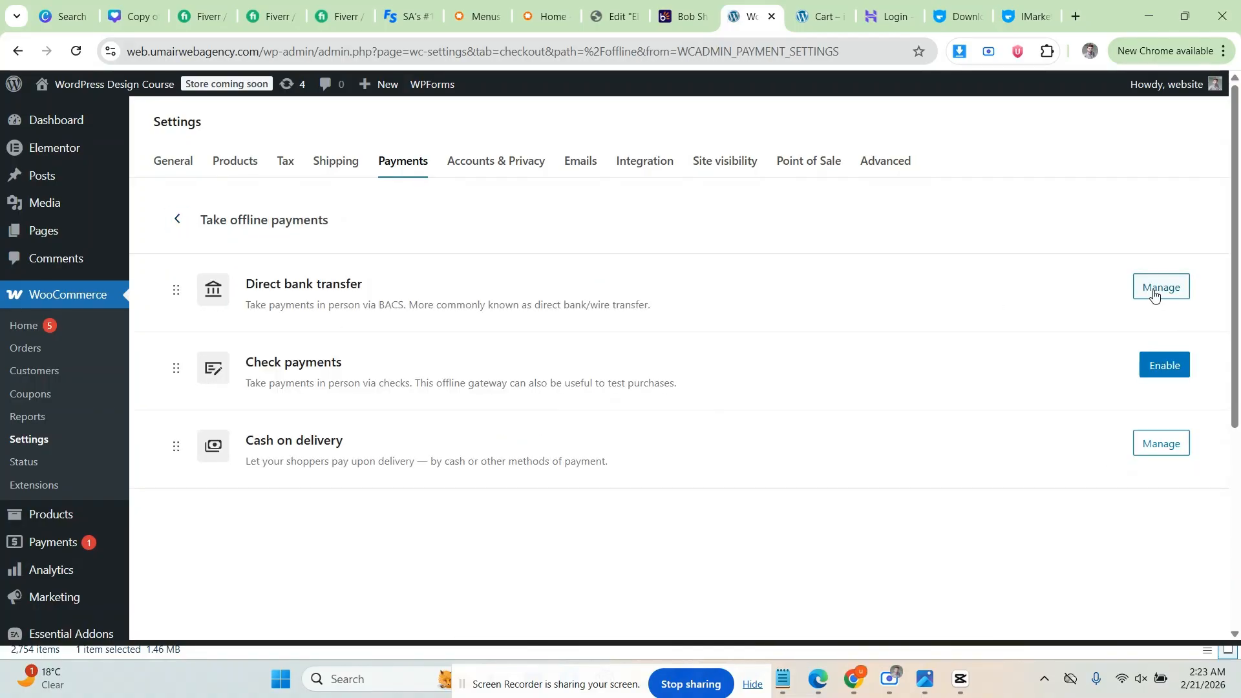
pyautogui.click(1155, 295)
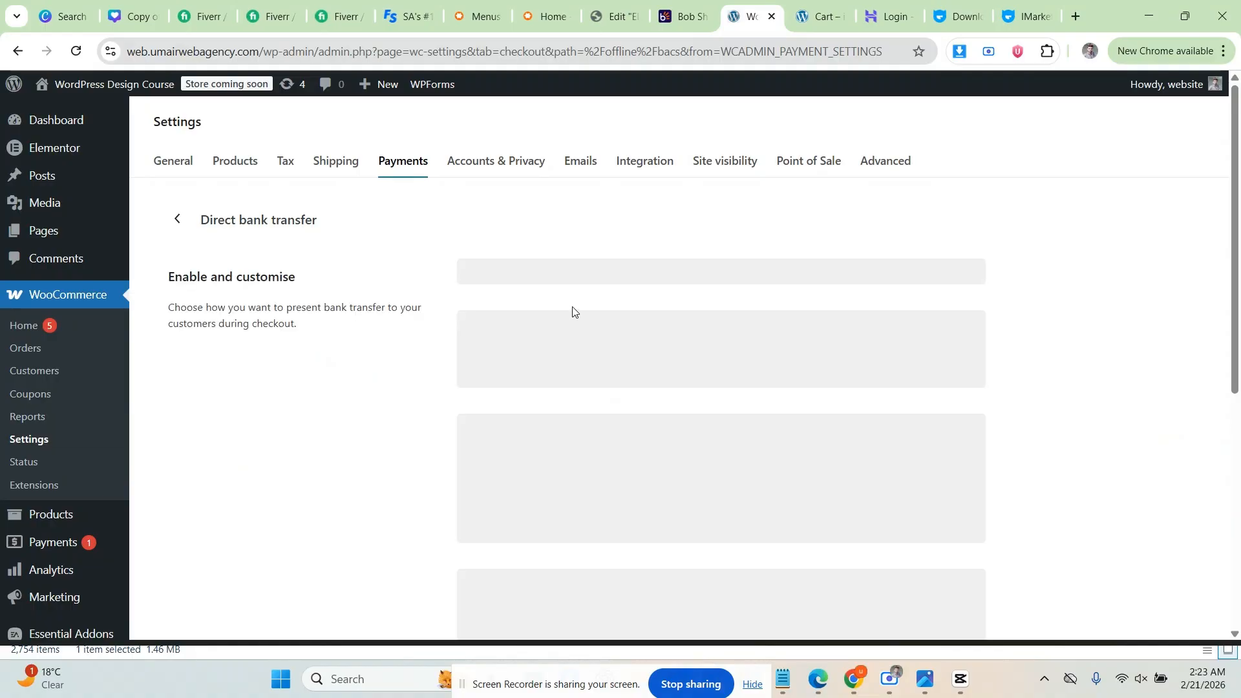
pyautogui.scroll(-3, 570, 330)
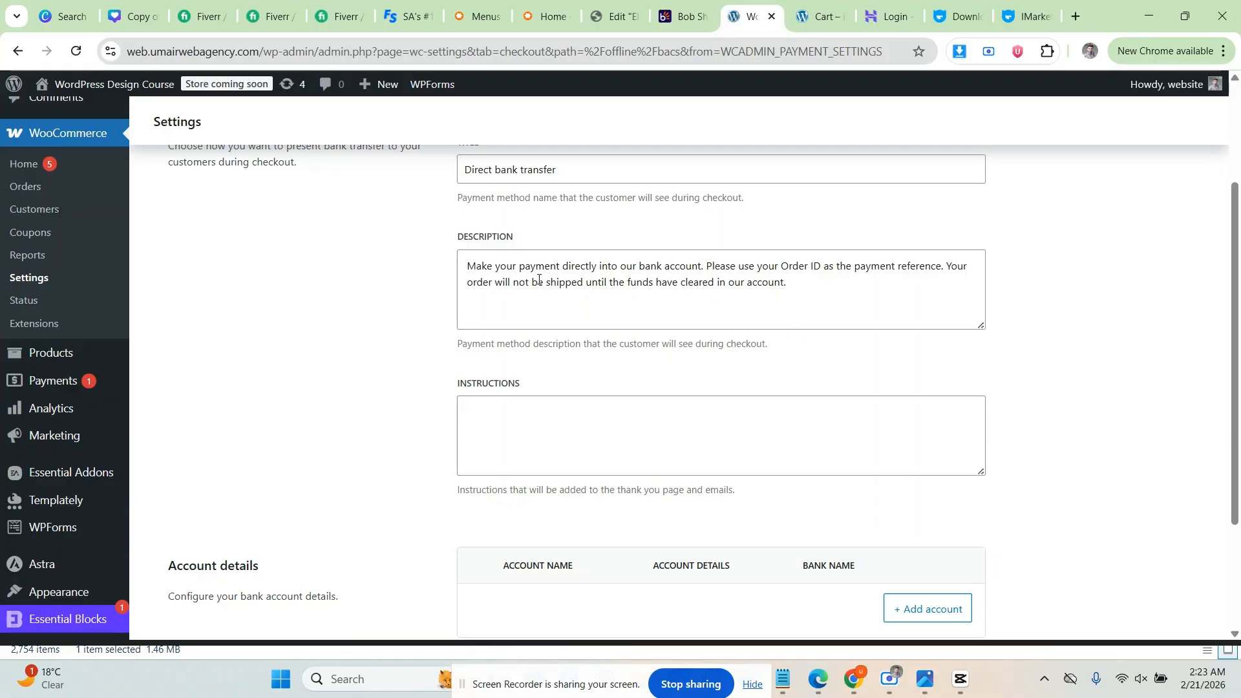
pyautogui.scroll(3, 538, 280)
pyautogui.scroll(-5, 521, 291)
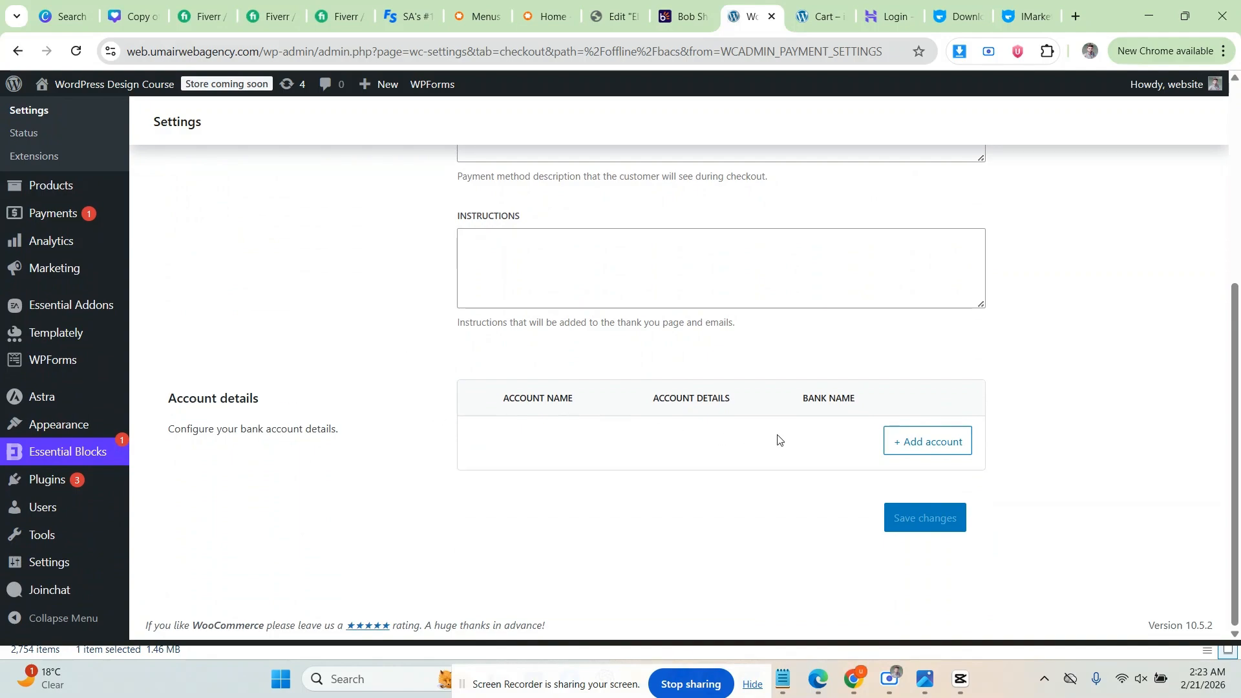
# Step: Add a Pakistan bank account with bank name UNITED BANK LIMITED and the holder's account name
pyautogui.click(929, 445)
pyautogui.click(545, 232)
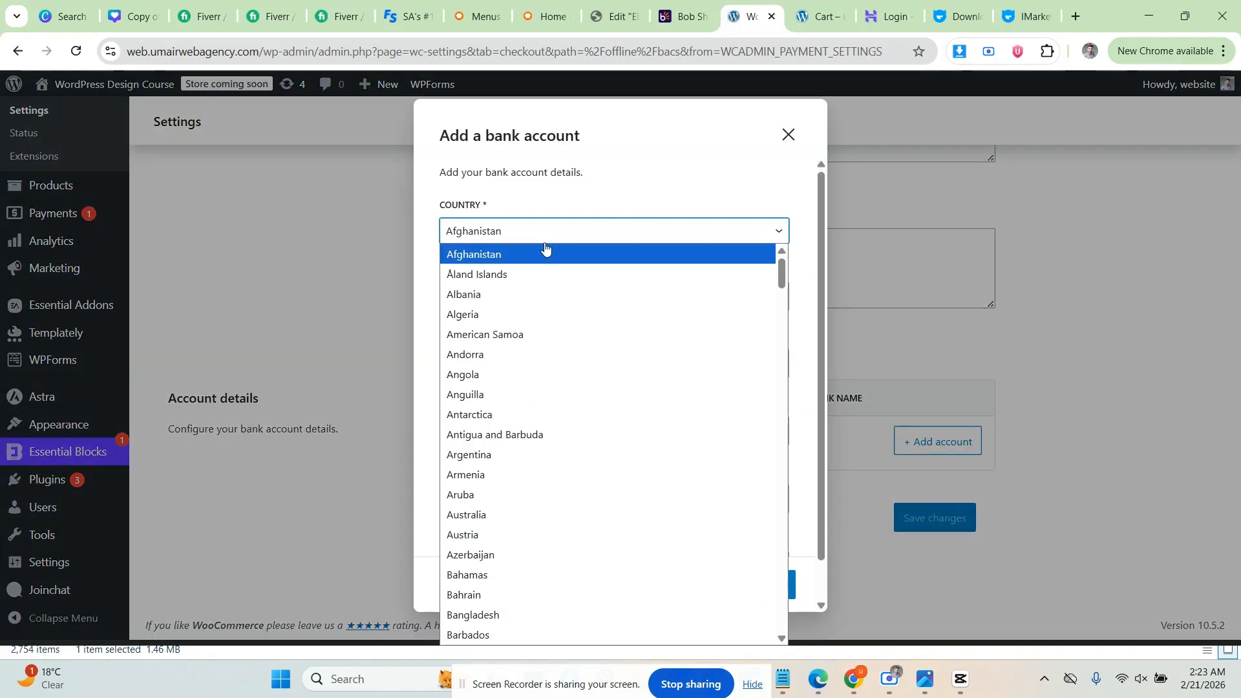
pyautogui.press('p')
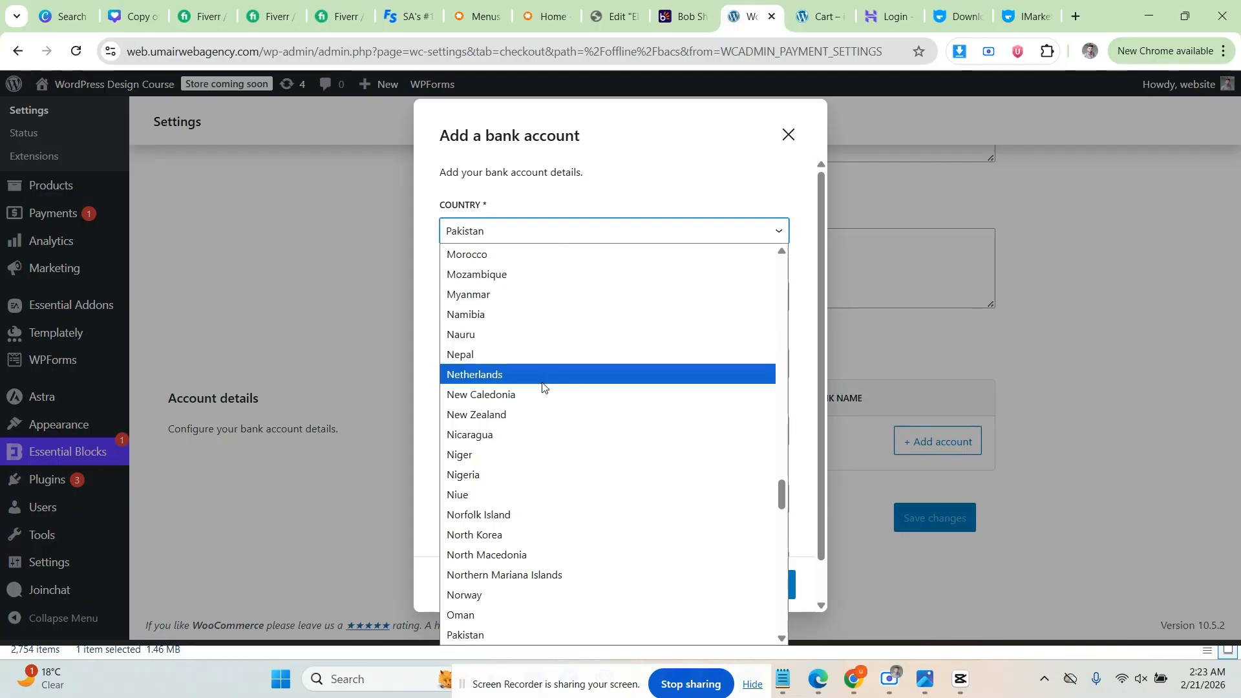
pyautogui.click(491, 635)
pyautogui.click(521, 299)
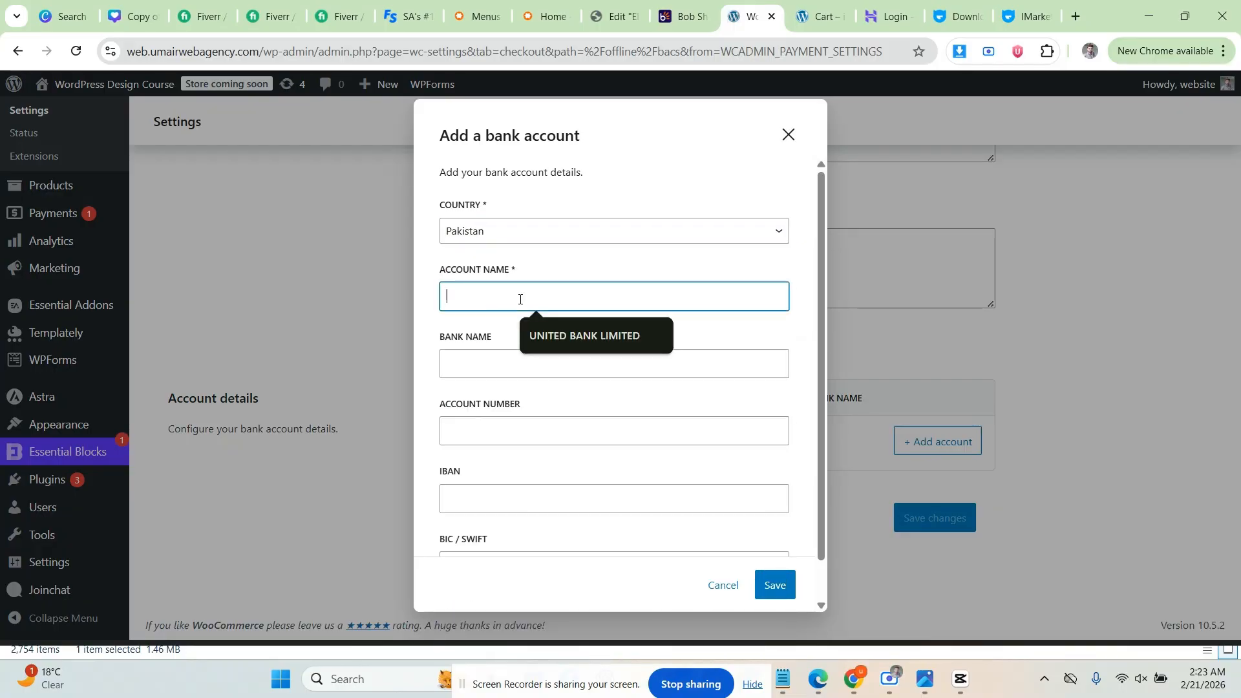
pyautogui.click(546, 335)
pyautogui.click(520, 362)
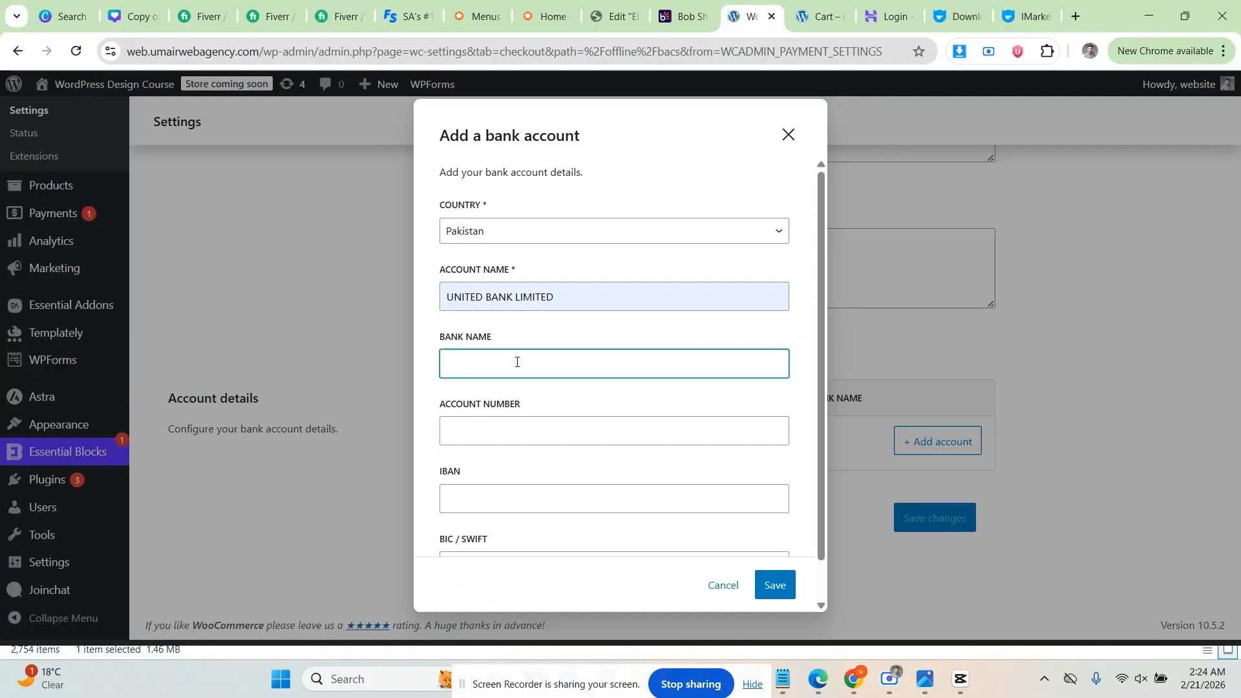
pyautogui.moveTo(546, 299); pyautogui.dragTo(450, 299)
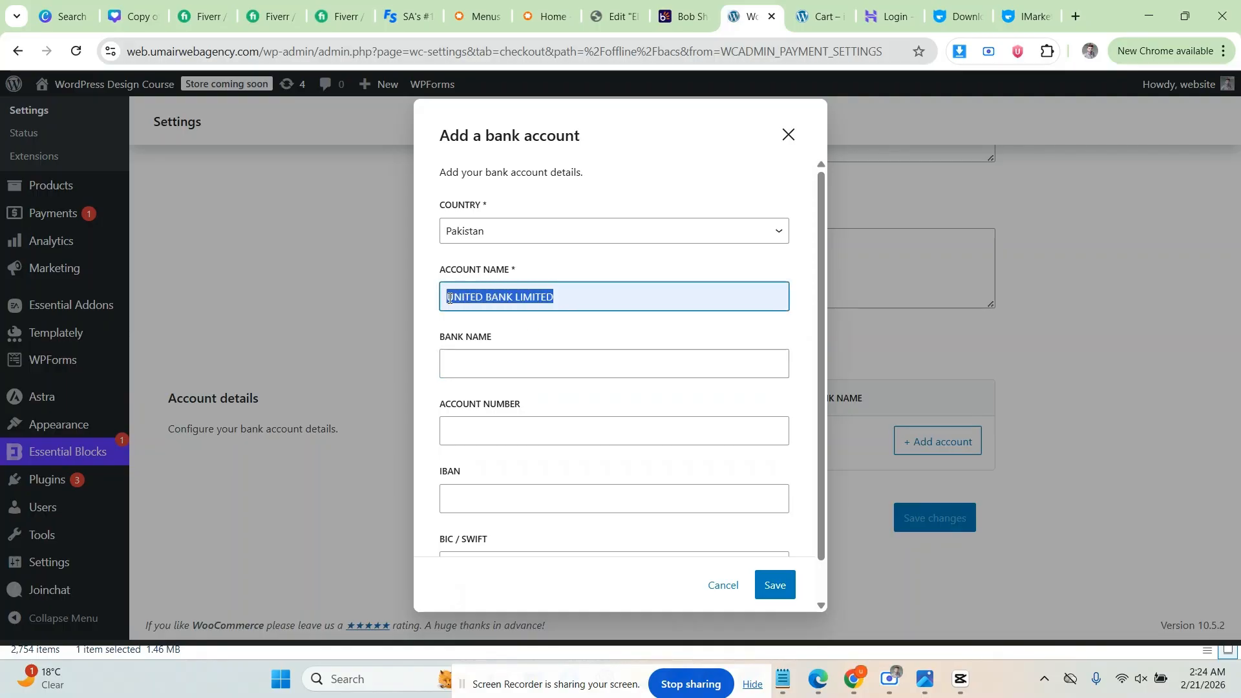
pyautogui.hotkey('ctrl', 'c')
pyautogui.click(456, 362)
pyautogui.hotkey('ctrl', 'v')
pyautogui.tripleClick(550, 298)
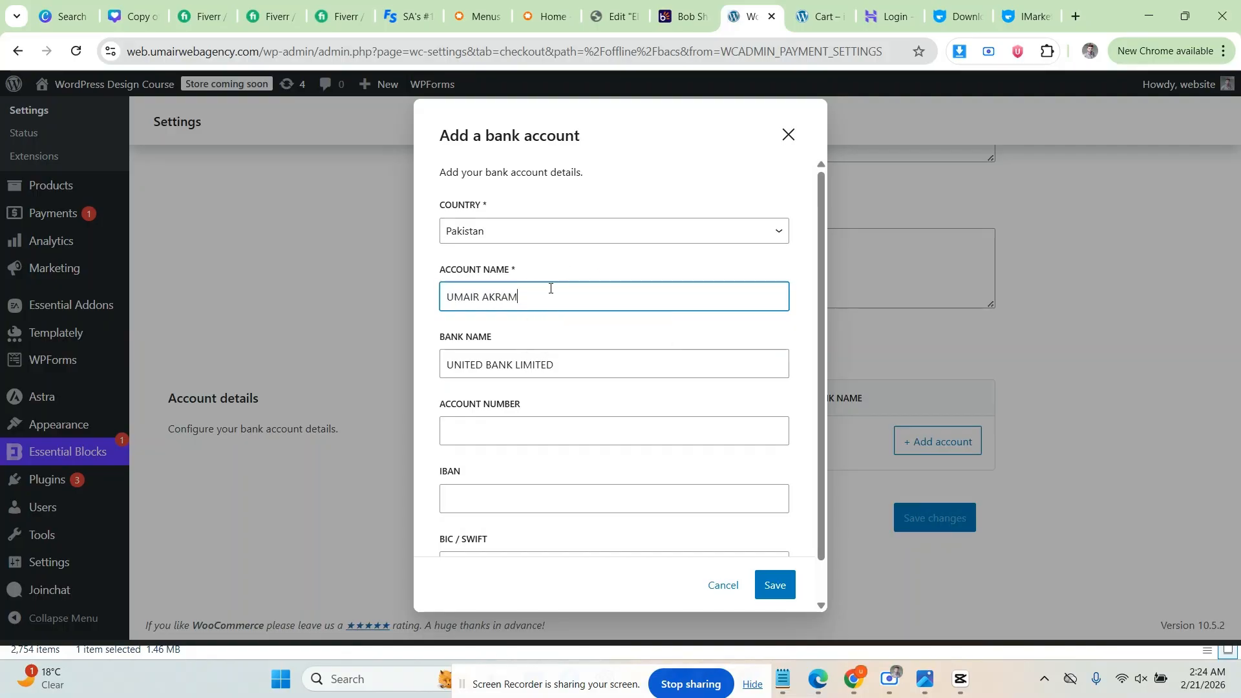
# Step: Enter the account number, save the account, and save the Direct bank transfer settings
pyautogui.click(541, 427)
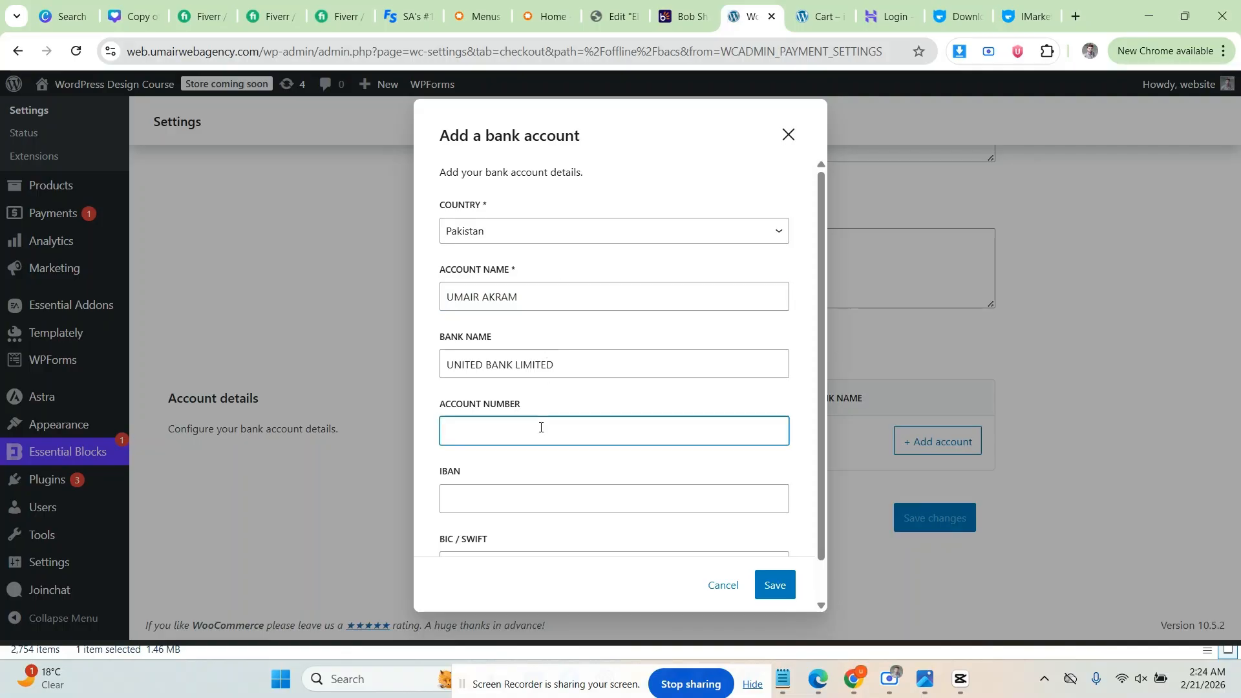
pyautogui.scroll(-1, 518, 448)
pyautogui.click(515, 509)
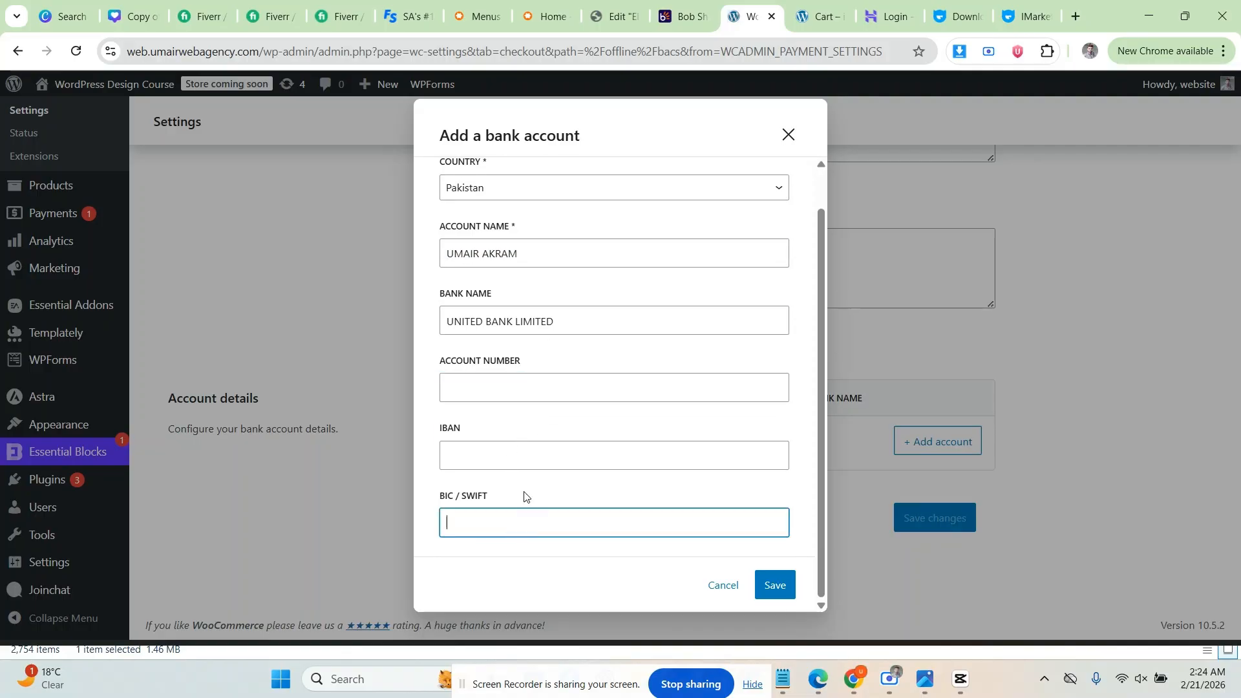
pyautogui.click(510, 386)
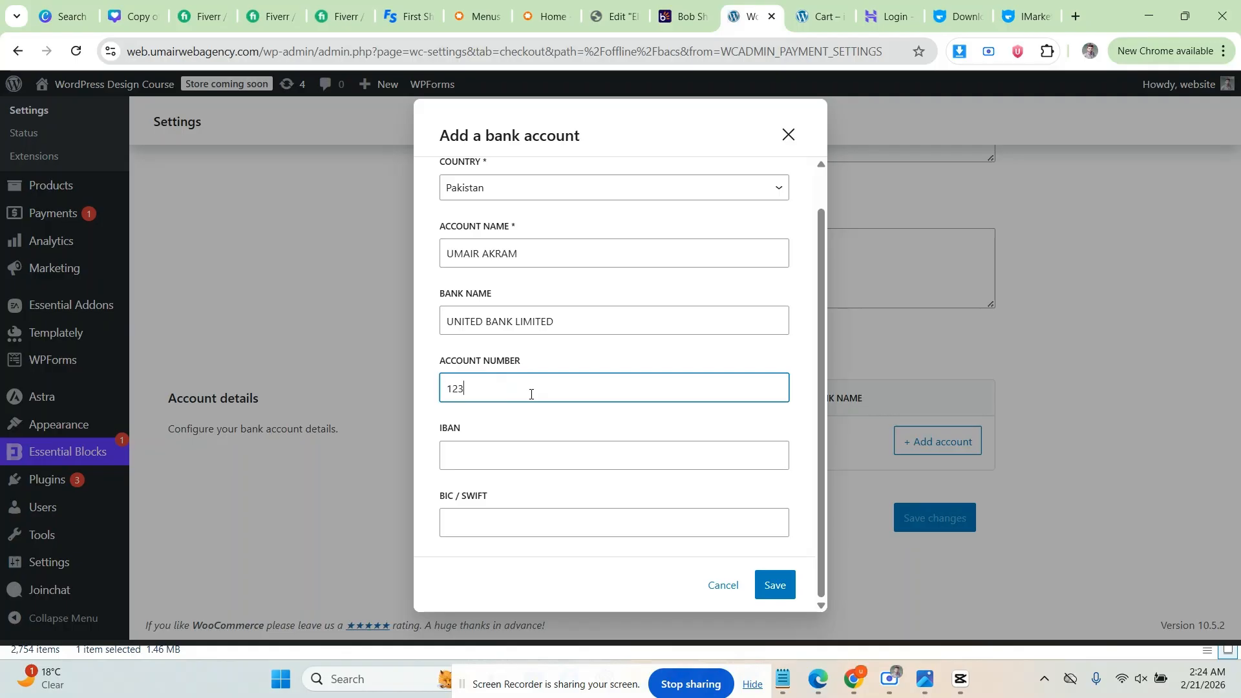
pyautogui.write('4567890123')
pyautogui.click(610, 529)
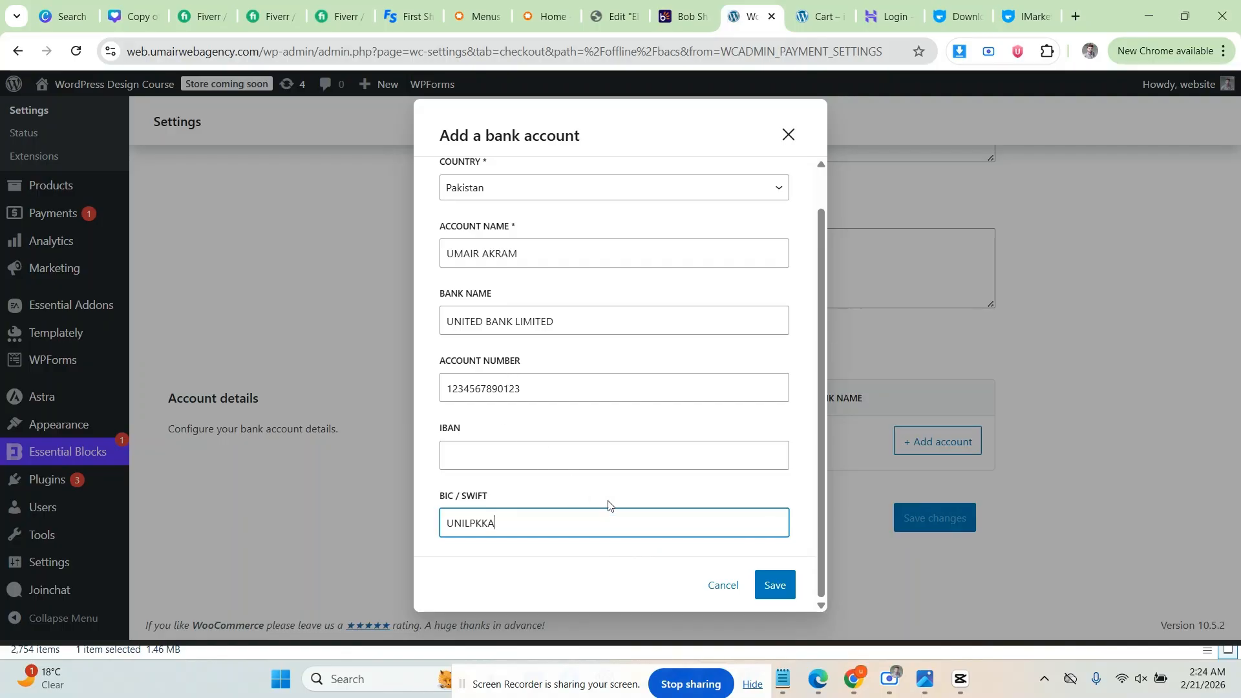
pyautogui.click(775, 584)
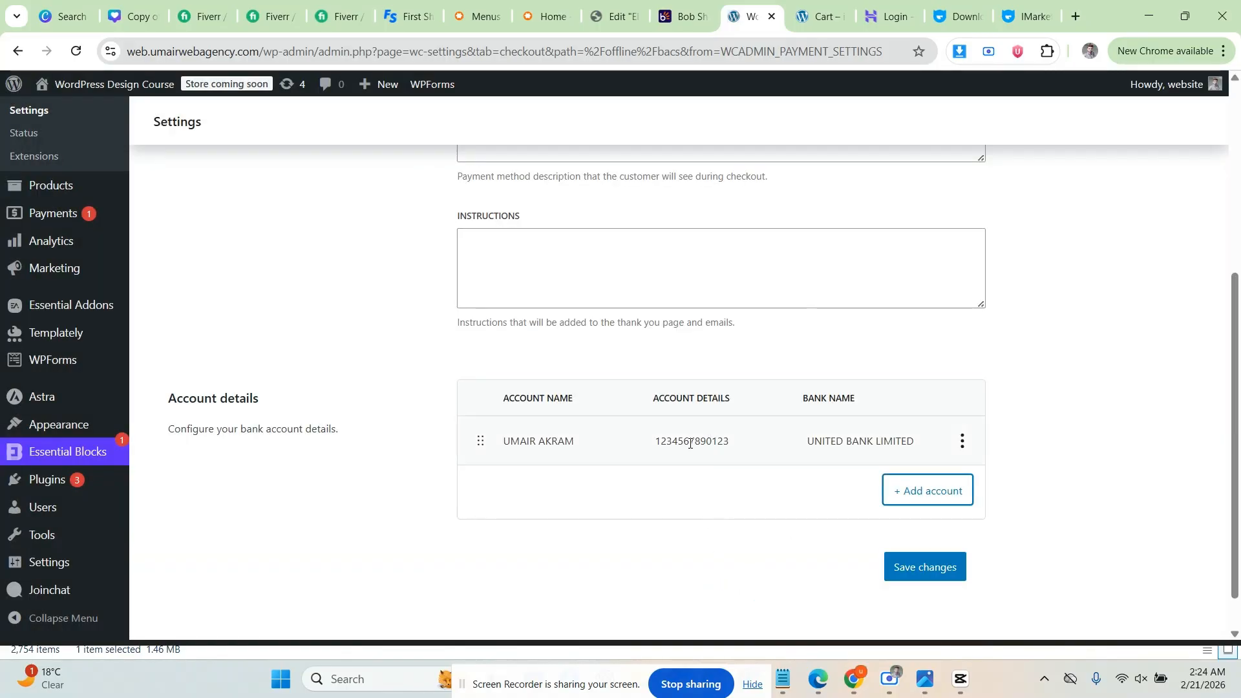
pyautogui.click(930, 567)
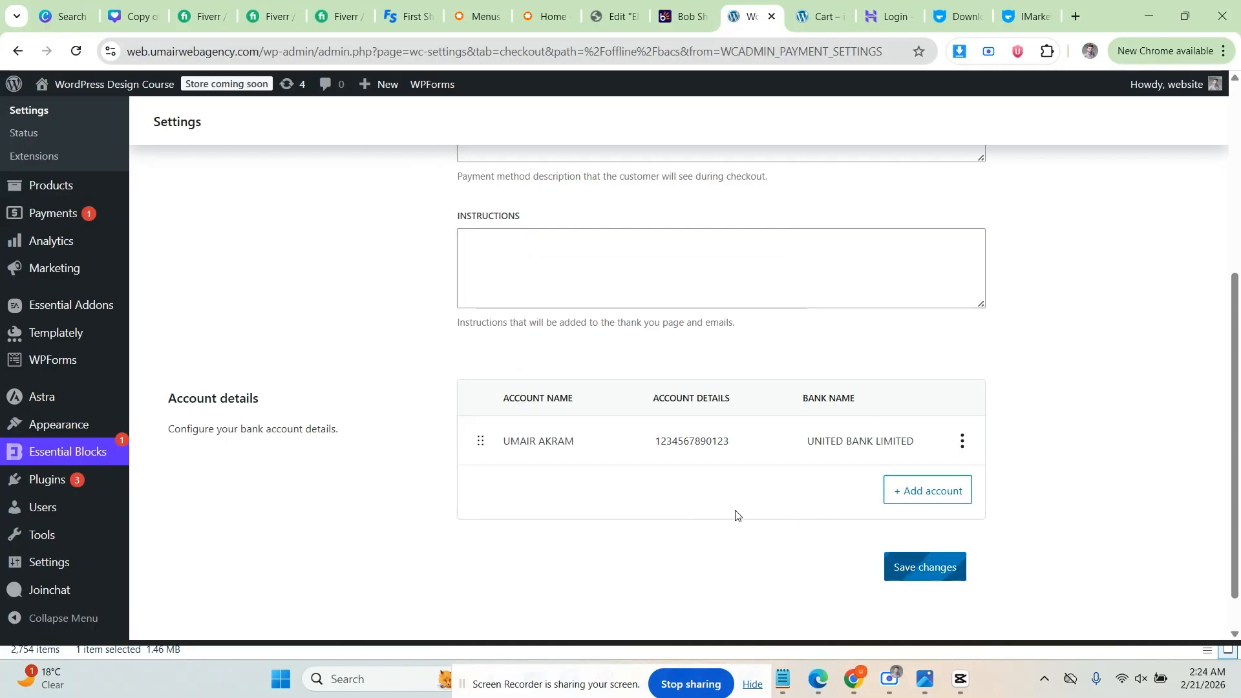
# Step: Open the Accounts & Privacy settings and look through them
pyautogui.scroll(5, 485, 430)
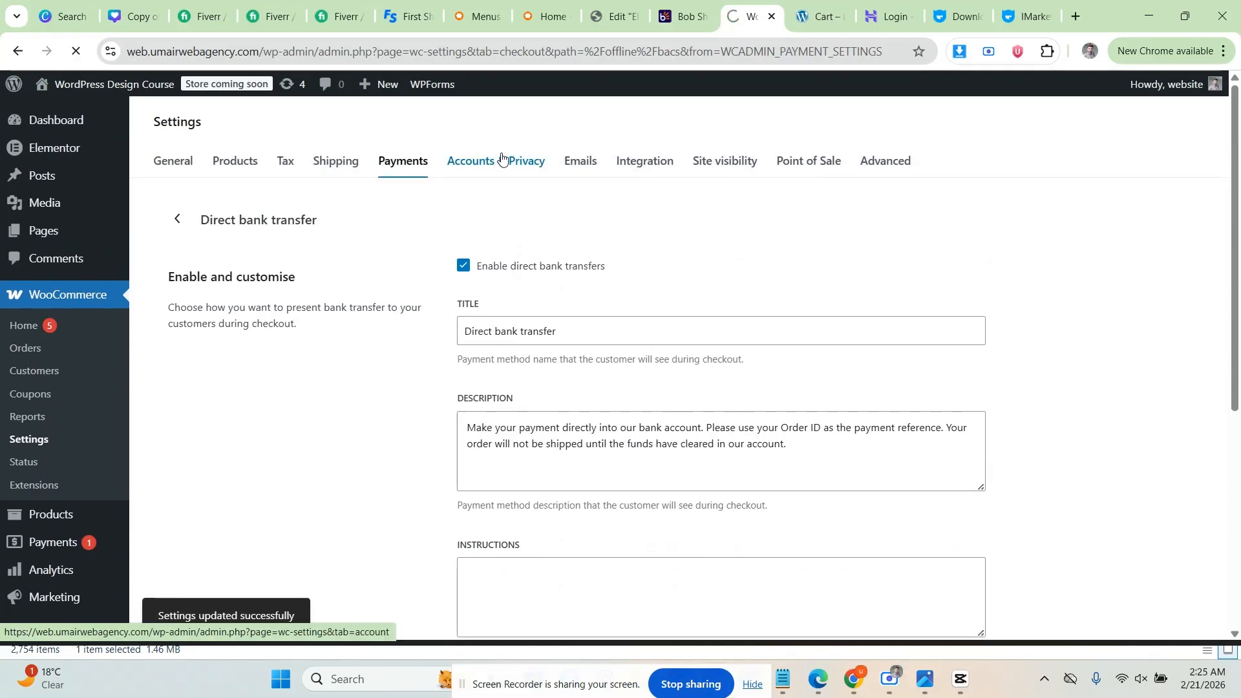
pyautogui.click(503, 160)
pyautogui.scroll(-4, 305, 290)
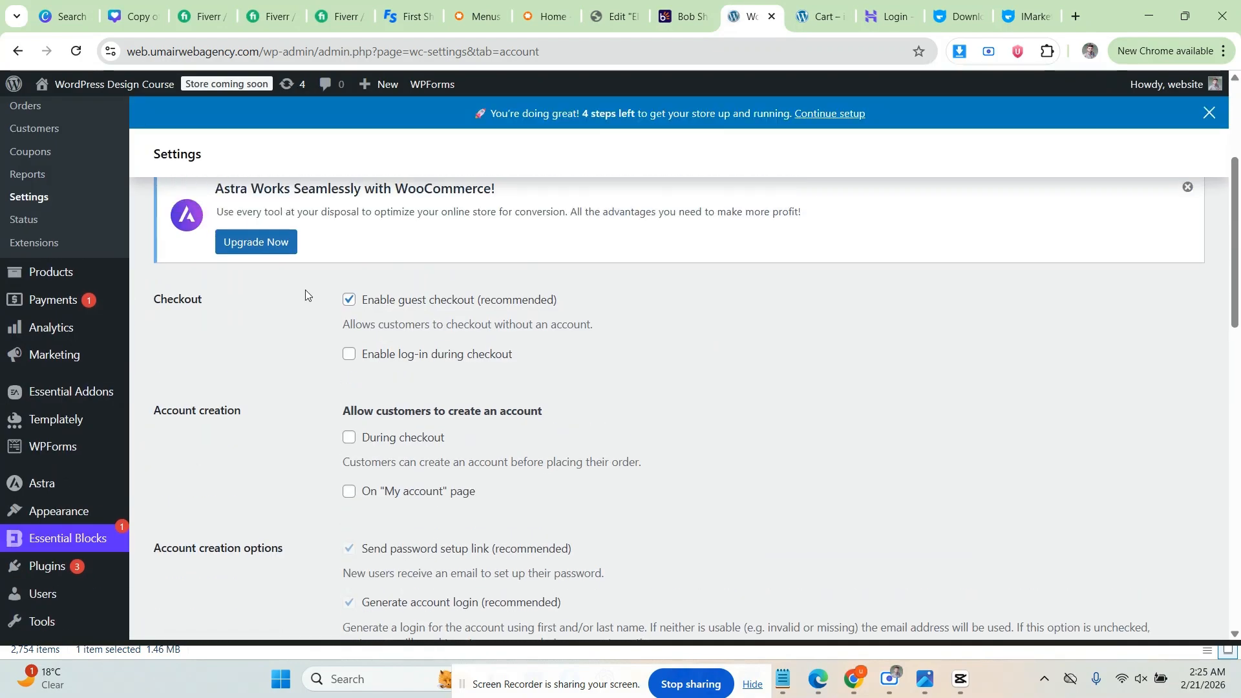
pyautogui.scroll(-7, 306, 294)
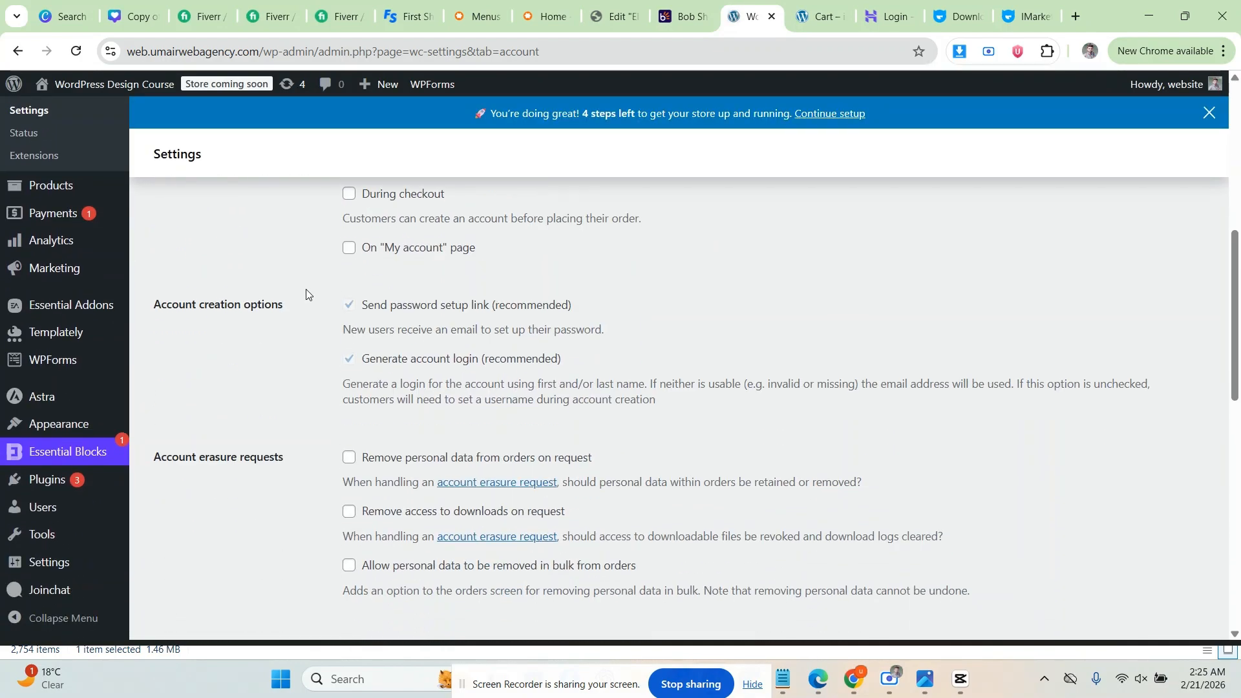
pyautogui.scroll(12, 421, 321)
pyautogui.click(581, 194)
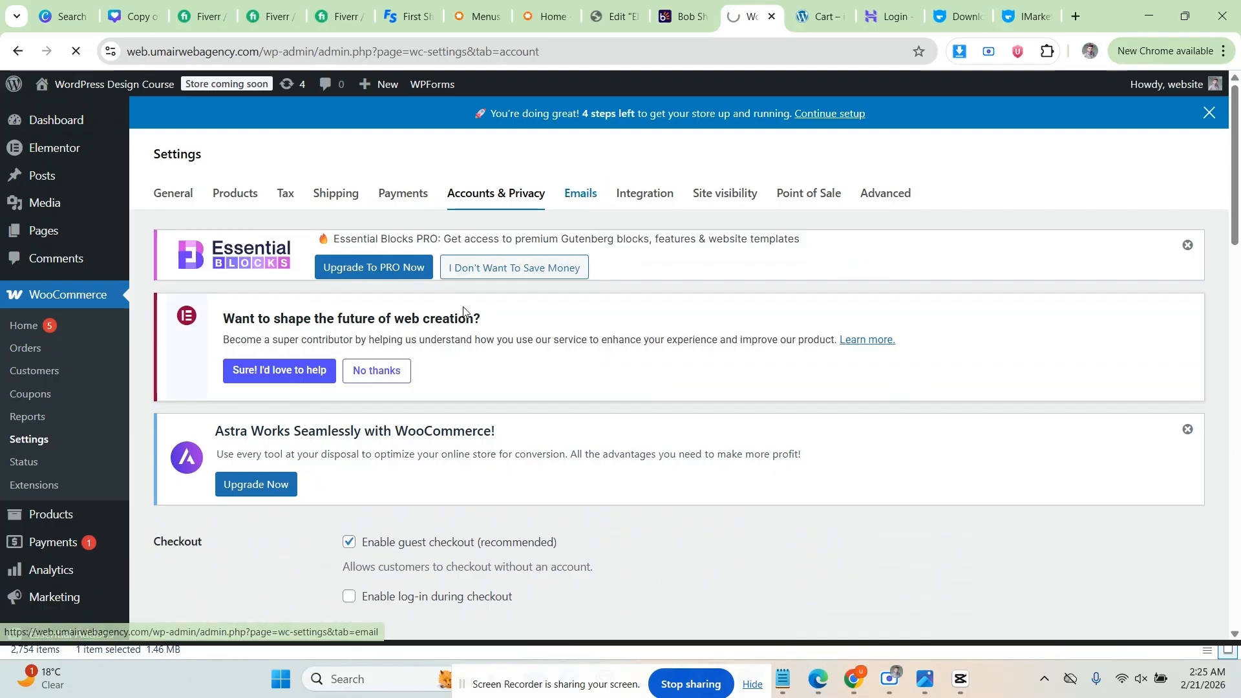
pyautogui.scroll(-5, 446, 323)
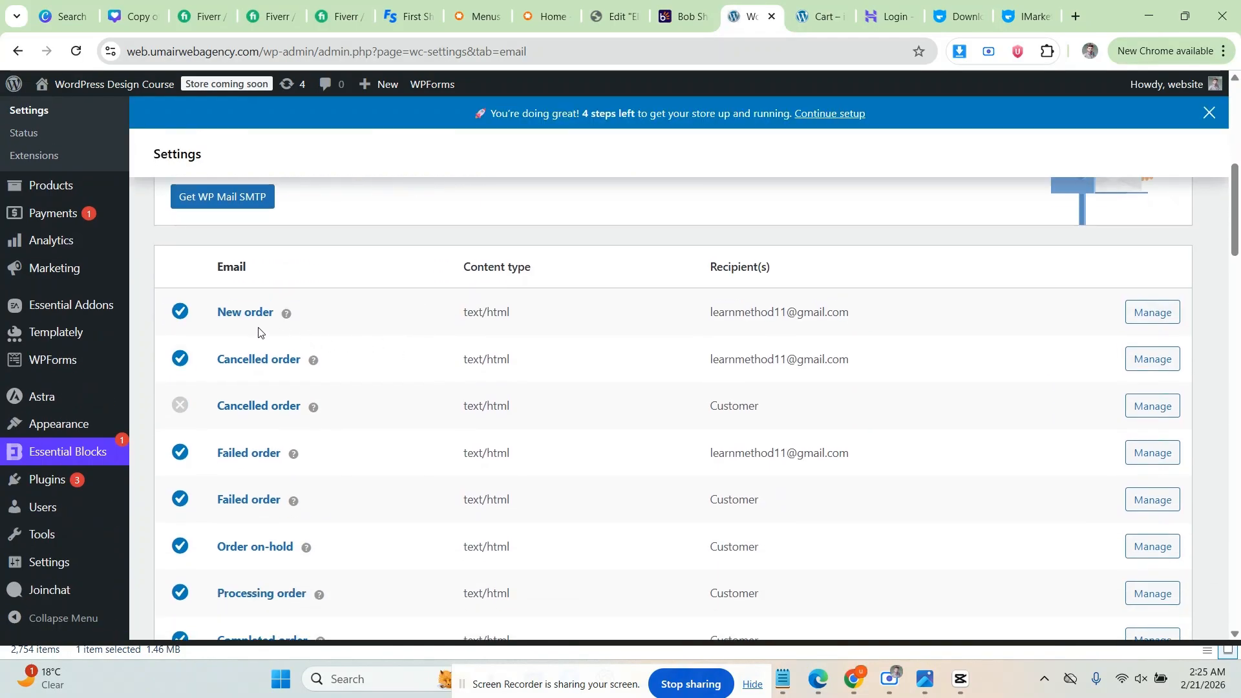
pyautogui.scroll(-1, 258, 331)
pyautogui.scroll(-7, 261, 421)
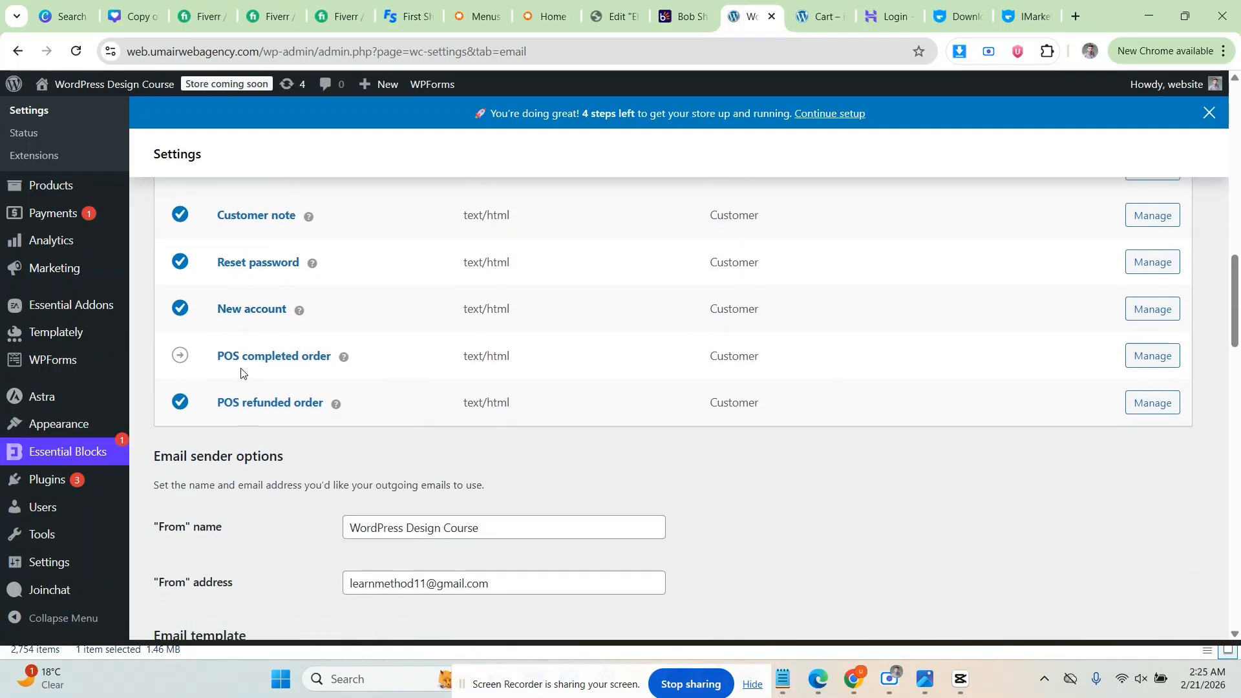
pyautogui.scroll(9, 258, 439)
pyautogui.scroll(3, 279, 443)
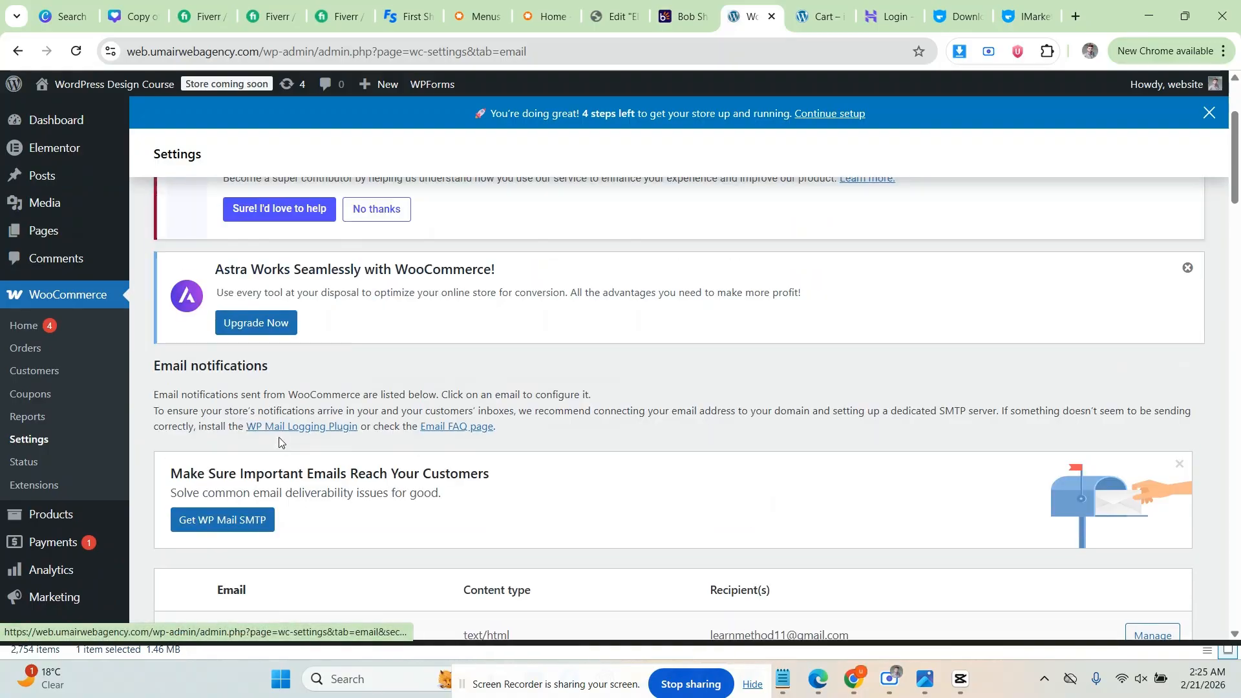
pyautogui.scroll(-4, 288, 433)
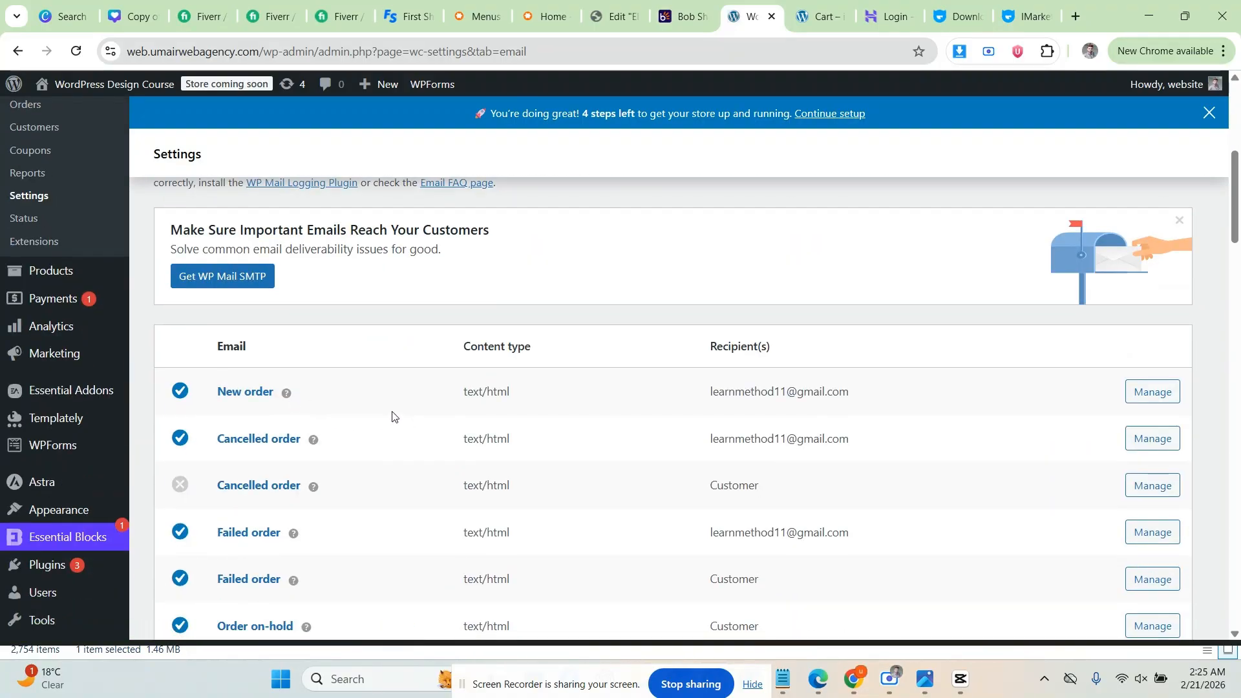
pyautogui.scroll(-3, 397, 414)
pyautogui.scroll(3, 385, 395)
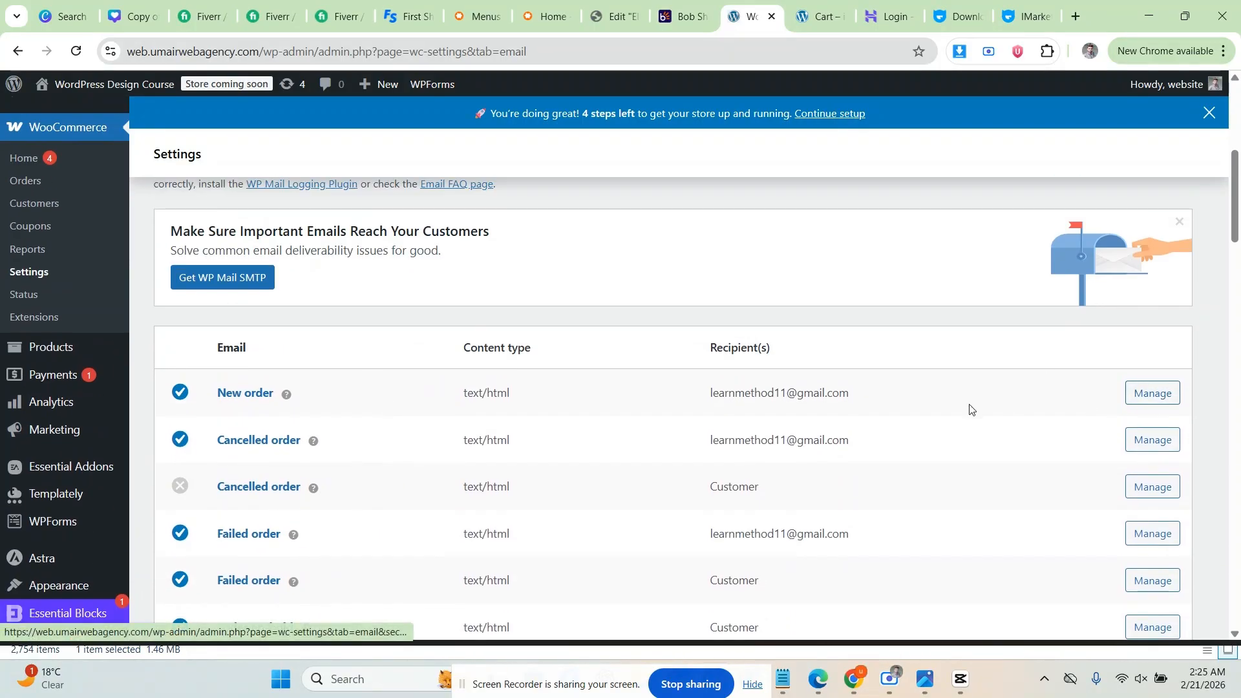
pyautogui.scroll(5, 310, 433)
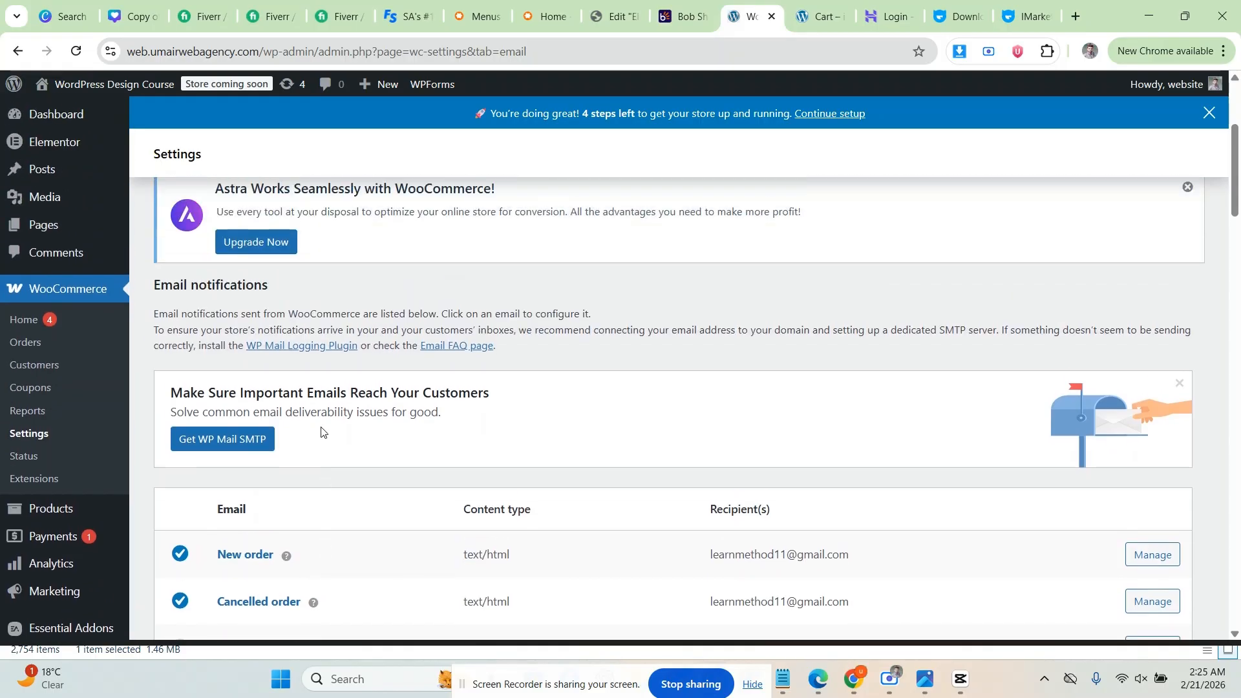
pyautogui.scroll(-5, 402, 401)
pyautogui.scroll(-10, 362, 407)
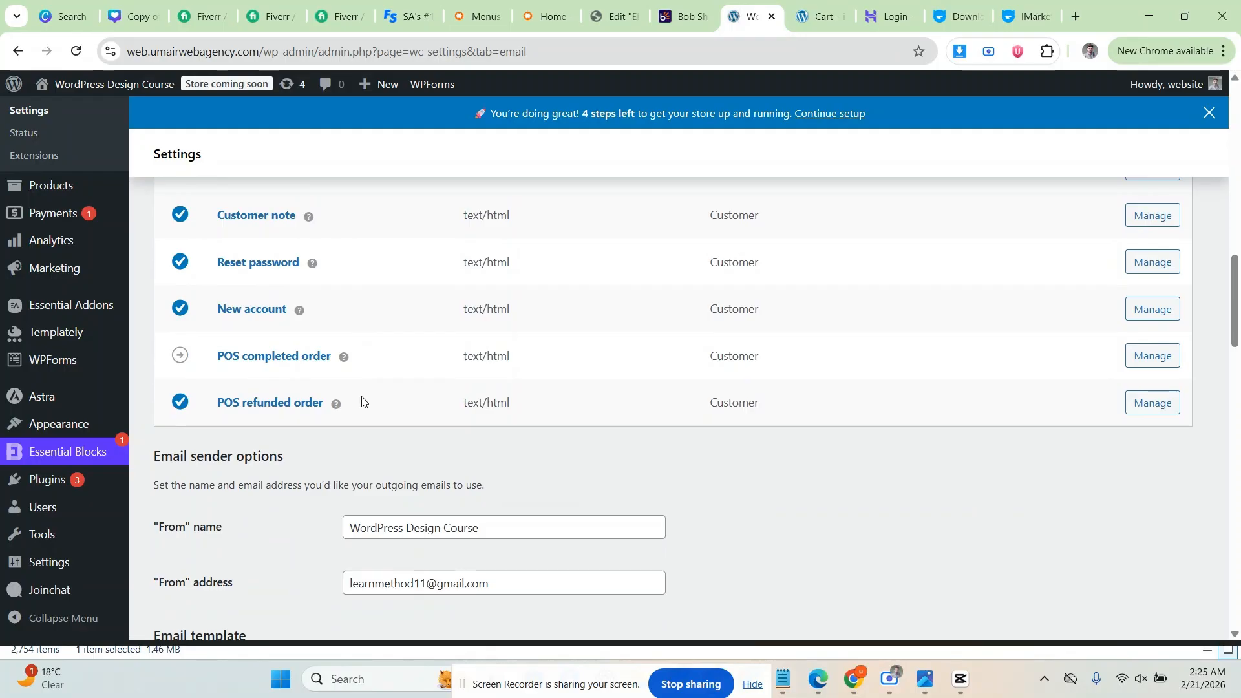
pyautogui.scroll(-4, 362, 402)
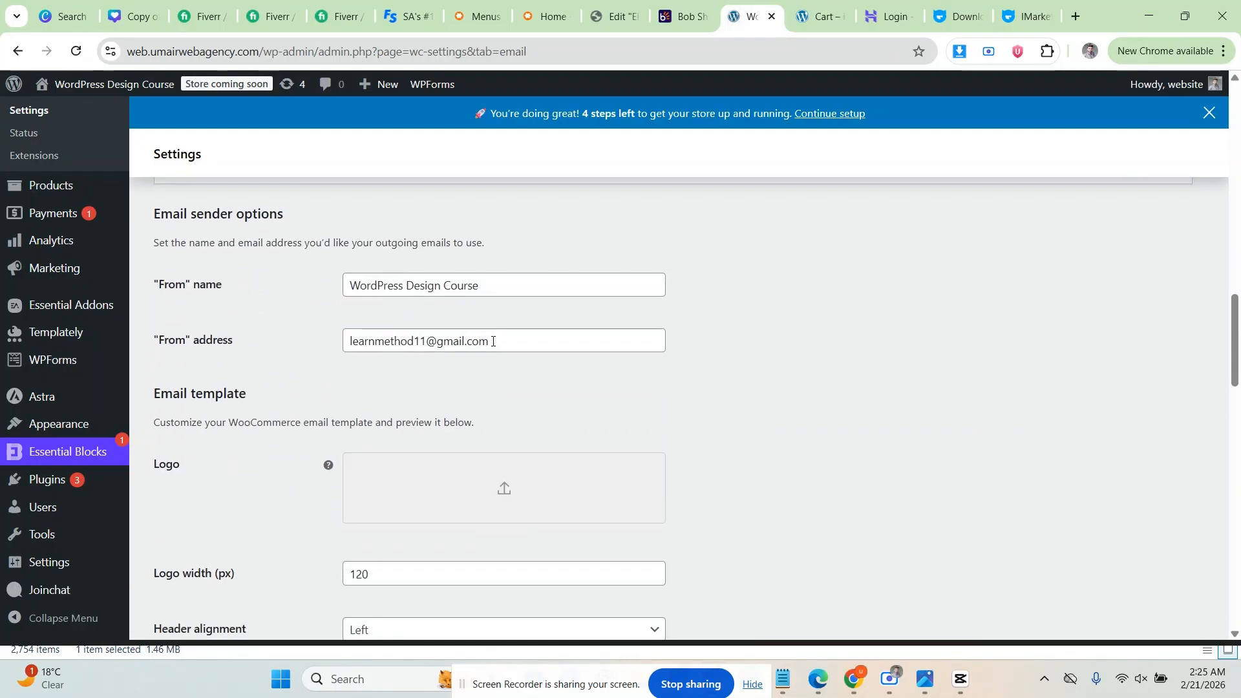
pyautogui.moveTo(492, 342); pyautogui.dragTo(346, 341)
pyautogui.click(265, 329)
pyautogui.moveTo(501, 282); pyautogui.dragTo(323, 280)
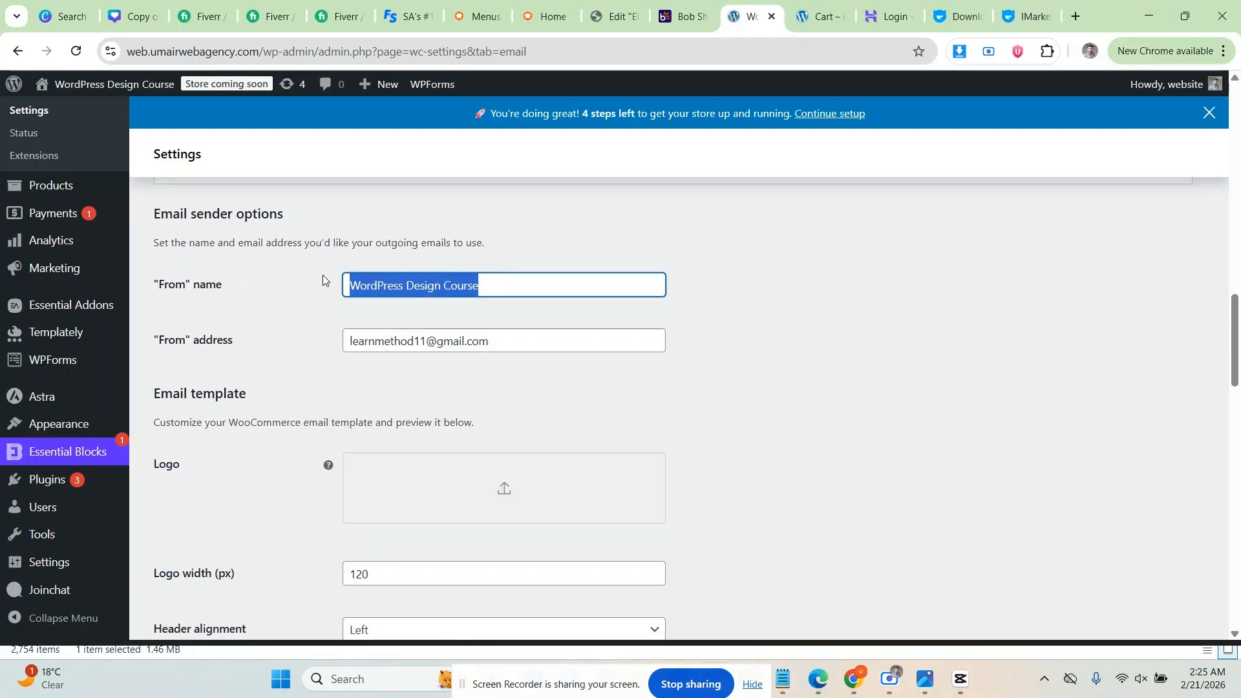
pyautogui.click(316, 299)
pyautogui.scroll(-3, 316, 299)
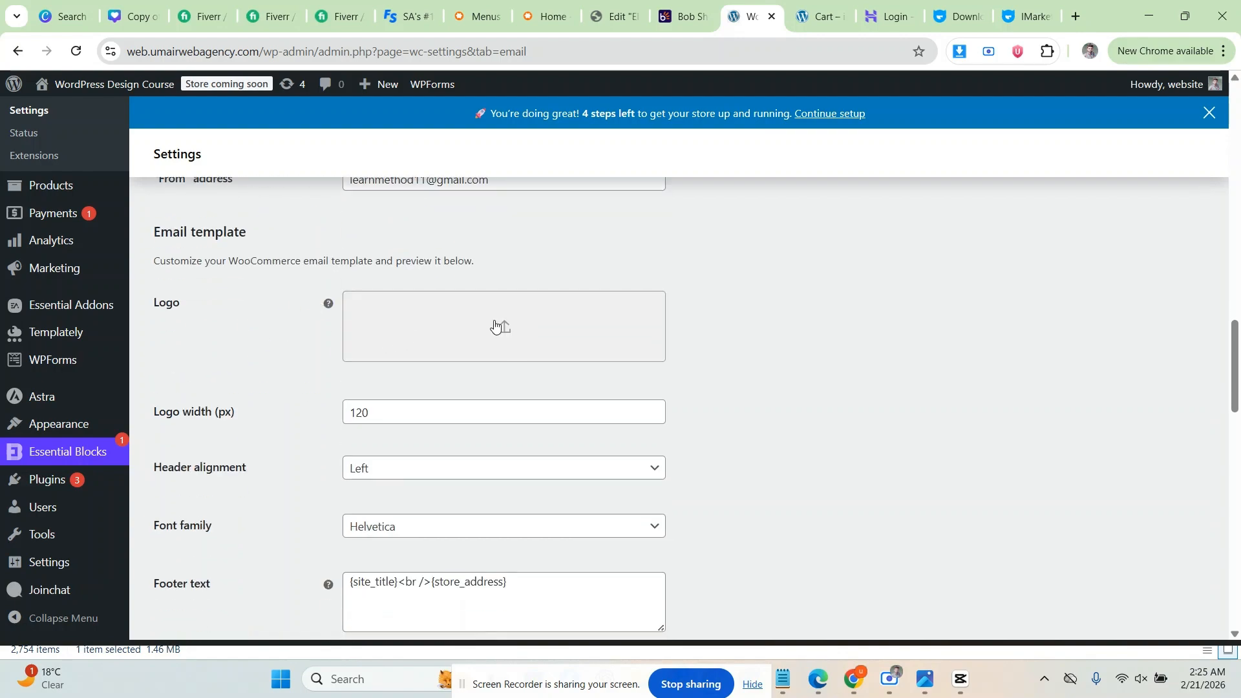
pyautogui.scroll(-1, 312, 308)
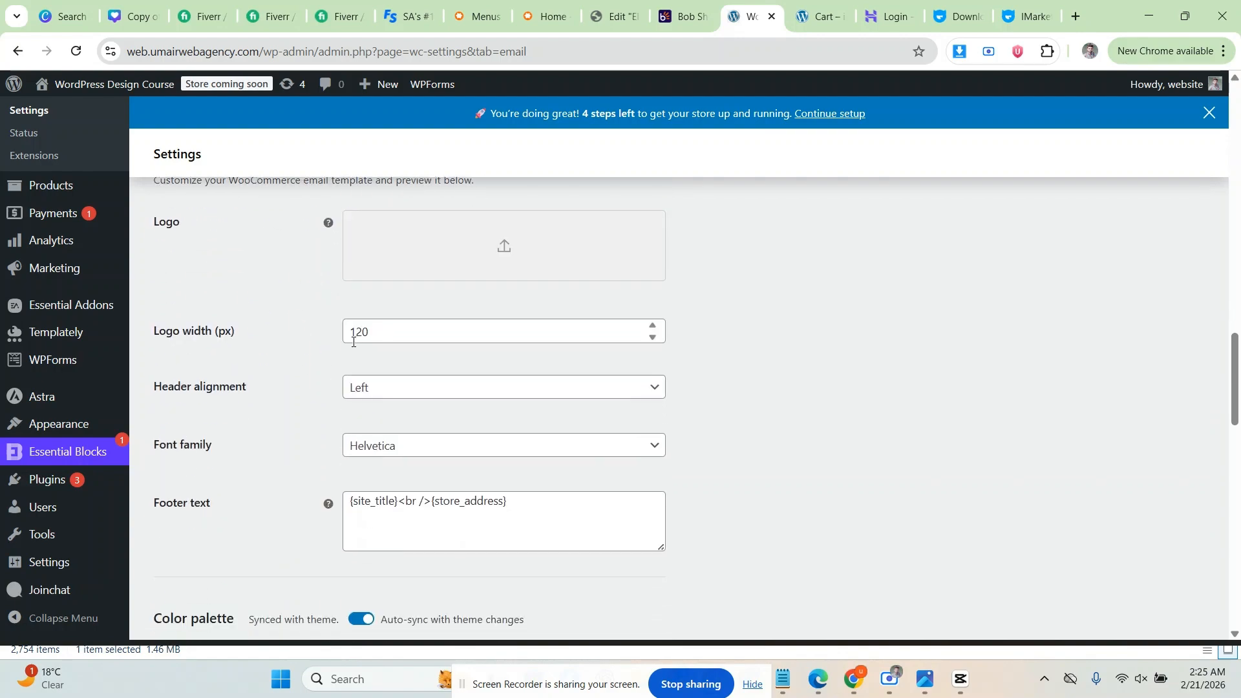
pyautogui.scroll(-1, 310, 338)
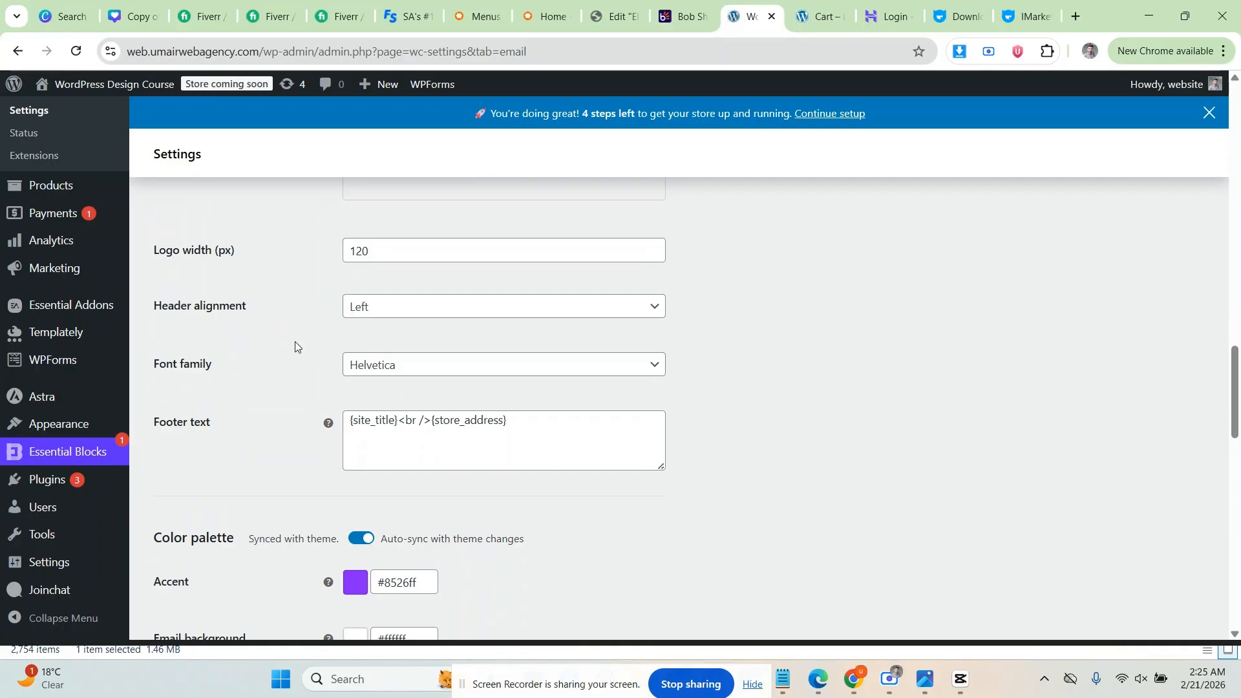
pyautogui.click(352, 309)
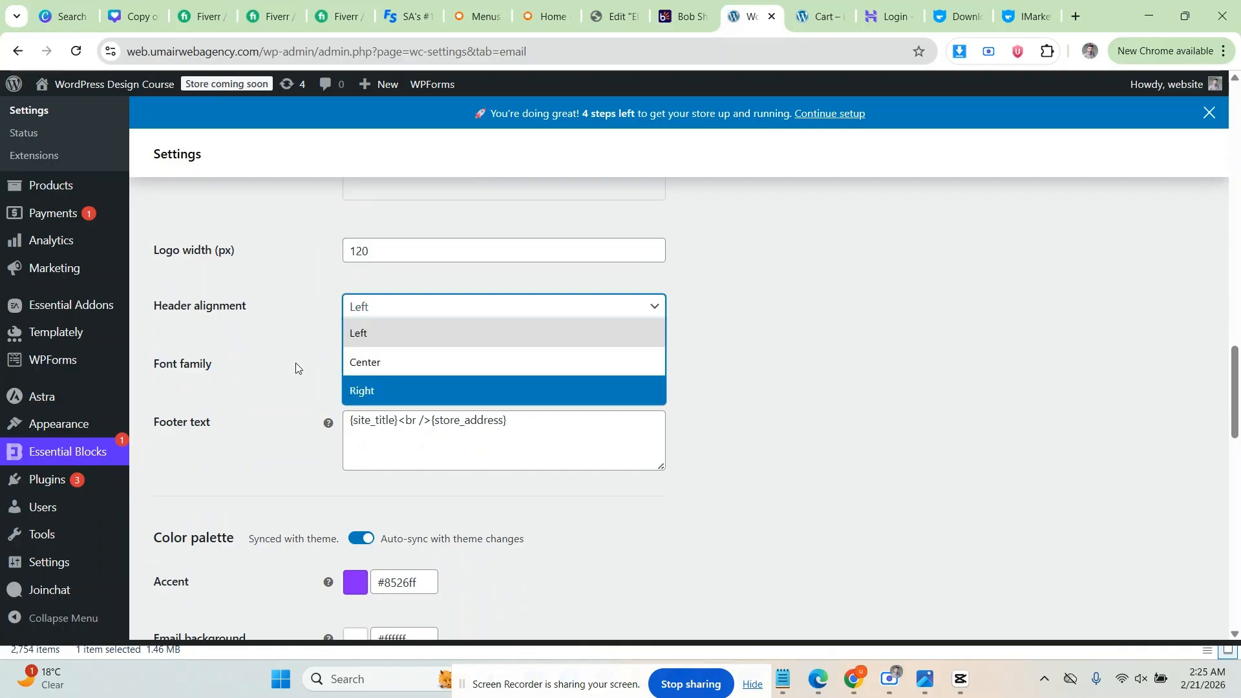
pyautogui.click(271, 369)
pyautogui.click(372, 367)
pyautogui.click(279, 374)
pyautogui.scroll(-3, 279, 374)
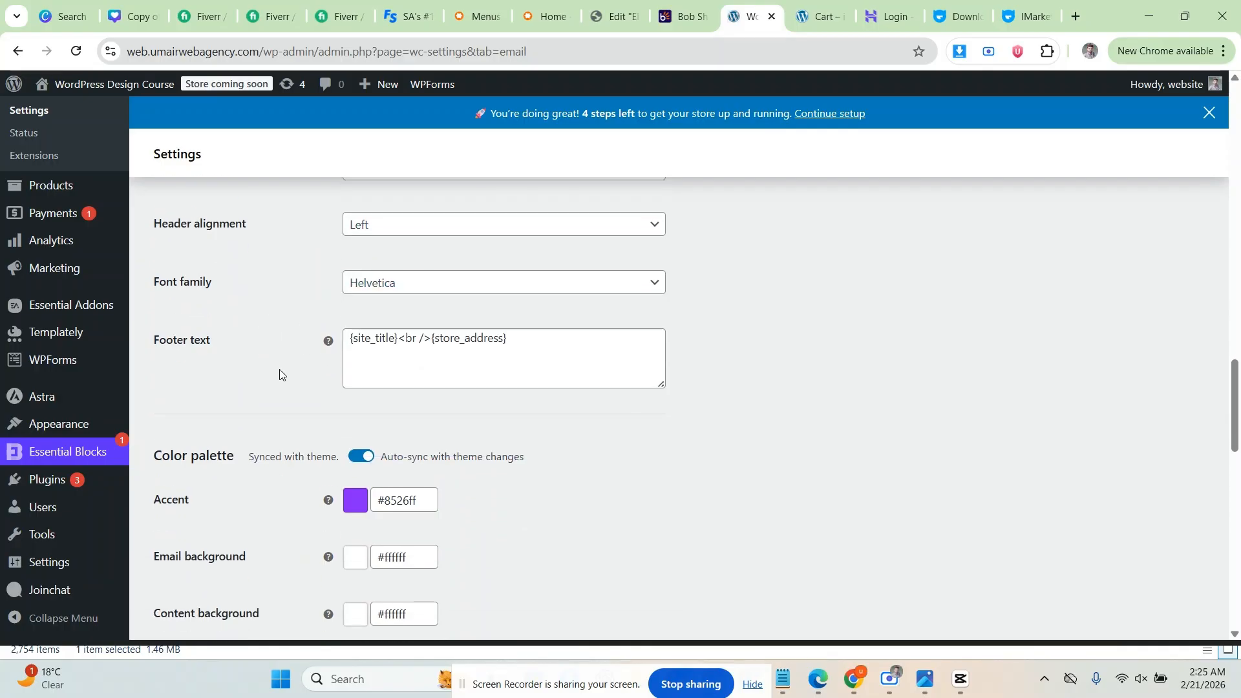
pyautogui.scroll(-2, 303, 297)
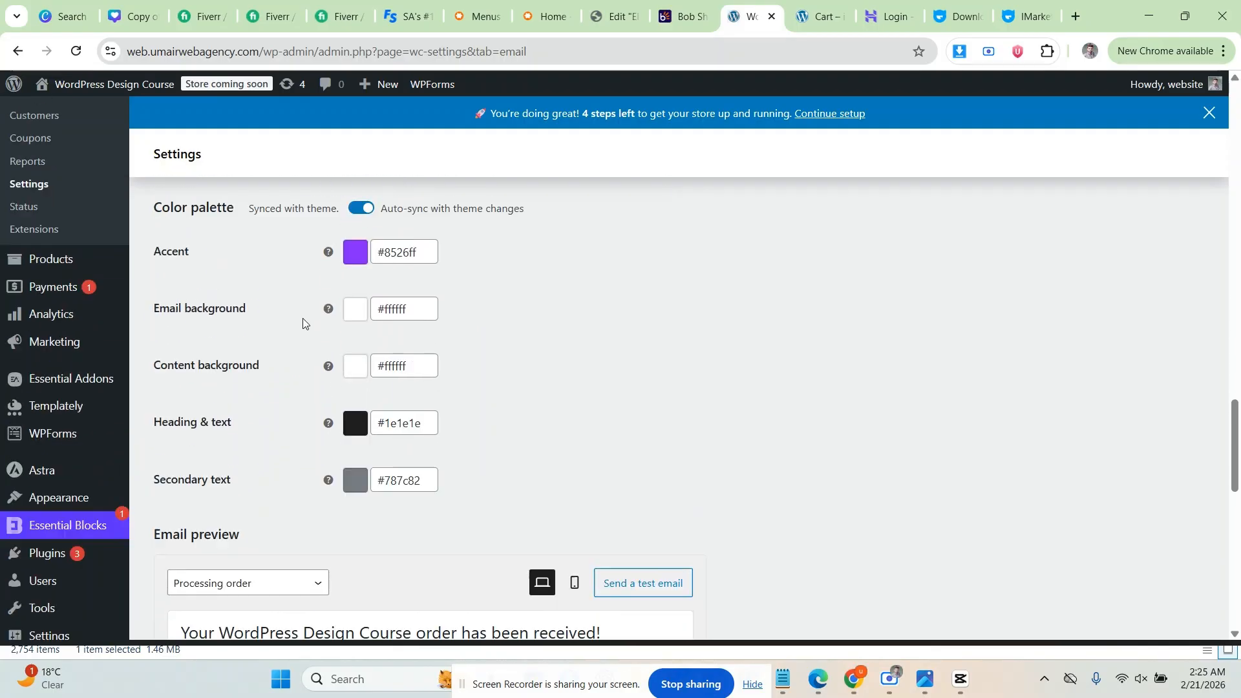
pyautogui.scroll(1, 304, 322)
pyautogui.scroll(-6, 305, 323)
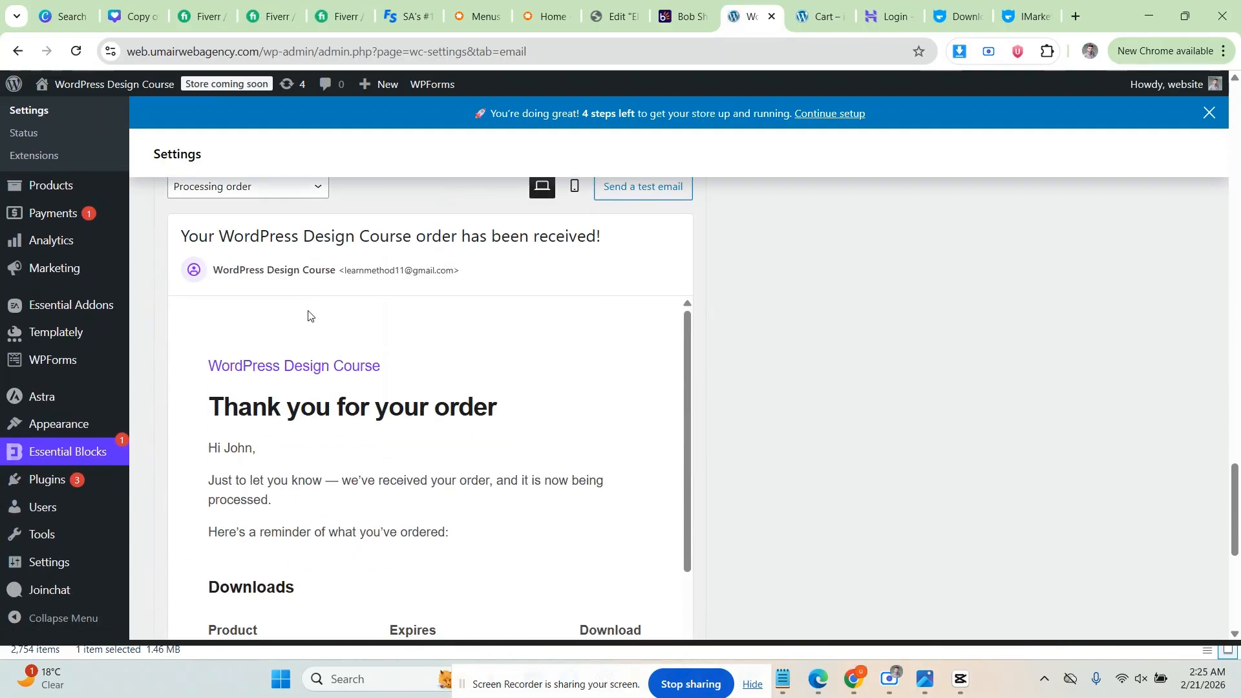
pyautogui.scroll(-2, 311, 319)
pyautogui.scroll(2, 201, 318)
pyautogui.scroll(1, 194, 316)
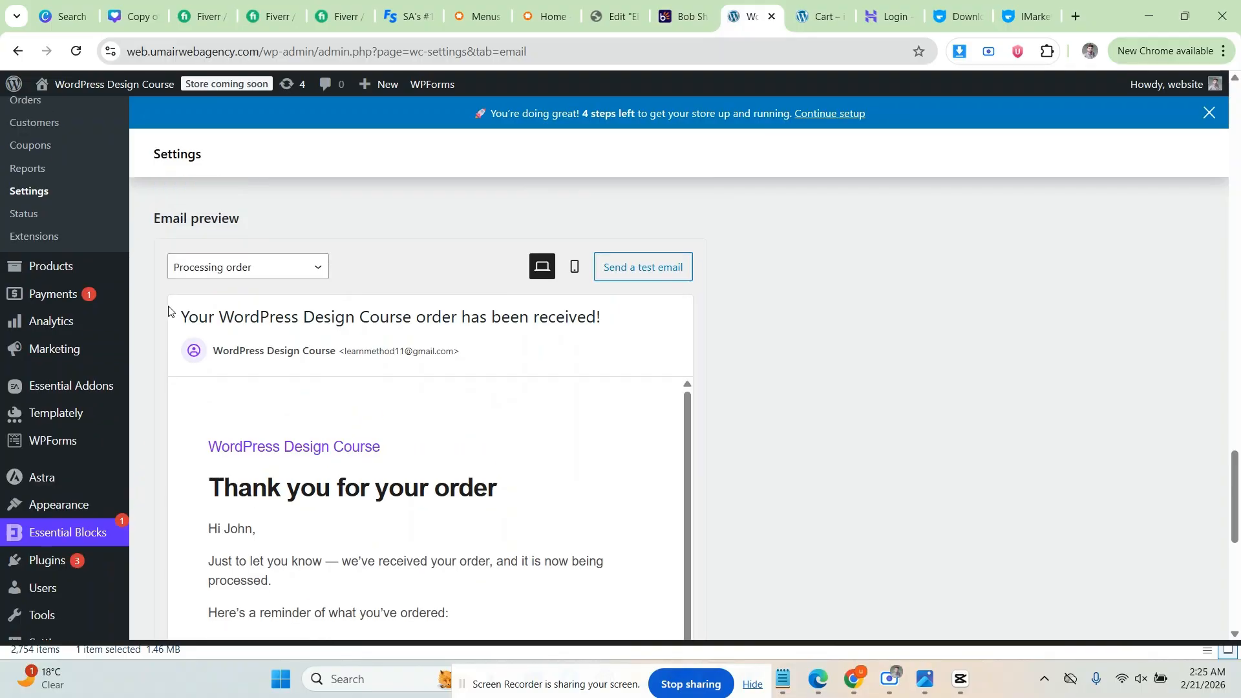
pyautogui.scroll(-2, 166, 311)
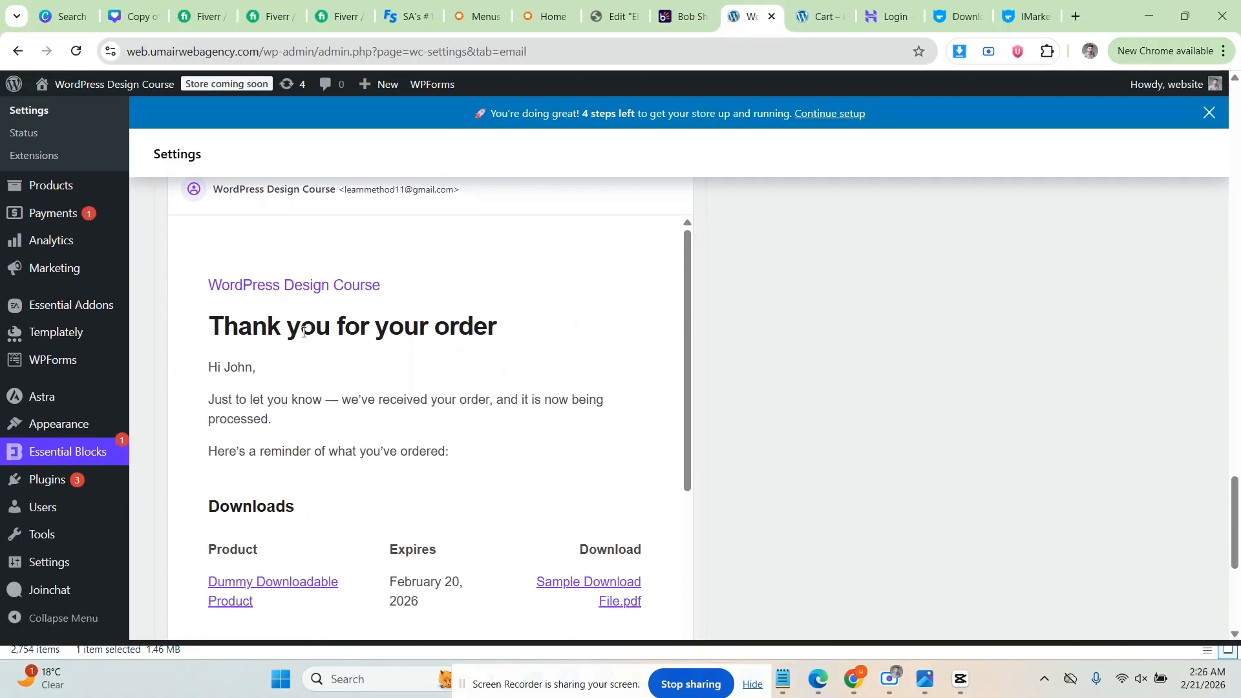
pyautogui.scroll(-1, 258, 342)
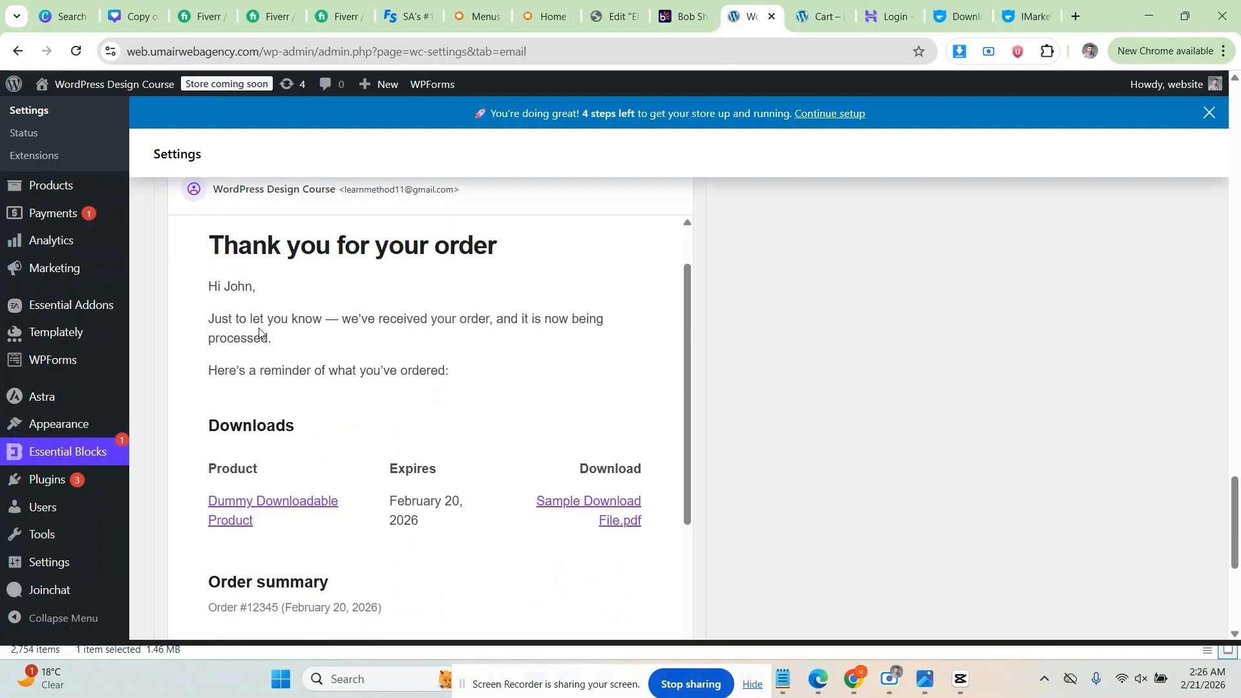
pyautogui.scroll(-2, 349, 388)
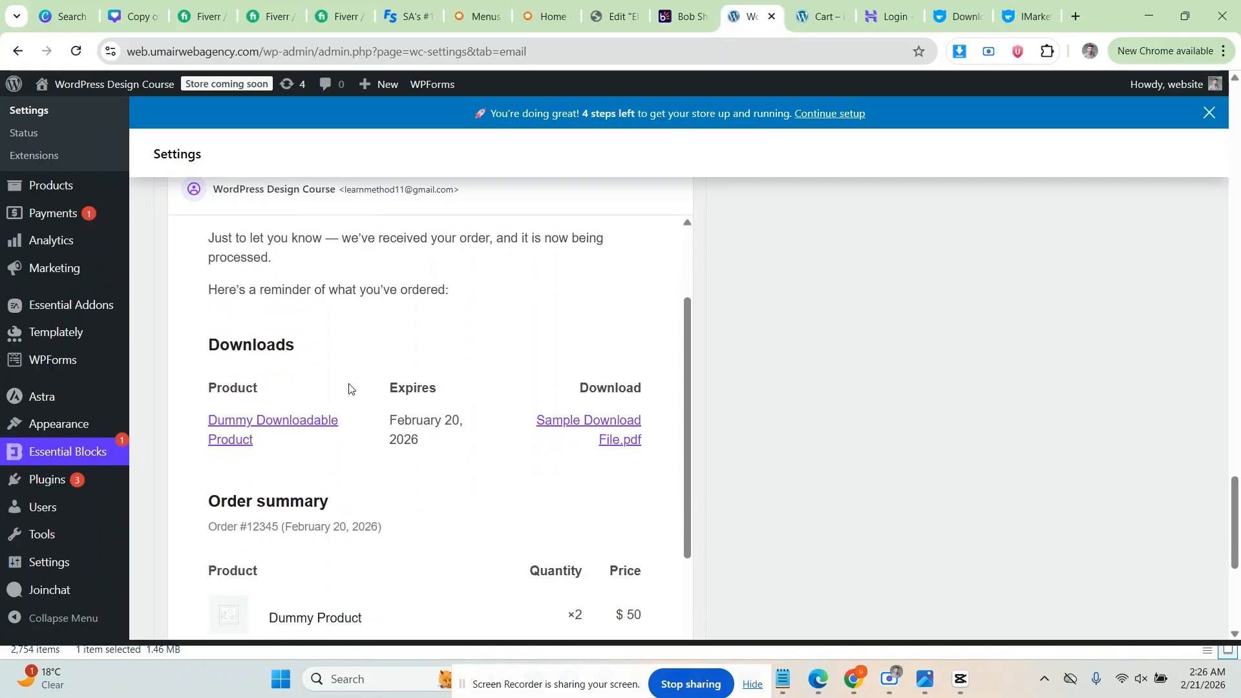
pyautogui.scroll(10, 216, 319)
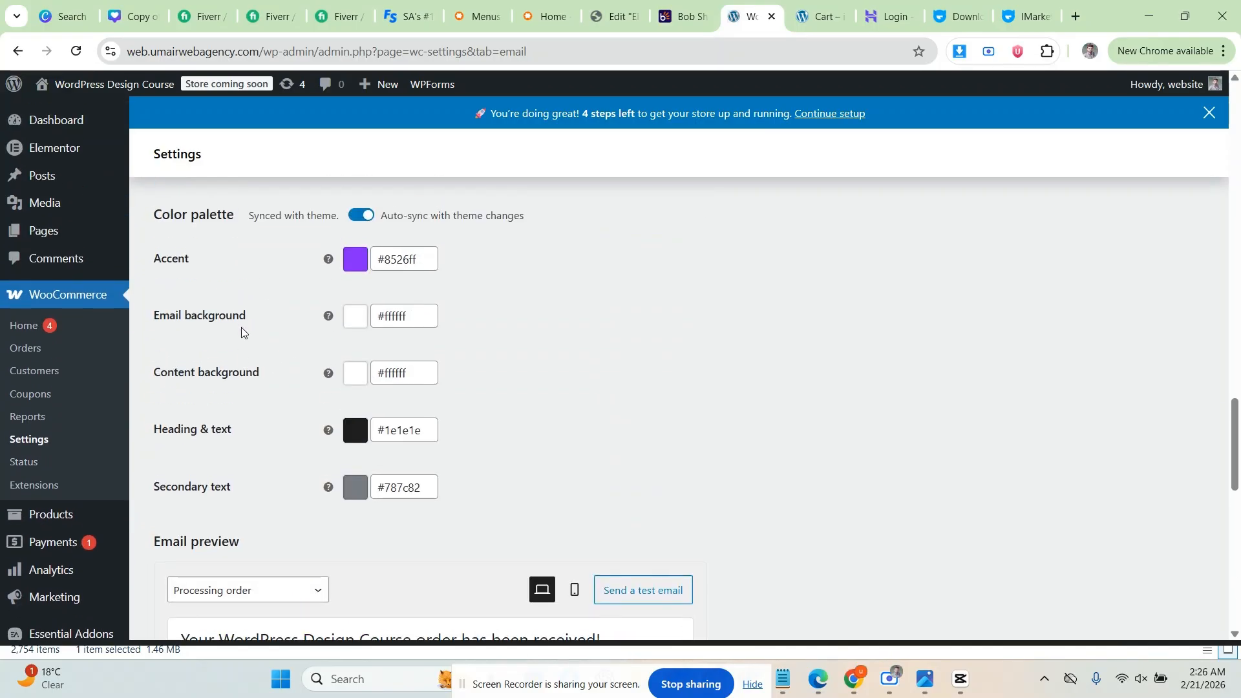
pyautogui.scroll(-1, 241, 332)
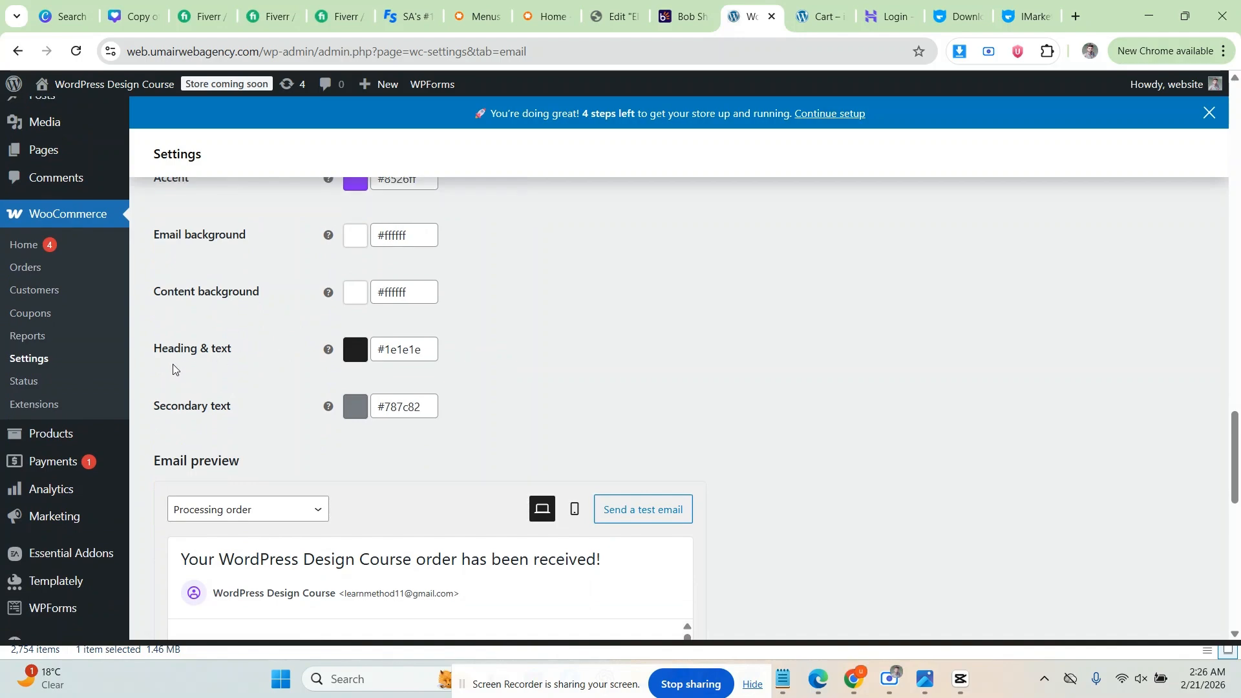
pyautogui.scroll(-4, 188, 410)
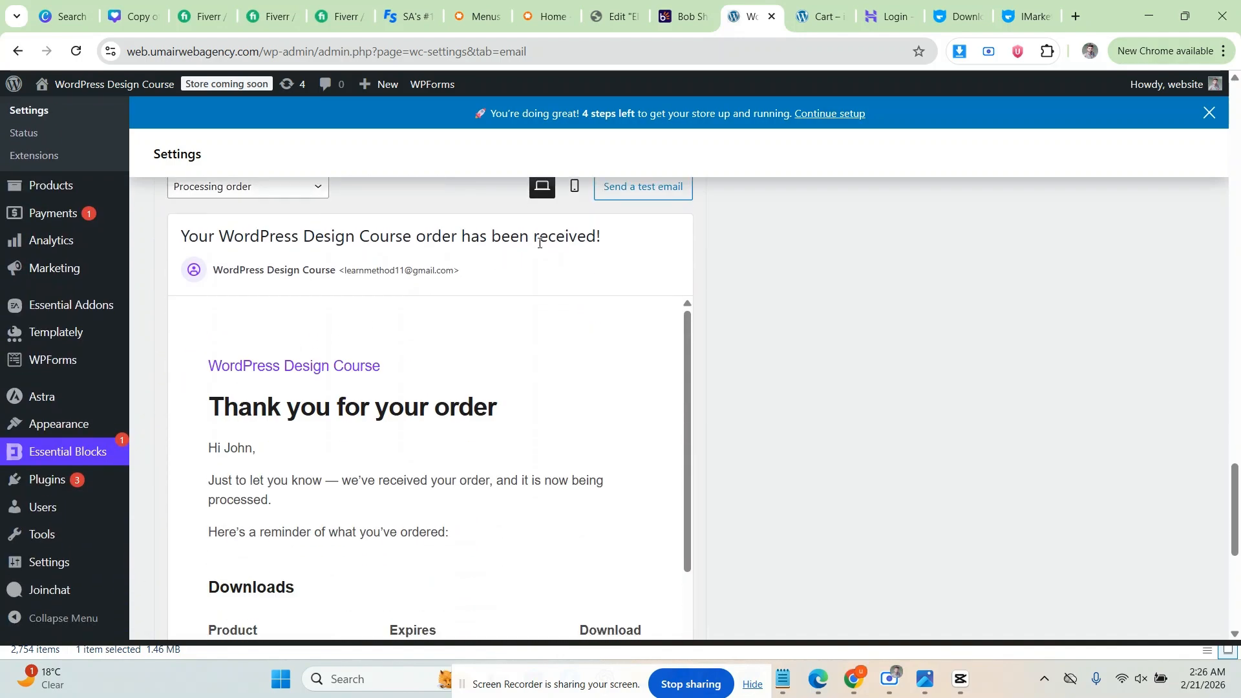
pyautogui.scroll(-7, 517, 332)
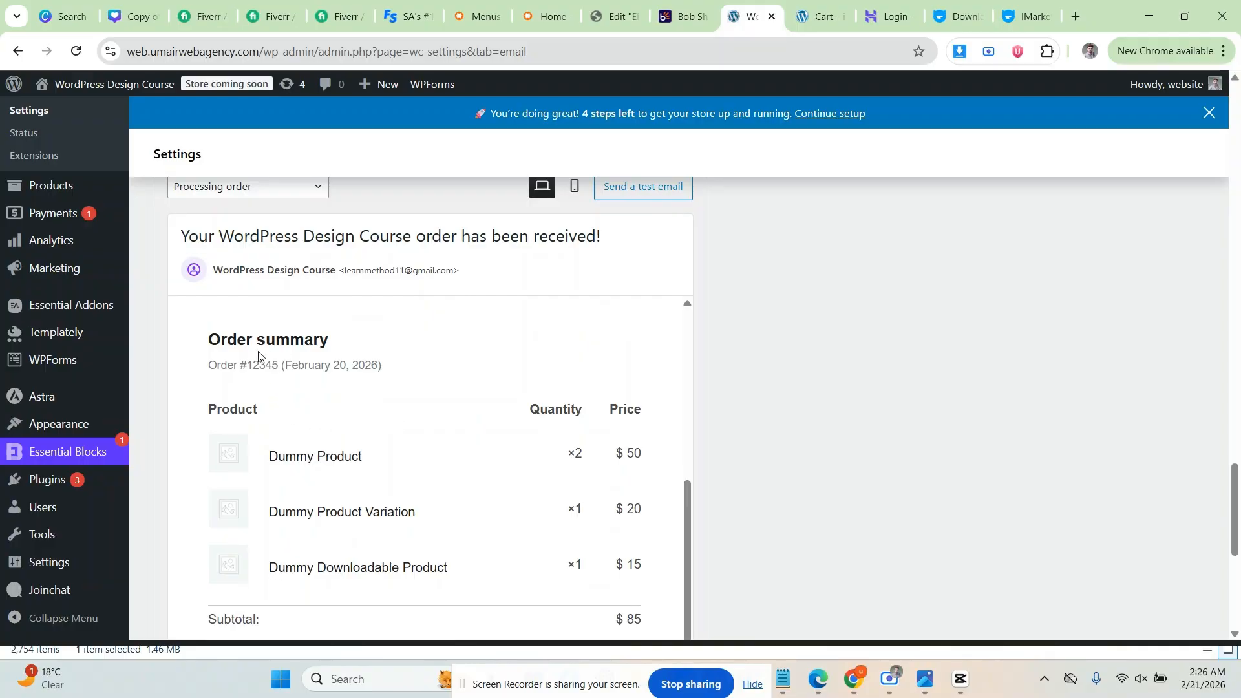
pyautogui.scroll(-10, 194, 366)
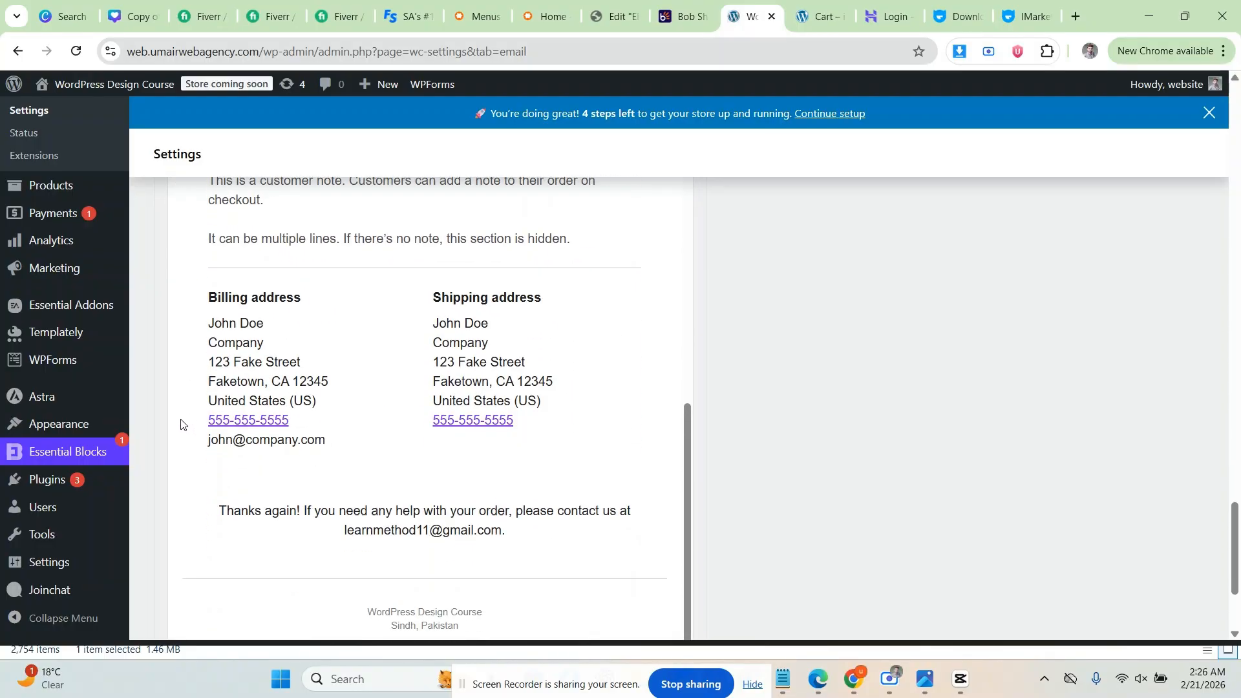
pyautogui.scroll(-3, 180, 424)
pyautogui.scroll(6, 192, 495)
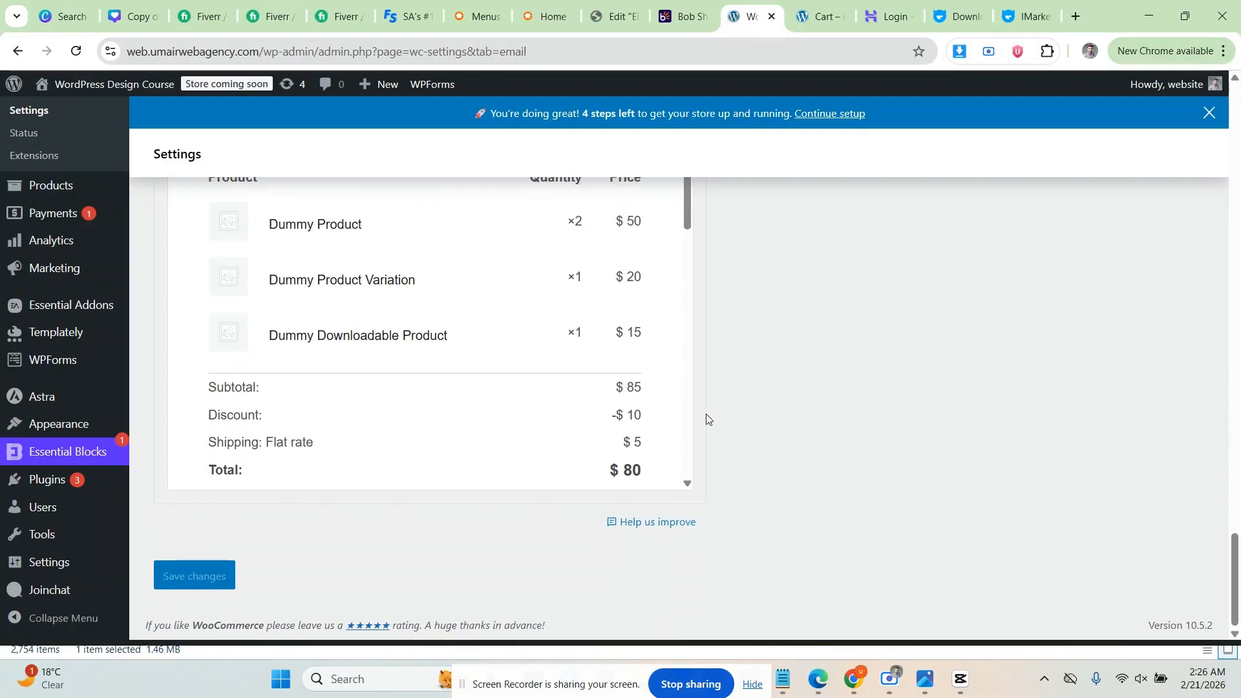
pyautogui.scroll(15, 706, 414)
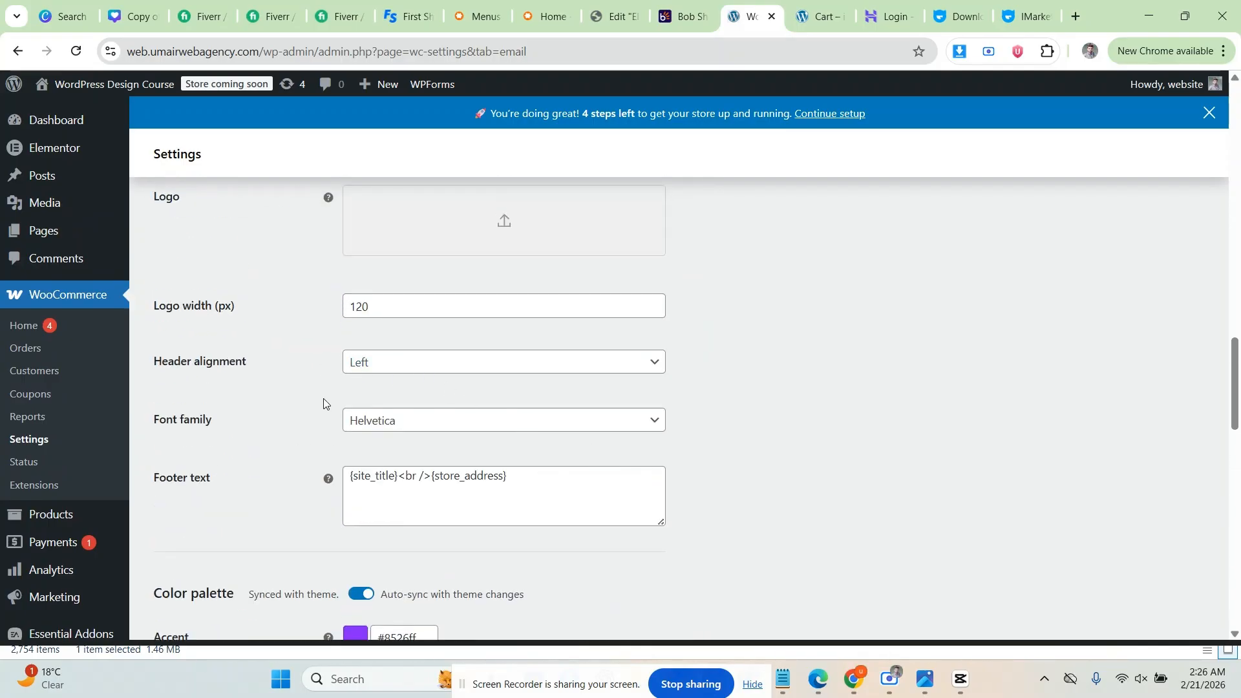
pyautogui.scroll(20, 313, 407)
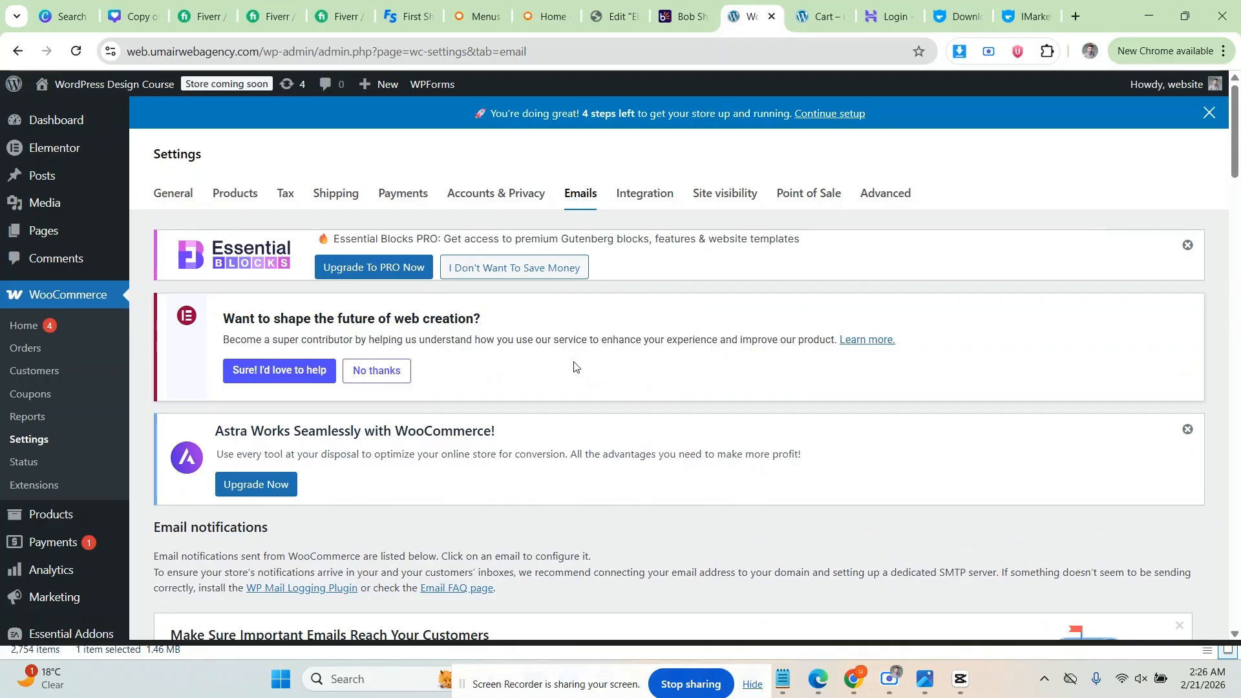
# Step: Open the Site visibility tab and review its Coming soon option, limited to store pages only
pyautogui.click(727, 196)
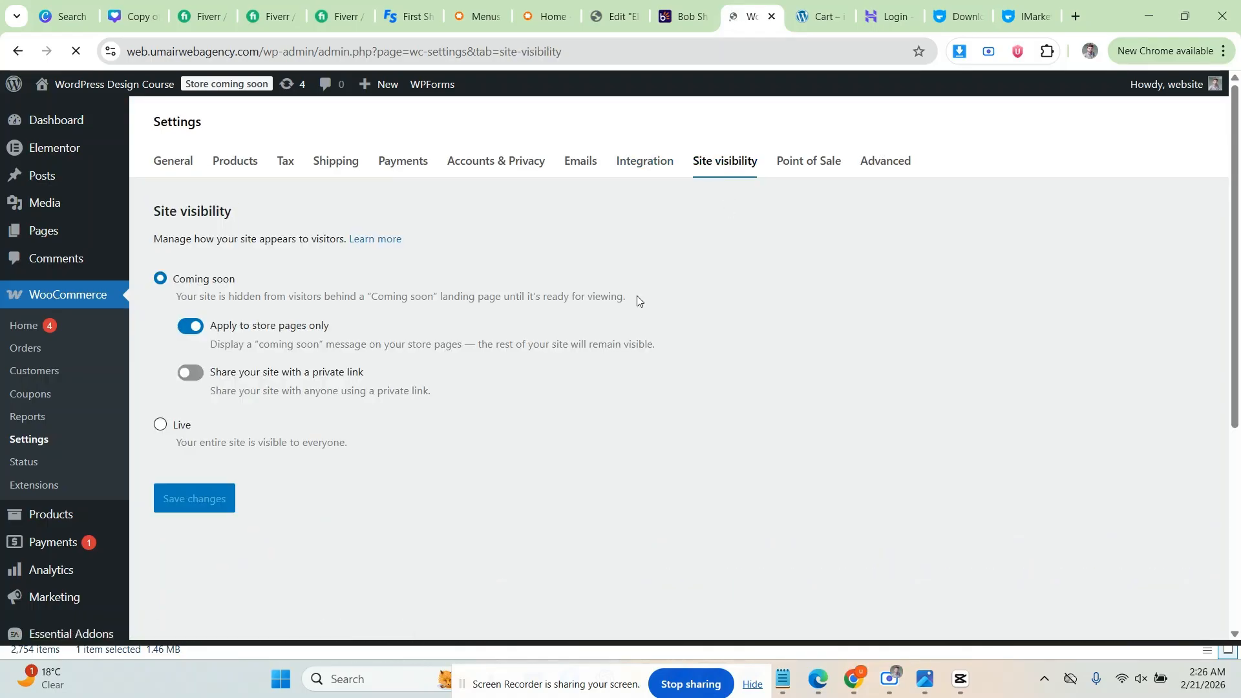
pyautogui.scroll(-4, 452, 352)
pyautogui.scroll(3, 180, 379)
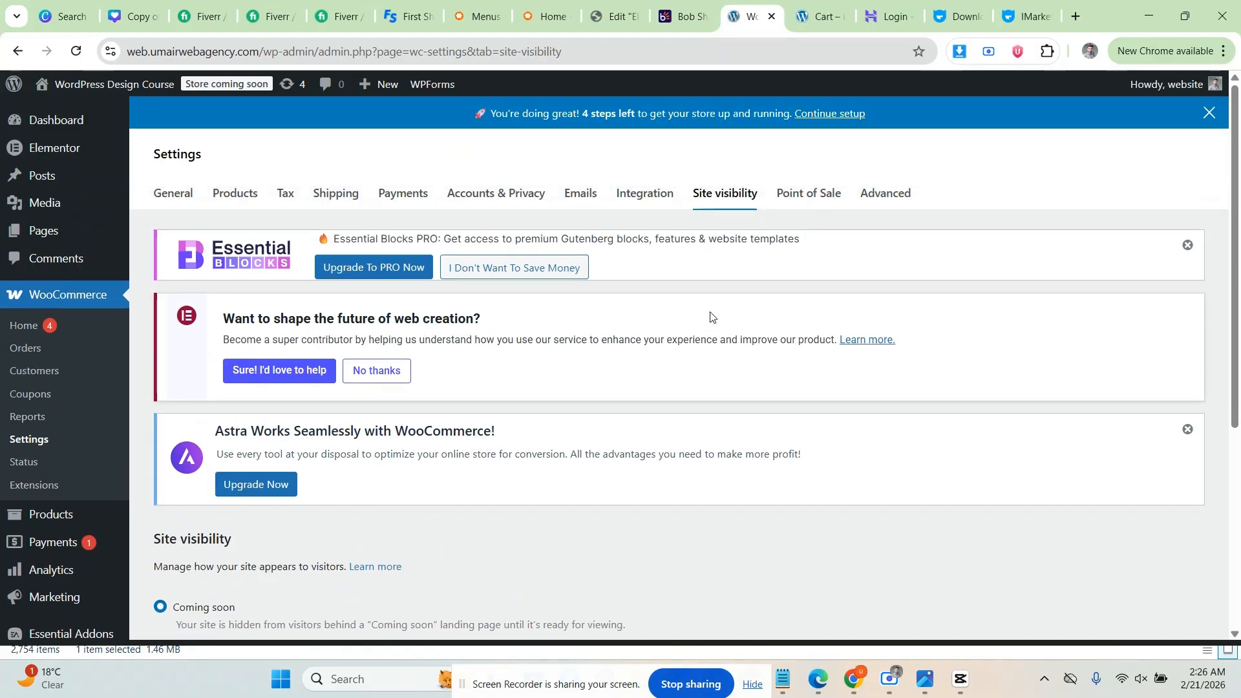
pyautogui.scroll(-4, 496, 319)
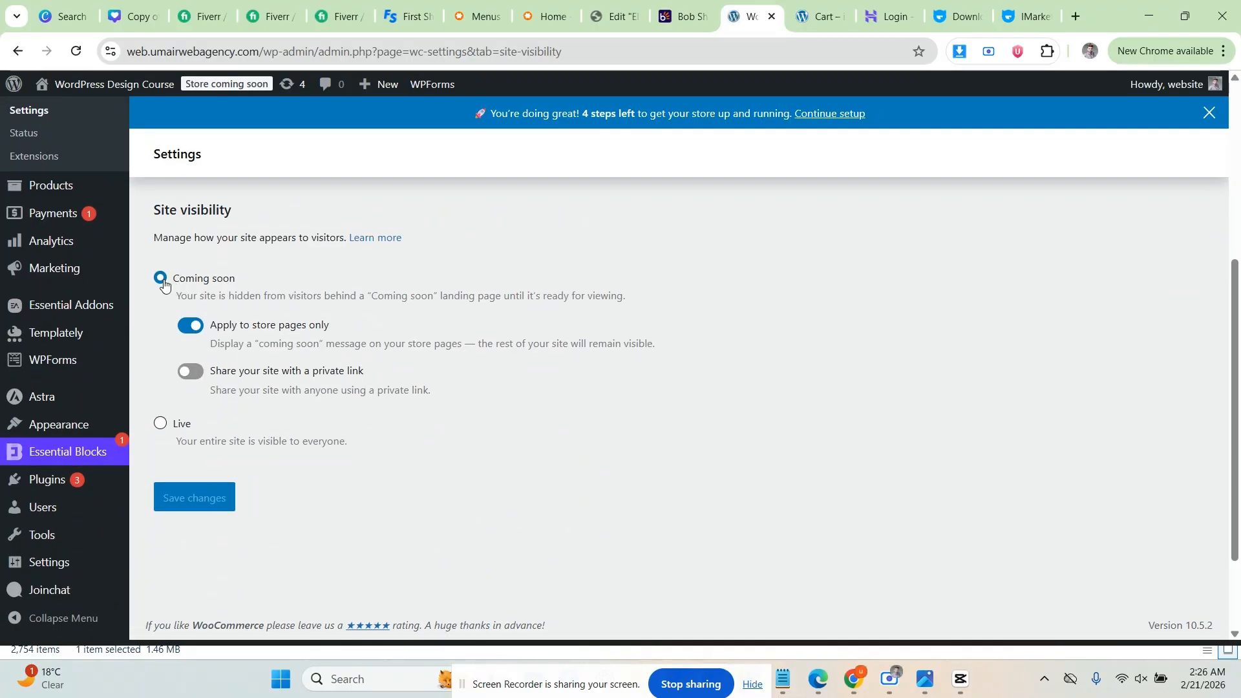
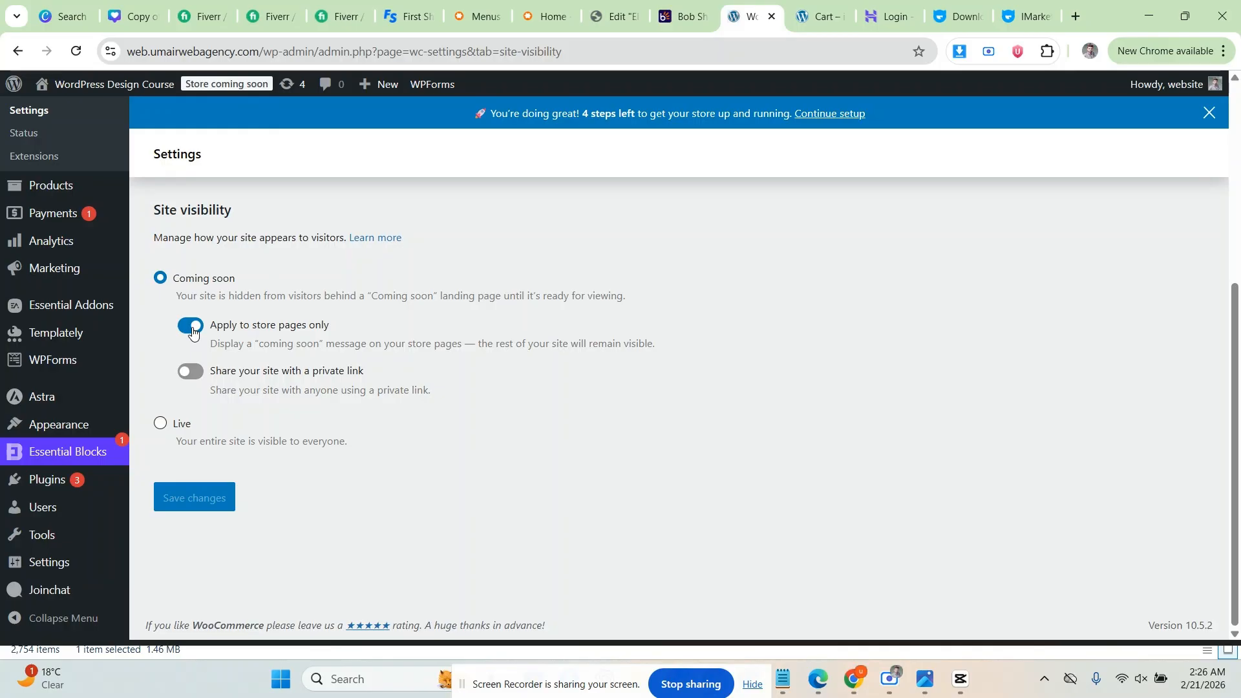
# Step: Switch the store's site visibility from Coming soon to Live and save the change
pyautogui.click(161, 422)
pyautogui.click(191, 406)
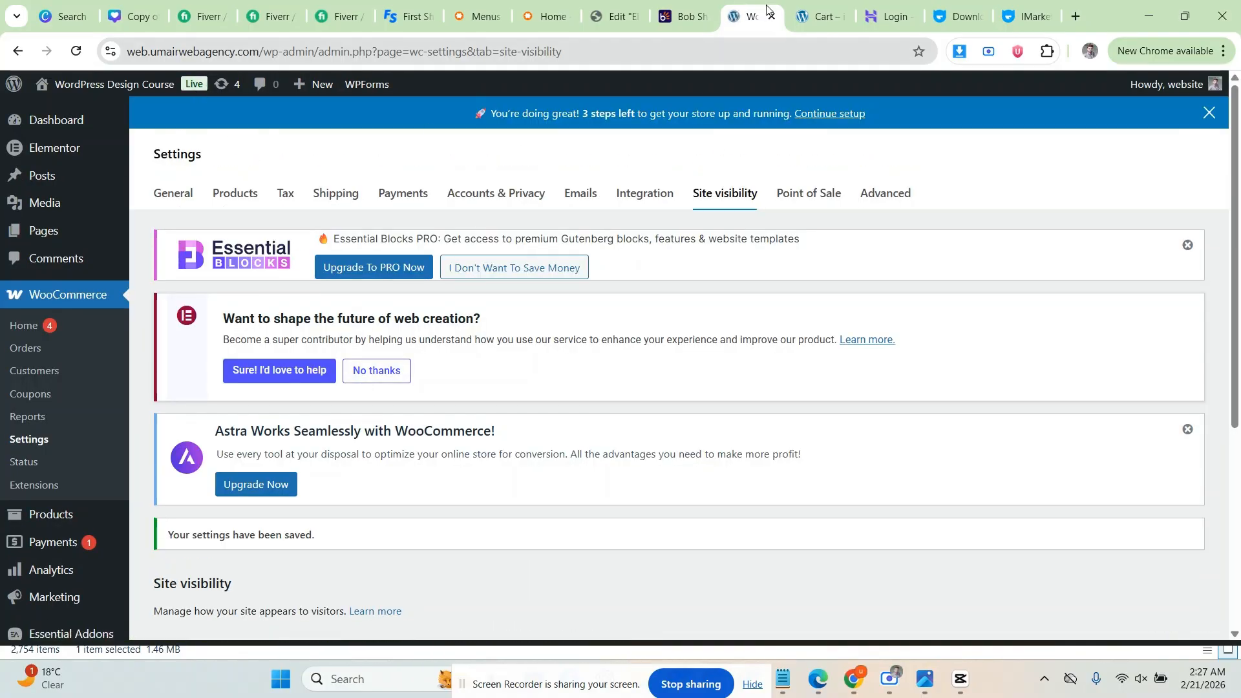
pyautogui.click(820, 16)
pyautogui.click(769, 3)
# Step: Check the iMarket demo shop's cart and home pages, then return to the settings
pyautogui.click(821, 3)
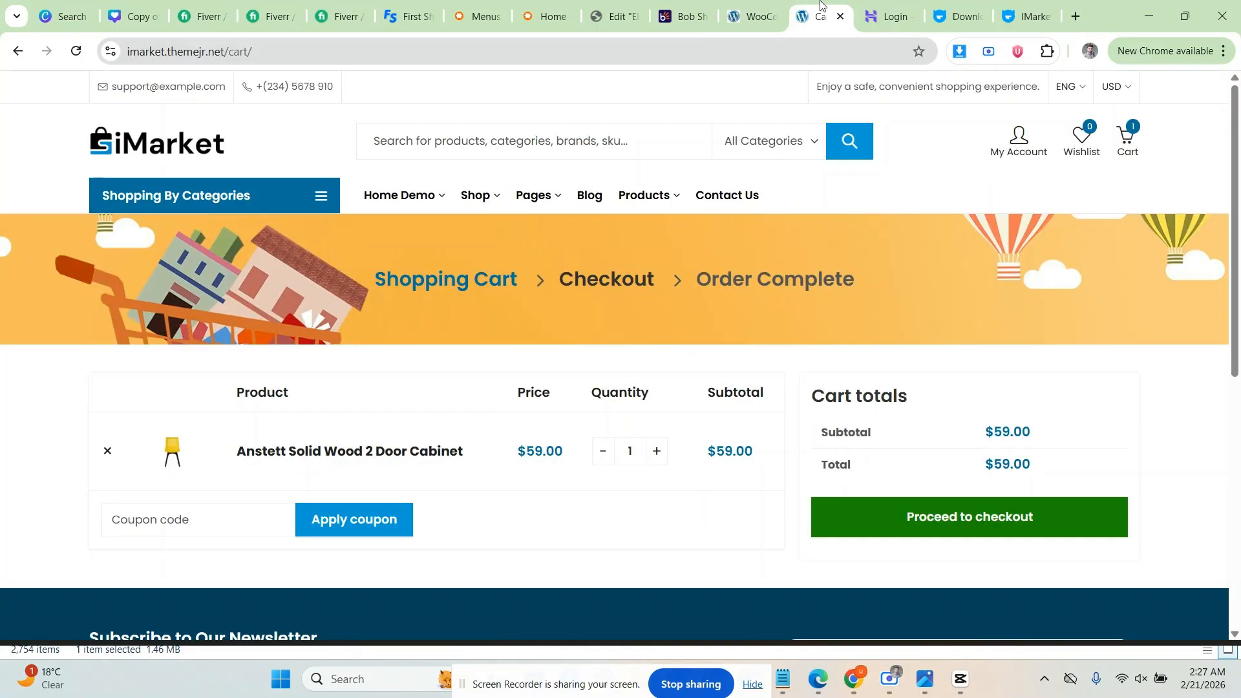
pyautogui.click(17, 51)
pyautogui.scroll(-8, 595, 141)
pyautogui.click(736, 8)
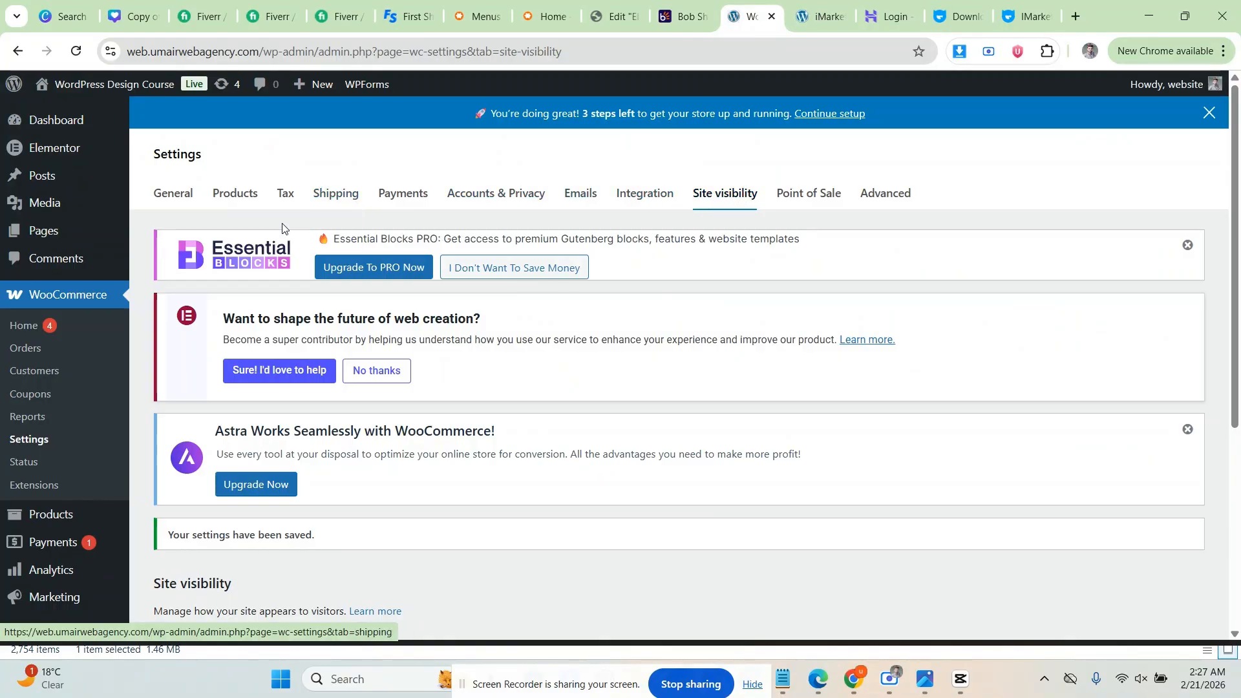
pyautogui.scroll(-5, 272, 259)
pyautogui.scroll(5, 268, 288)
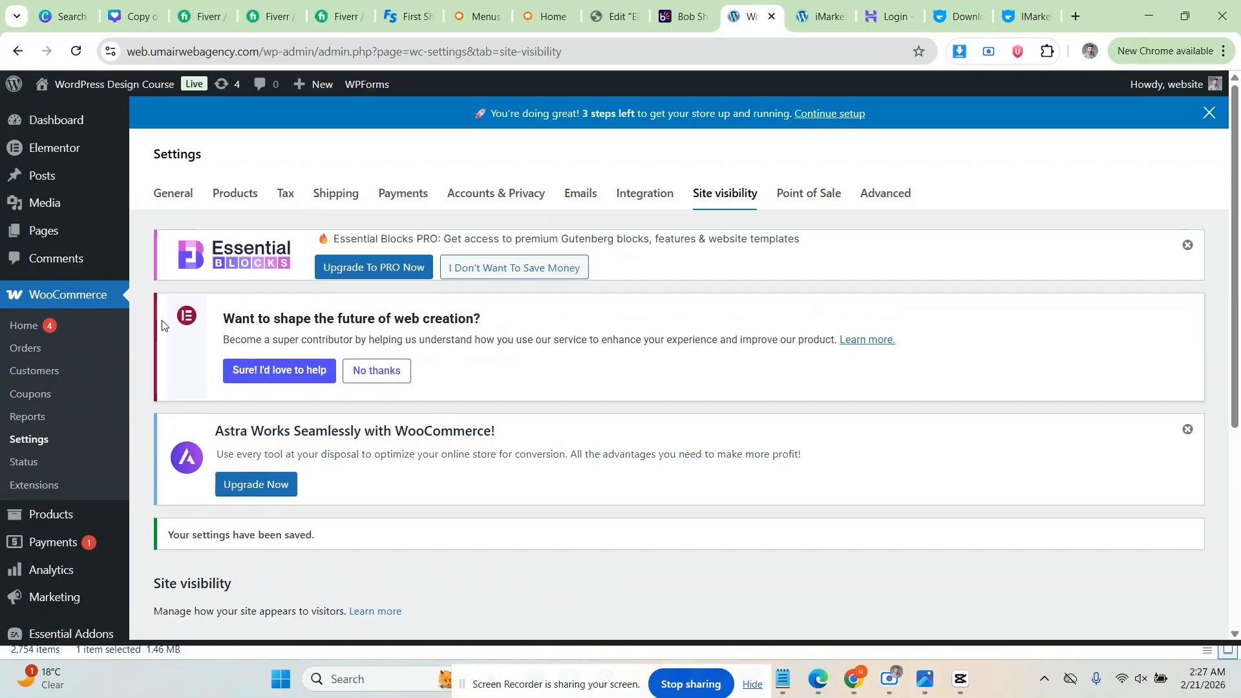
pyautogui.scroll(-1, 104, 311)
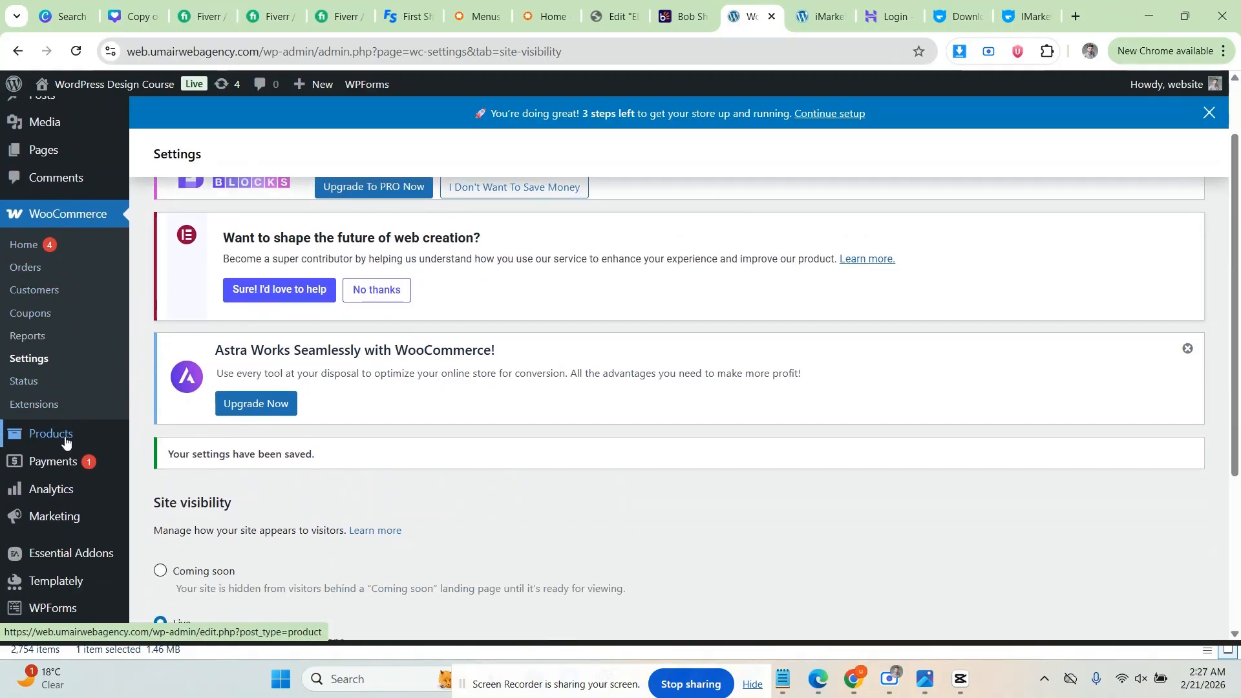
# Step: Start a new Physical product from the Products area and dismiss the Product name tour tip
pyautogui.moveTo(65, 441)
pyautogui.click(157, 438)
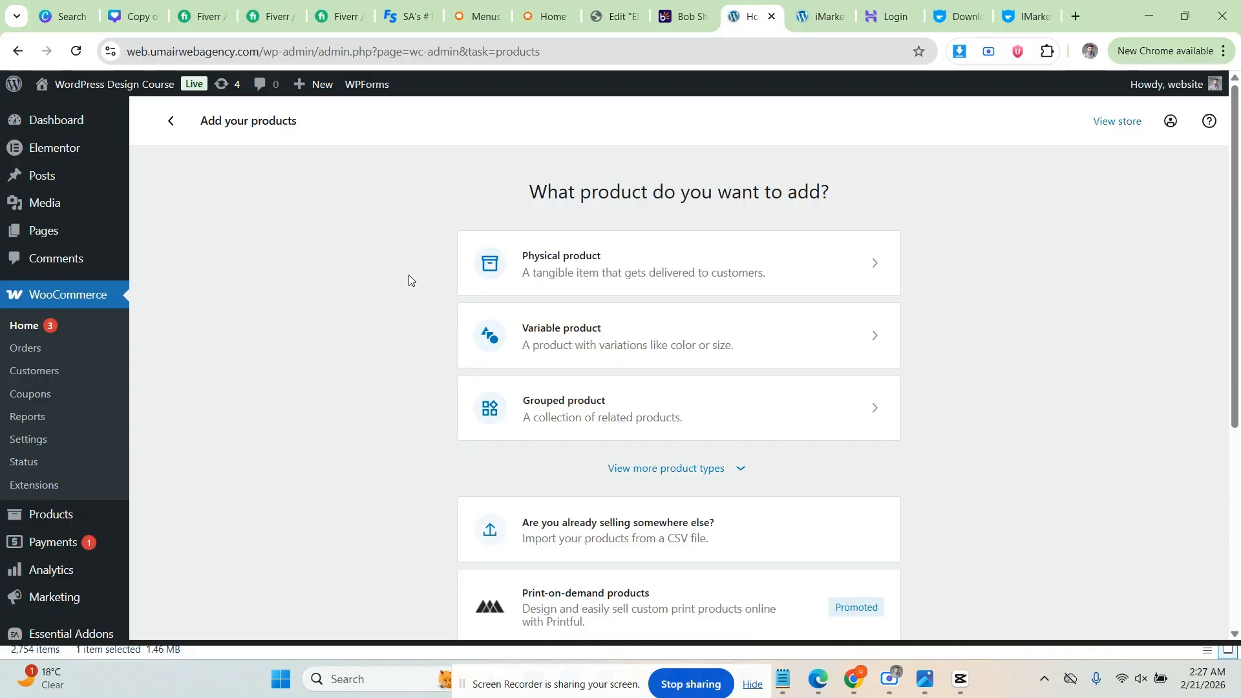
pyautogui.scroll(-2, 406, 274)
pyautogui.scroll(2, 400, 274)
pyautogui.click(598, 274)
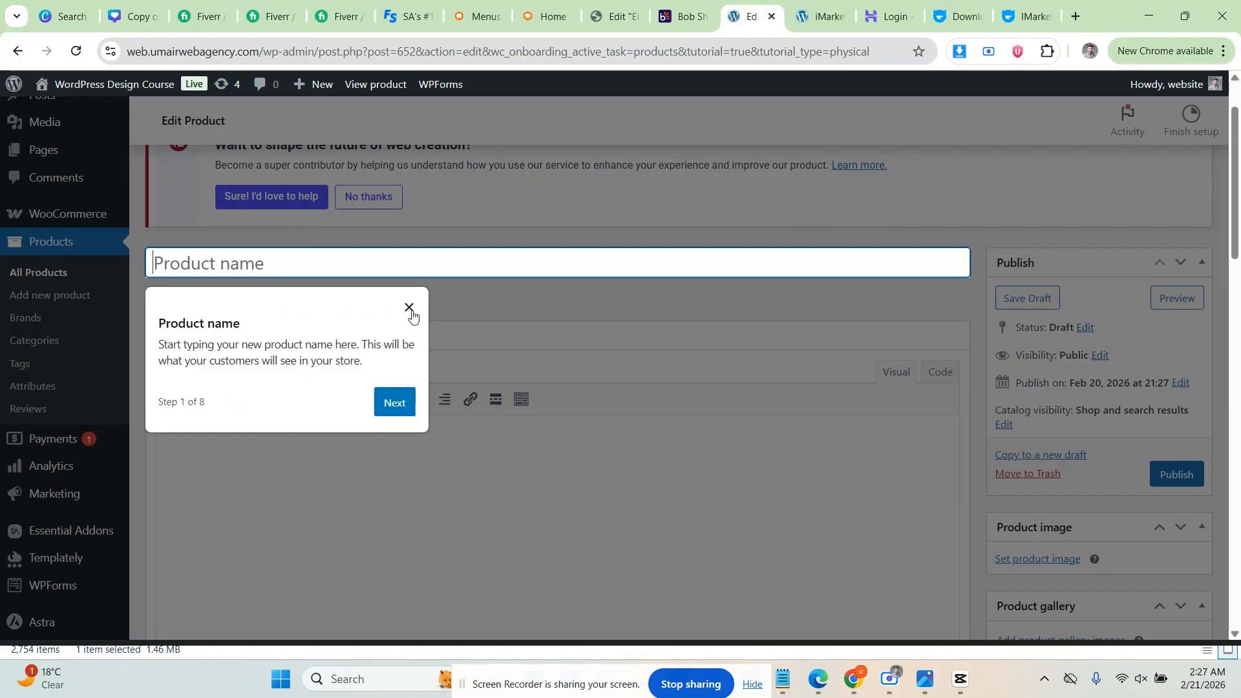
pyautogui.click(411, 313)
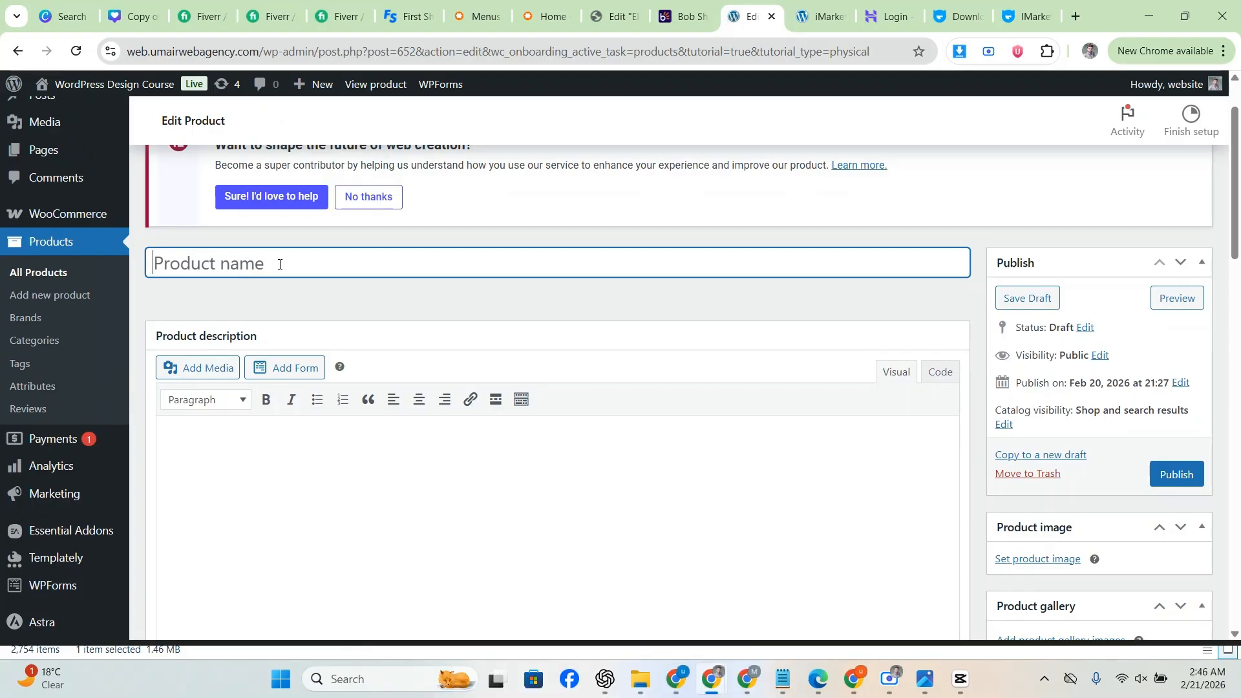
# Step: Copy the 'Anstett Solid Wood 2 Door Cabinet' title from iMarket into the Product name
pyautogui.click(820, 16)
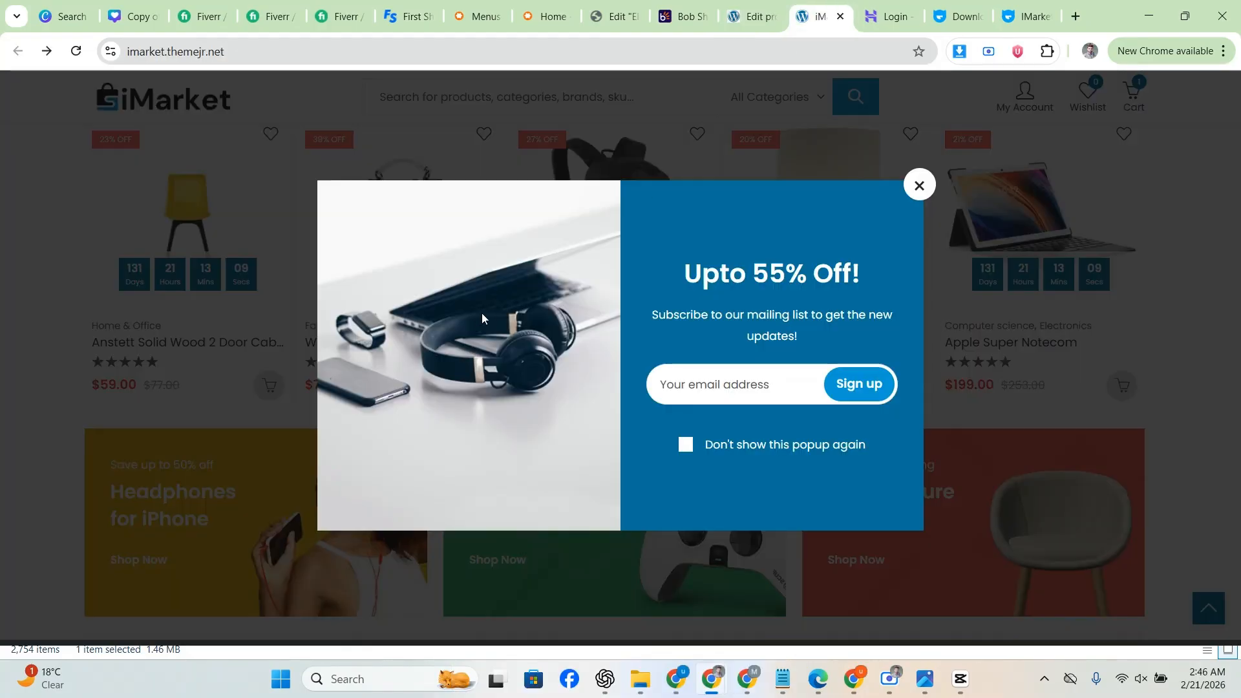
pyautogui.click(918, 186)
pyautogui.scroll(-2, 95, 279)
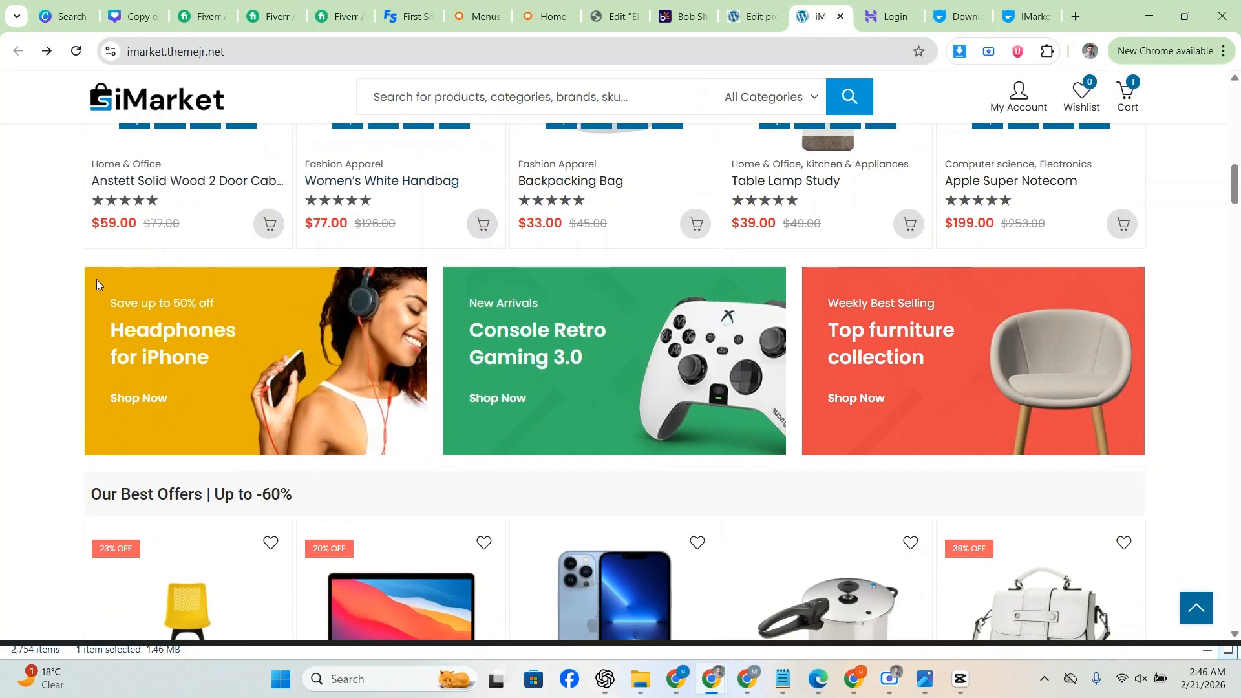
pyautogui.scroll(3, 39, 287)
pyautogui.click(96, 296)
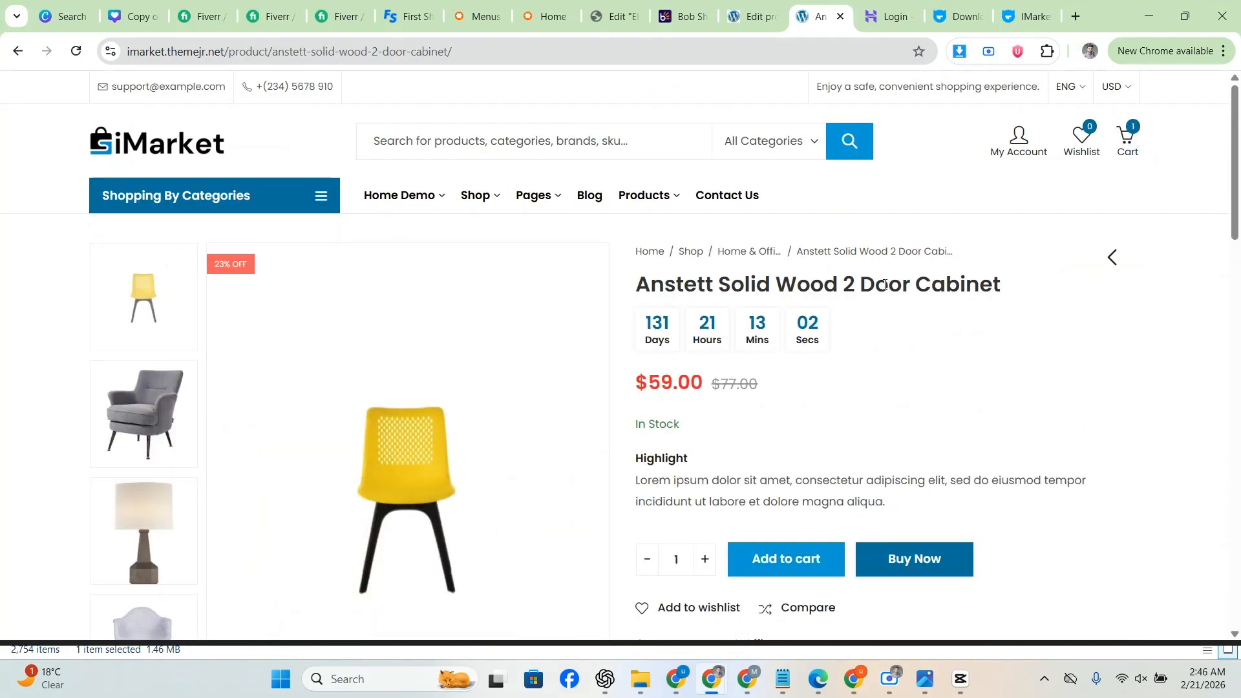
pyautogui.tripleClick(885, 285)
pyautogui.hotkey('ctrl', 'c')
pyautogui.click(779, 12)
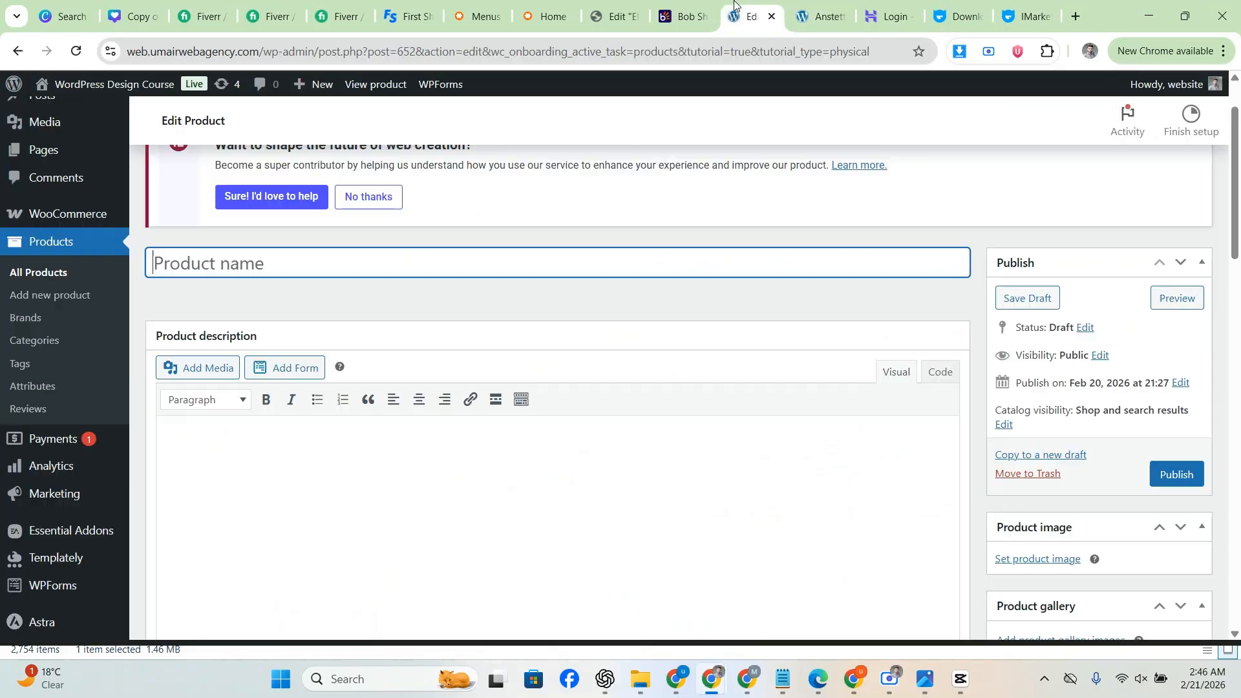
pyautogui.hotkey('ctrl', 'v')
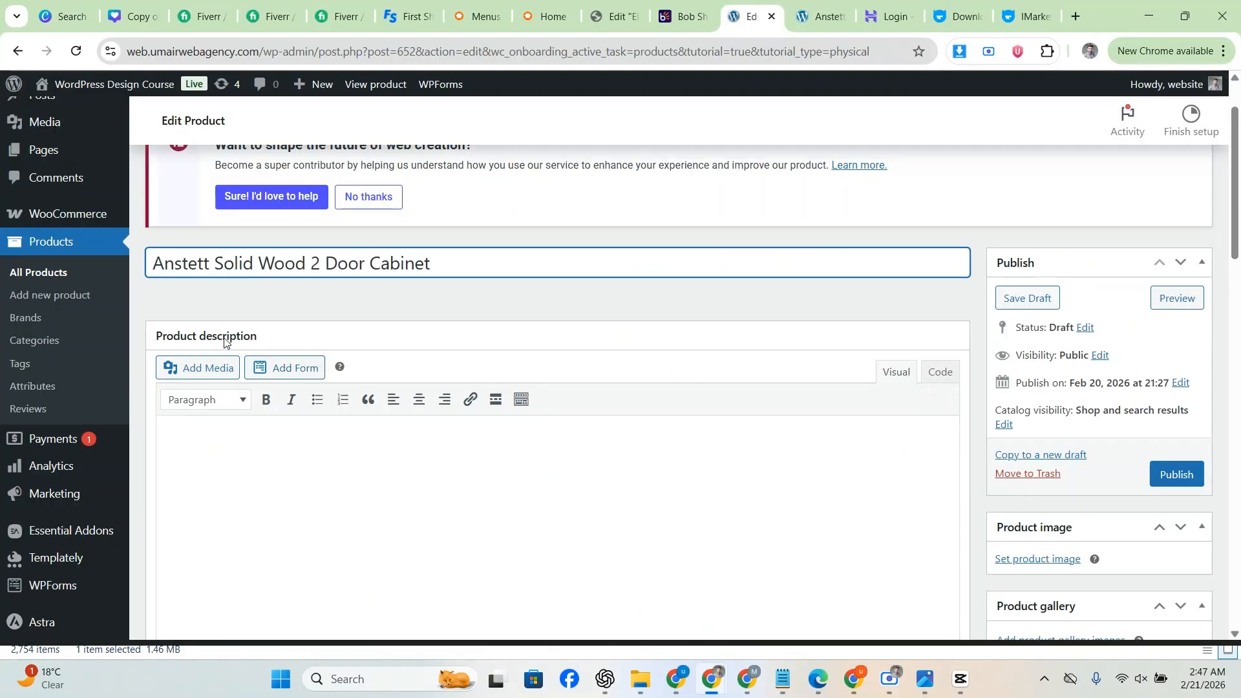
pyautogui.click(258, 443)
# Step: Copy the demo product's Description paragraph into the product description editor
pyautogui.hotkey('ctrl', 'Tab')
pyautogui.scroll(-3, 769, 291)
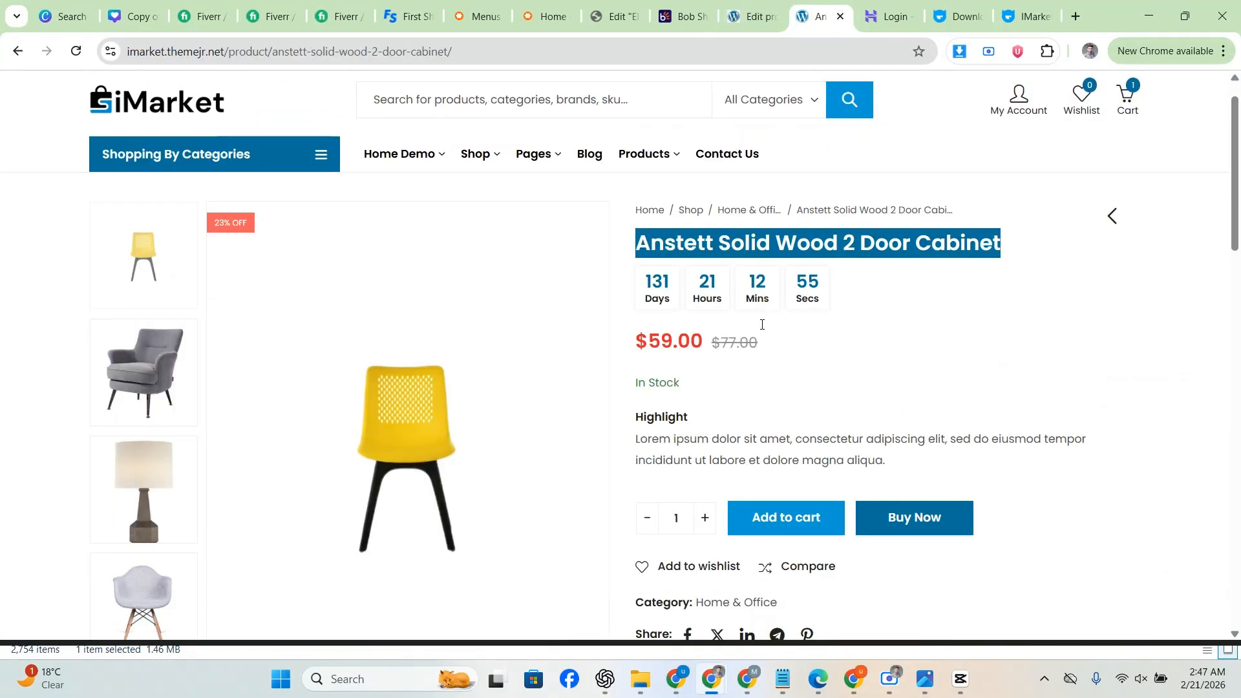
pyautogui.scroll(-5, 669, 292)
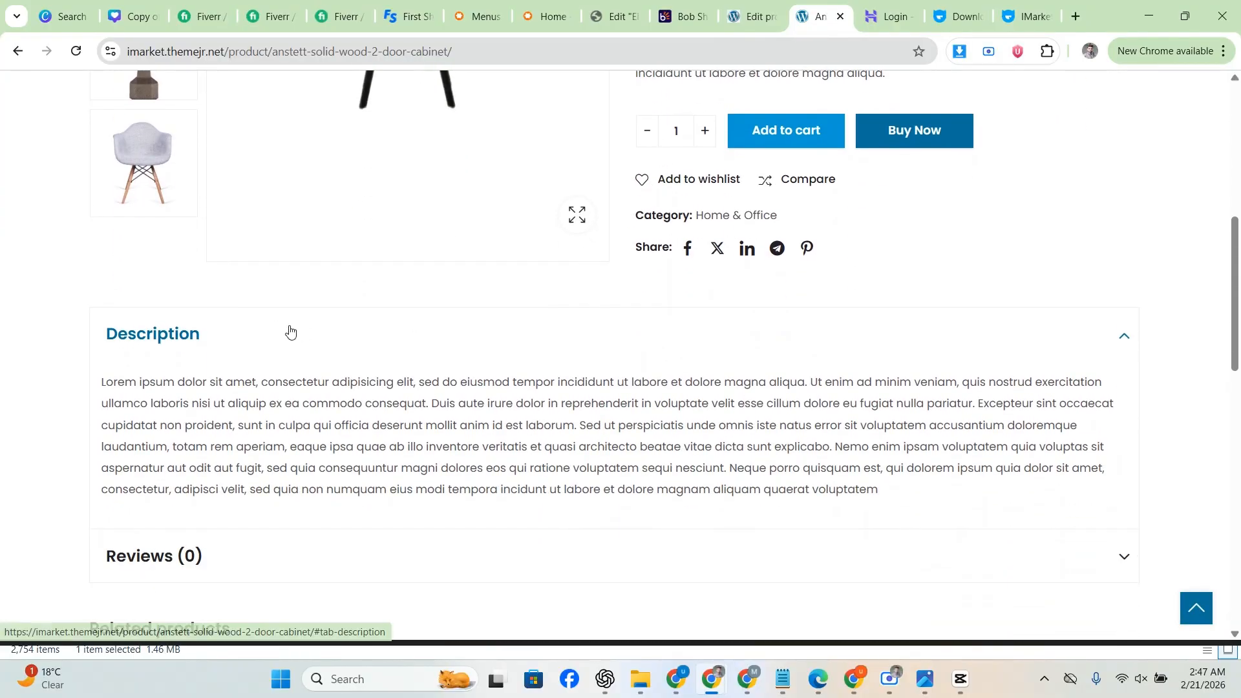
pyautogui.doubleClick(268, 351)
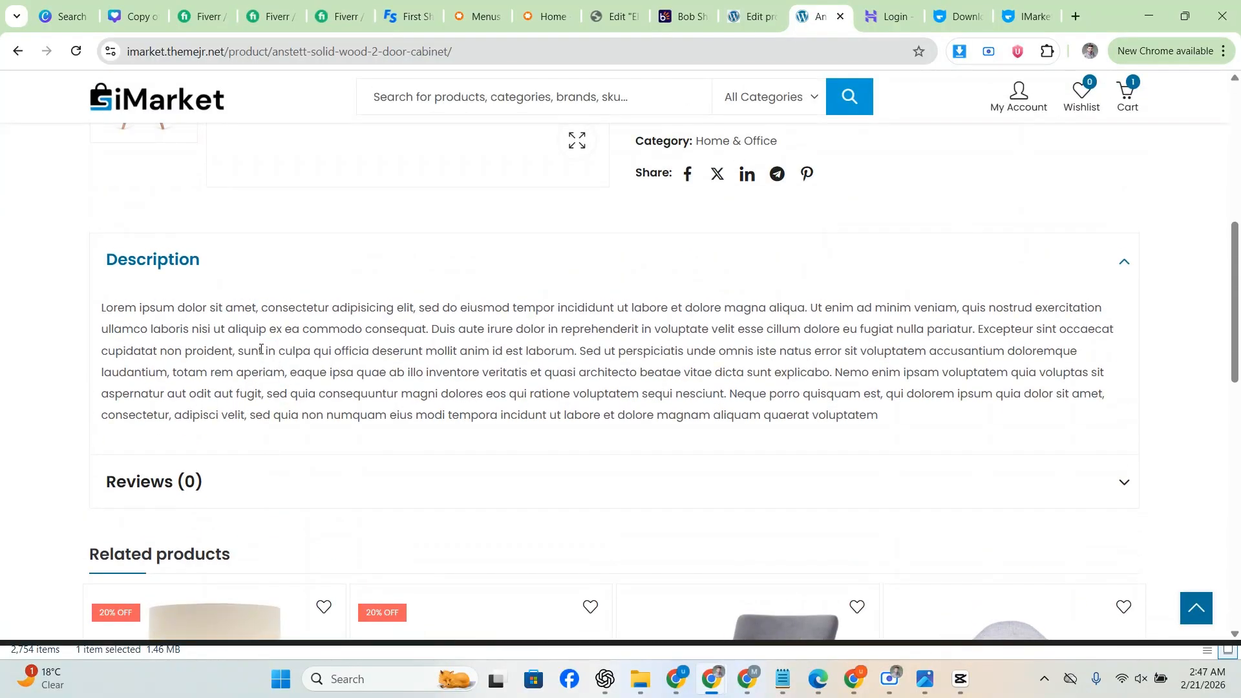
pyautogui.tripleClick(262, 349)
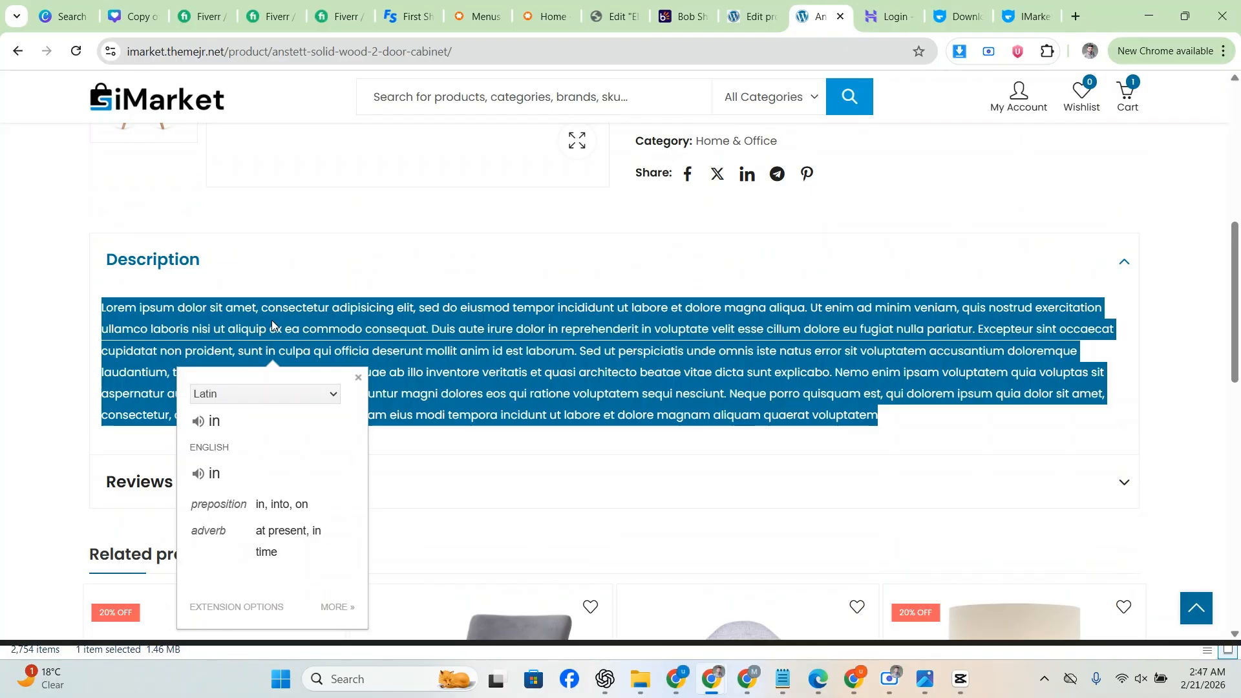
pyautogui.click(272, 325)
pyautogui.doubleClick(275, 329)
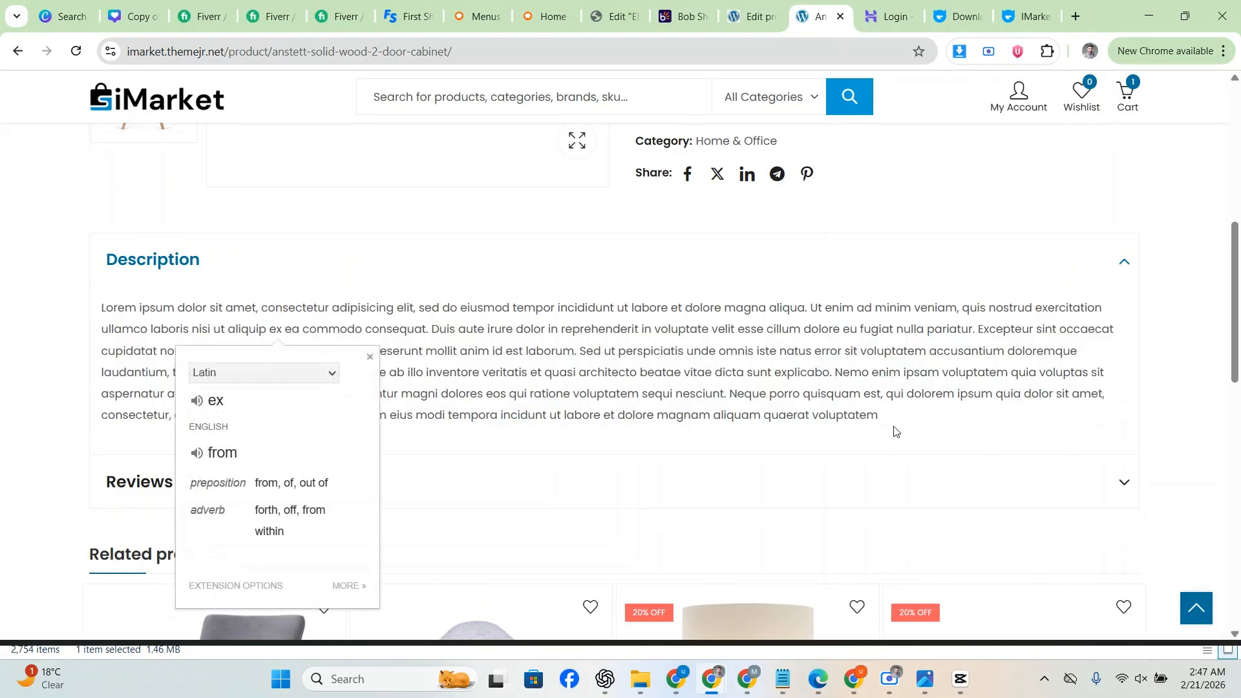
pyautogui.moveTo(895, 432); pyautogui.dragTo(82, 315)
pyautogui.hotkey('ctrl', 'c')
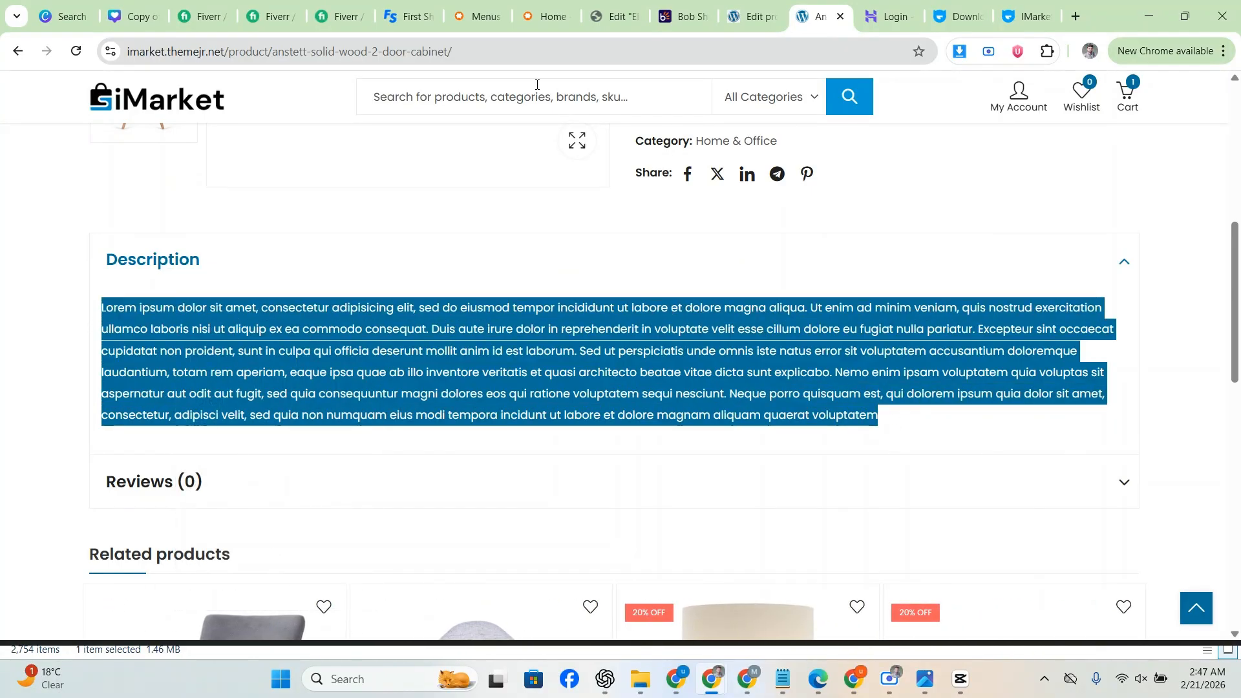
pyautogui.click(752, 16)
pyautogui.hotkey('ctrl', 'v')
# Step: Keep Simple product as the product type and check the demo page's price
pyautogui.scroll(-3, 354, 393)
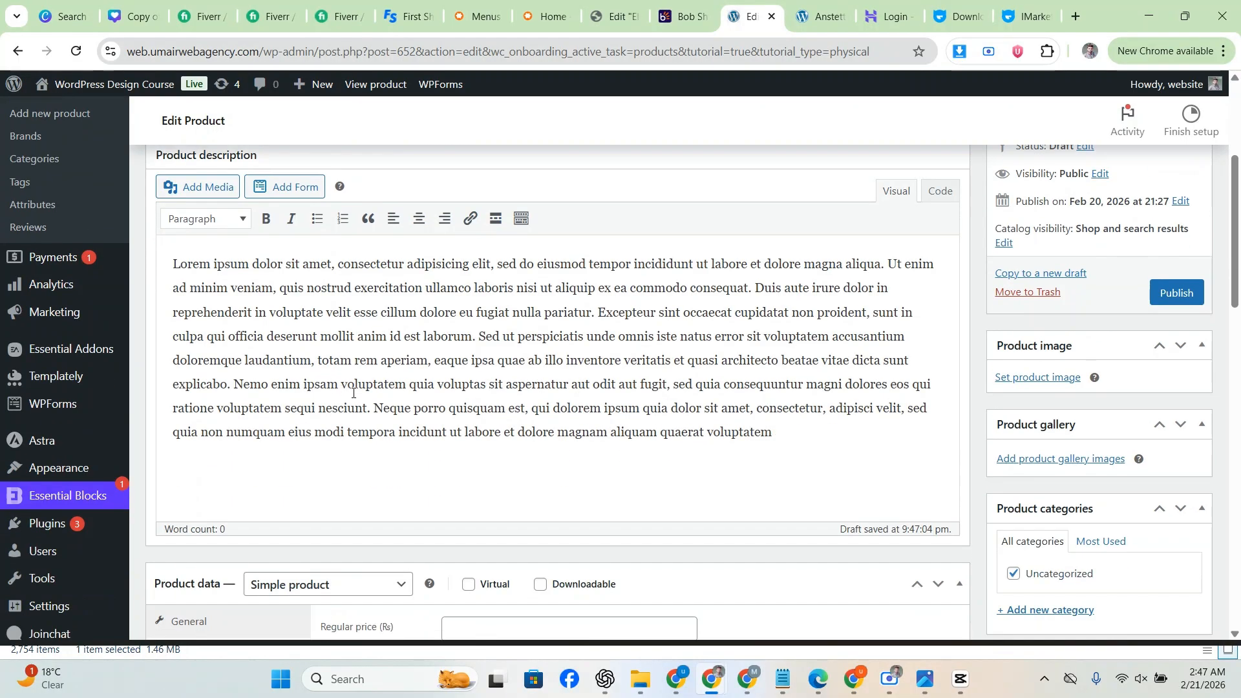
pyautogui.scroll(-4, 354, 393)
pyautogui.scroll(-1, 355, 343)
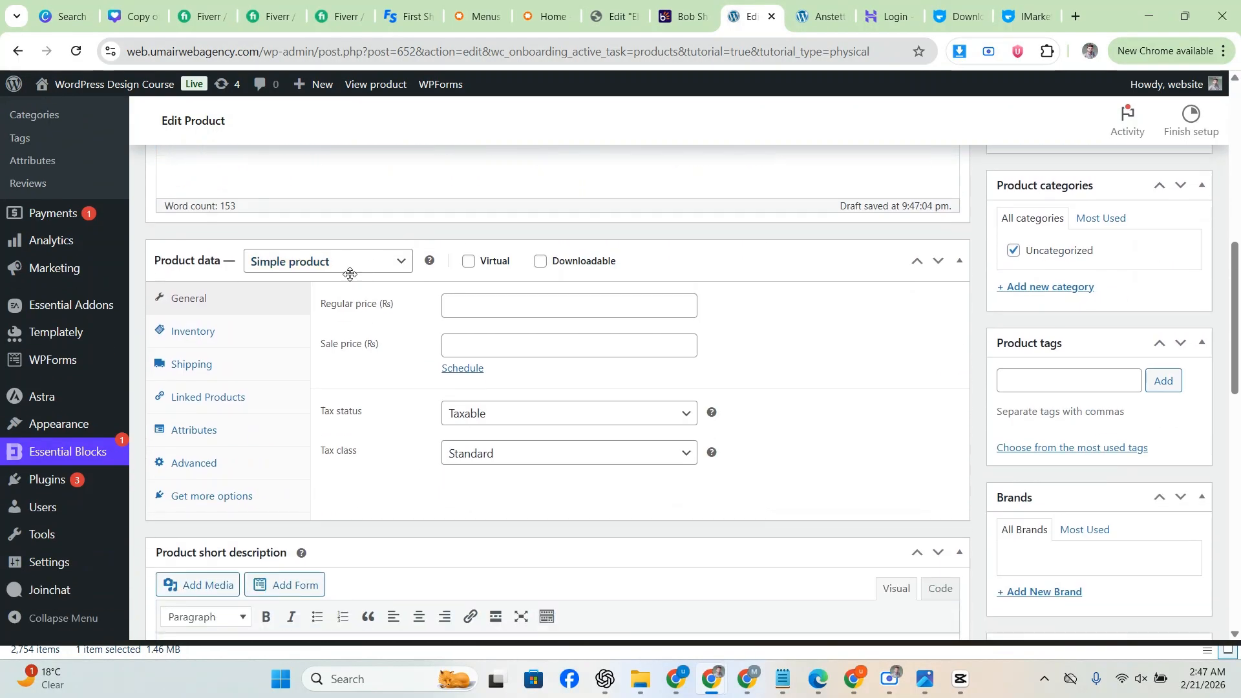
pyautogui.click(349, 266)
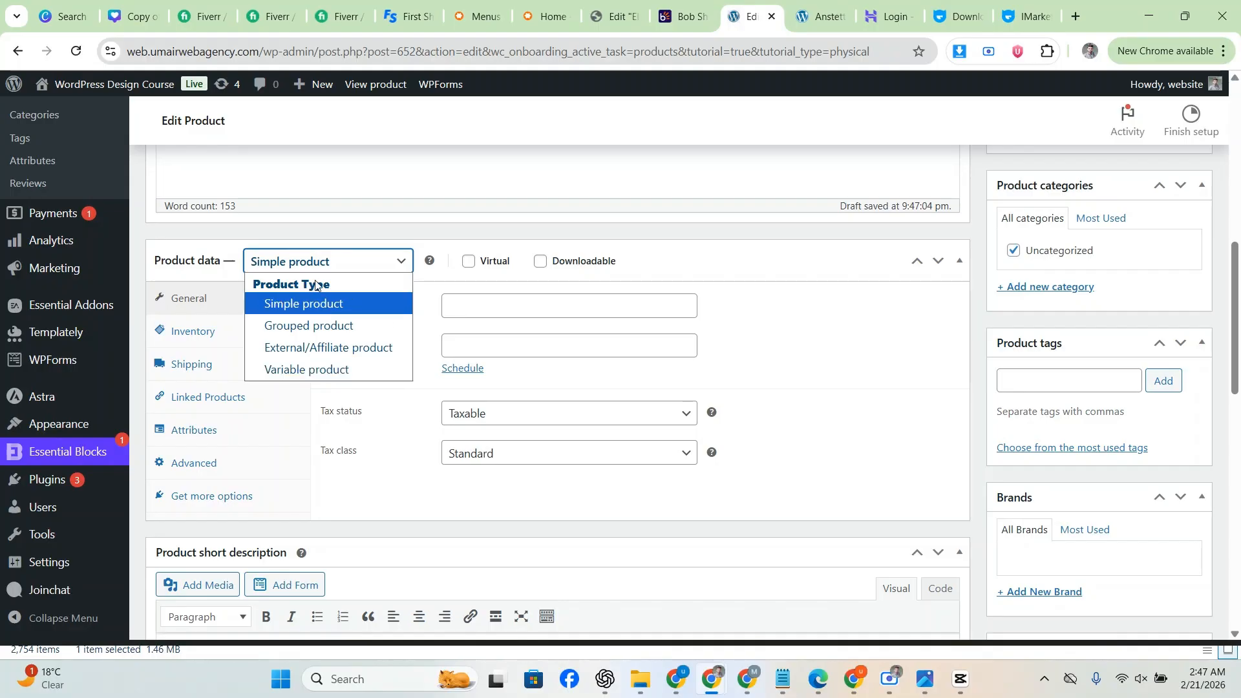
pyautogui.click(310, 304)
pyautogui.click(511, 304)
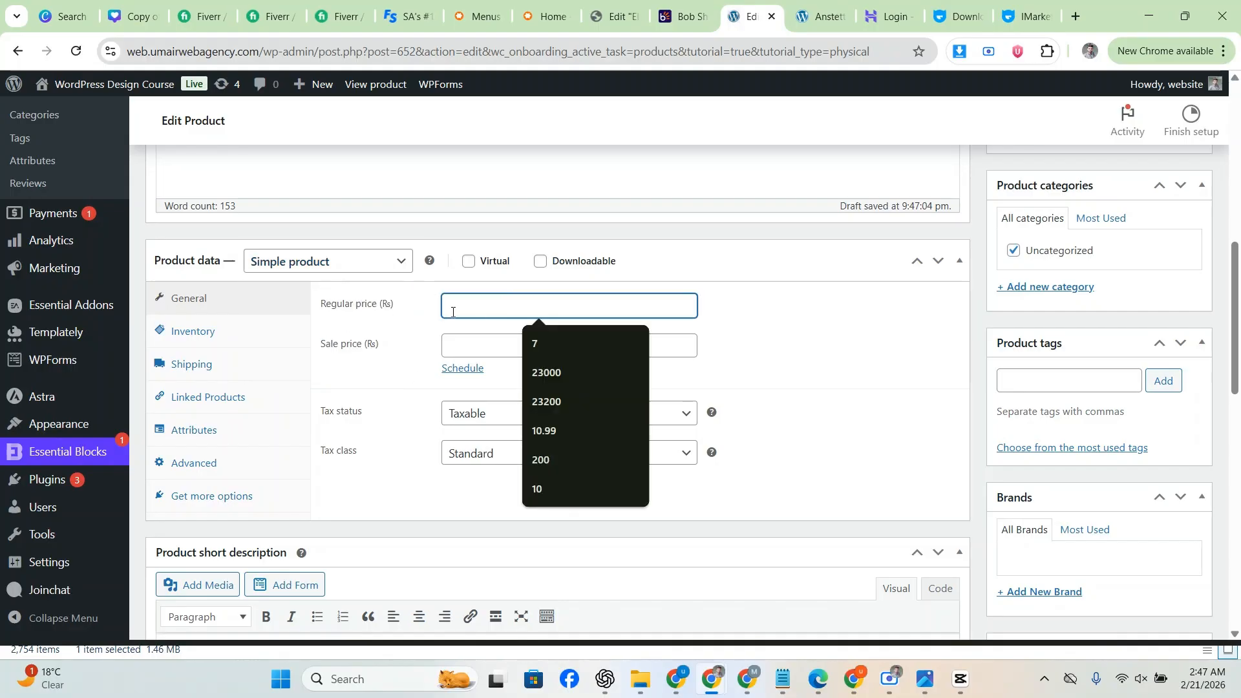
pyautogui.hotkey('ctrl', 'Tab')
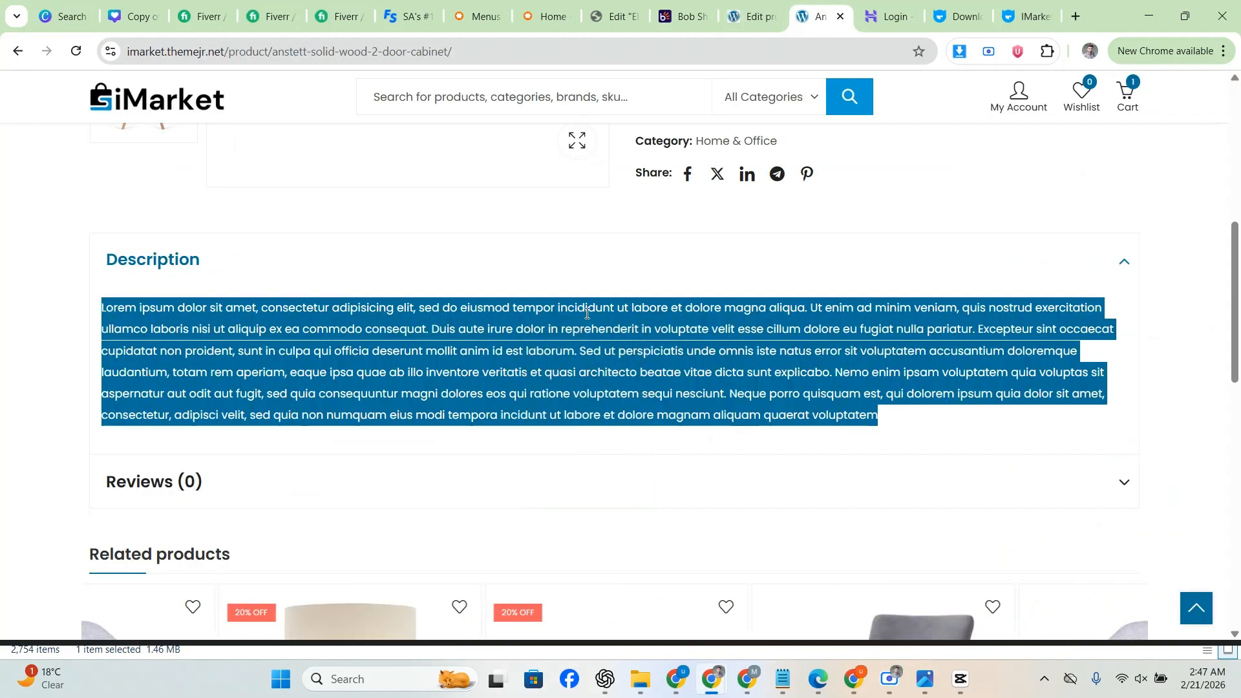
pyautogui.scroll(8, 674, 313)
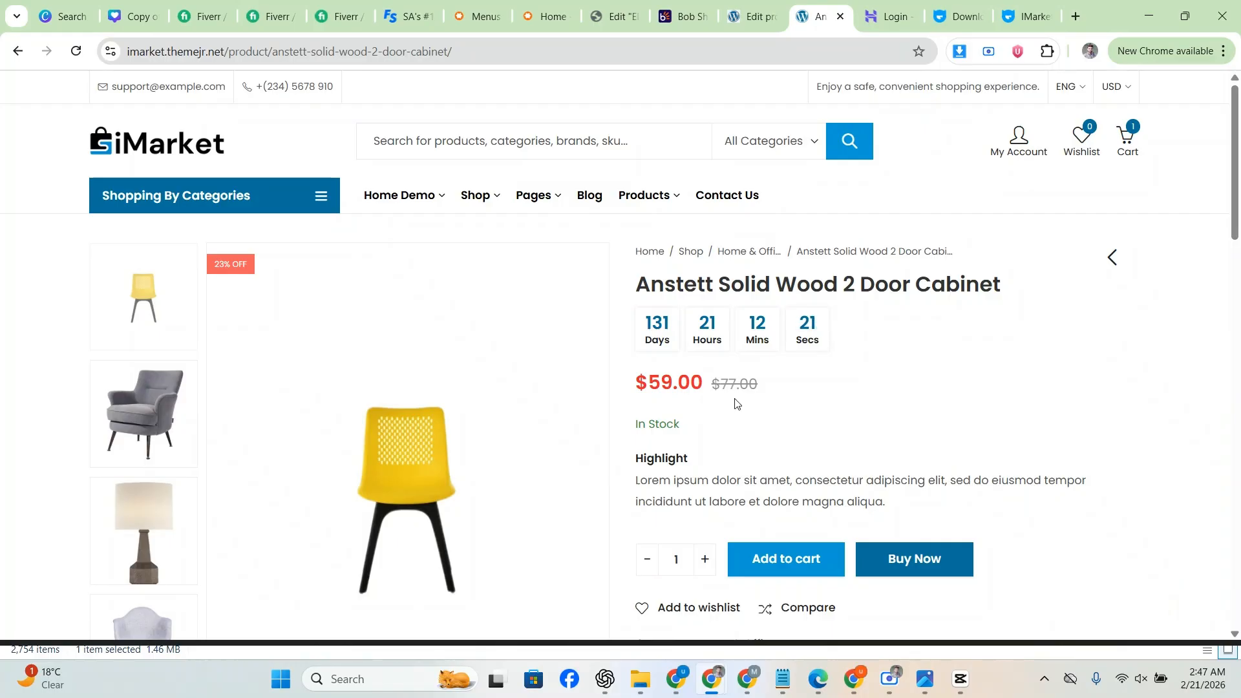
pyautogui.hotkey('ctrl', 'shift', 'Tab')
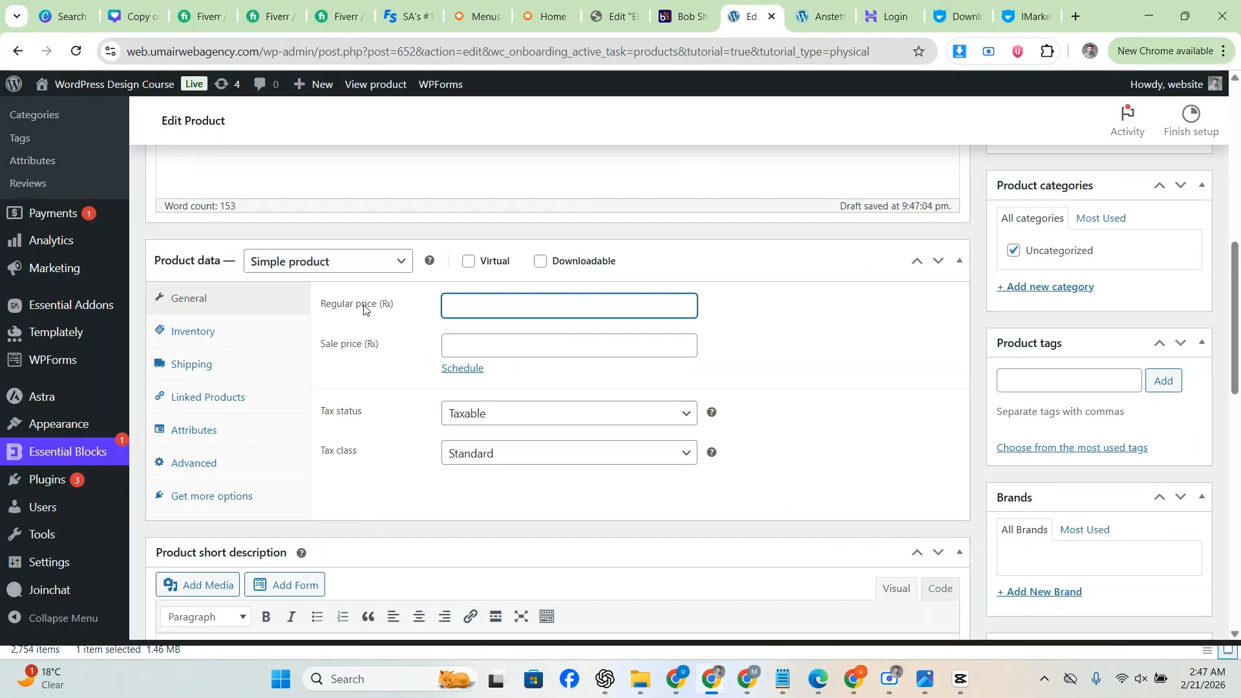
# Step: Enter a regular price of 20000 and a sale price of 15000
pyautogui.click(496, 304)
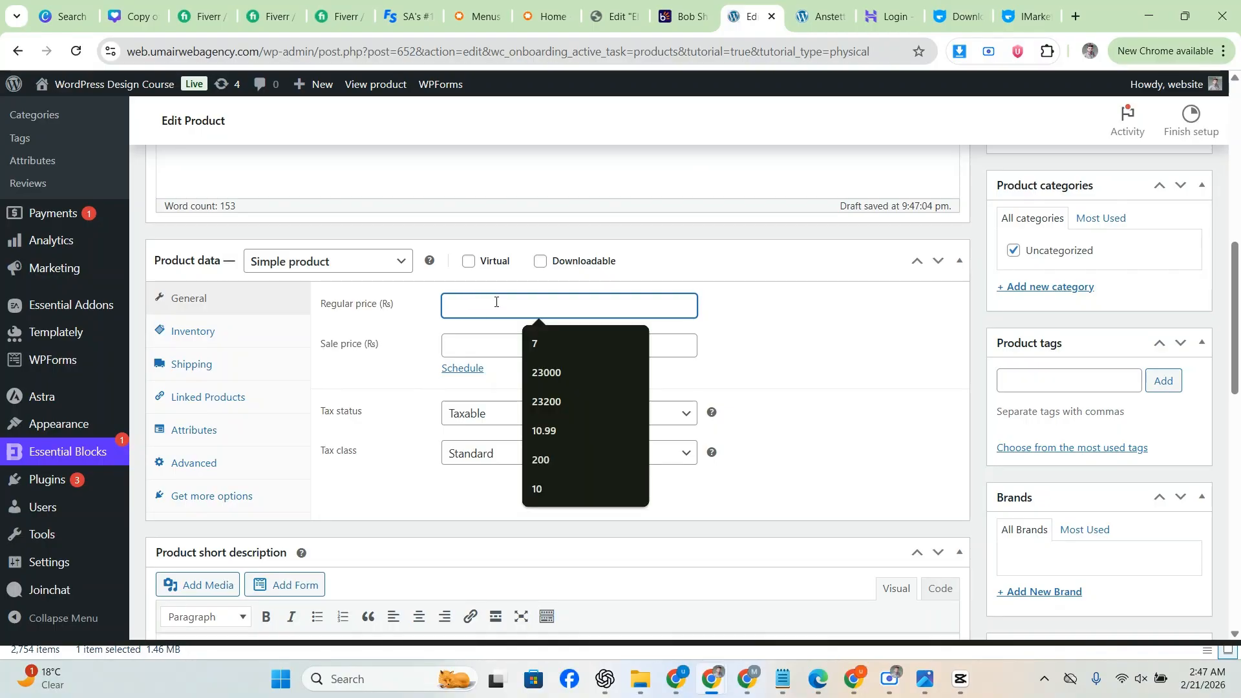
pyautogui.write('2000')
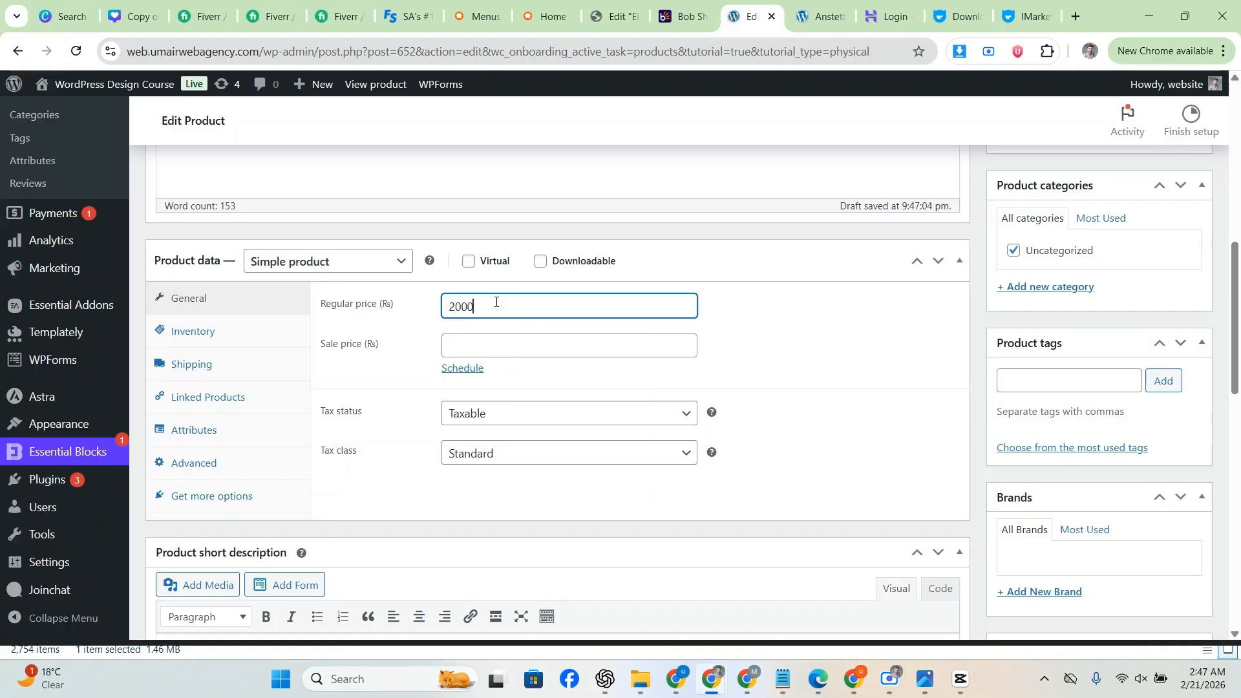
pyautogui.write('0')
pyautogui.click(499, 352)
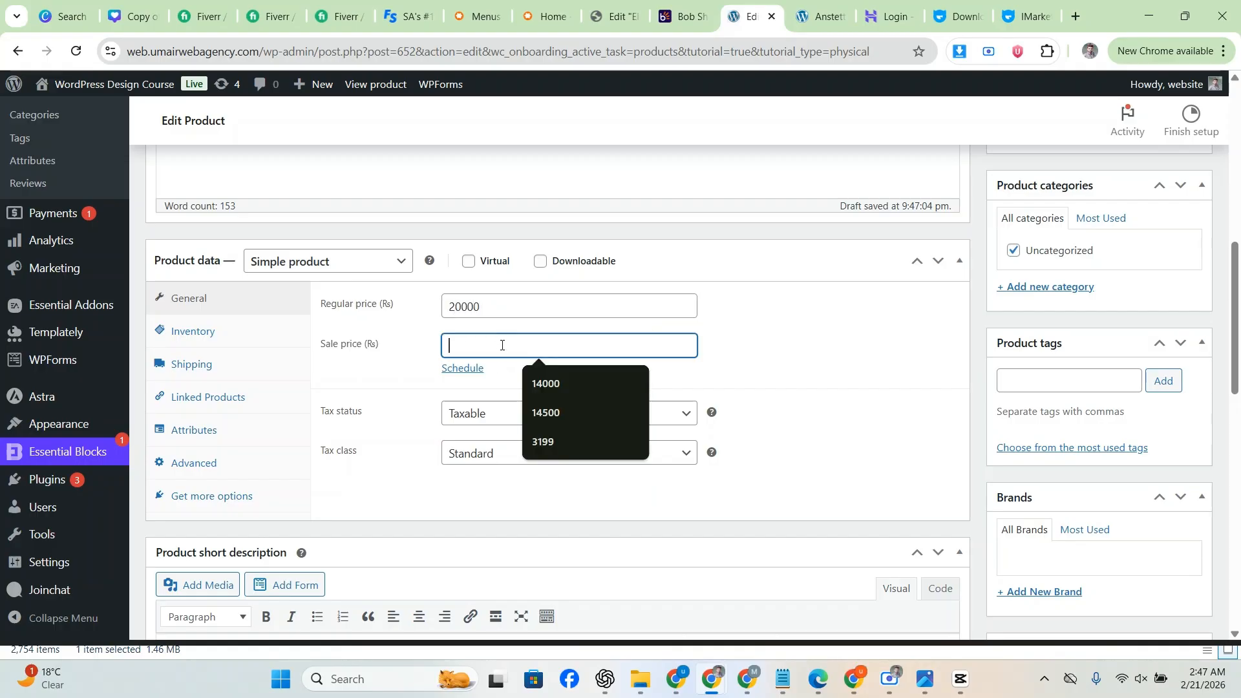
pyautogui.write('15000')
pyautogui.click(757, 323)
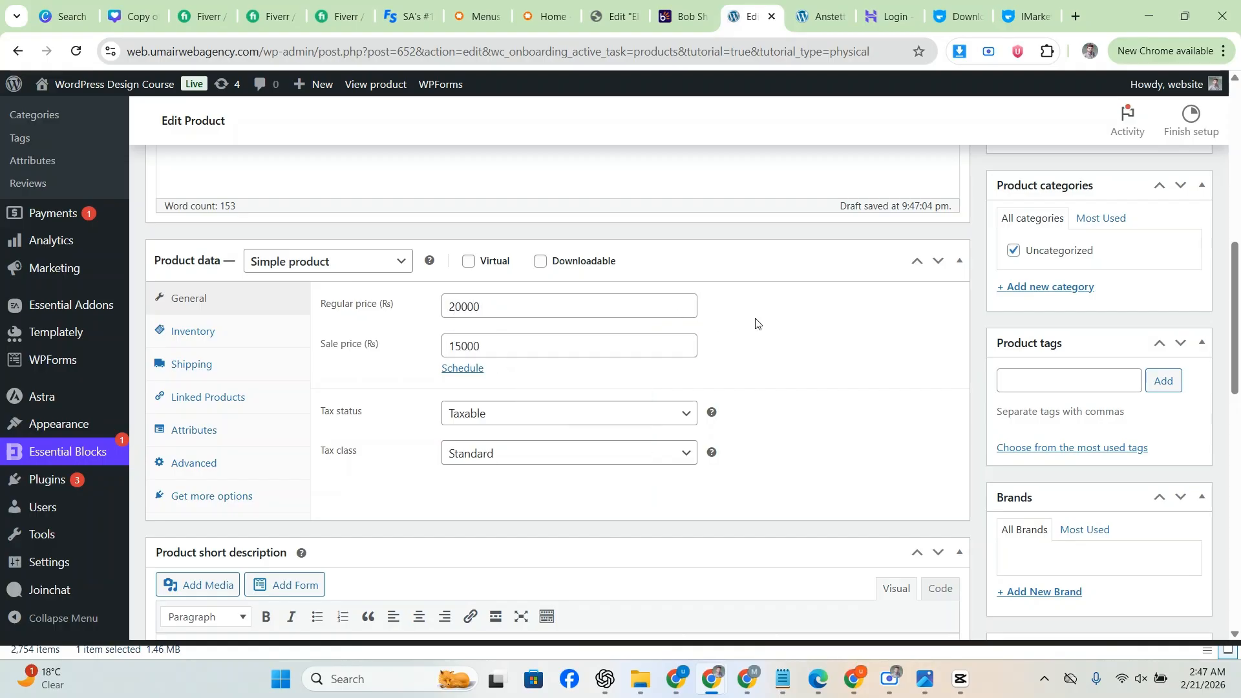
pyautogui.click(354, 346)
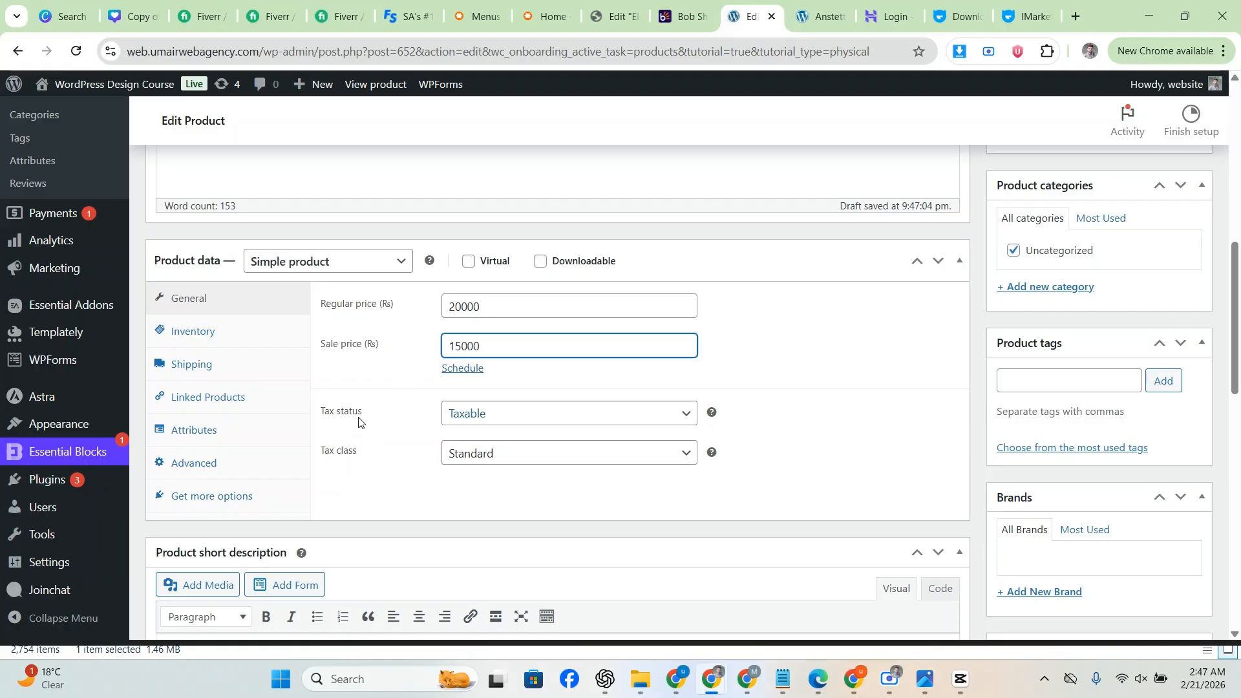
pyautogui.click(384, 452)
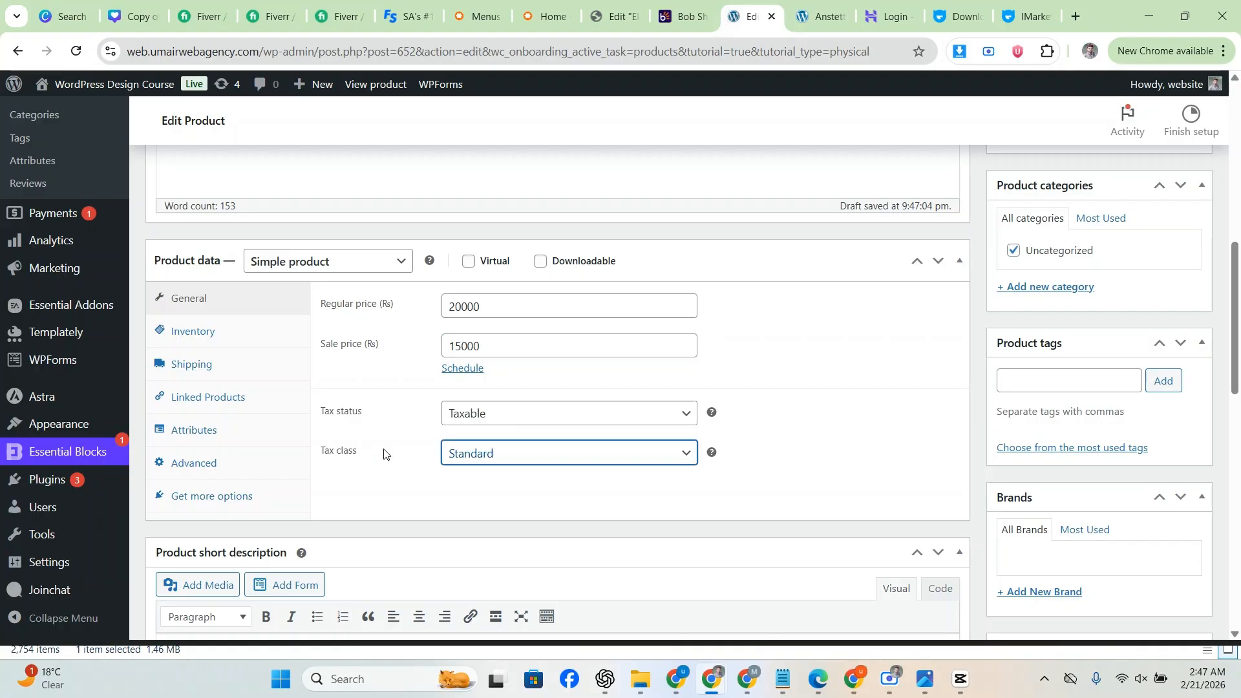
pyautogui.click(256, 337)
# Step: Turn on stock tracking with a quantity of 20 and allow backorders
pyautogui.click(464, 298)
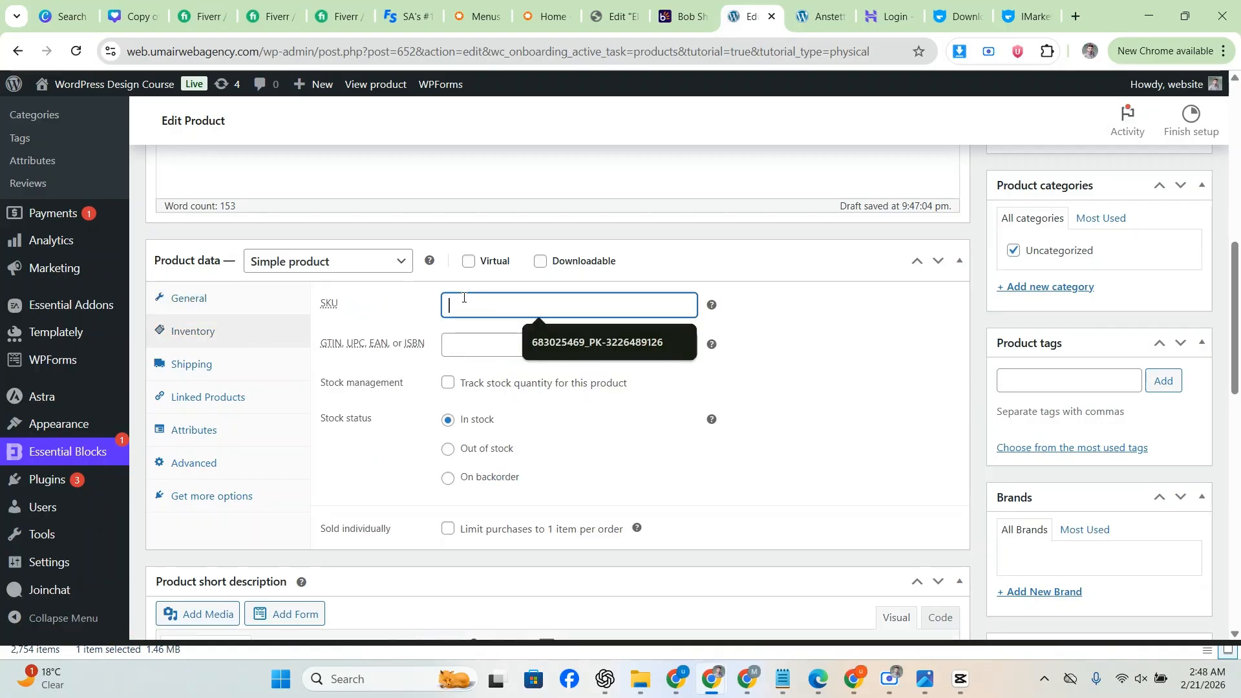
pyautogui.click(815, 16)
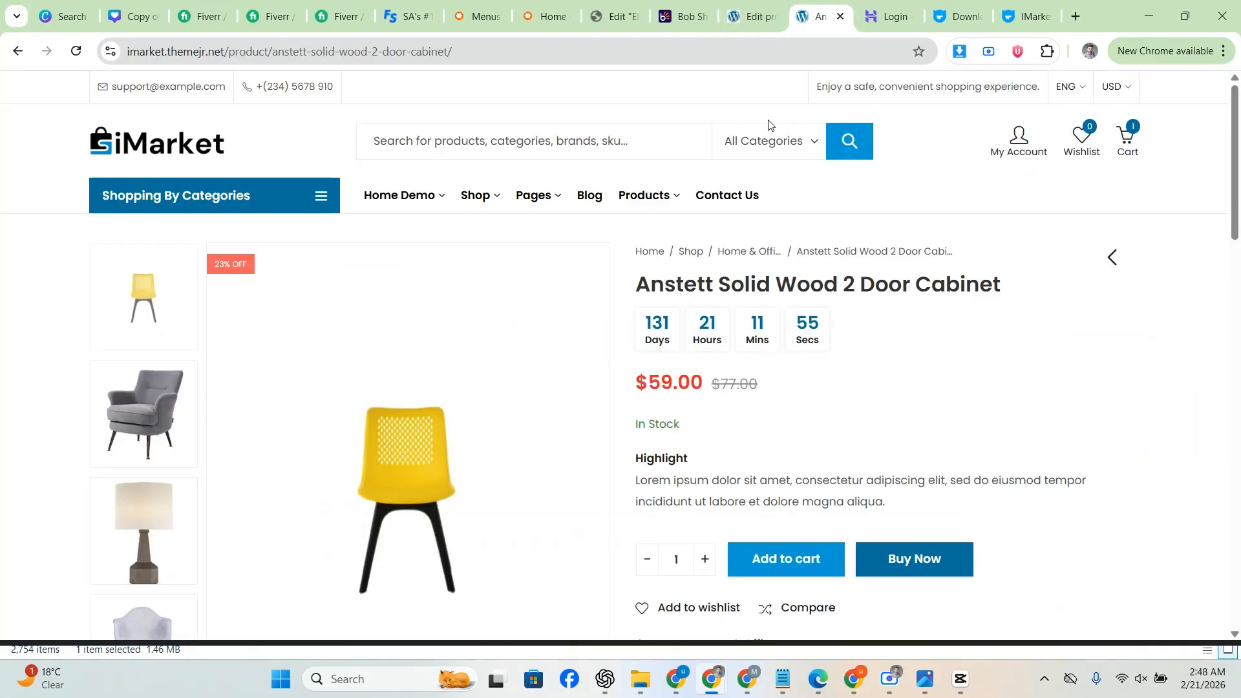
pyautogui.scroll(-4, 801, 336)
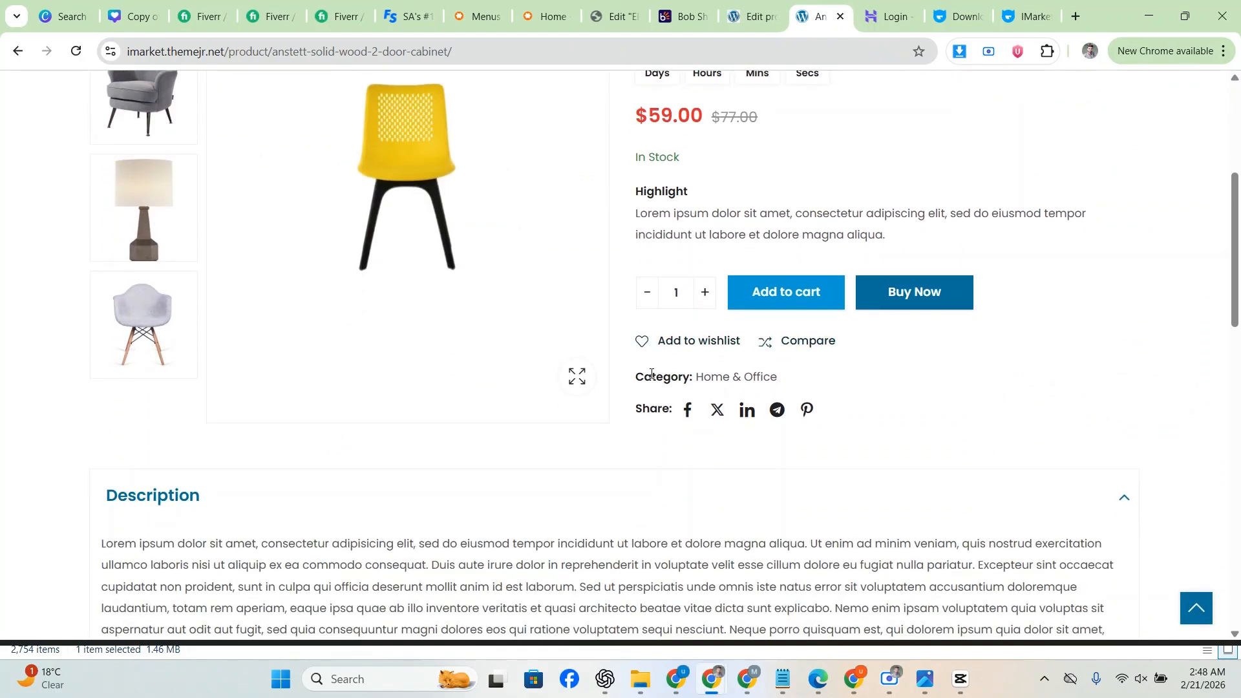
pyautogui.hotkey('ctrl', 'shift', 'Tab')
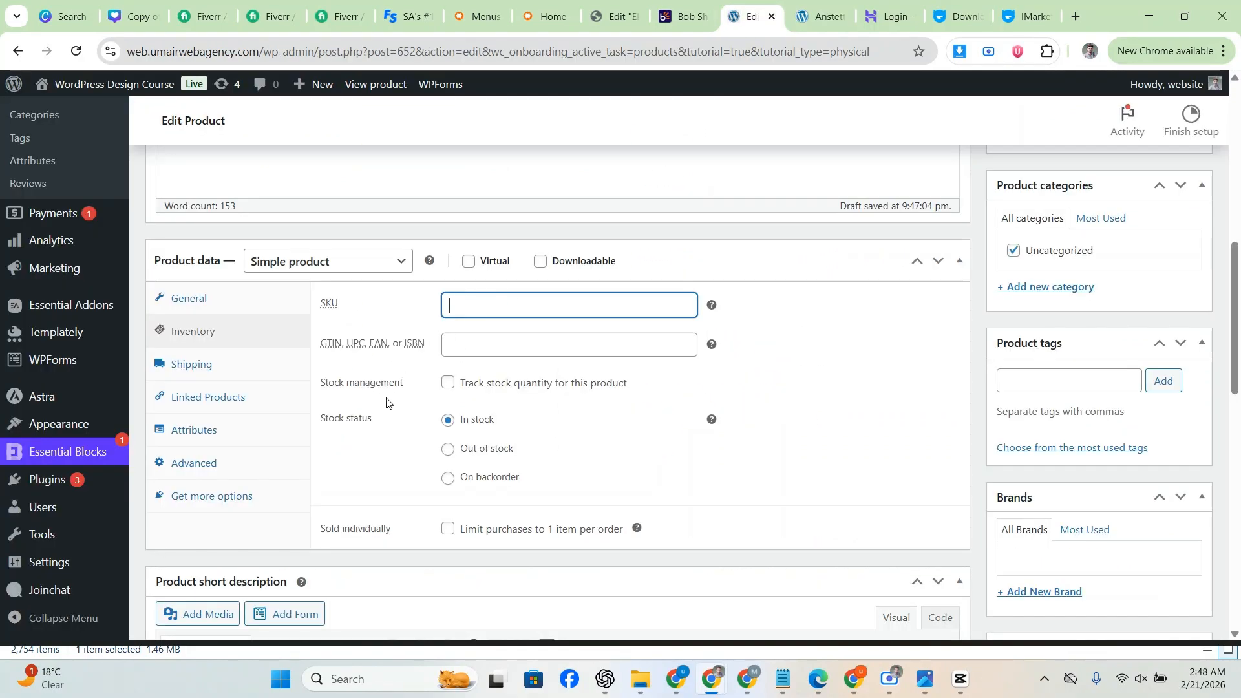
pyautogui.click(447, 383)
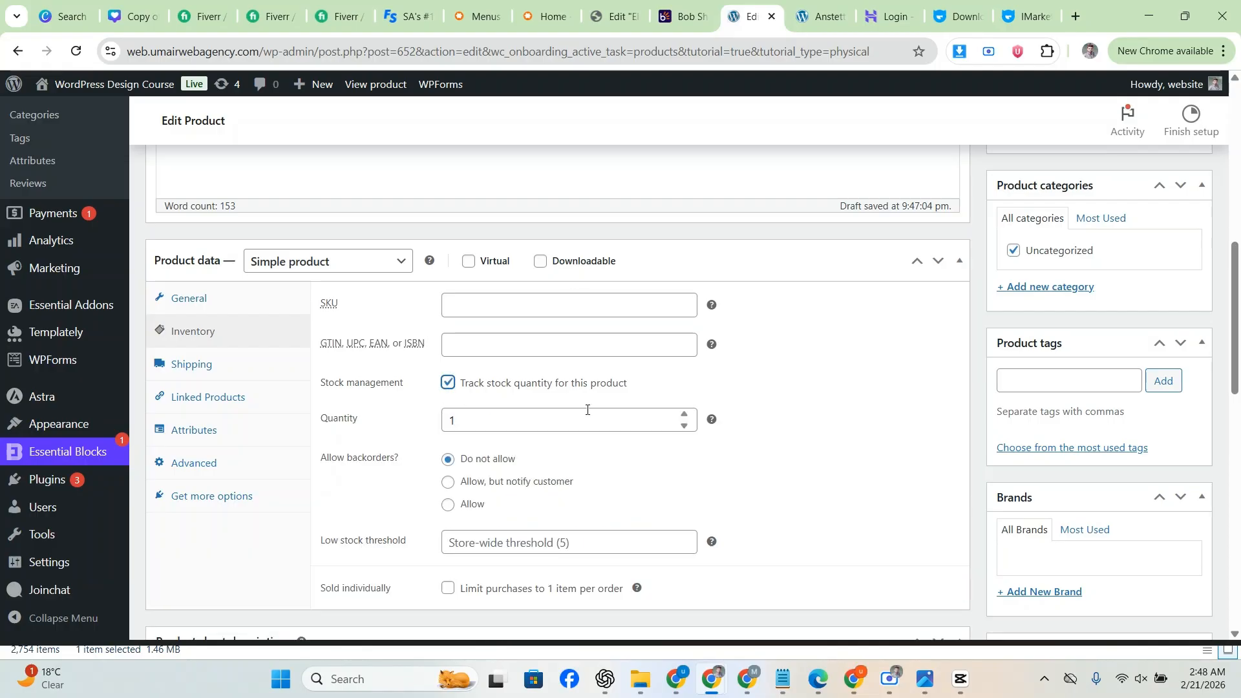
pyautogui.moveTo(497, 419); pyautogui.dragTo(426, 423)
pyautogui.write('1')
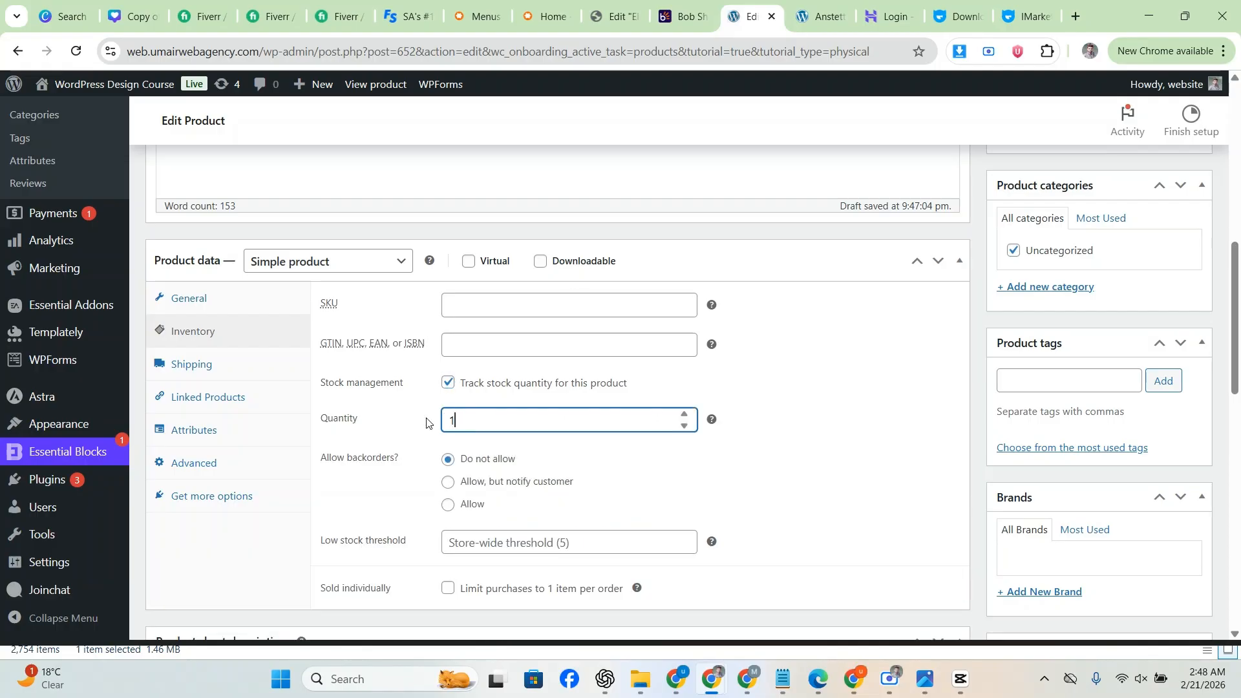
pyautogui.write('9')
pyautogui.click(682, 414)
pyautogui.click(796, 396)
pyautogui.scroll(-1, 776, 384)
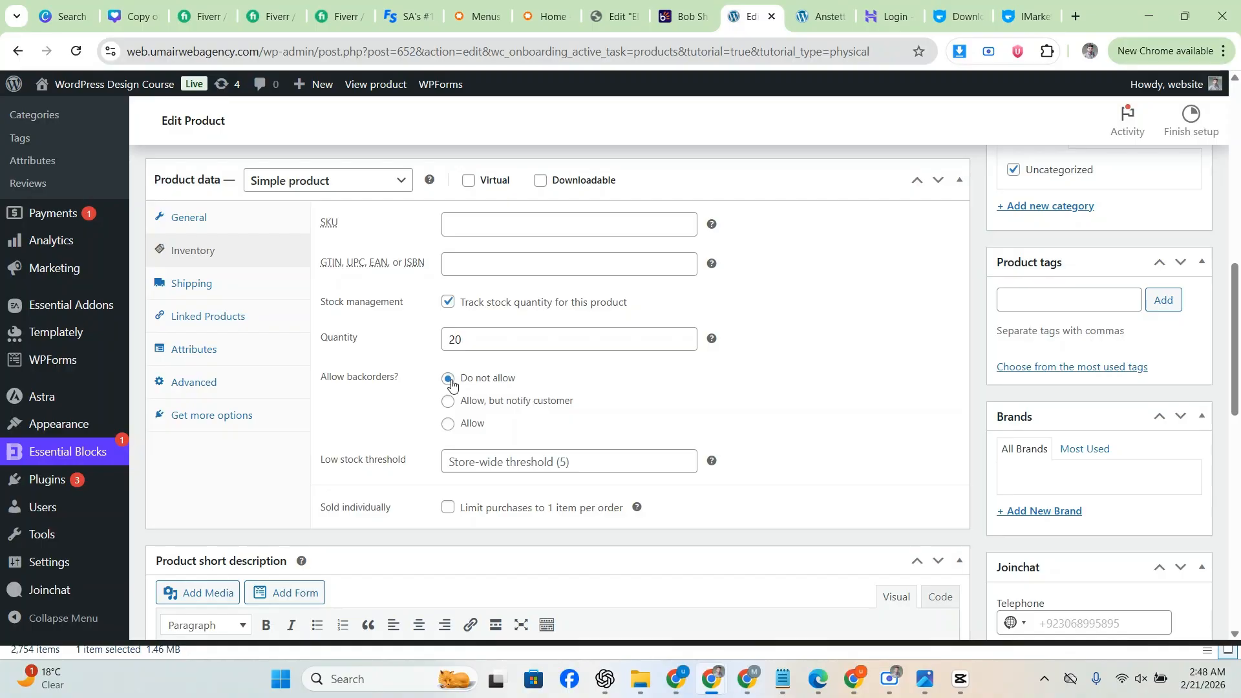
pyautogui.click(446, 425)
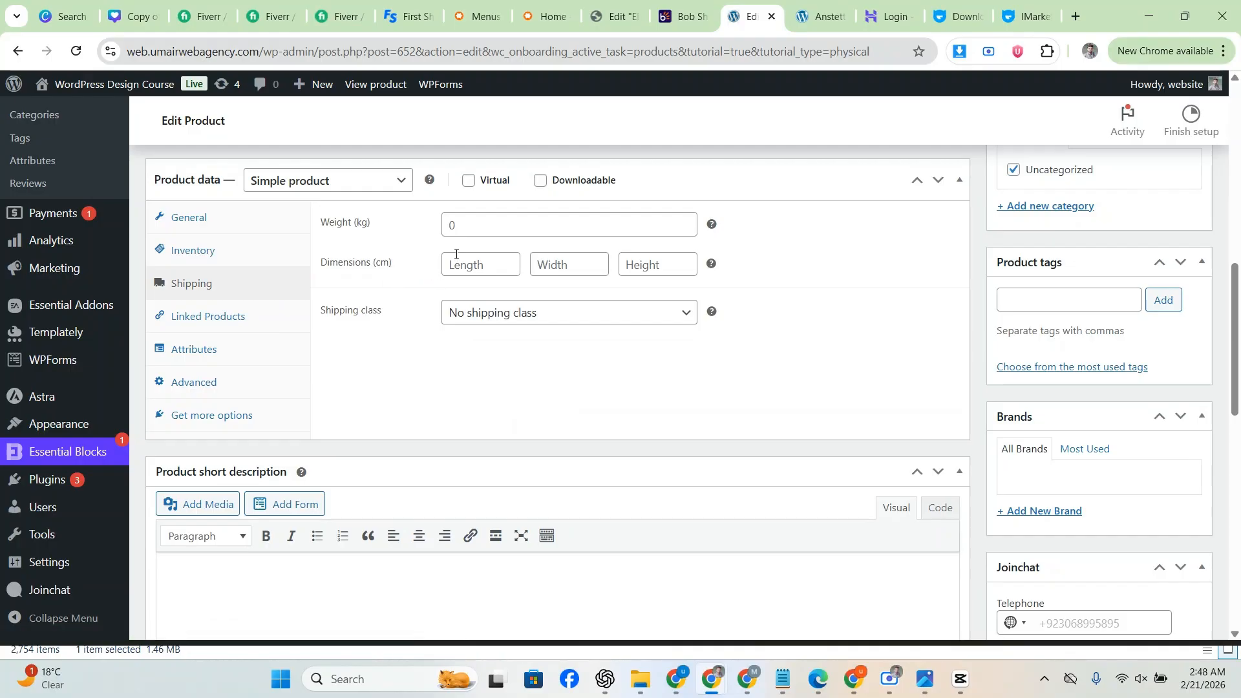
# Step: Compare the shipping weight and dimensions with the demo page, leaving weight at 0
pyautogui.click(470, 225)
pyautogui.click(464, 259)
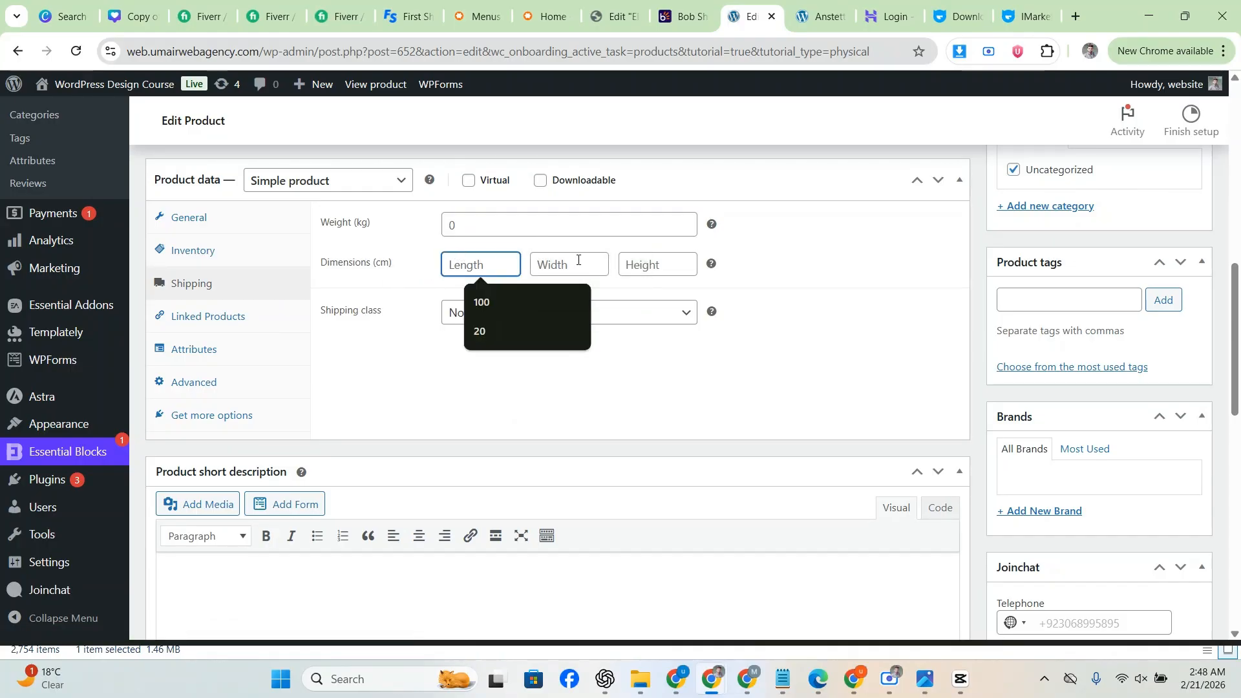
pyautogui.click(536, 217)
pyautogui.hotkey('ctrl', 'Tab')
pyautogui.scroll(-5, 618, 360)
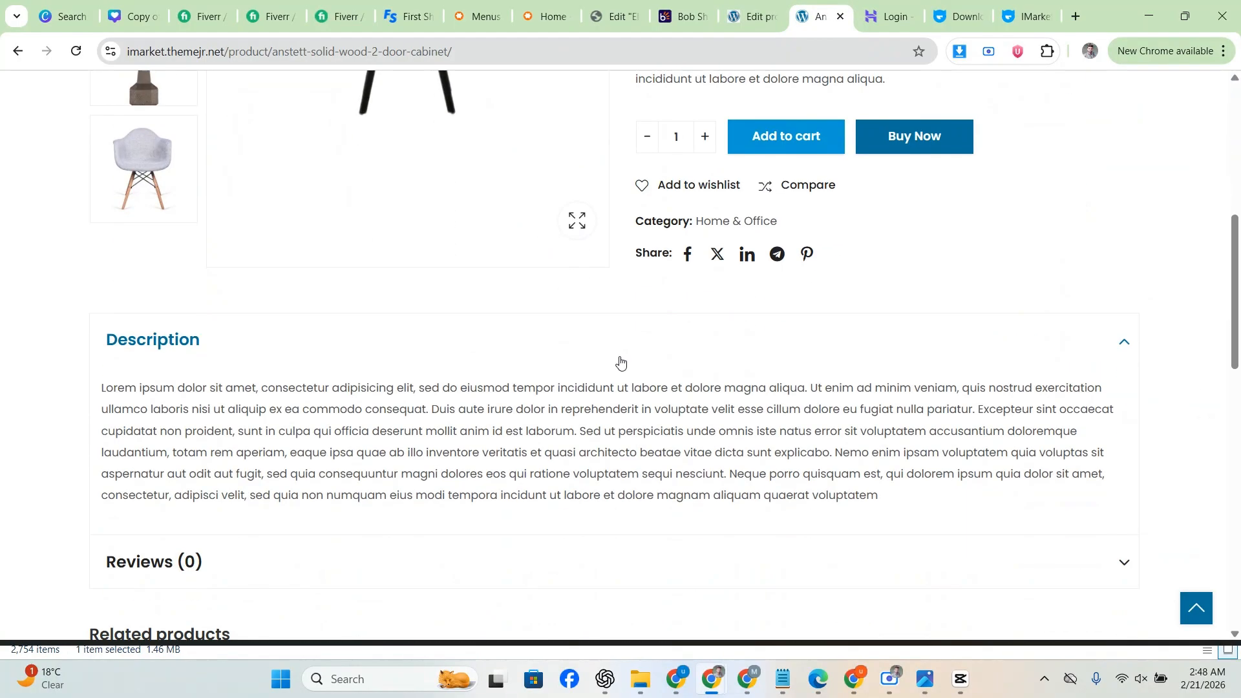
pyautogui.scroll(5, 232, 373)
pyautogui.hotkey('ctrl', 'shift', 'Tab')
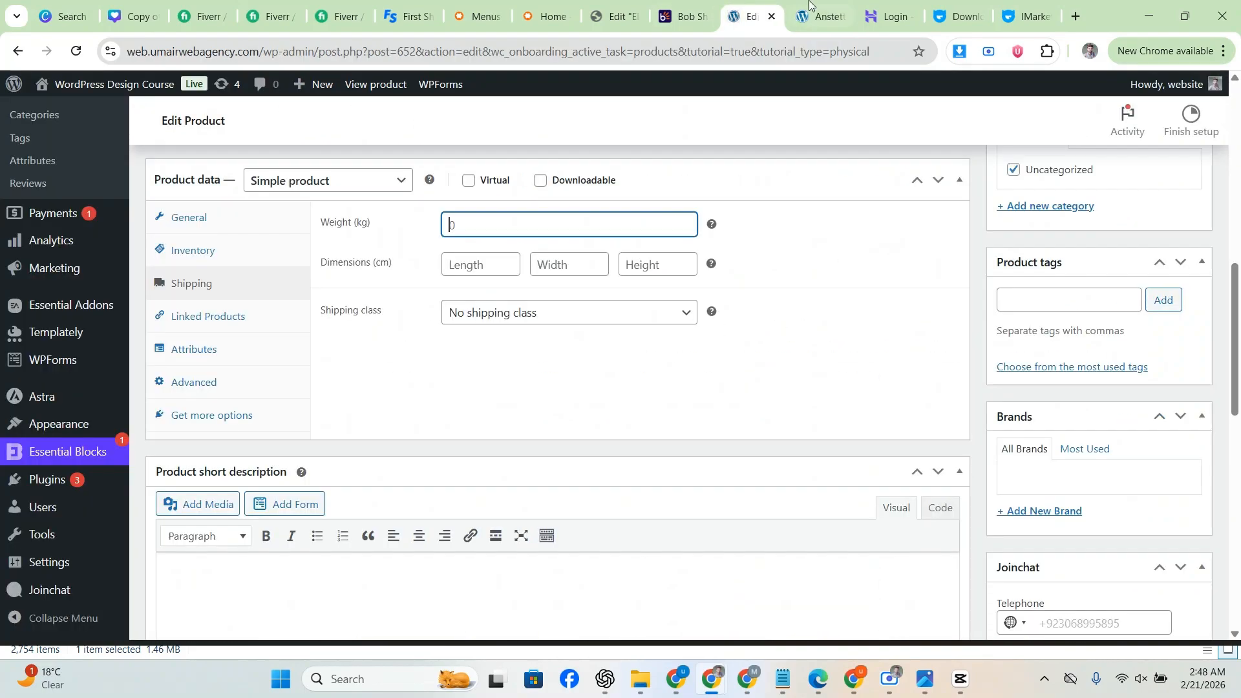
pyautogui.hotkey('ctrl', 'Tab')
pyautogui.scroll(1, 628, 272)
pyautogui.hotkey('ctrl', 'shift', 'Tab')
pyautogui.click(479, 215)
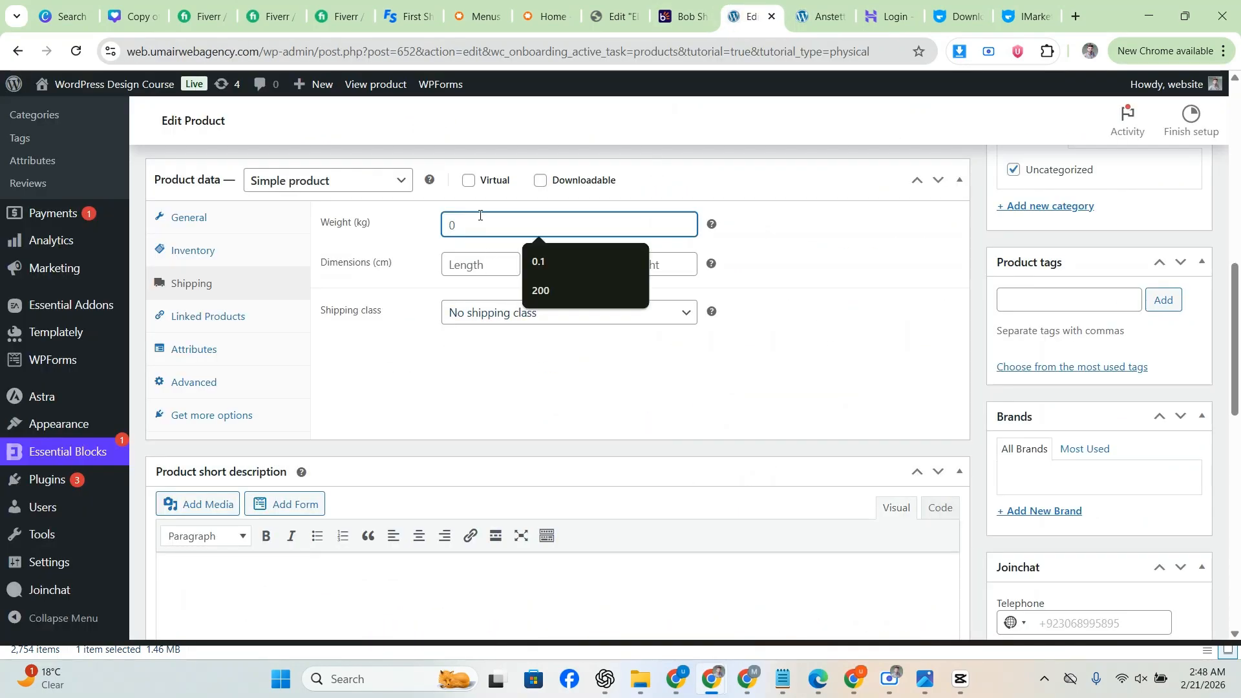
pyautogui.click(475, 264)
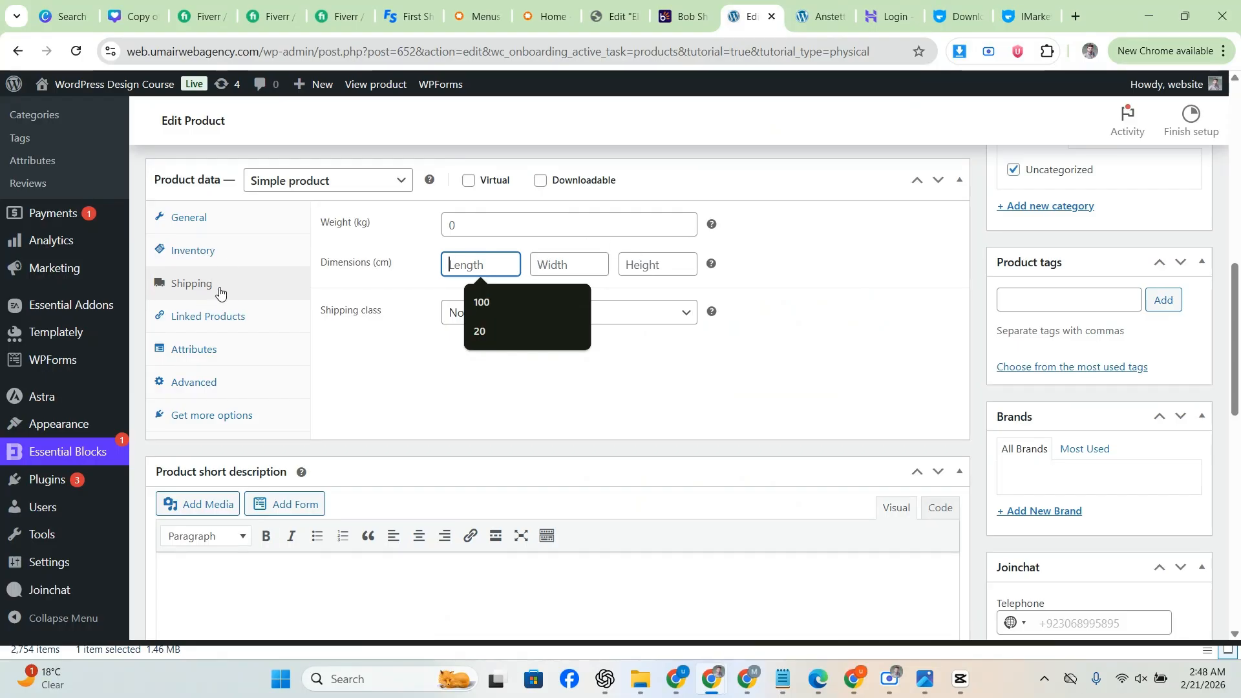
pyautogui.click(214, 218)
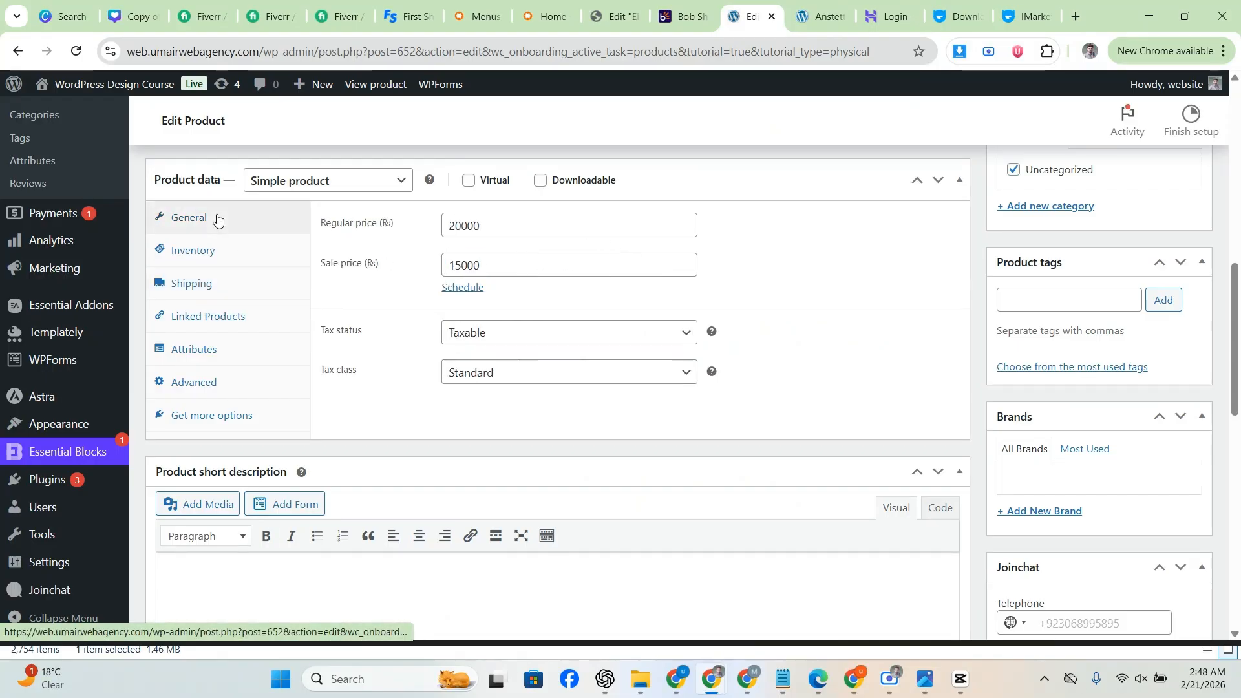
# Step: Paste the demo's Highlight heading and paragraph into the product short description
pyautogui.scroll(-3, 334, 381)
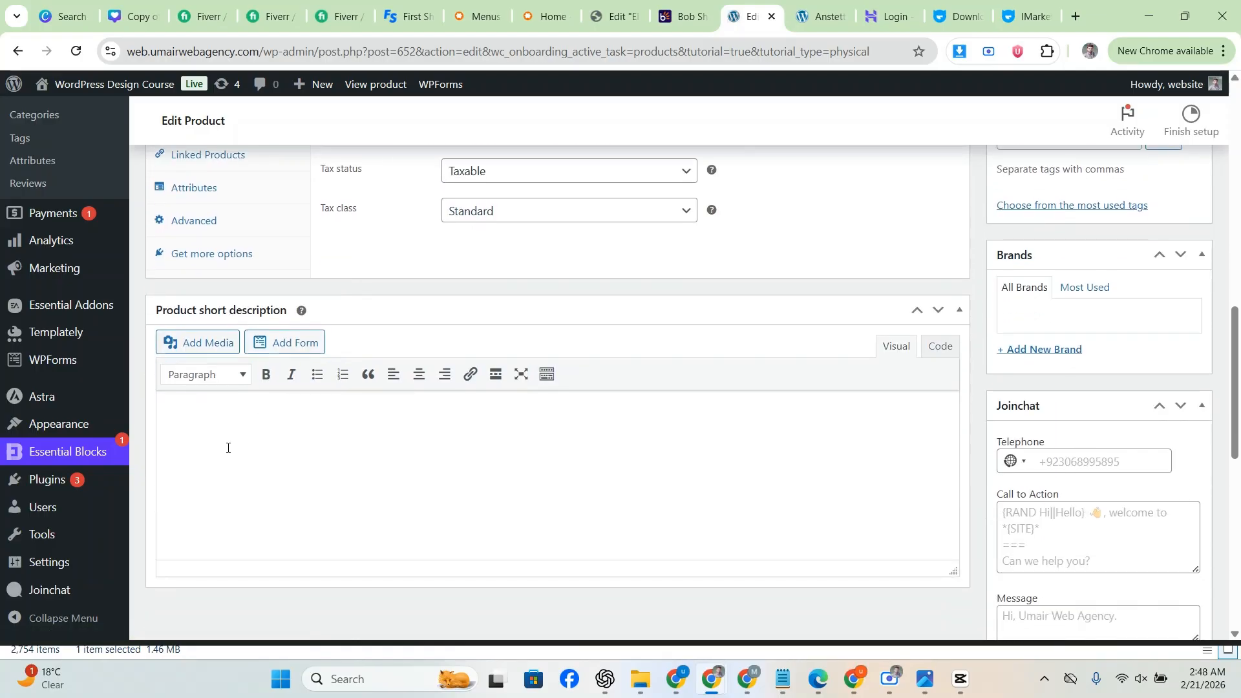
pyautogui.click(817, 16)
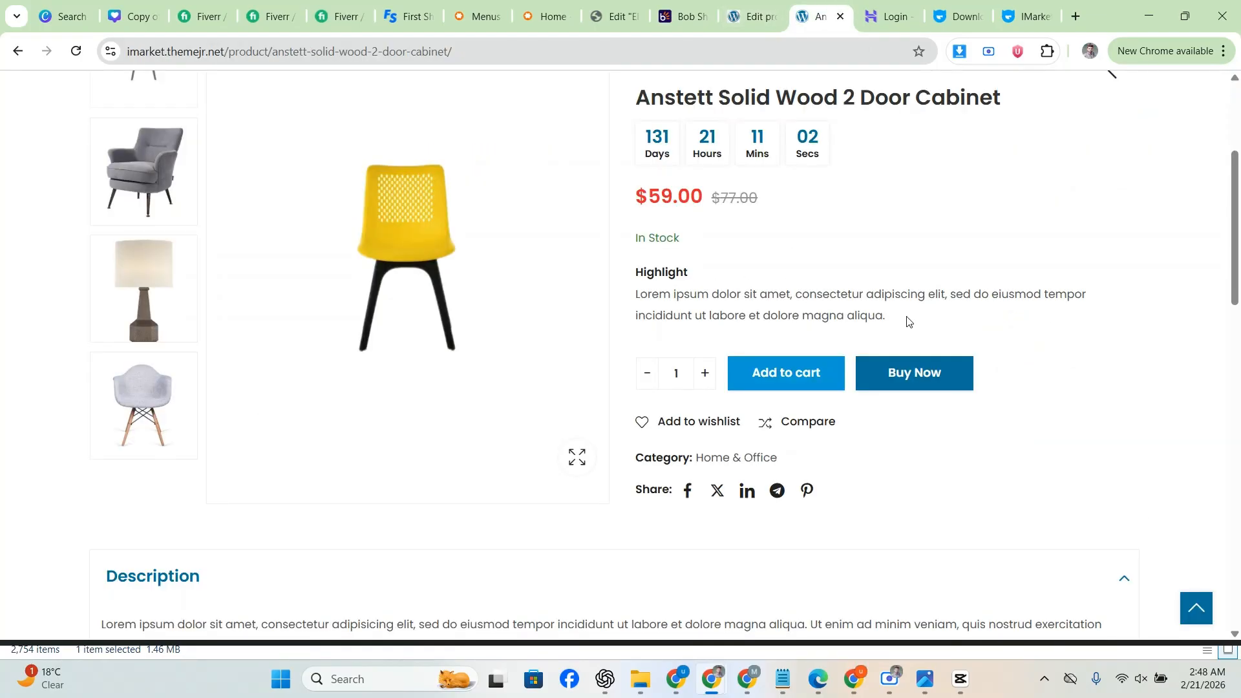
pyautogui.moveTo(907, 322); pyautogui.dragTo(631, 276)
pyautogui.hotkey('ctrl', 'c')
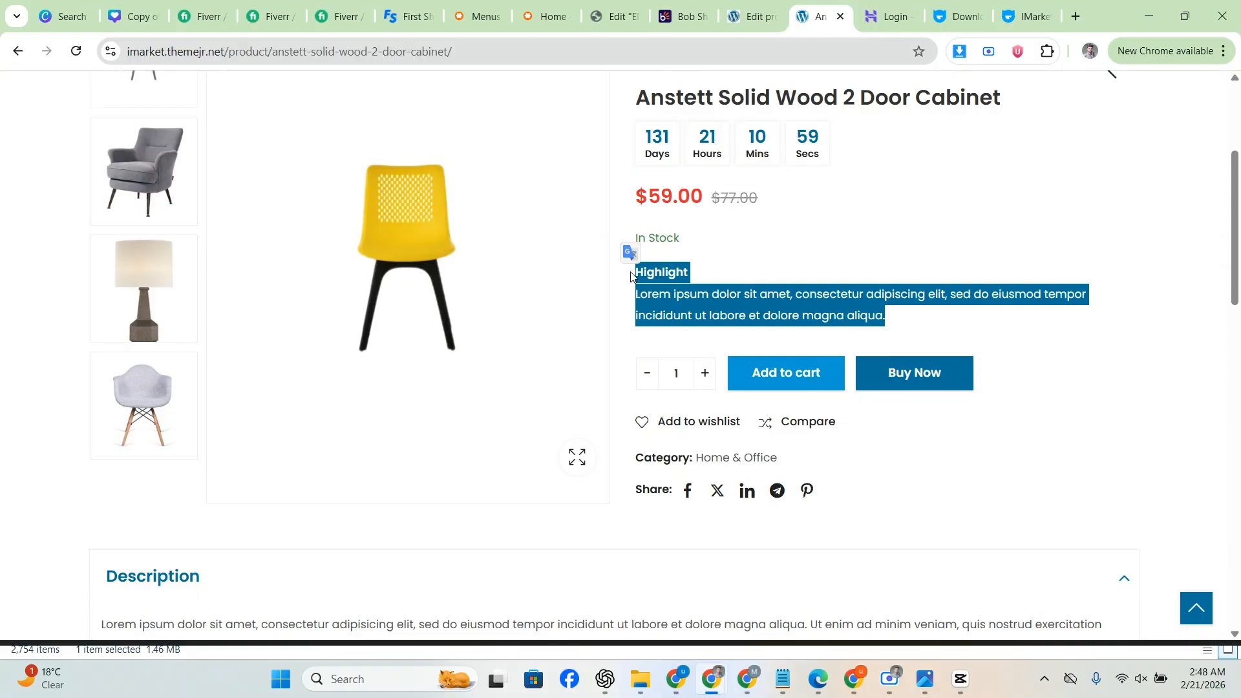
pyautogui.click(754, 18)
pyautogui.hotkey('ctrl', 'v')
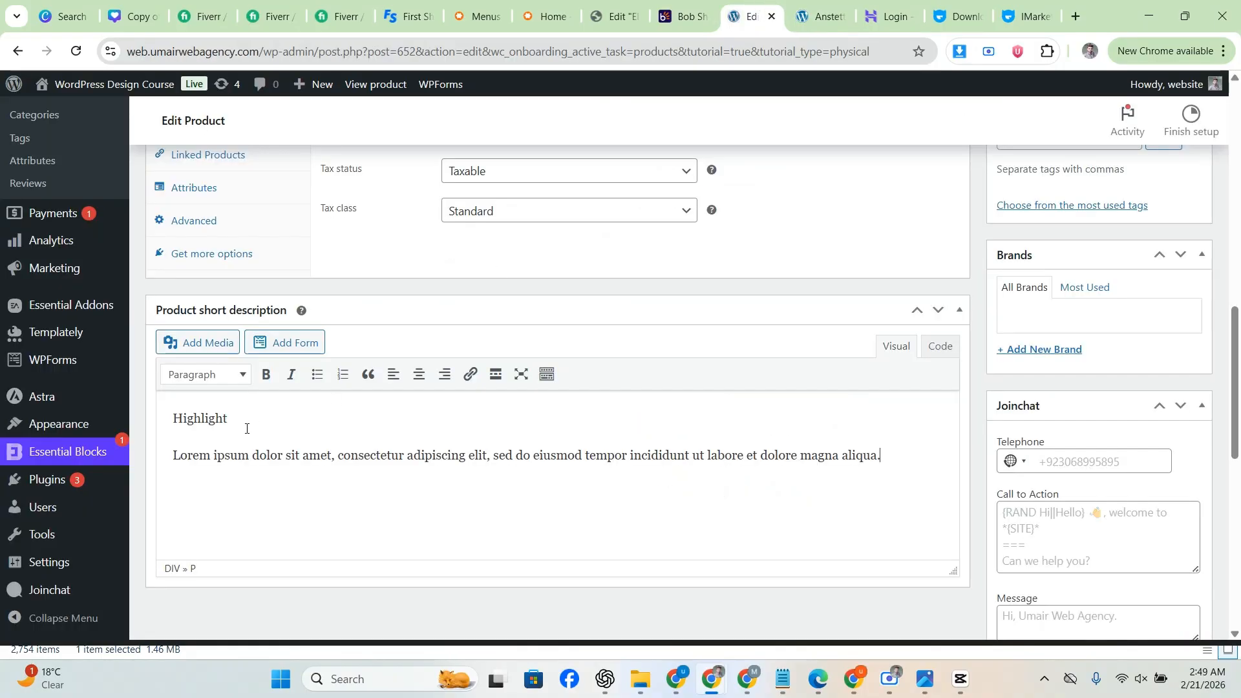
pyautogui.scroll(8, 899, 396)
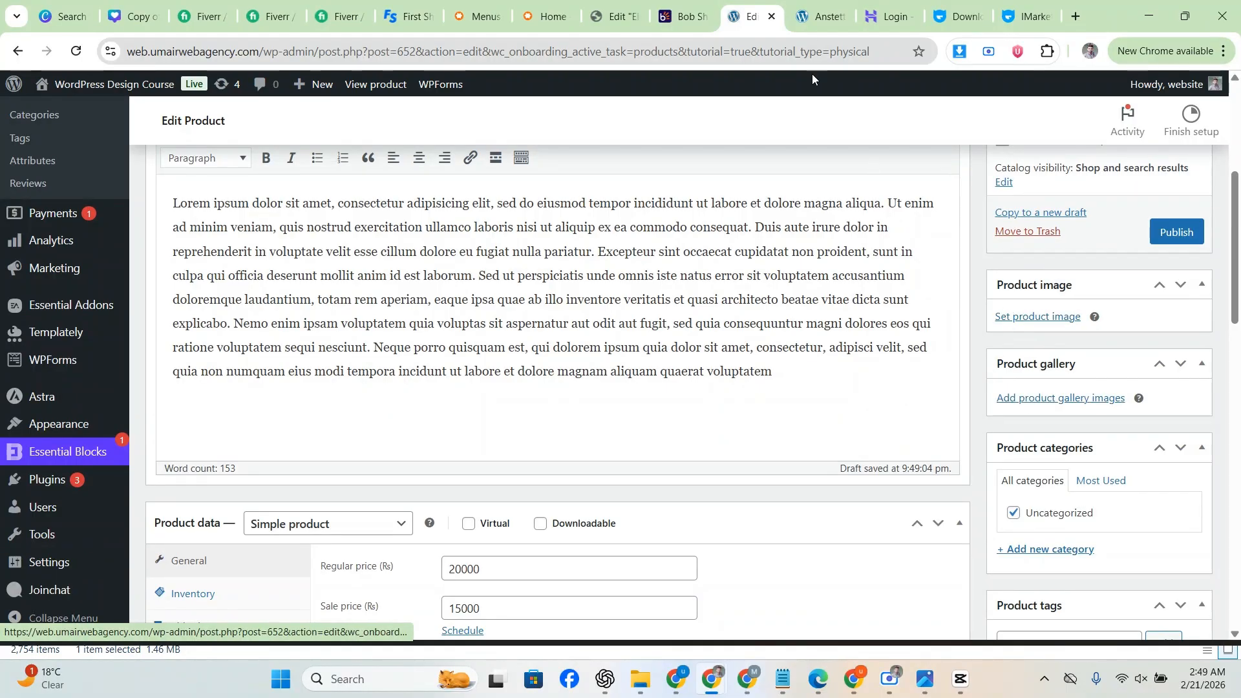
# Step: Save the yellow chair image from the demo product page to the computer
pyautogui.click(819, 17)
pyautogui.click(2, 310)
pyautogui.scroll(3, 2, 310)
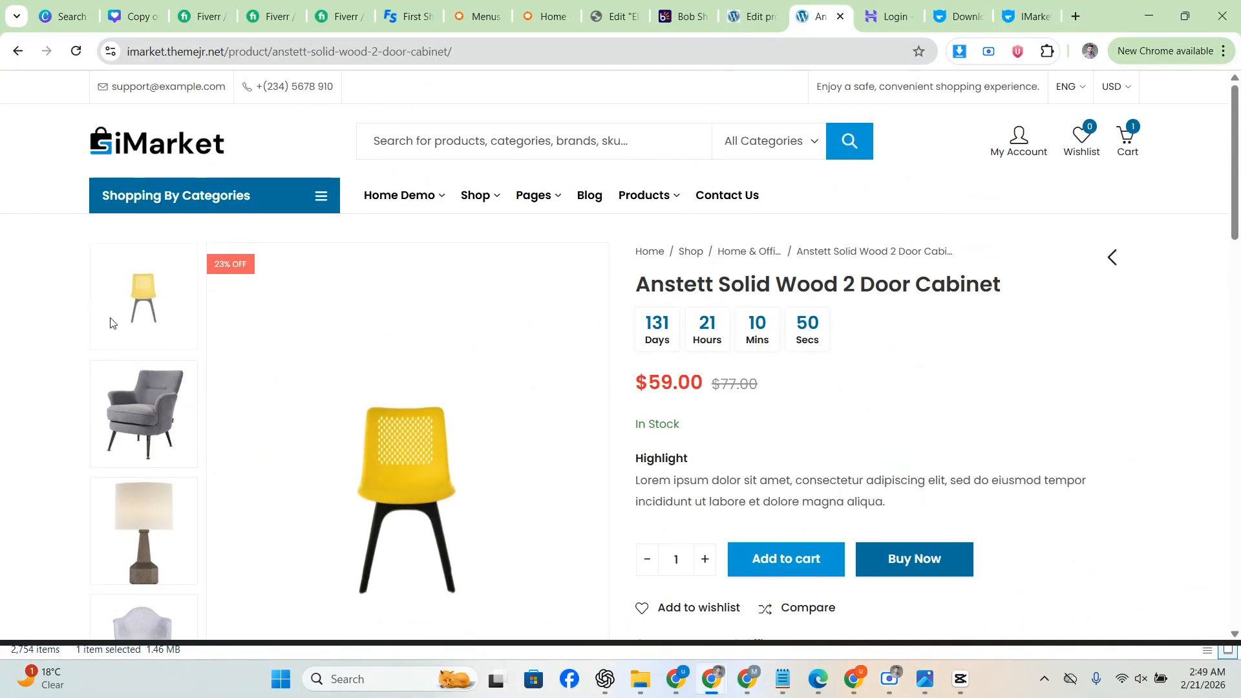
pyautogui.scroll(-1, 414, 381)
pyautogui.rightClick(414, 381)
pyautogui.click(442, 410)
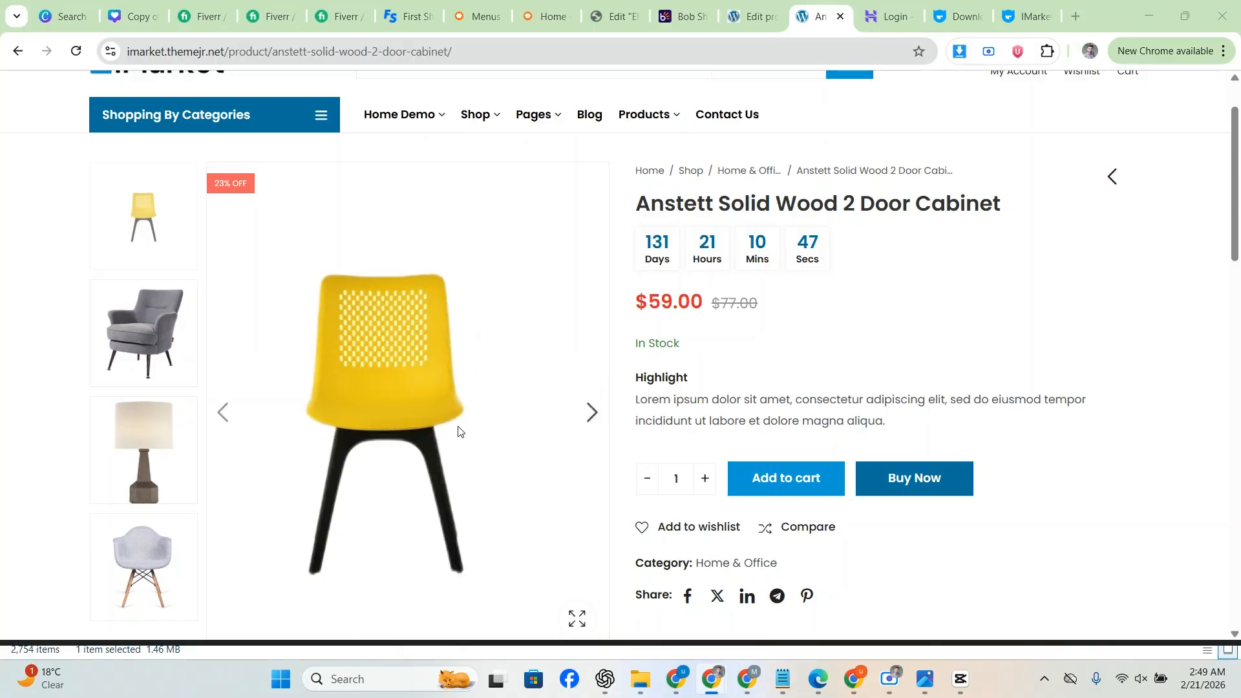
# Step: Save the chair image as prod8, upload prod8.jpg and set it as the product image
pyautogui.click(1099, 630)
pyautogui.click(749, 12)
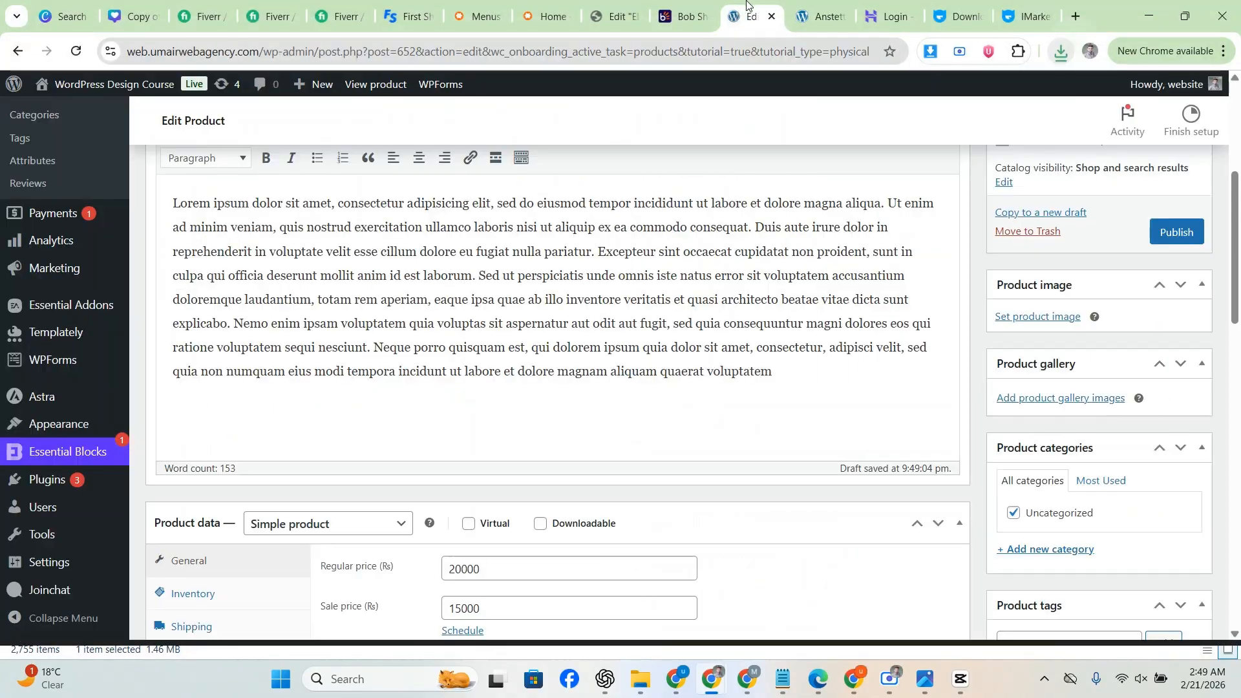
pyautogui.click(1028, 317)
pyautogui.click(71, 156)
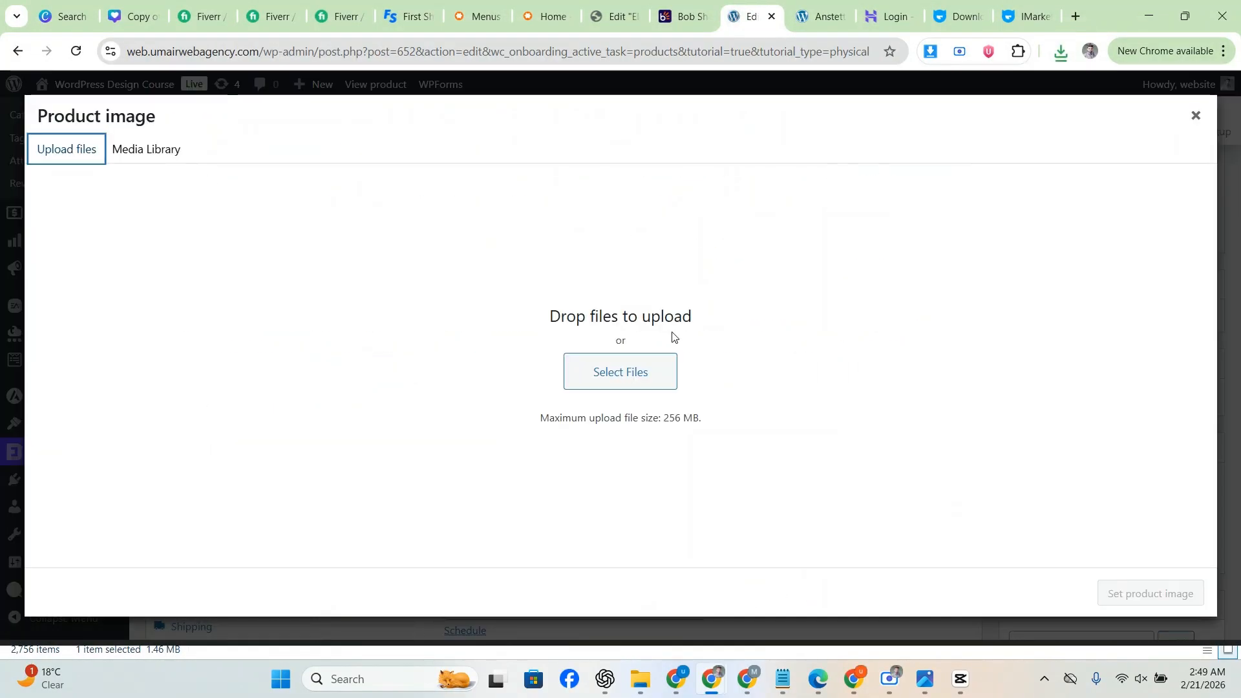
pyautogui.click(612, 380)
pyautogui.click(205, 155)
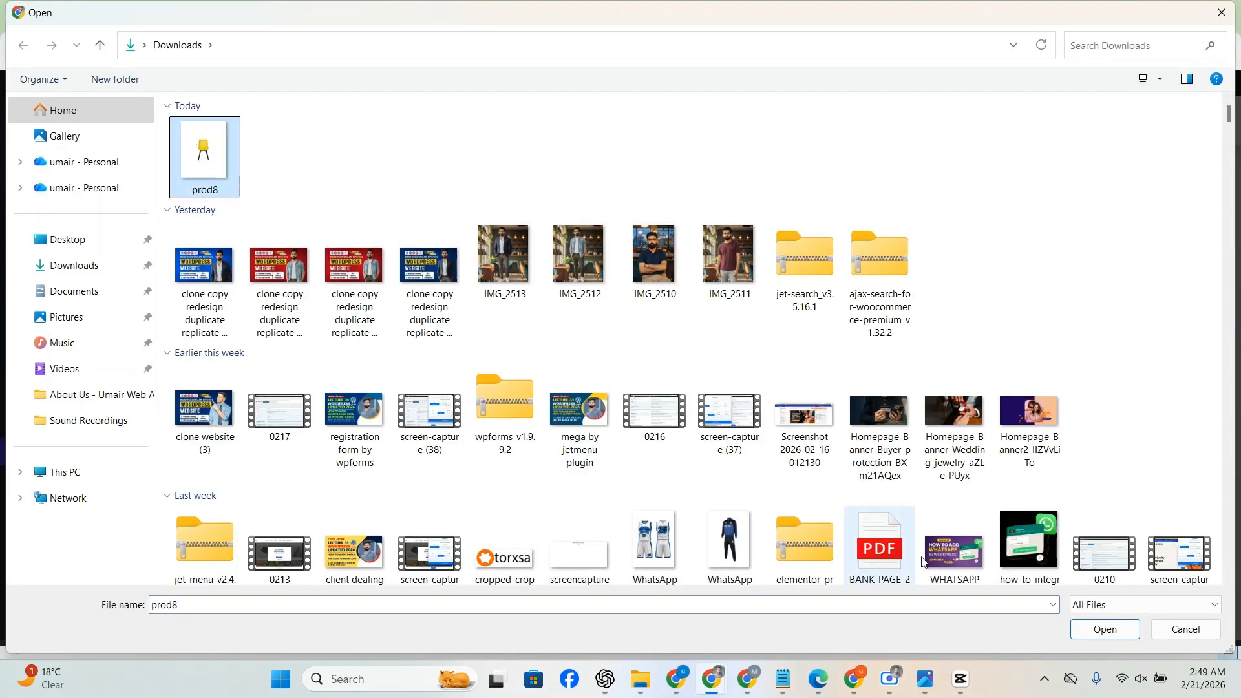
pyautogui.click(1099, 630)
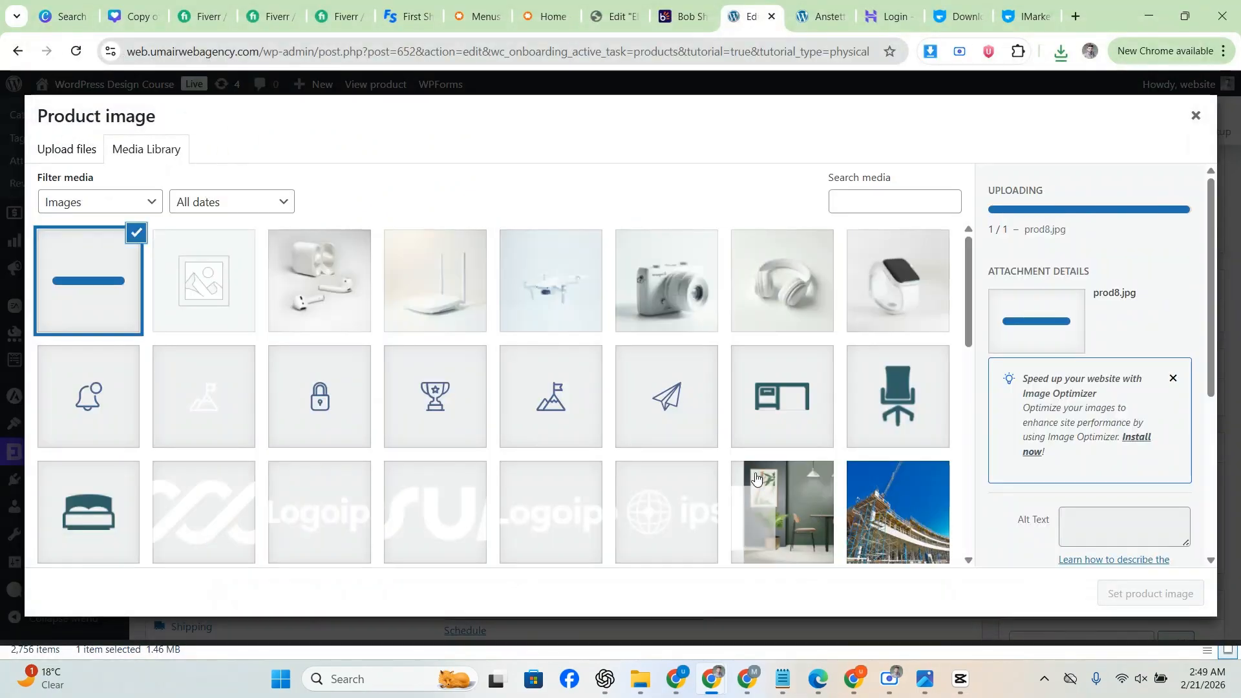
pyautogui.click(1144, 593)
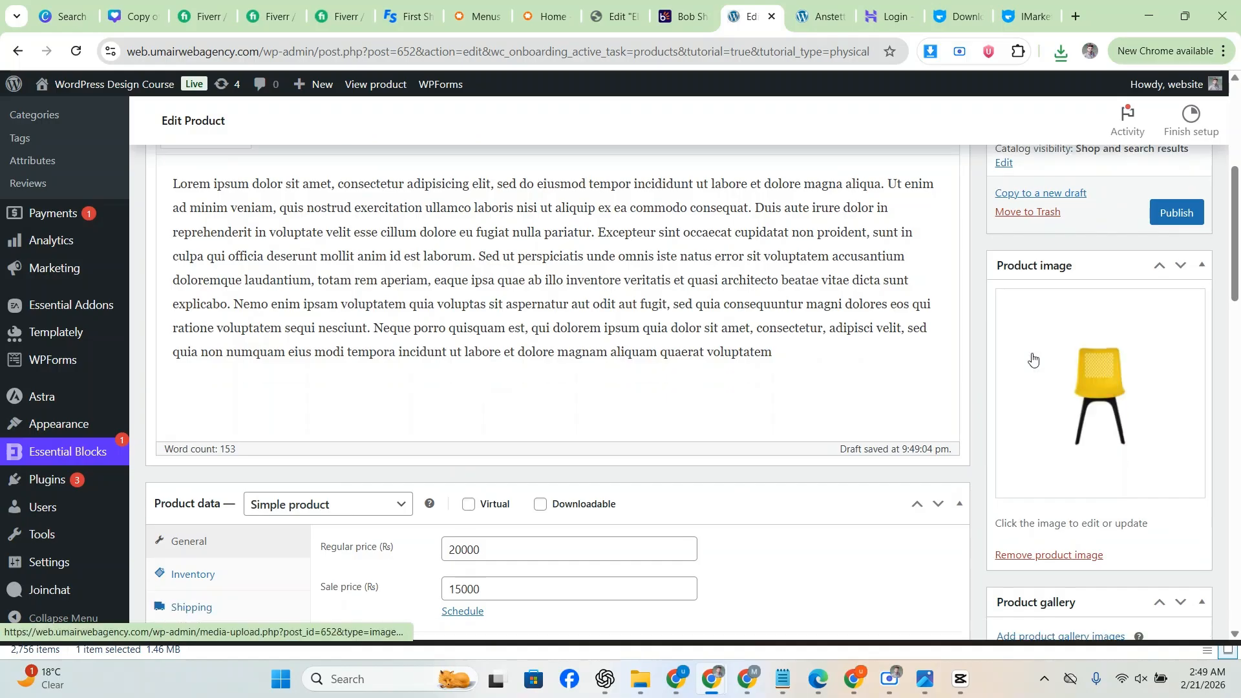
pyautogui.scroll(-2, 1032, 359)
pyautogui.click(829, 3)
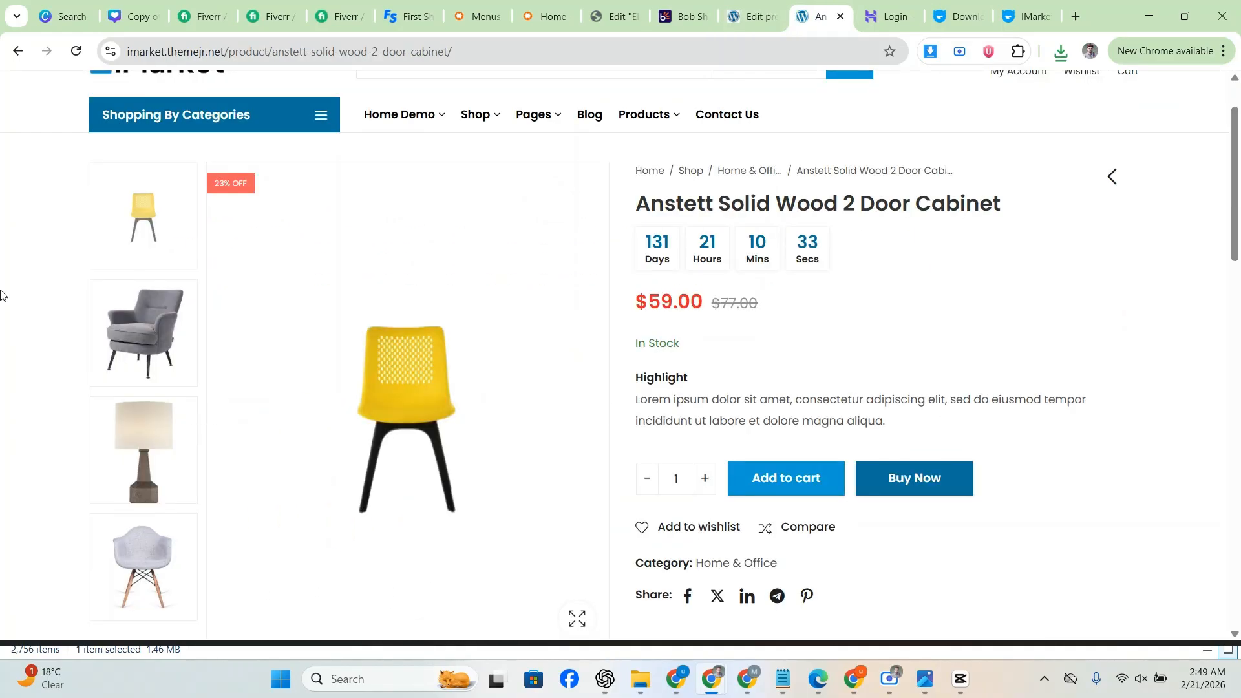
# Step: Save the demo's grey armchair, lamp and white chair images to Downloads
pyautogui.scroll(-2, 33, 241)
pyautogui.scroll(1, 137, 241)
pyautogui.click(137, 241)
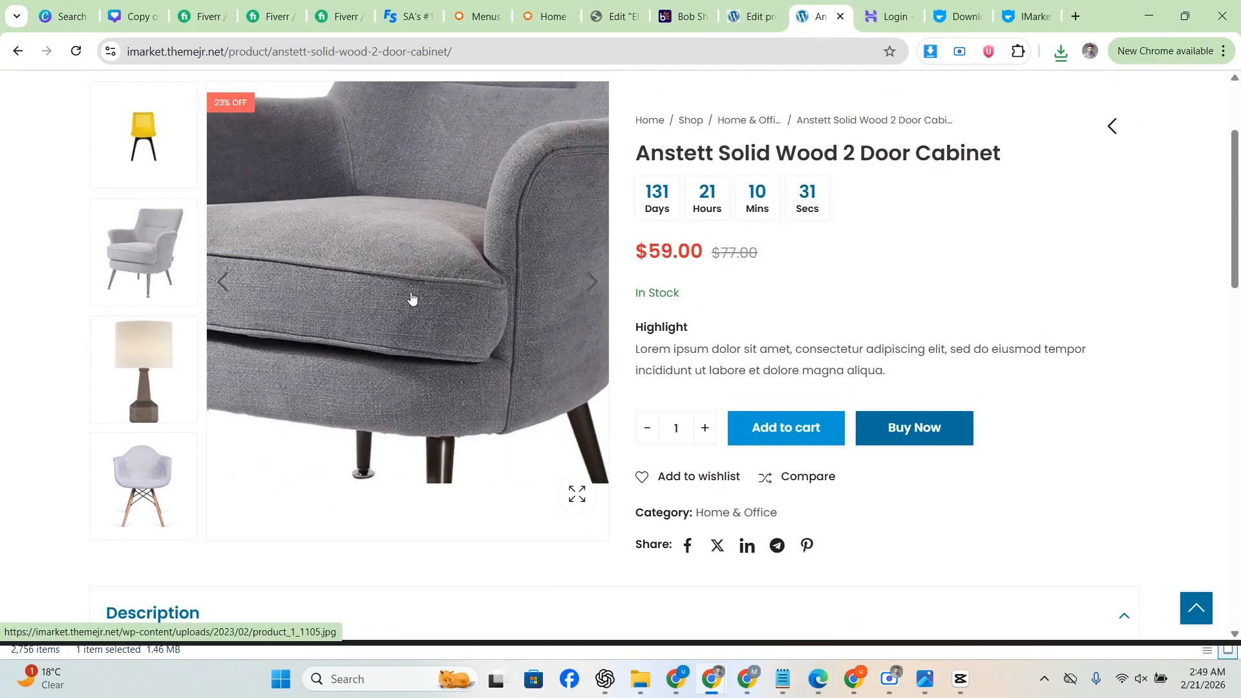
pyautogui.rightClick(411, 312)
pyautogui.click(485, 449)
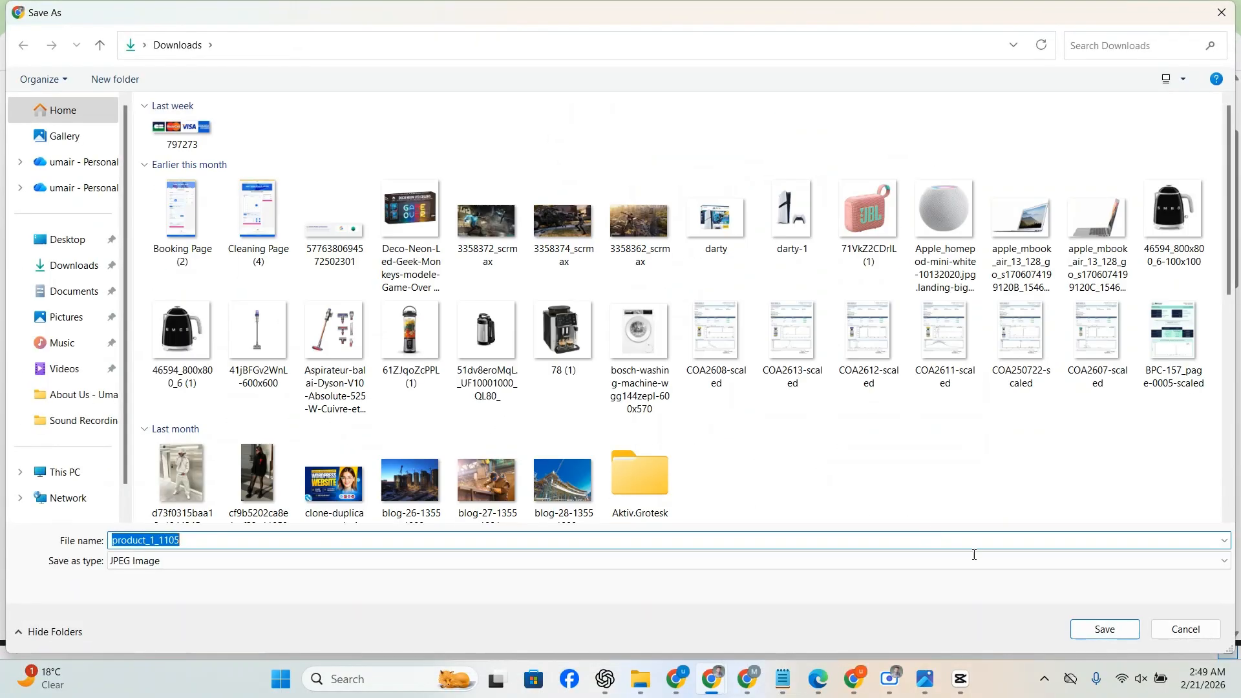
pyautogui.press('Return')
pyautogui.click(133, 389)
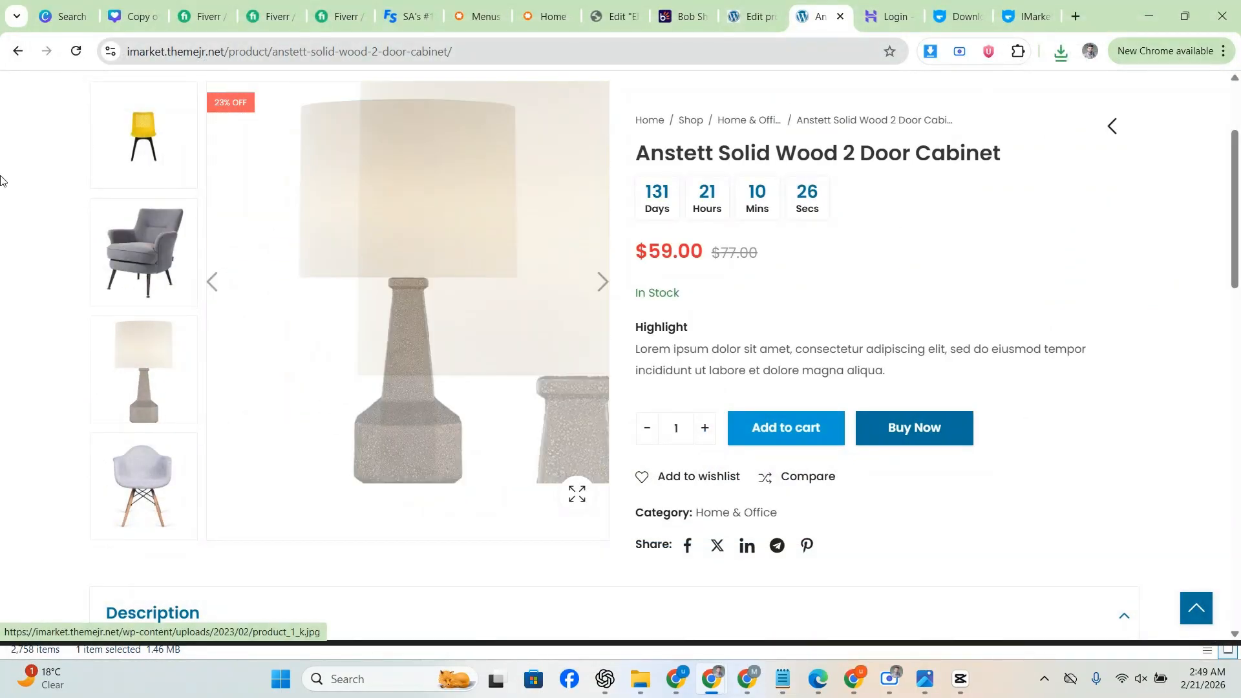
pyautogui.rightClick(391, 228)
pyautogui.click(488, 449)
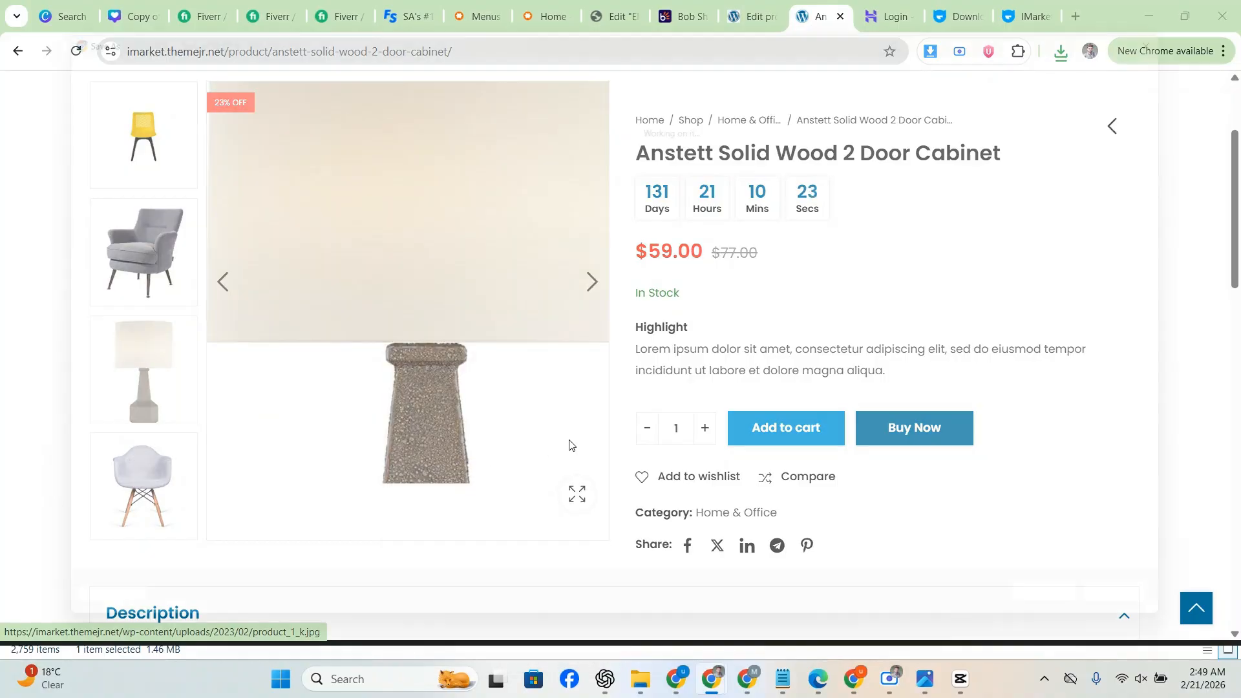
pyautogui.press('Return')
pyautogui.click(176, 481)
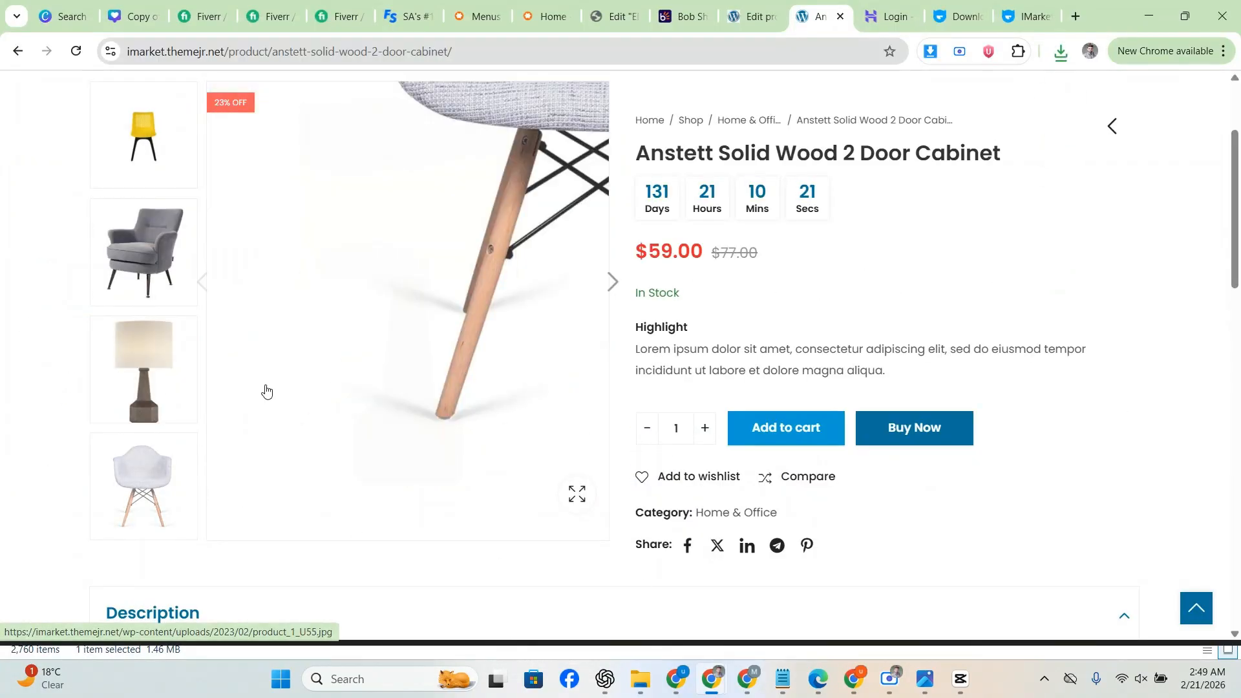
pyautogui.rightClick(358, 414)
pyautogui.click(478, 451)
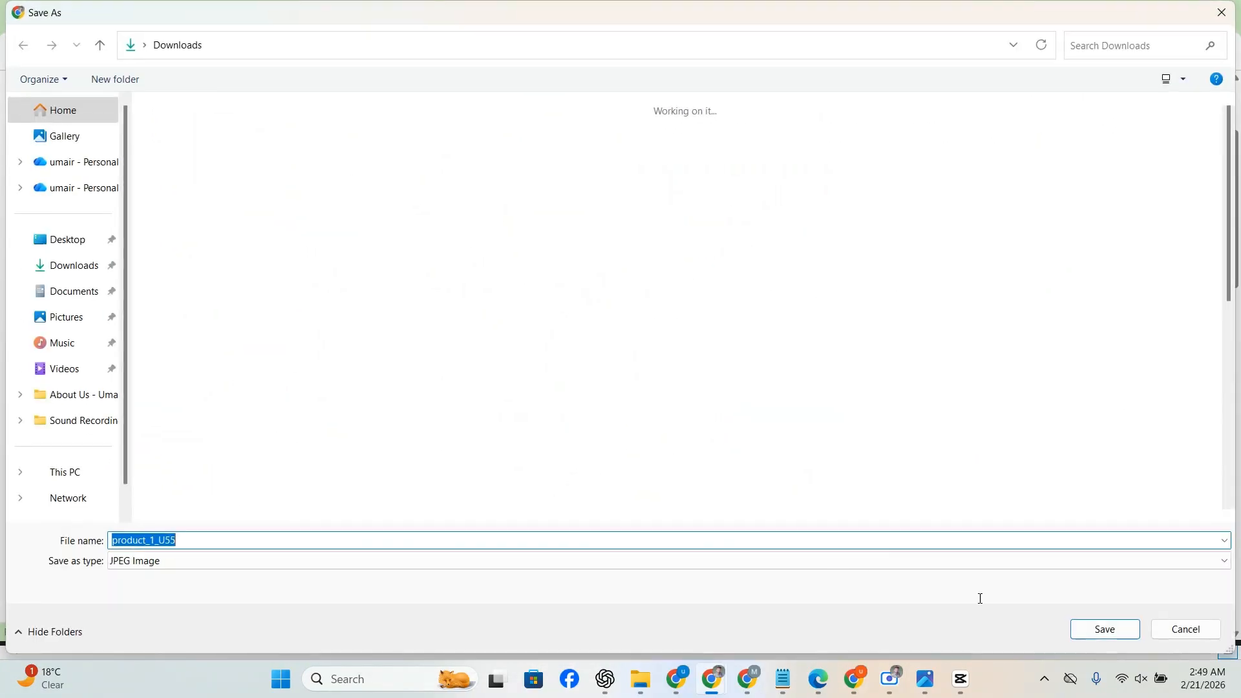
pyautogui.press('Return')
# Step: Upload the three saved images through the product gallery picker
pyautogui.click(759, 8)
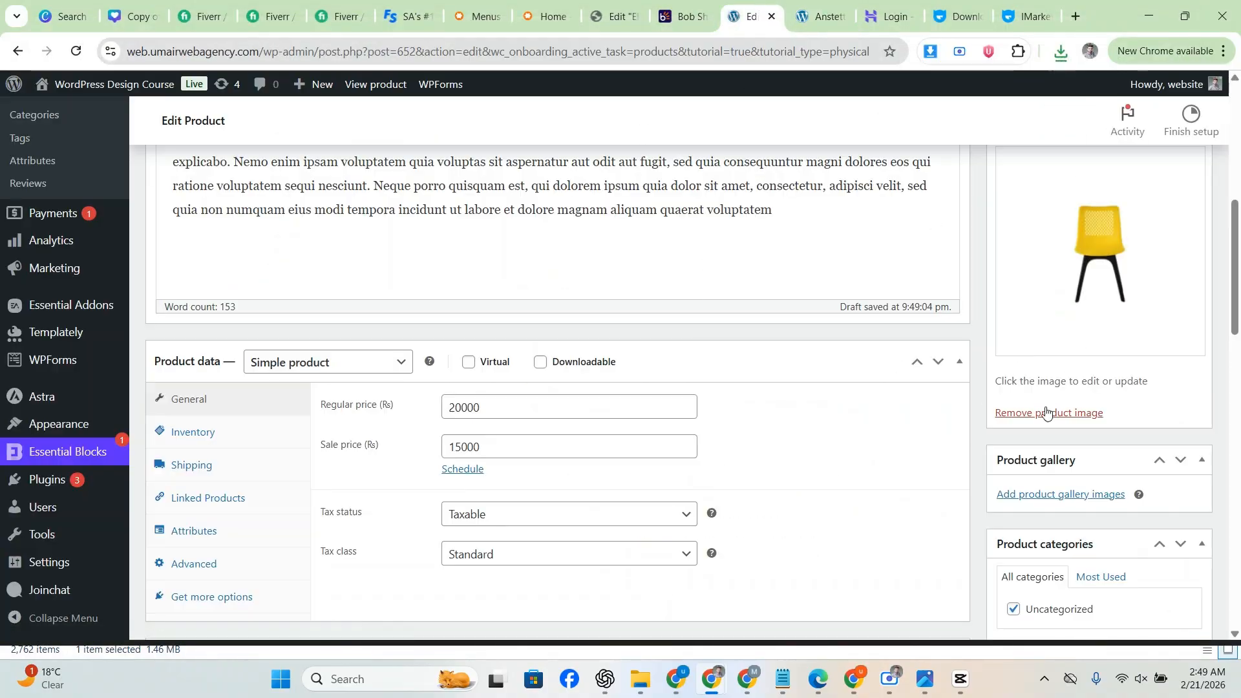
pyautogui.click(1055, 495)
pyautogui.click(67, 150)
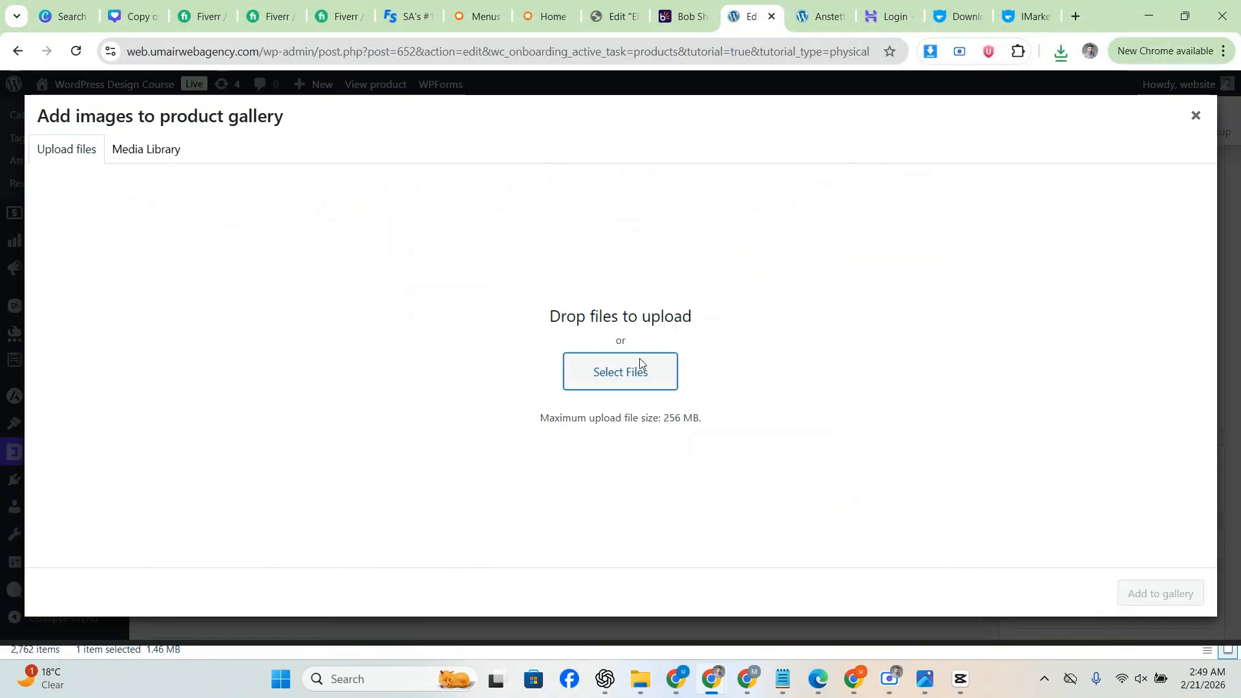
pyautogui.click(640, 363)
pyautogui.click(204, 155)
pyautogui.keyDown('shift'); pyautogui.click(349, 161); pyautogui.keyUp('shift')
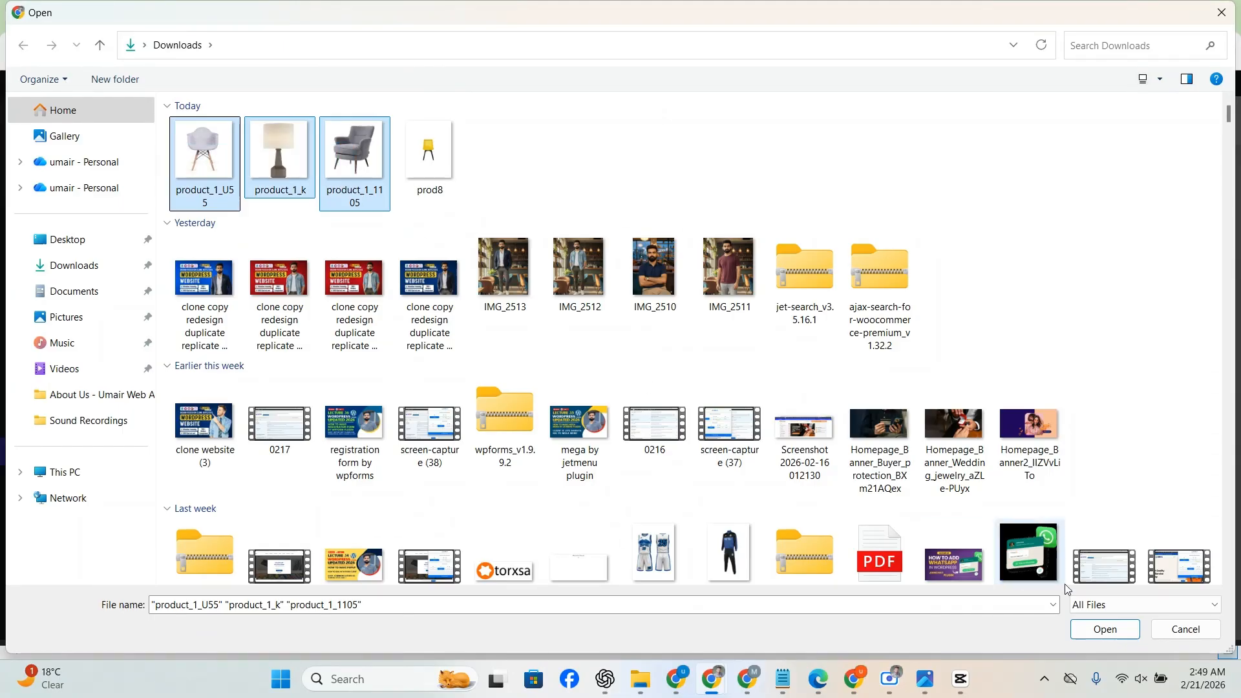
pyautogui.click(1107, 631)
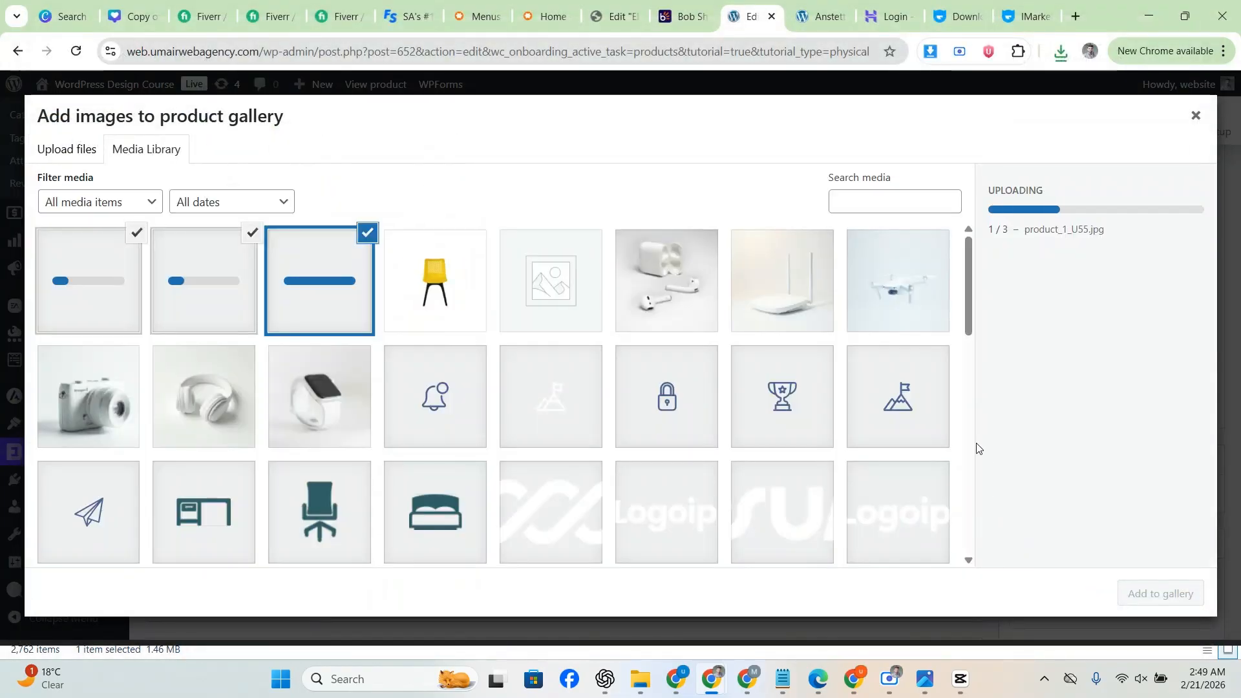
# Step: Copy the 'Home & Office' category name from the demo, then add the three images to the gallery
pyautogui.hotkey('ctrl', 'Tab')
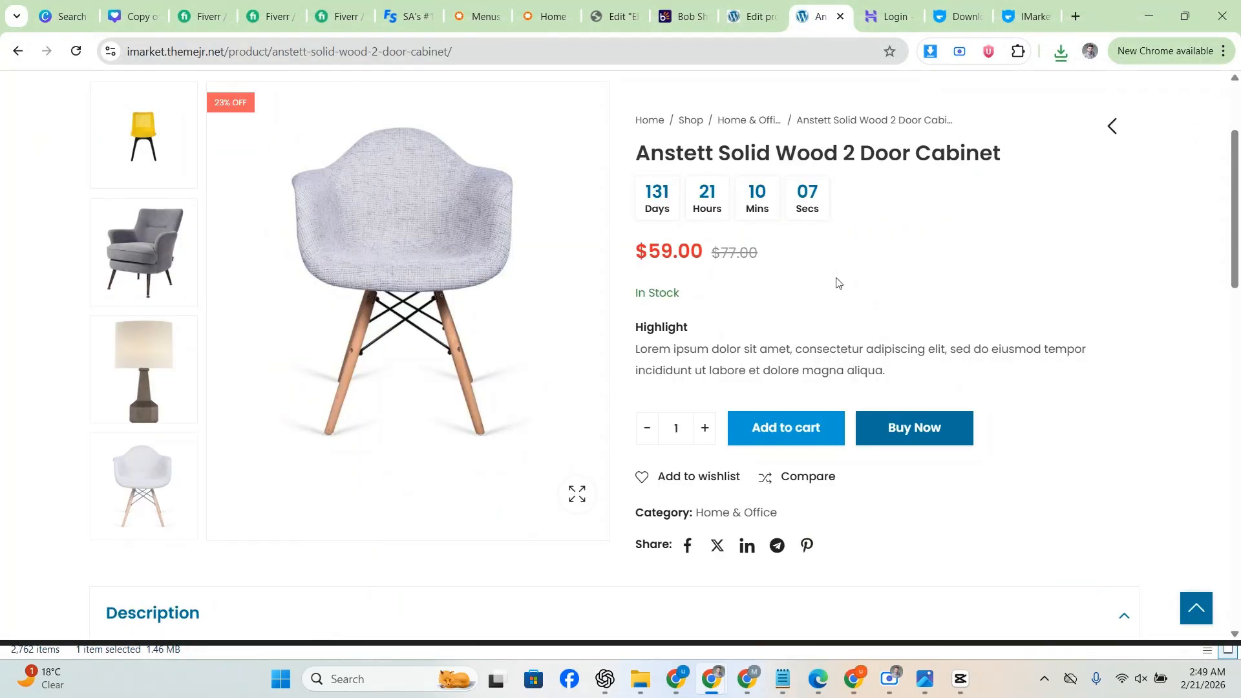
pyautogui.scroll(-3, 837, 283)
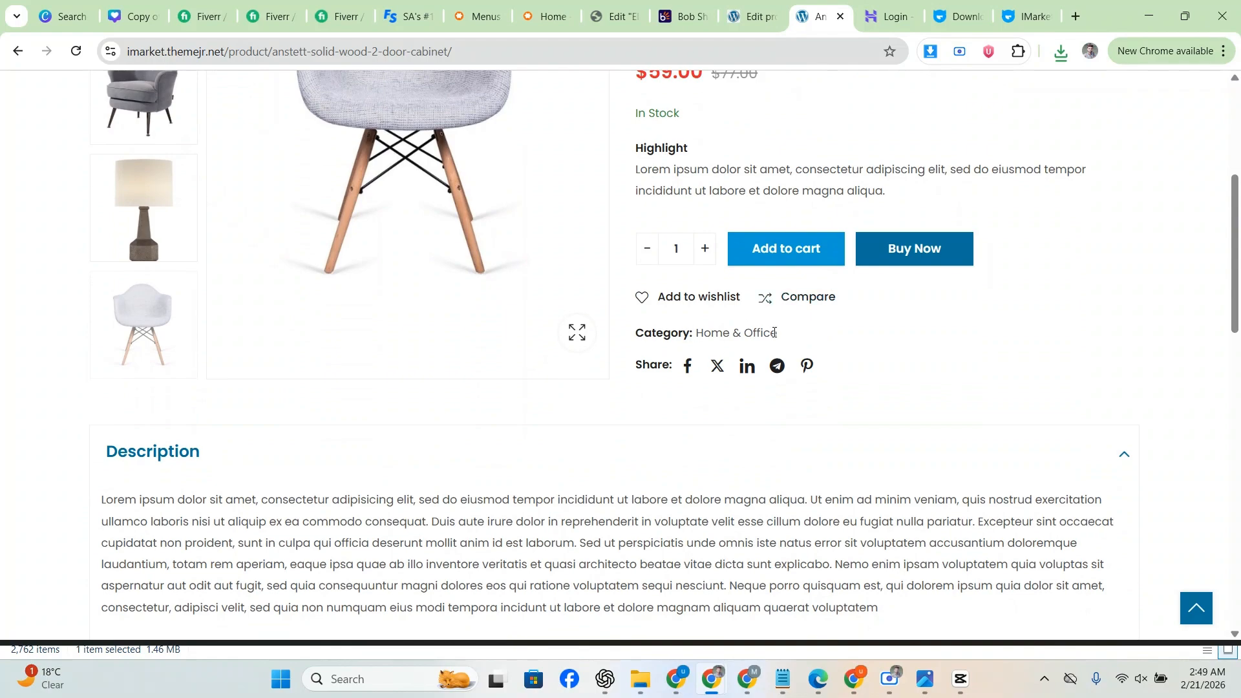
pyautogui.moveTo(774, 332); pyautogui.dragTo(709, 334)
pyautogui.rightClick(700, 333)
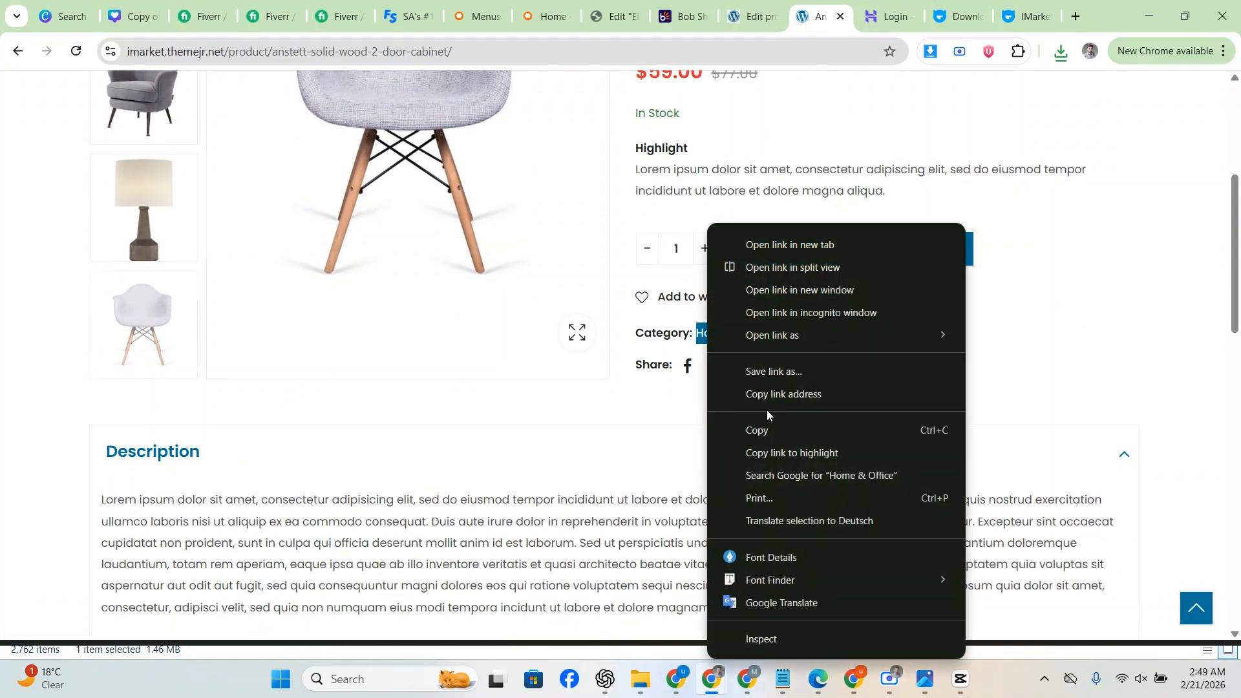
pyautogui.click(771, 431)
pyautogui.click(728, 5)
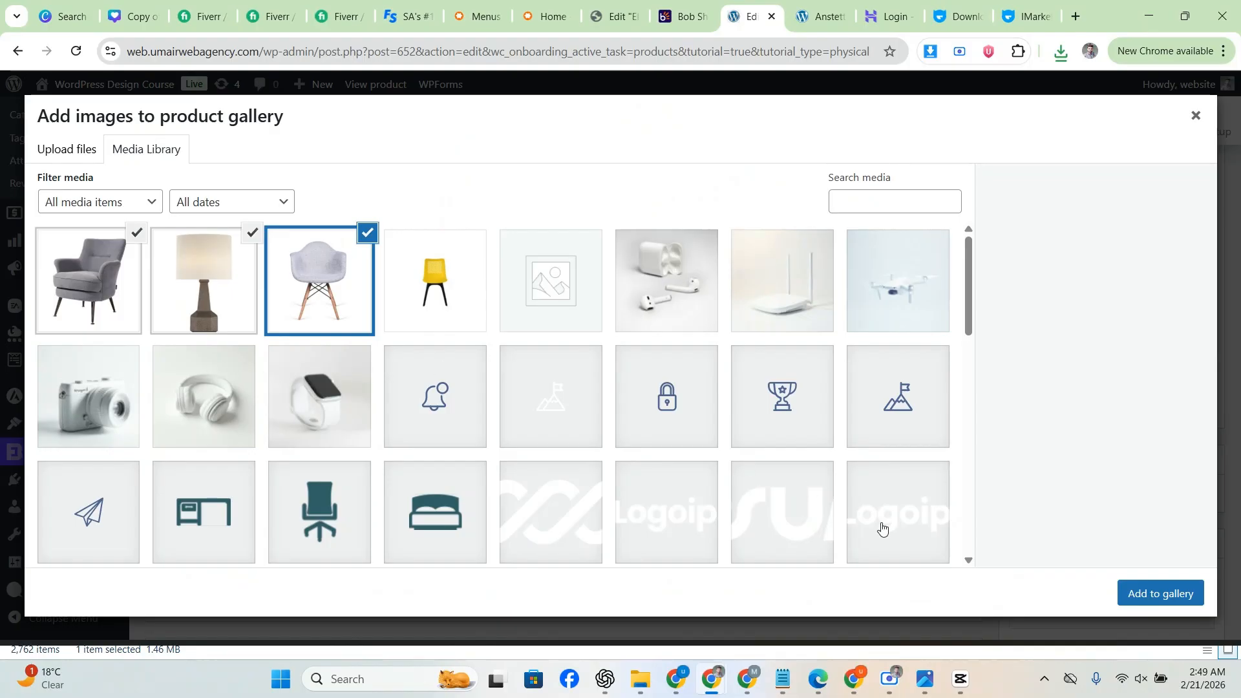
pyautogui.click(1161, 593)
pyautogui.scroll(-2, 1108, 445)
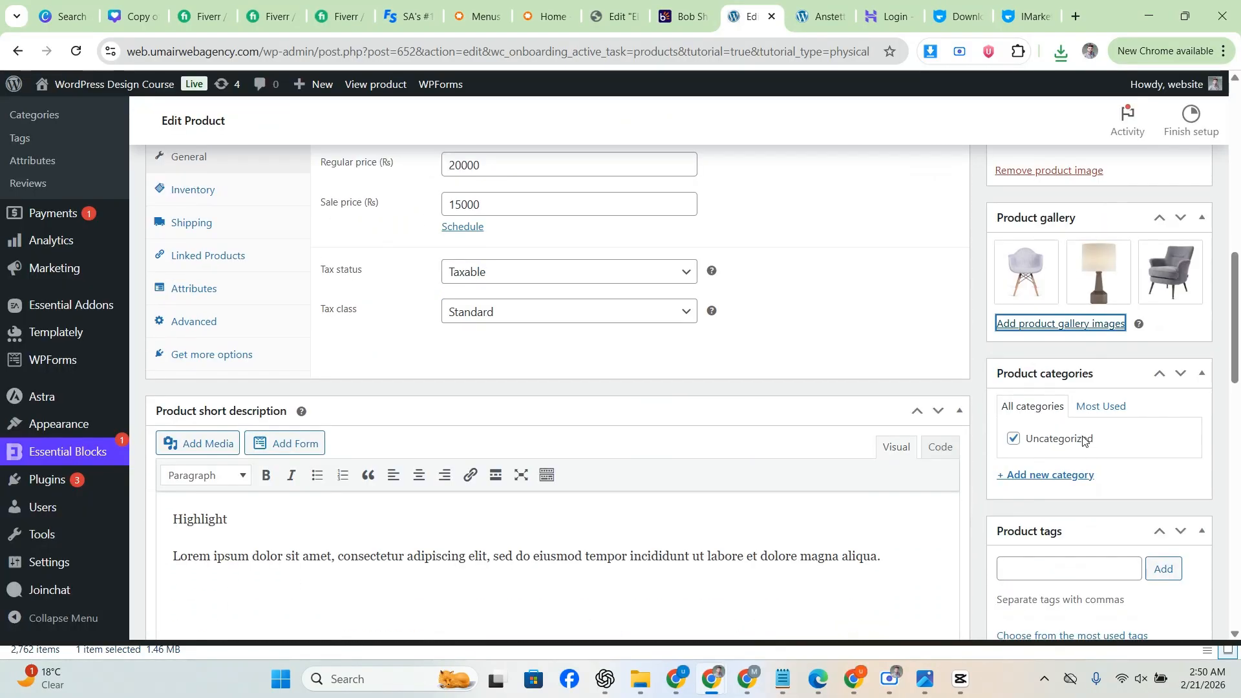
# Step: Create a new 'Home & Office' product category by pasting its name, so it is ticked
pyautogui.scroll(-1, 1083, 440)
pyautogui.click(1061, 391)
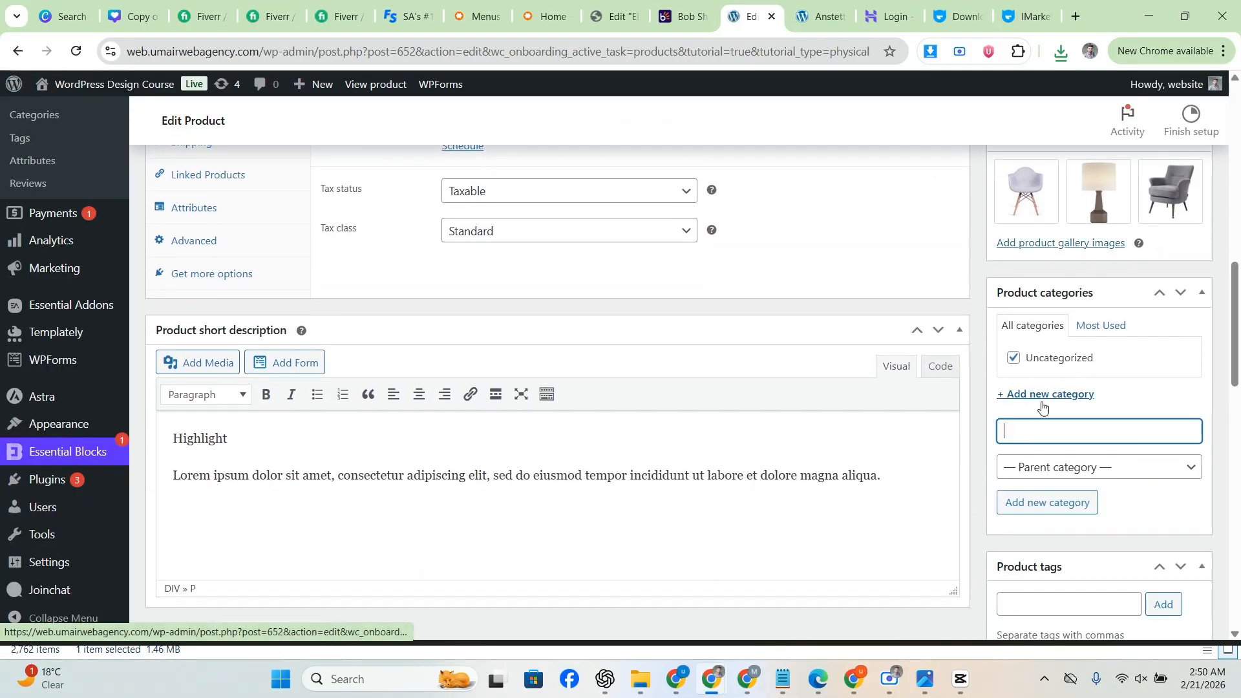
pyautogui.rightClick(1035, 431)
pyautogui.click(910, 220)
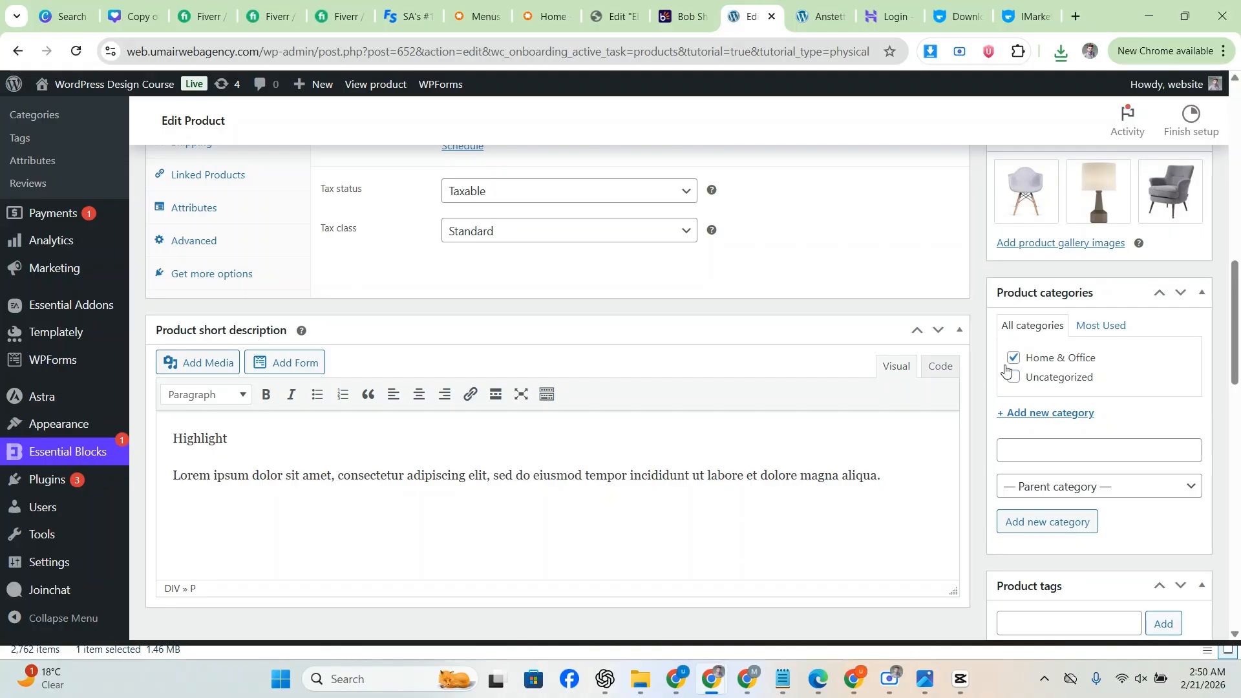
# Step: Publish the Anstett Solid Wood 2 Door Cabinet product
pyautogui.scroll(-3, 1012, 371)
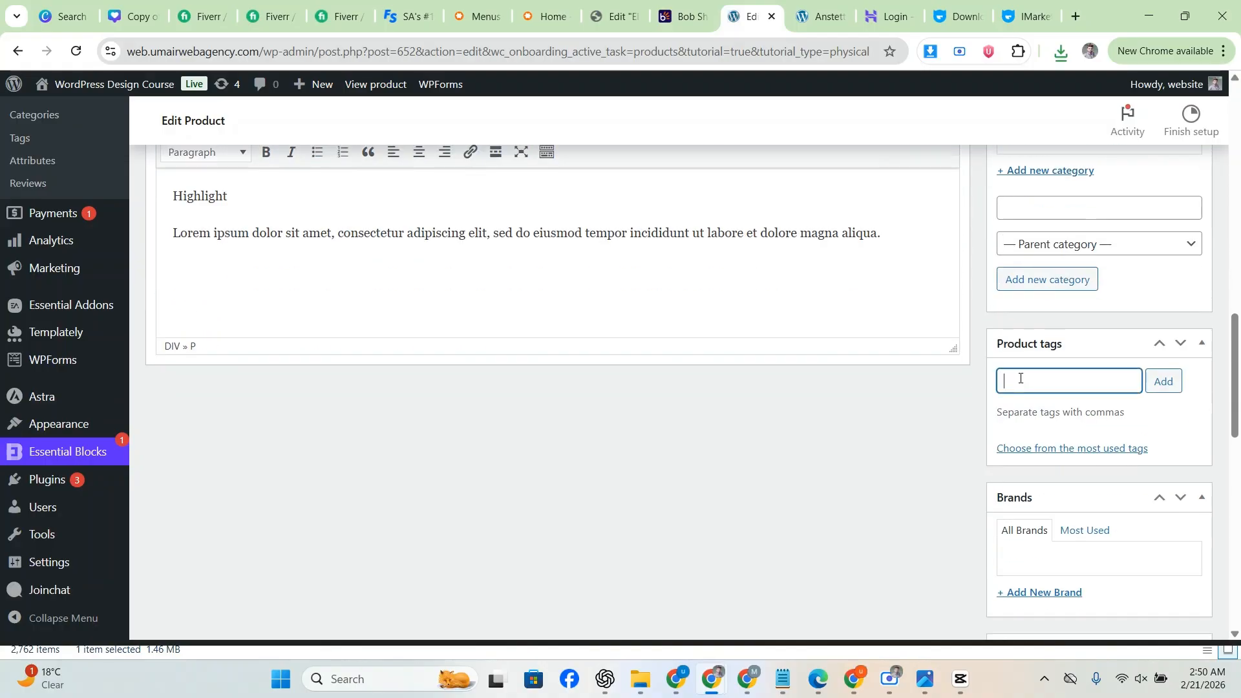
pyautogui.scroll(5, 975, 372)
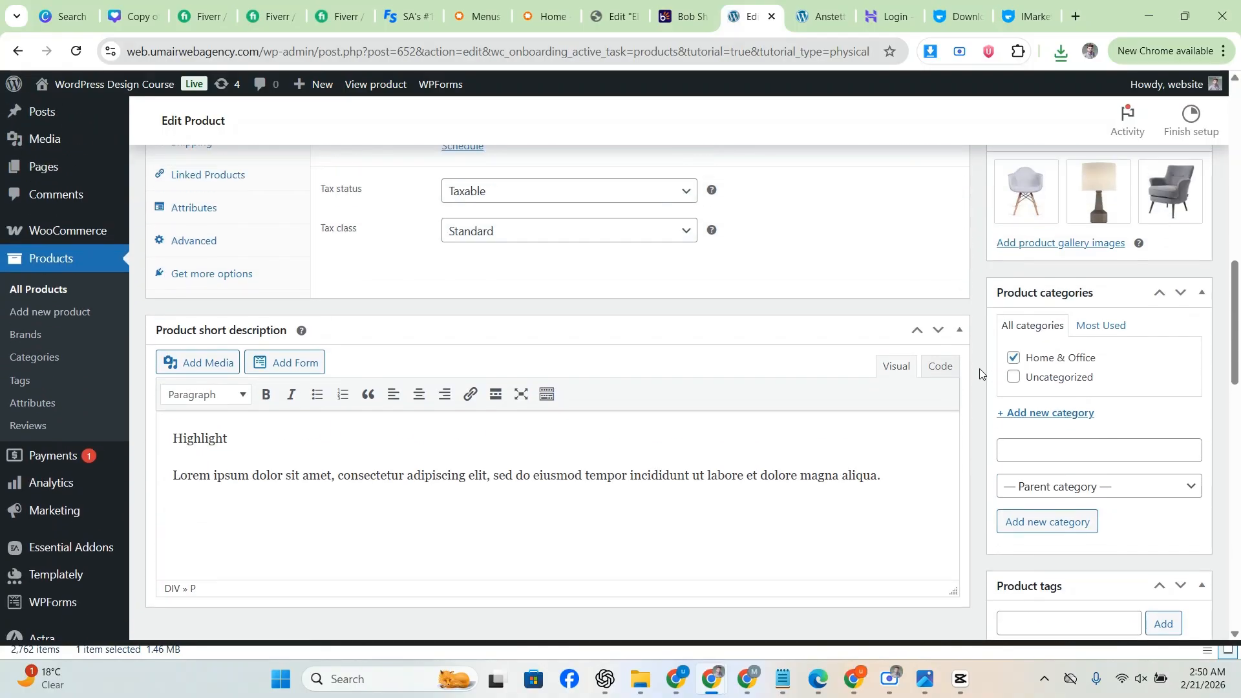
pyautogui.scroll(5, 981, 369)
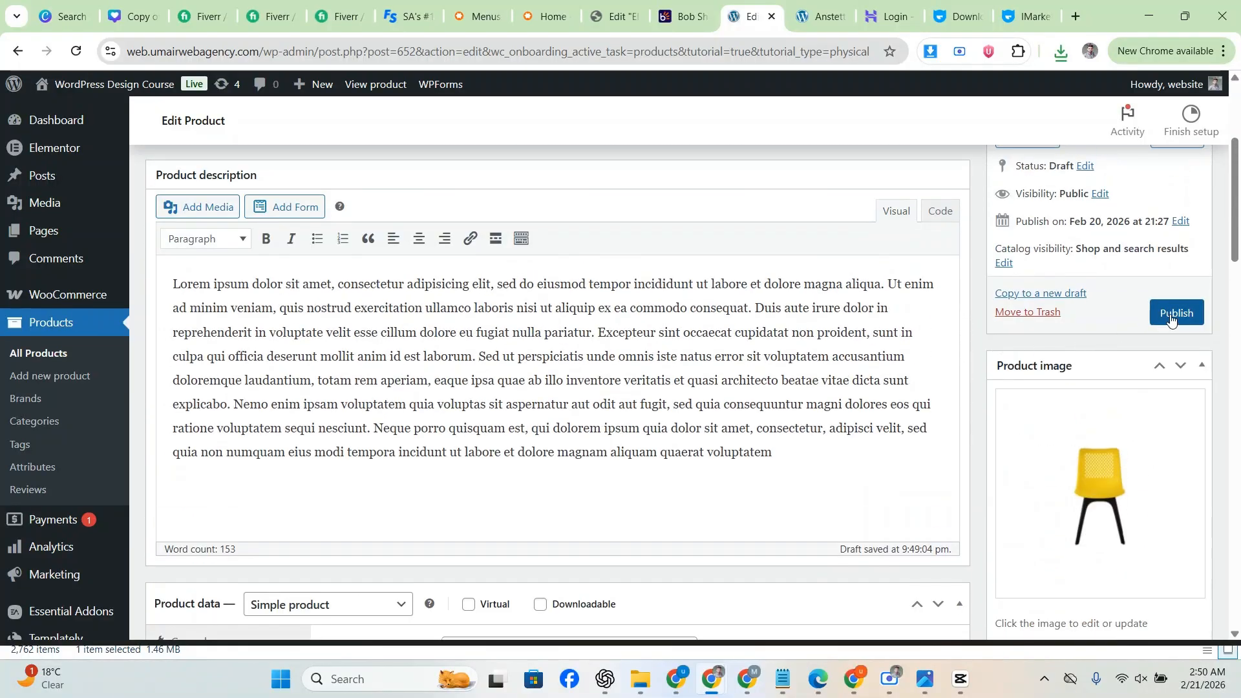
pyautogui.click(1170, 313)
pyautogui.scroll(2, 979, 335)
pyautogui.scroll(-6, 979, 317)
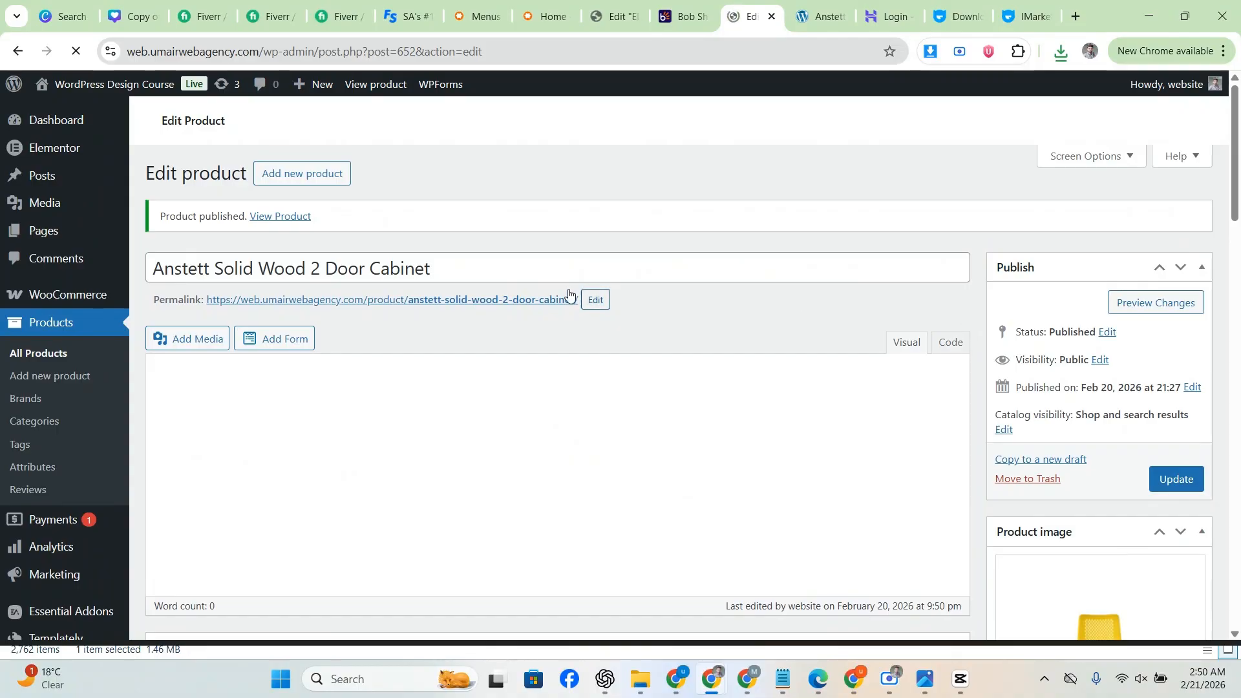
pyautogui.scroll(-3, 438, 274)
pyautogui.scroll(2, 465, 287)
pyautogui.scroll(-5, 482, 306)
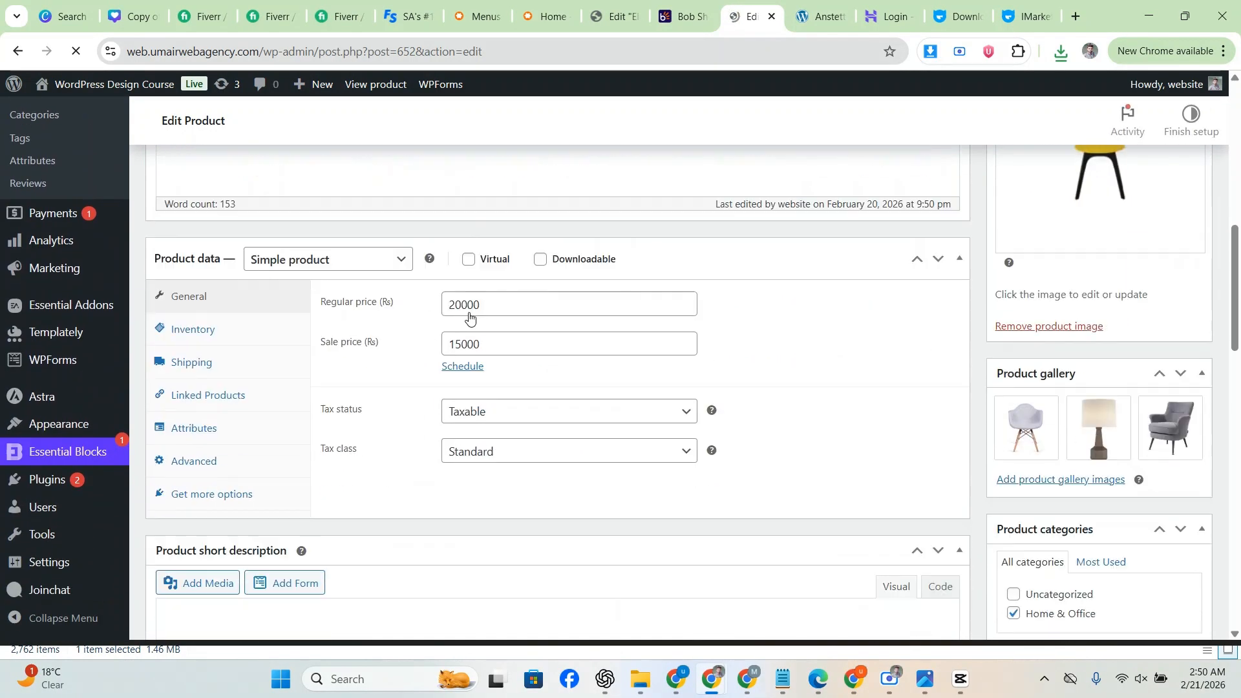
pyautogui.scroll(-1, 470, 319)
pyautogui.scroll(4, 1074, 343)
pyautogui.scroll(-6, 1070, 381)
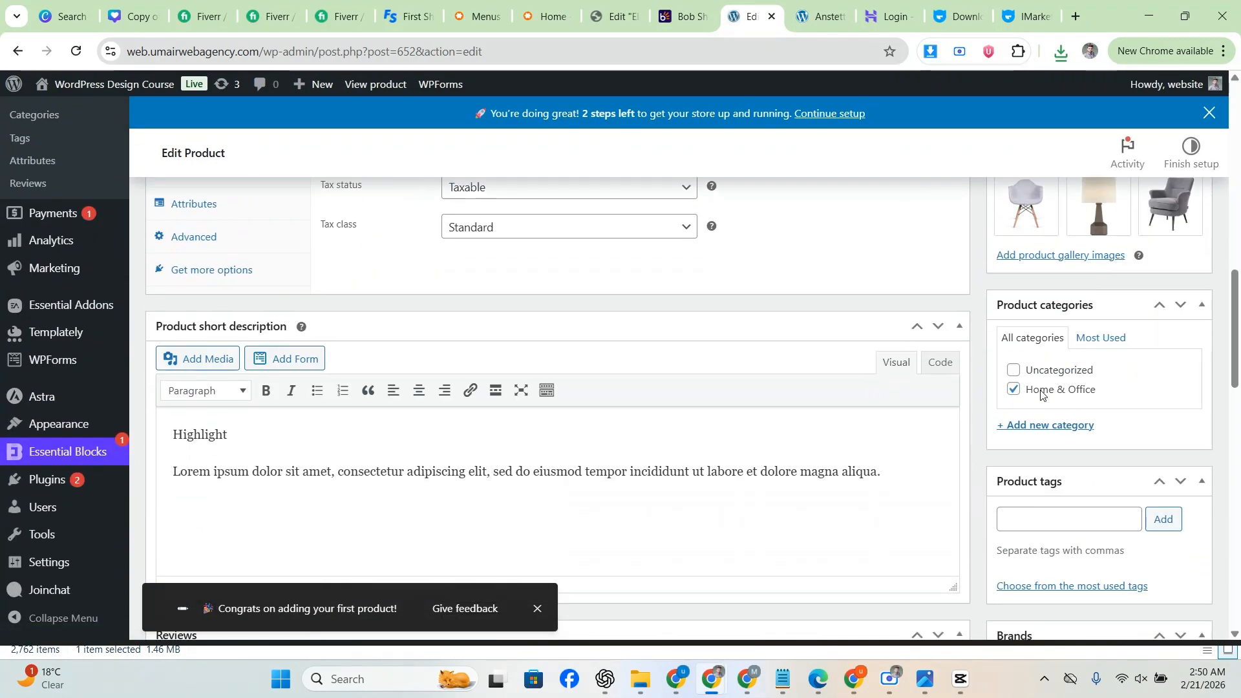
pyautogui.scroll(-1, 1034, 391)
pyautogui.scroll(6, 405, 422)
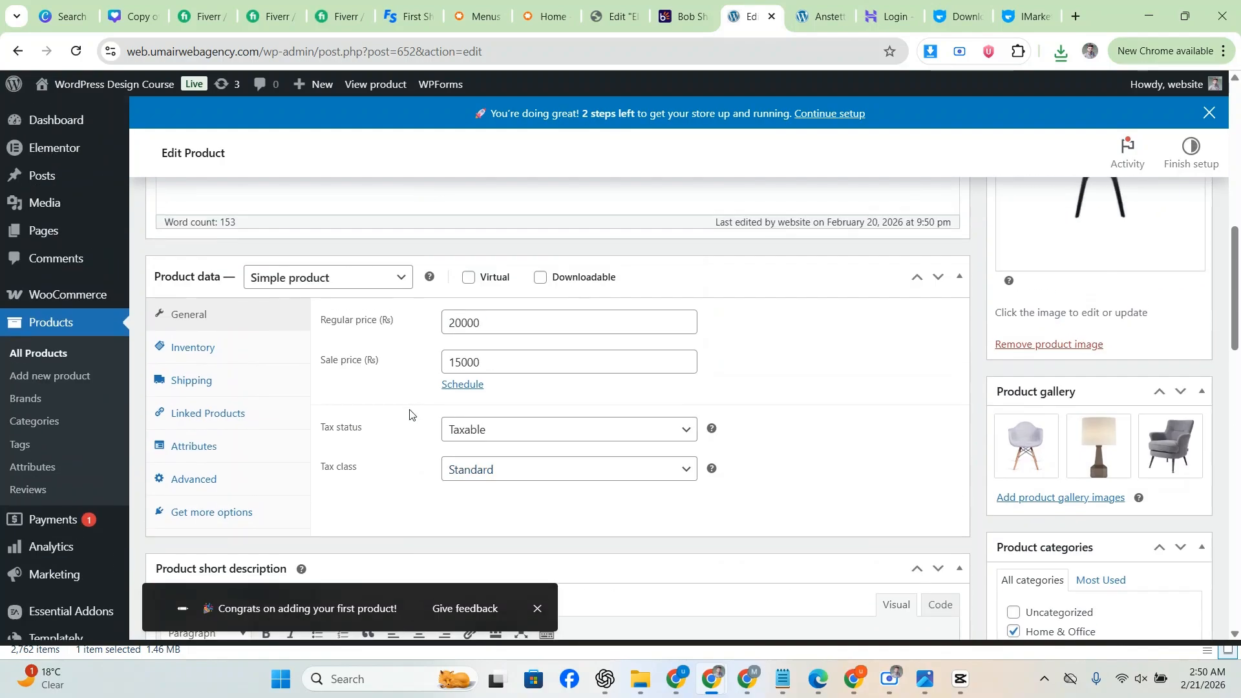
# Step: Open the published product's live page in a new tab from the View Product link
pyautogui.scroll(-3, 407, 394)
pyautogui.scroll(10, 625, 313)
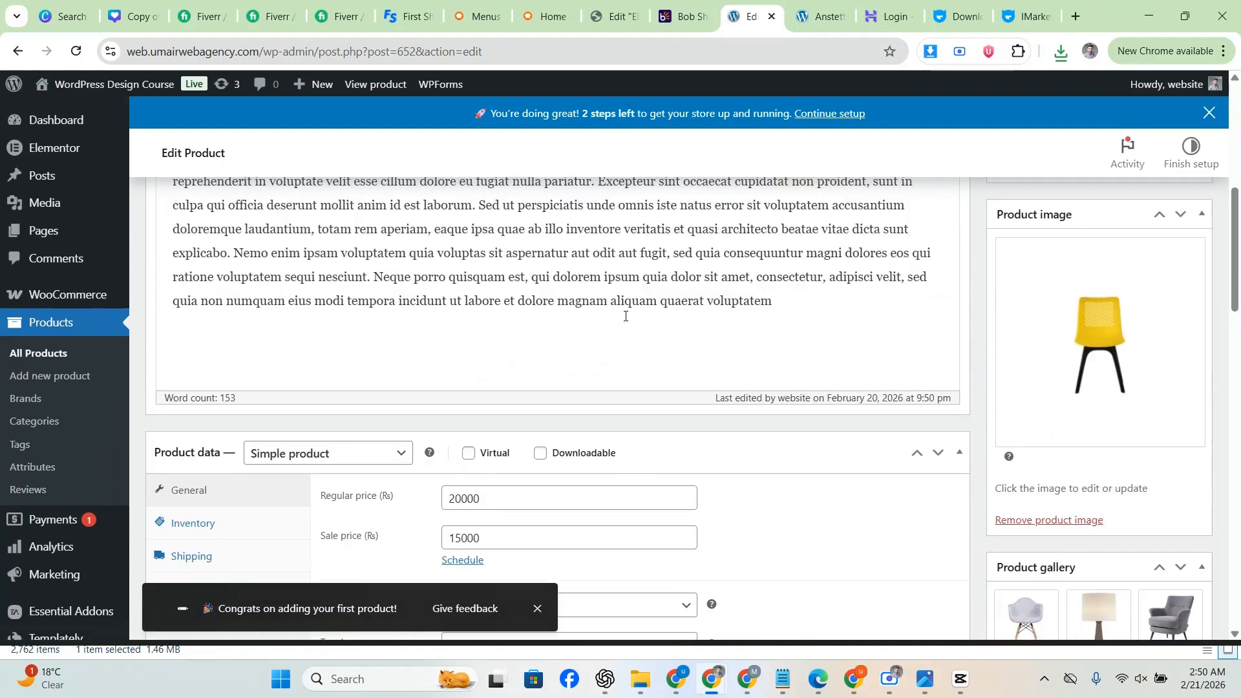
pyautogui.rightClick(304, 369)
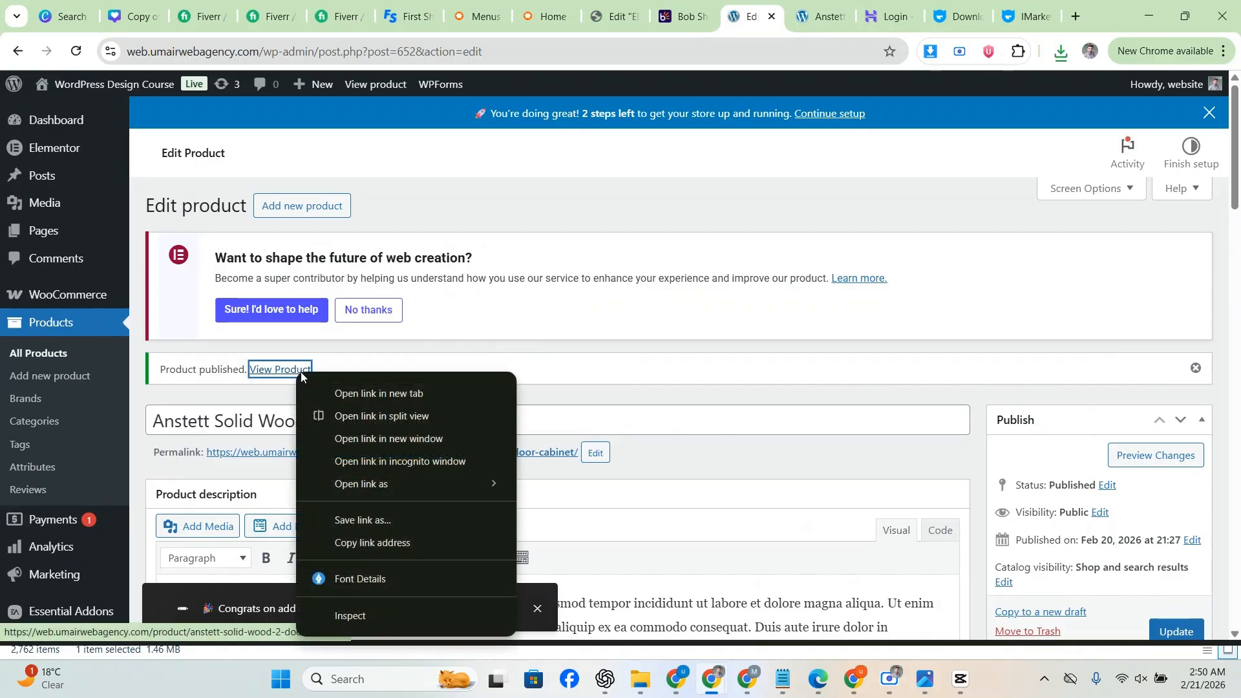
pyautogui.click(362, 393)
# Step: Check the live page shows Rs 15,000 and 20 in stock, then compare with the iMarket demo
pyautogui.hotkey('ctrl', 'Tab')
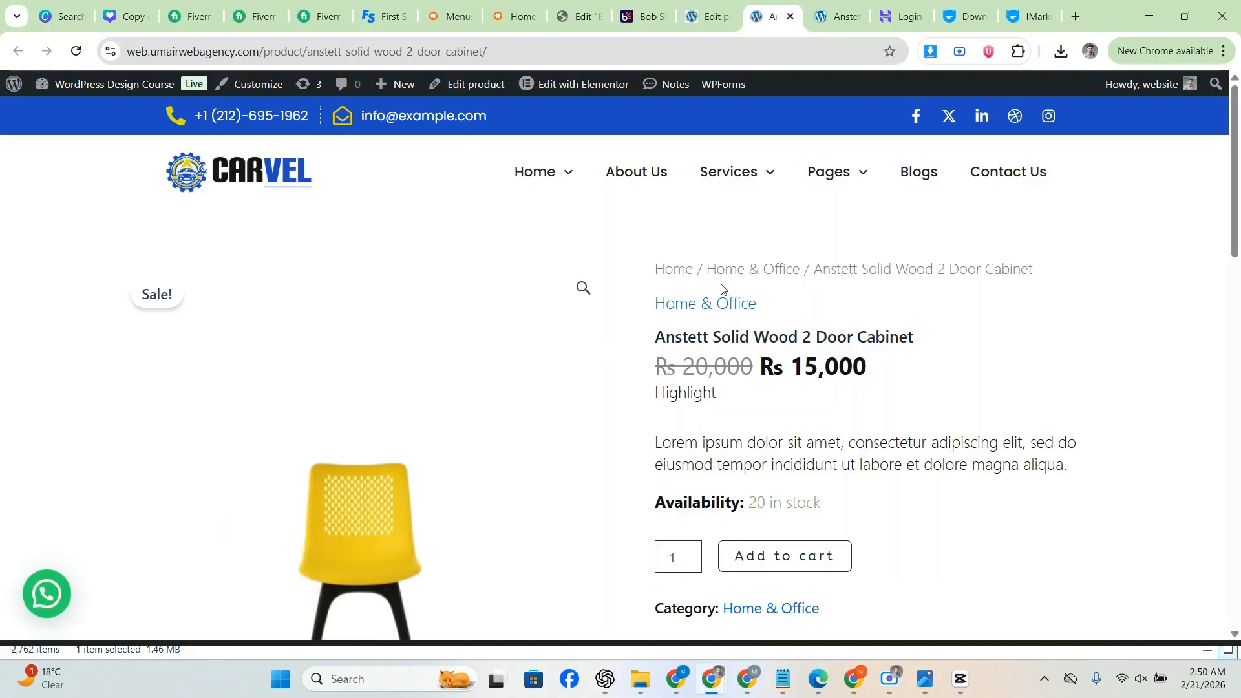
pyautogui.scroll(-1, 721, 285)
pyautogui.scroll(1, 762, 283)
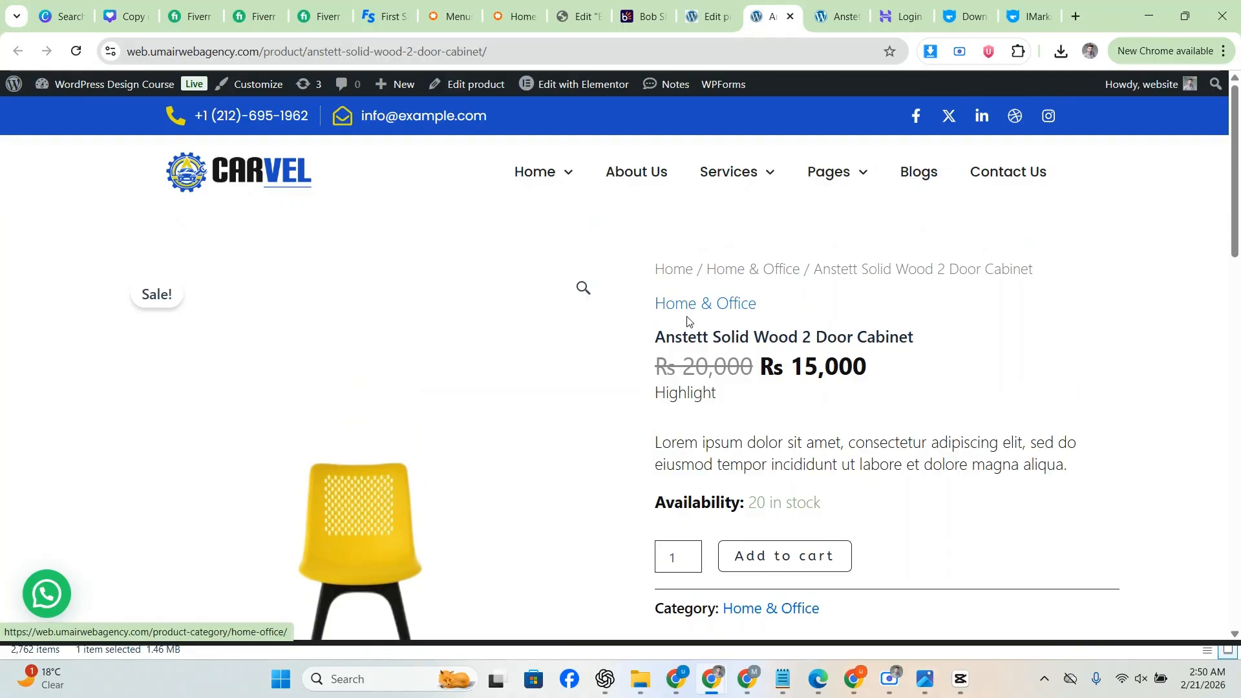
pyautogui.click(835, 7)
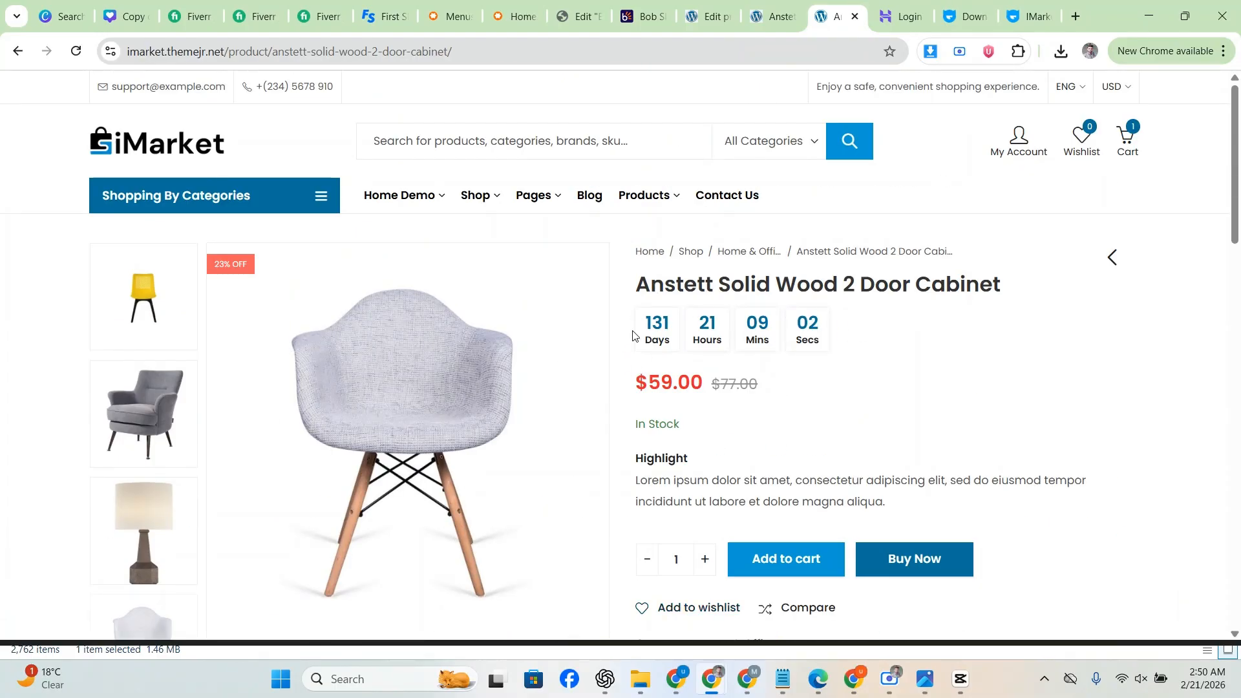
# Step: Look over the iMarket demo cabinet page's details for comparison
pyautogui.click(780, 3)
pyautogui.hotkey('ctrl', 'Tab')
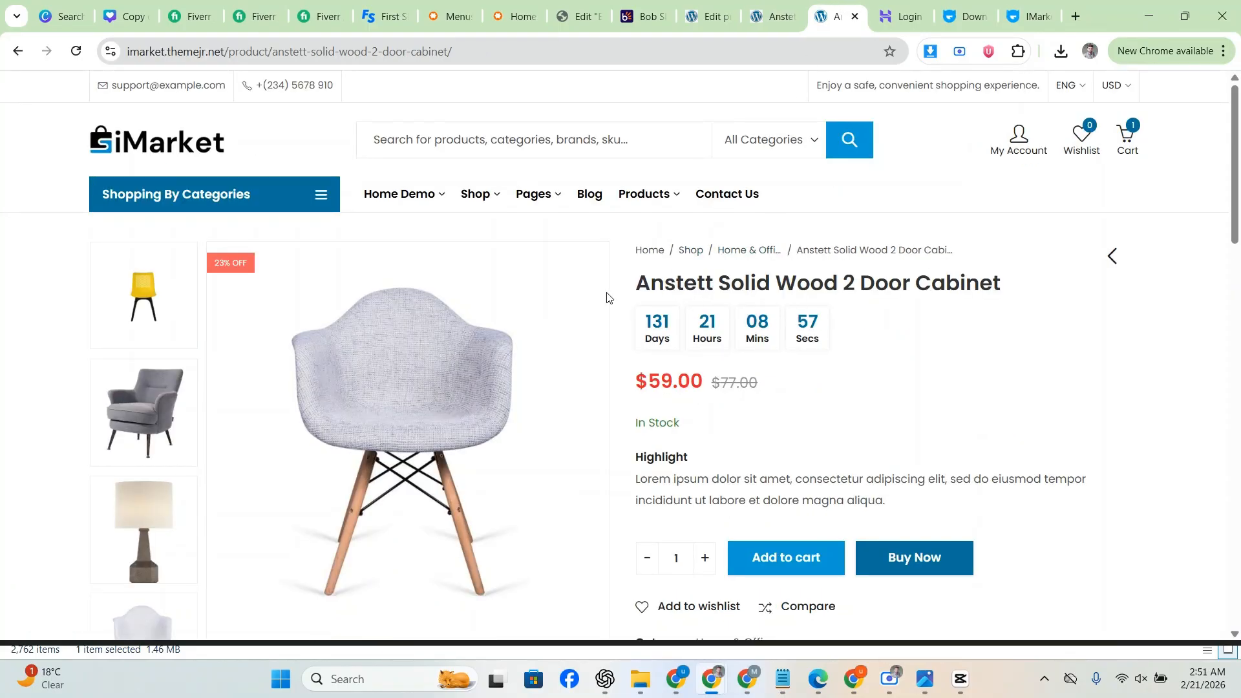
pyautogui.scroll(-1, 208, 316)
pyautogui.scroll(-4, 635, 310)
pyautogui.scroll(-3, 636, 310)
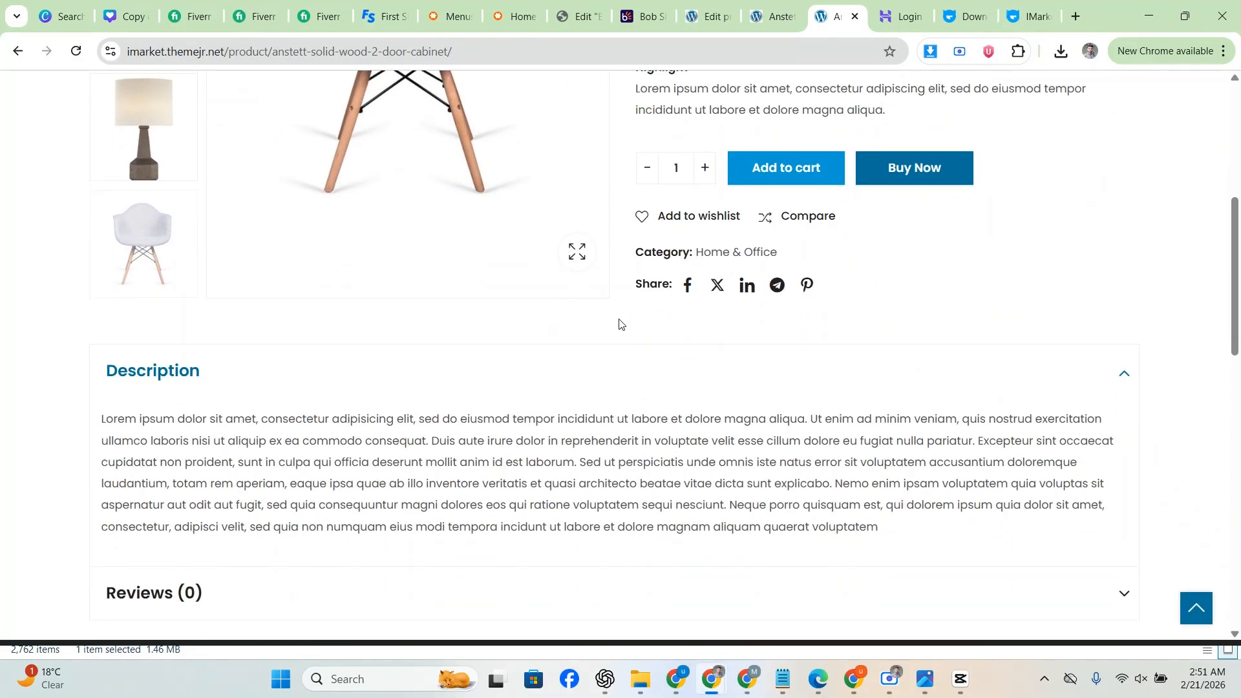
pyautogui.scroll(-4, 601, 329)
pyautogui.scroll(11, 584, 305)
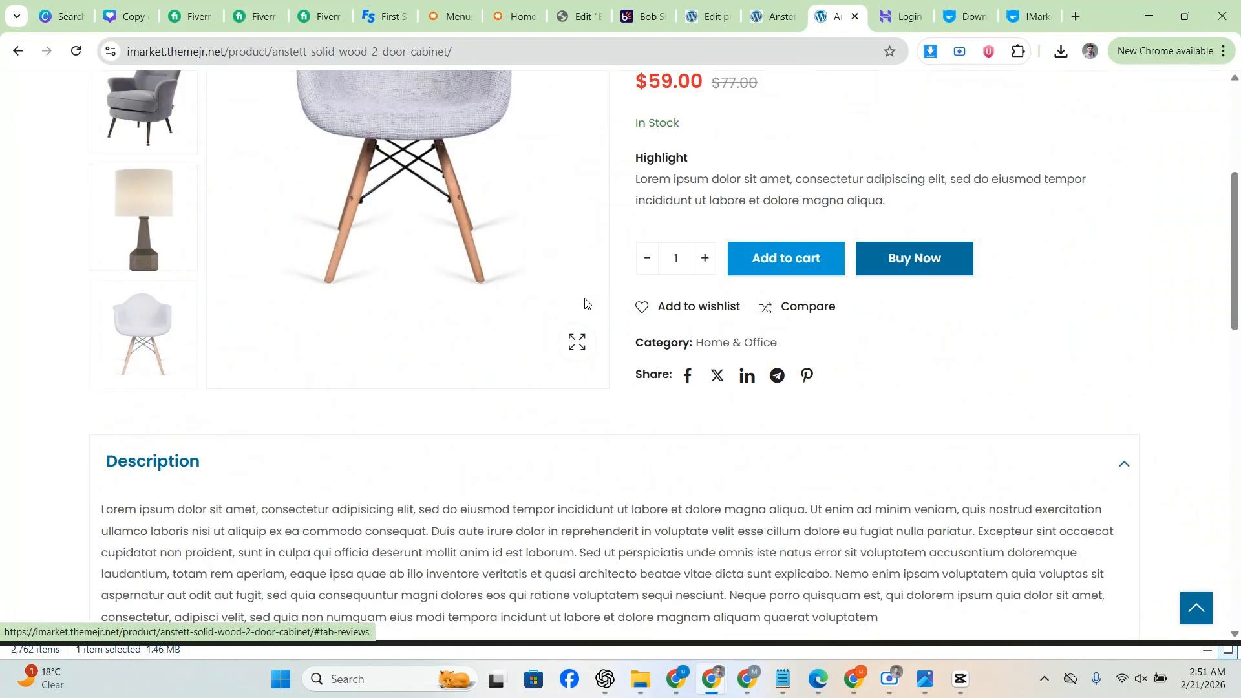
# Step: On the live Carvel page, review the breadcrumb, title, short description and category line
pyautogui.hotkey('ctrl', 'shift', 'Tab')
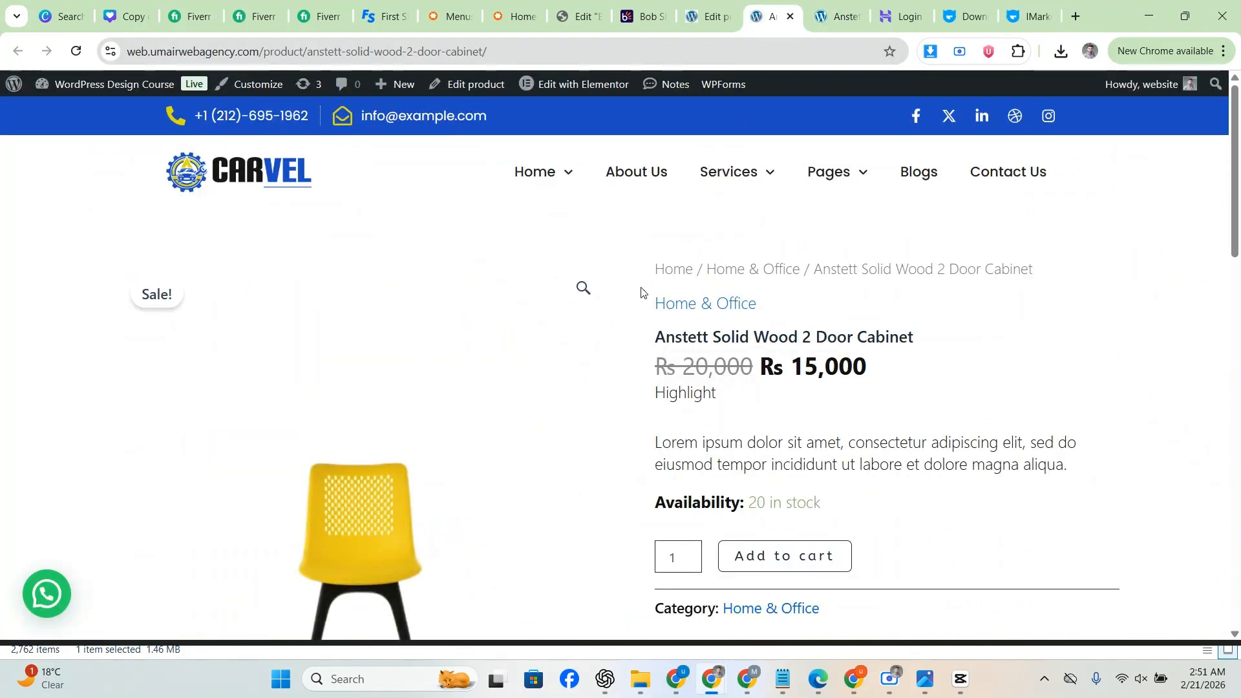
pyautogui.moveTo(996, 264); pyautogui.dragTo(657, 244)
pyautogui.click(840, 280)
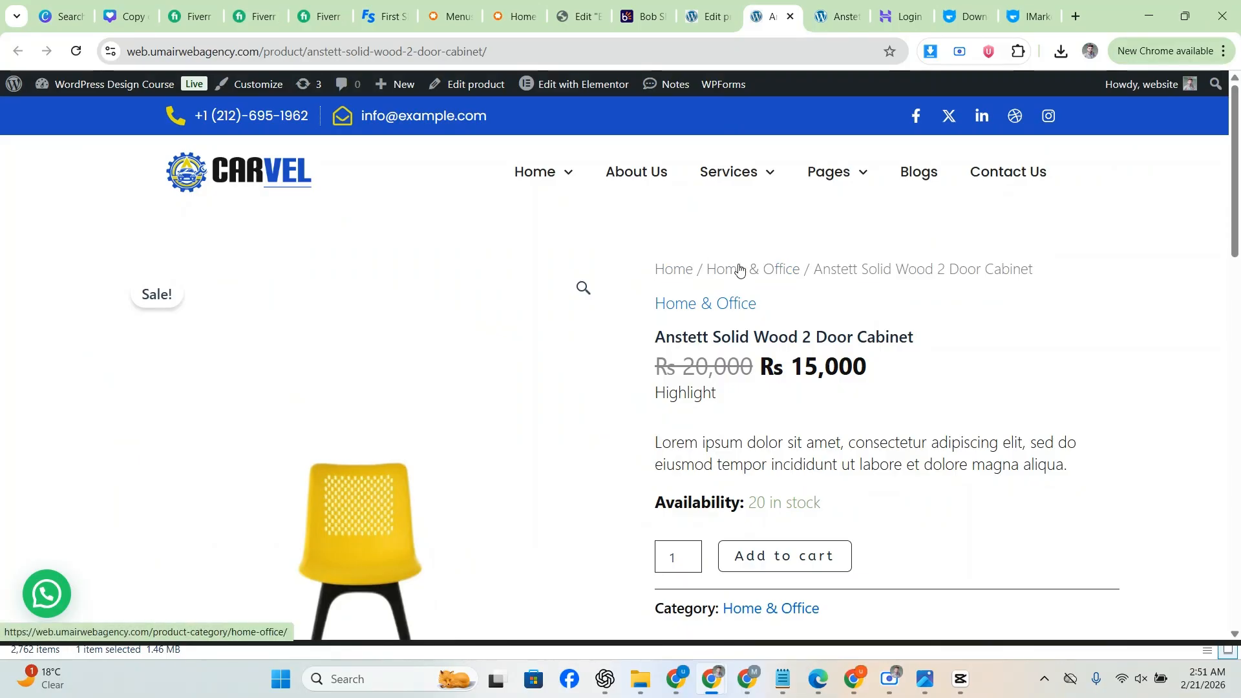
pyautogui.scroll(-2, 763, 275)
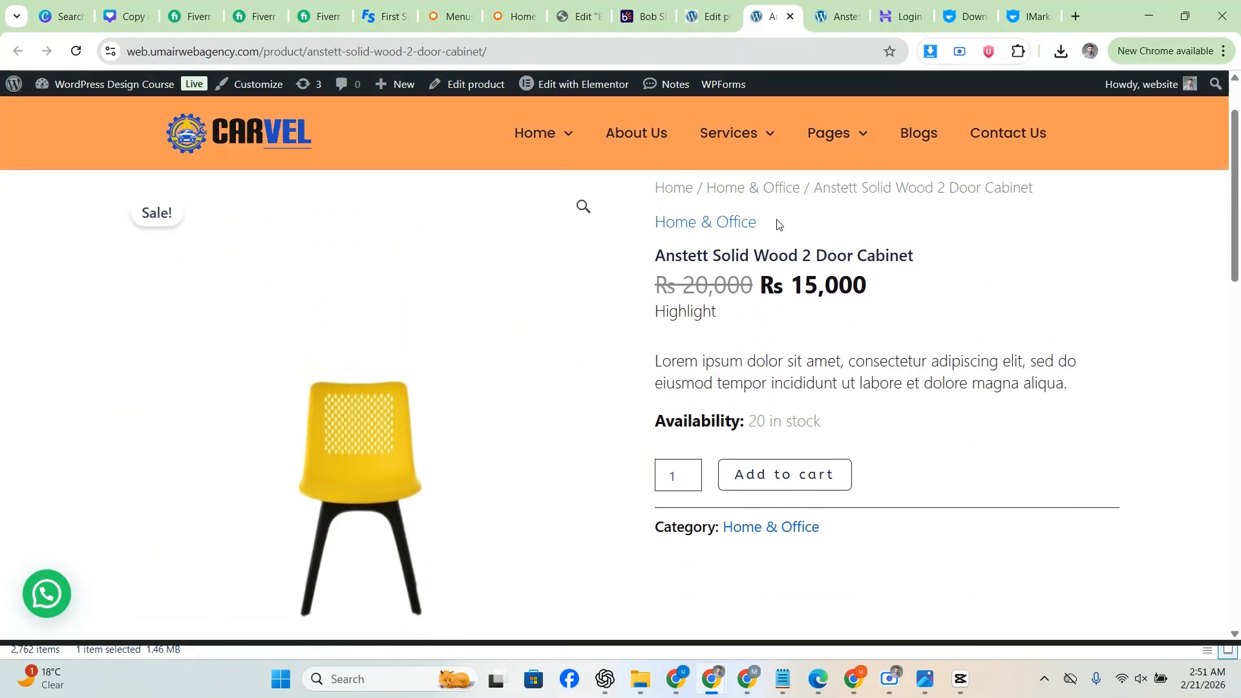
pyautogui.scroll(2, 750, 270)
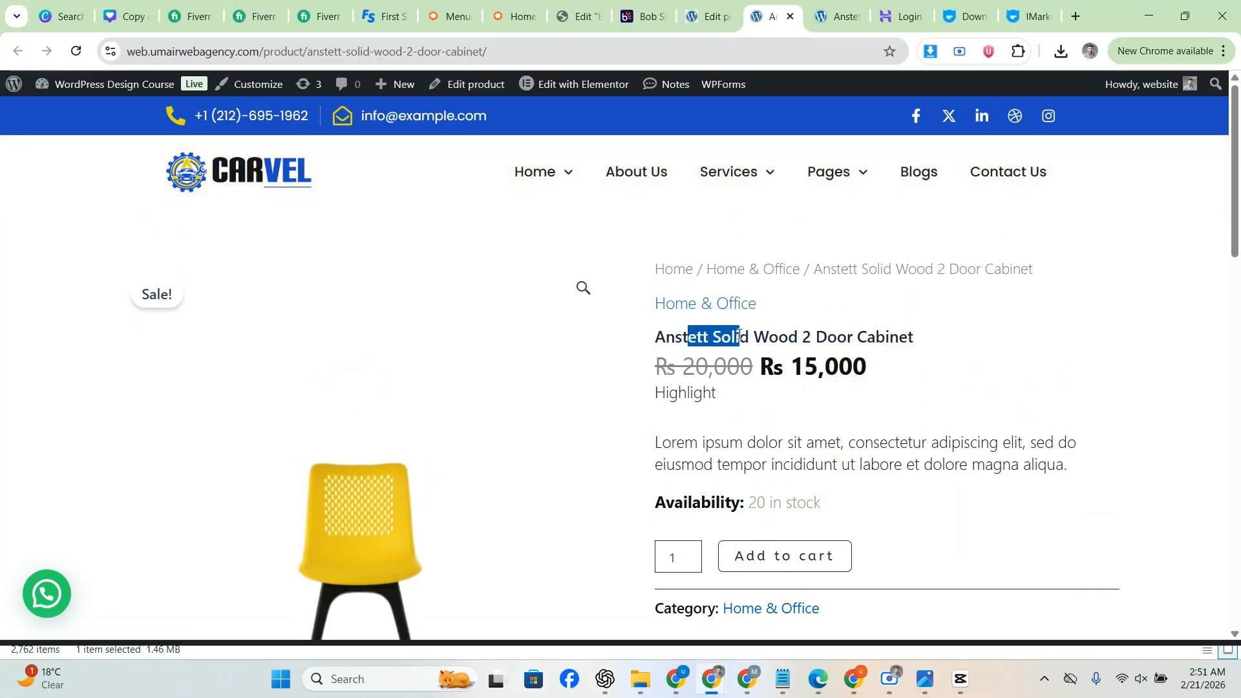
pyautogui.click(757, 363)
pyautogui.scroll(-1, 835, 375)
pyautogui.moveTo(656, 313); pyautogui.dragTo(807, 371)
pyautogui.click(798, 377)
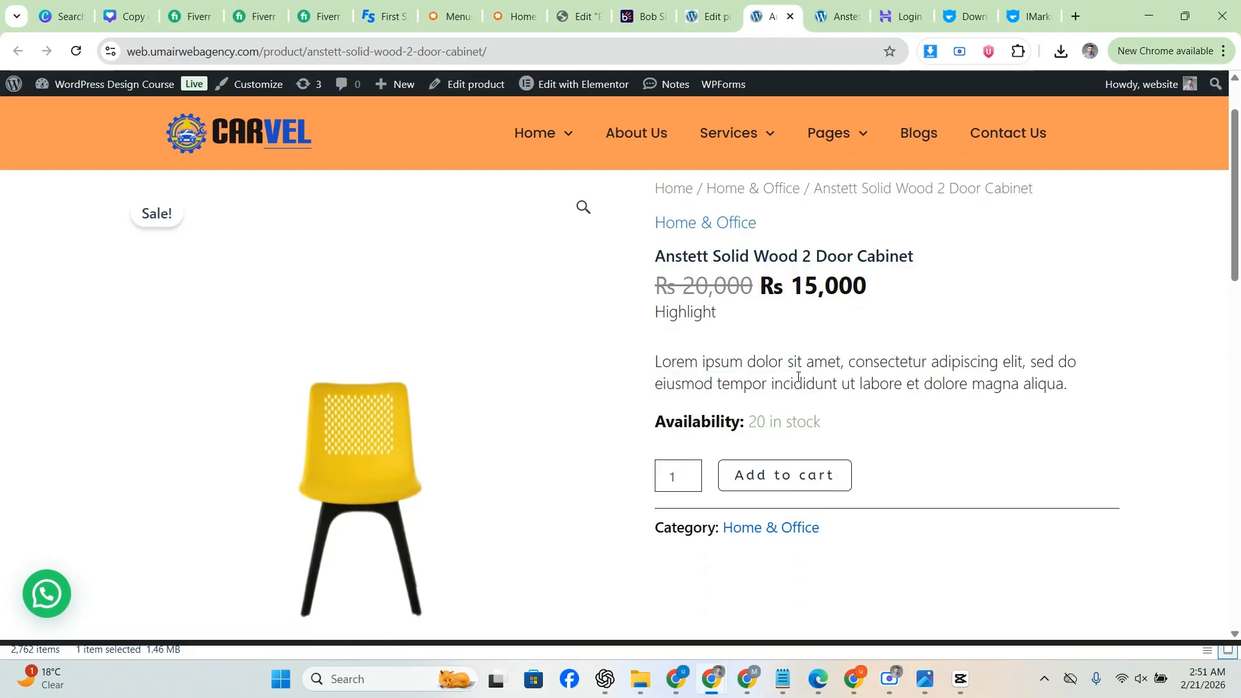
pyautogui.scroll(-1, 771, 430)
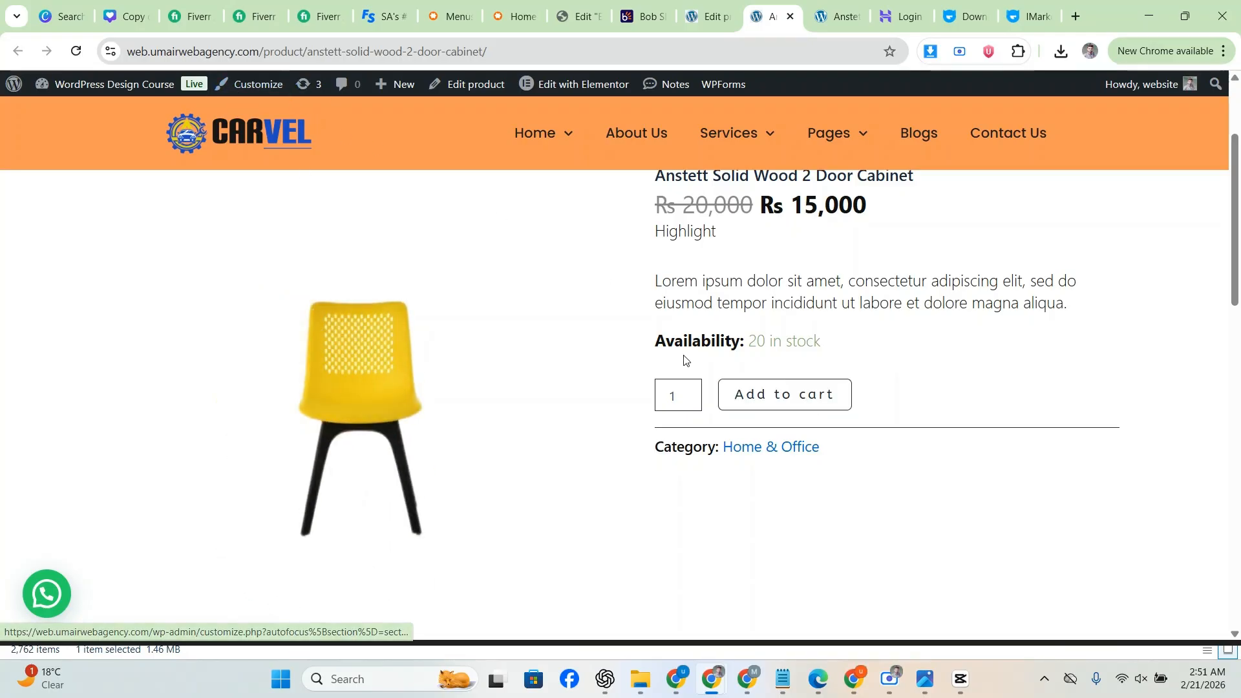
pyautogui.scroll(-4, 686, 360)
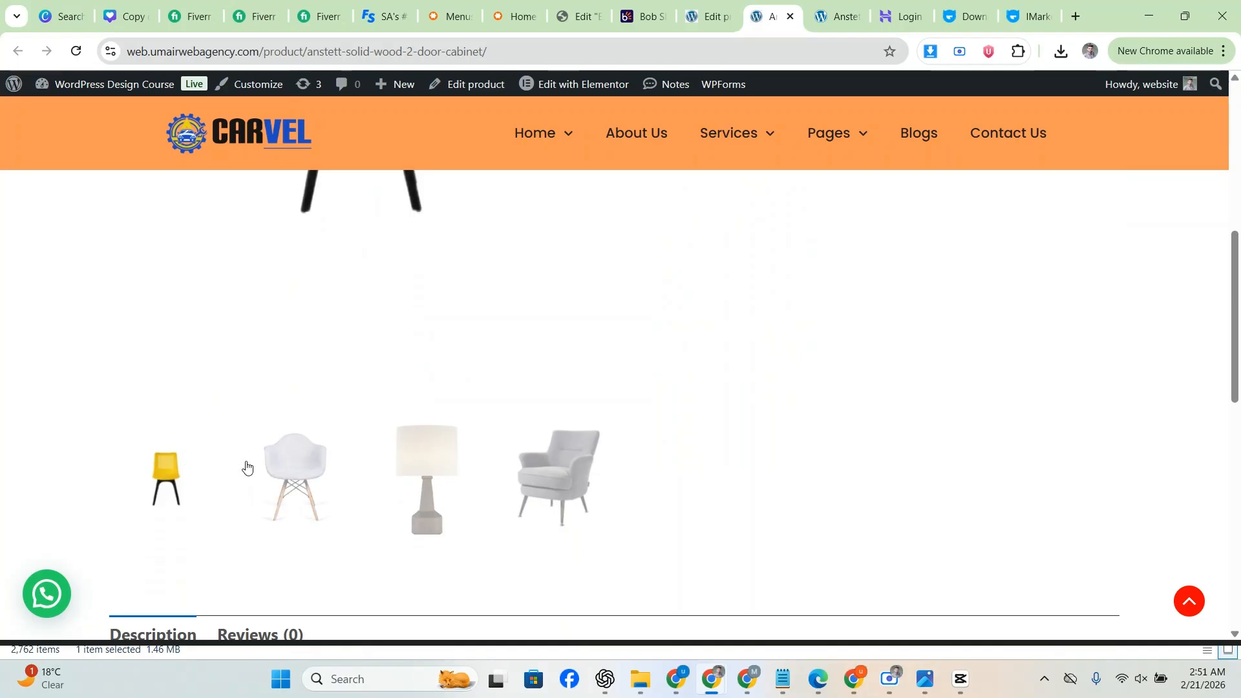
pyautogui.scroll(5, 401, 413)
pyautogui.scroll(-3, 330, 378)
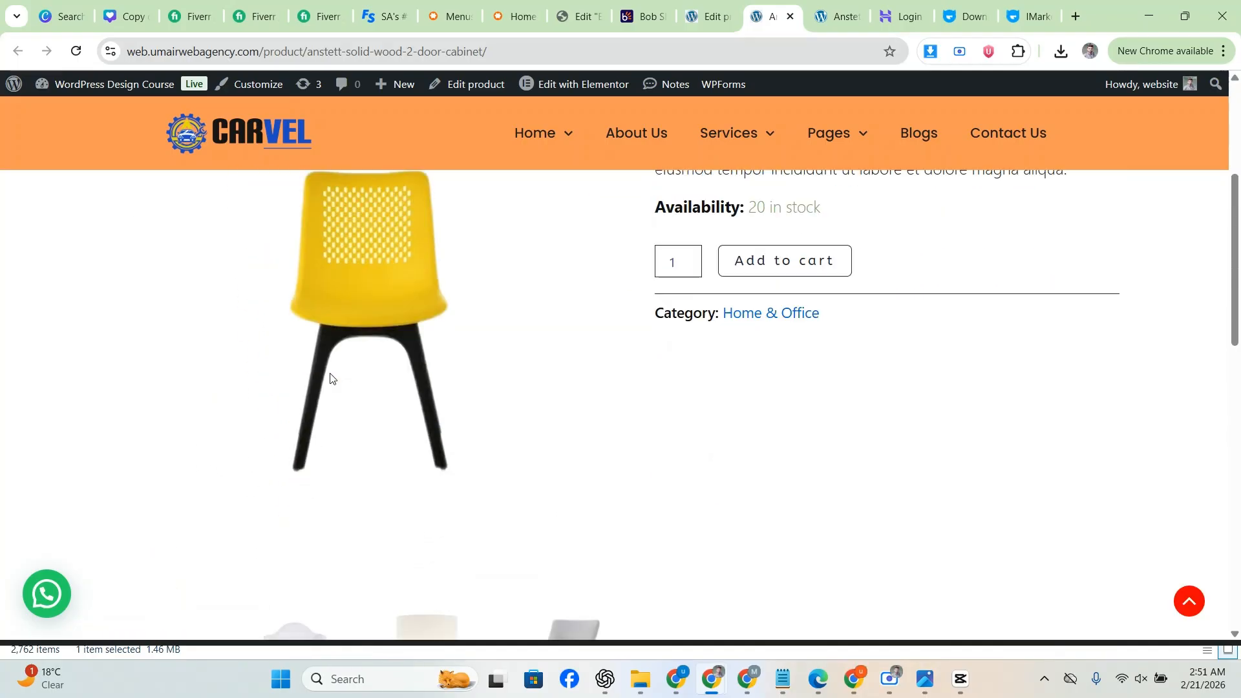
pyautogui.scroll(-4, 333, 375)
pyautogui.scroll(1, 239, 349)
# Step: Show the lamp image as the main gallery picture and check the Reviews (0) tab
pyautogui.click(264, 382)
pyautogui.scroll(6, 264, 380)
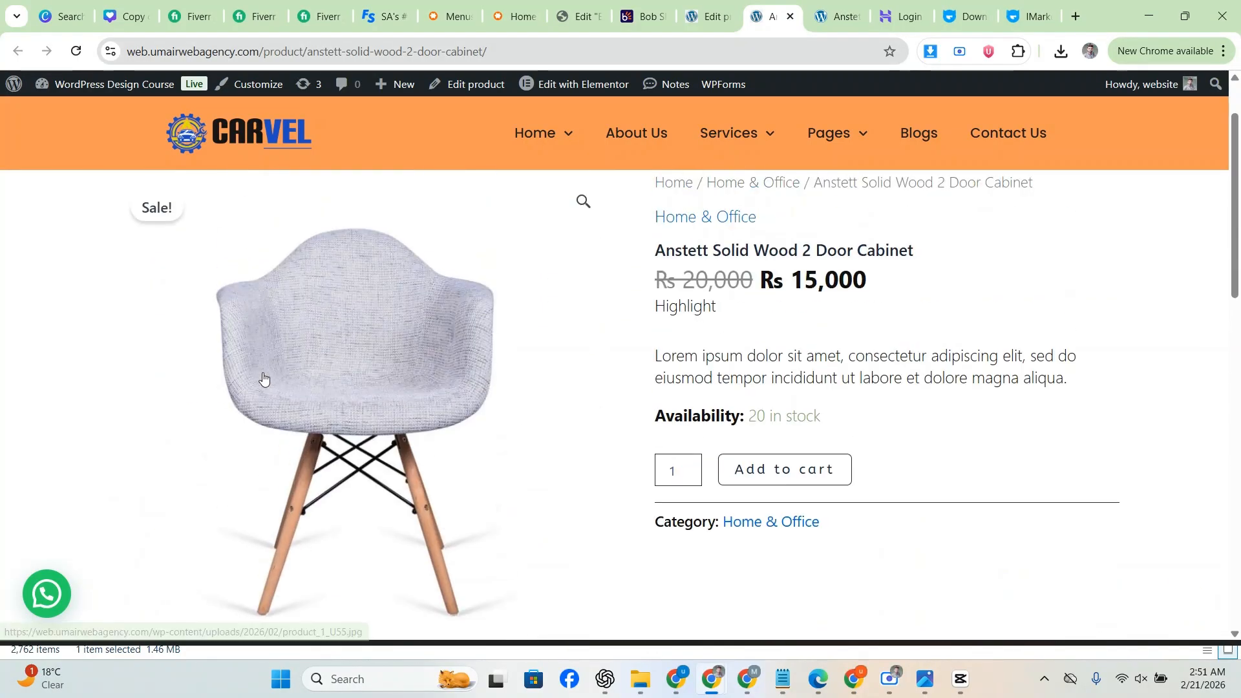
pyautogui.scroll(-2, 357, 366)
pyautogui.click(420, 582)
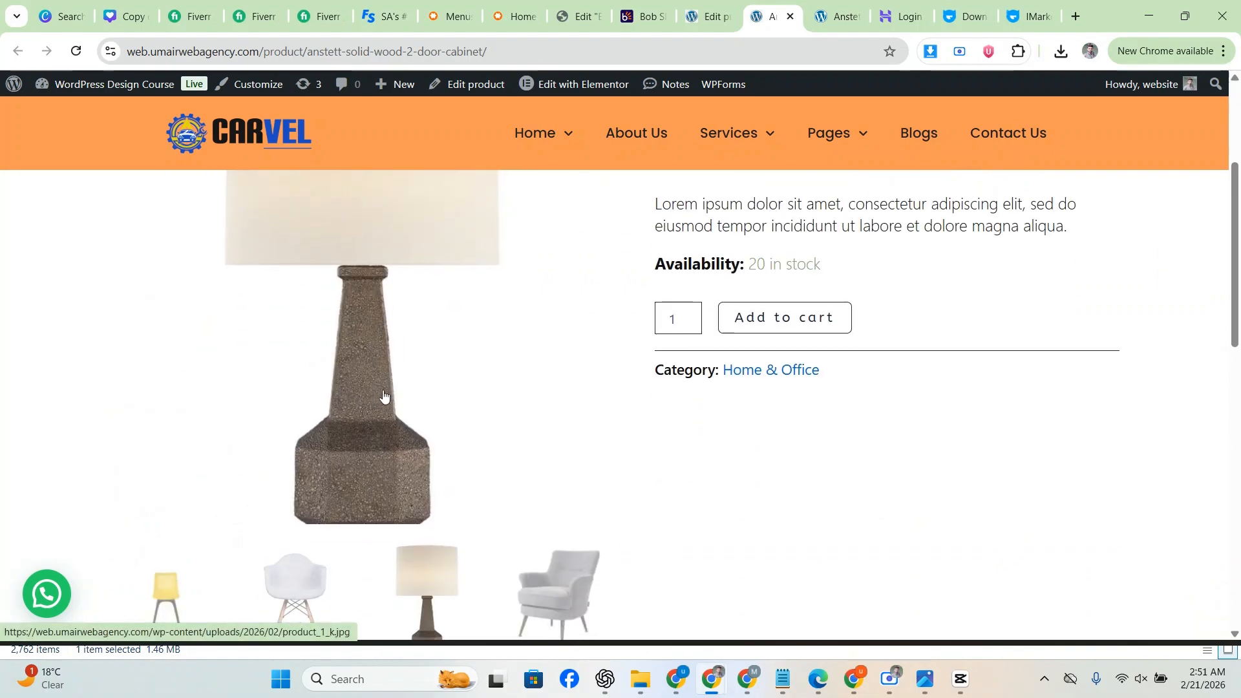
pyautogui.scroll(-6, 384, 395)
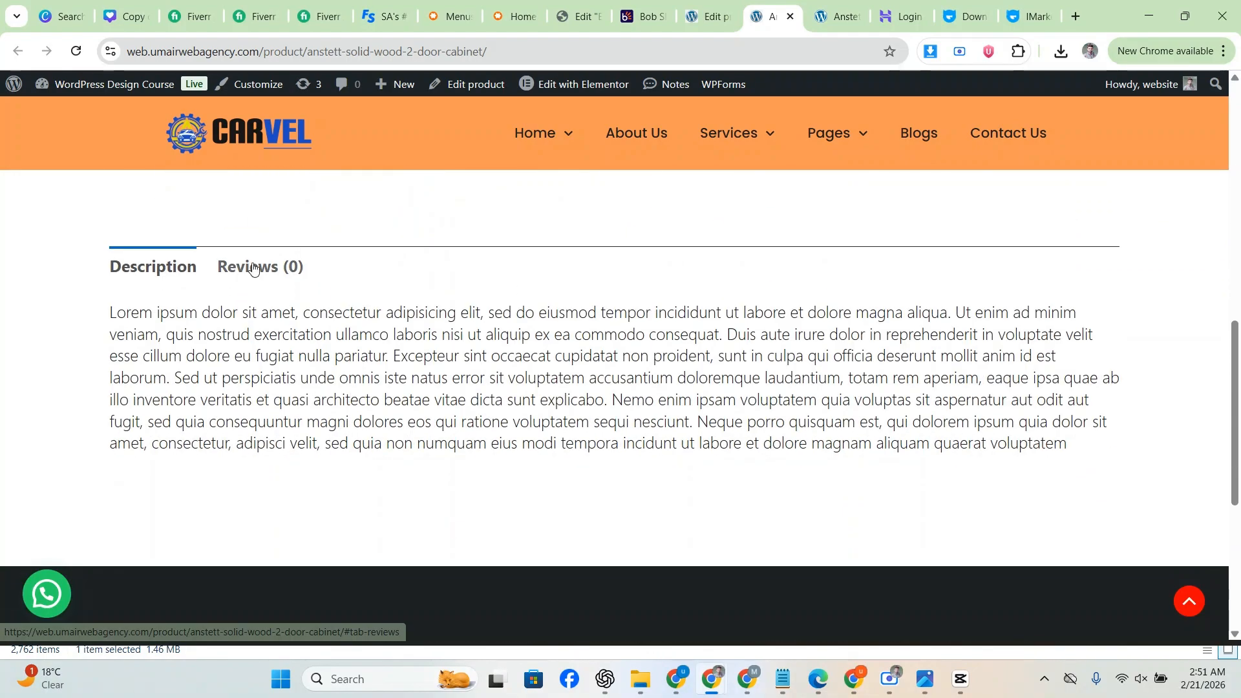
pyautogui.click(253, 269)
pyautogui.click(169, 274)
# Step: Compare the iMarket page's Description and Reviews sections, then return to the Carvel page
pyautogui.hotkey('ctrl', 'Tab')
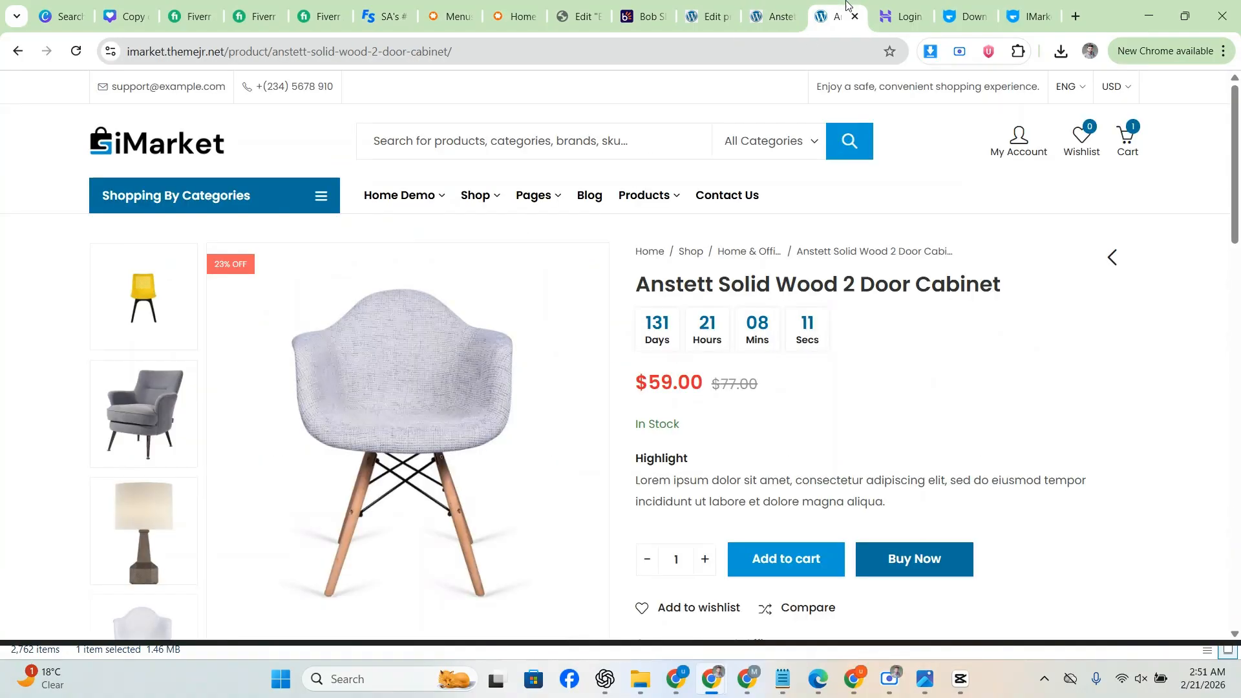
pyautogui.scroll(-5, 646, 288)
pyautogui.scroll(-4, 646, 288)
pyautogui.scroll(4, 266, 283)
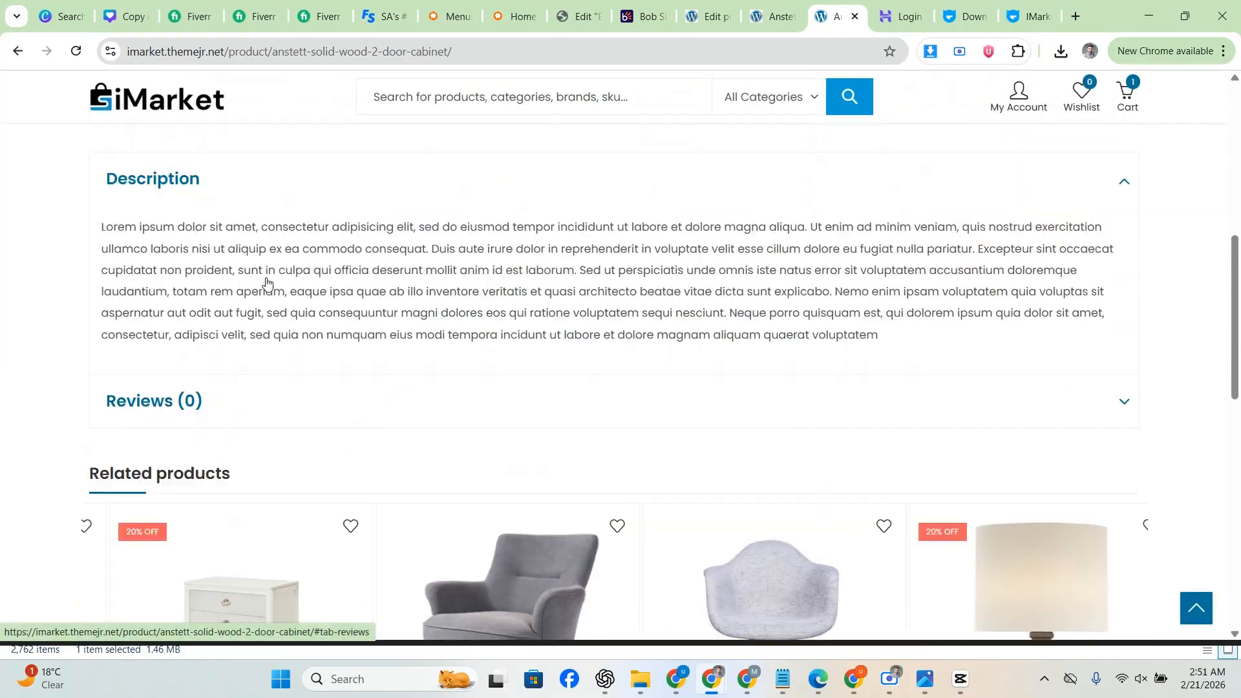
pyautogui.click(213, 369)
pyautogui.click(234, 421)
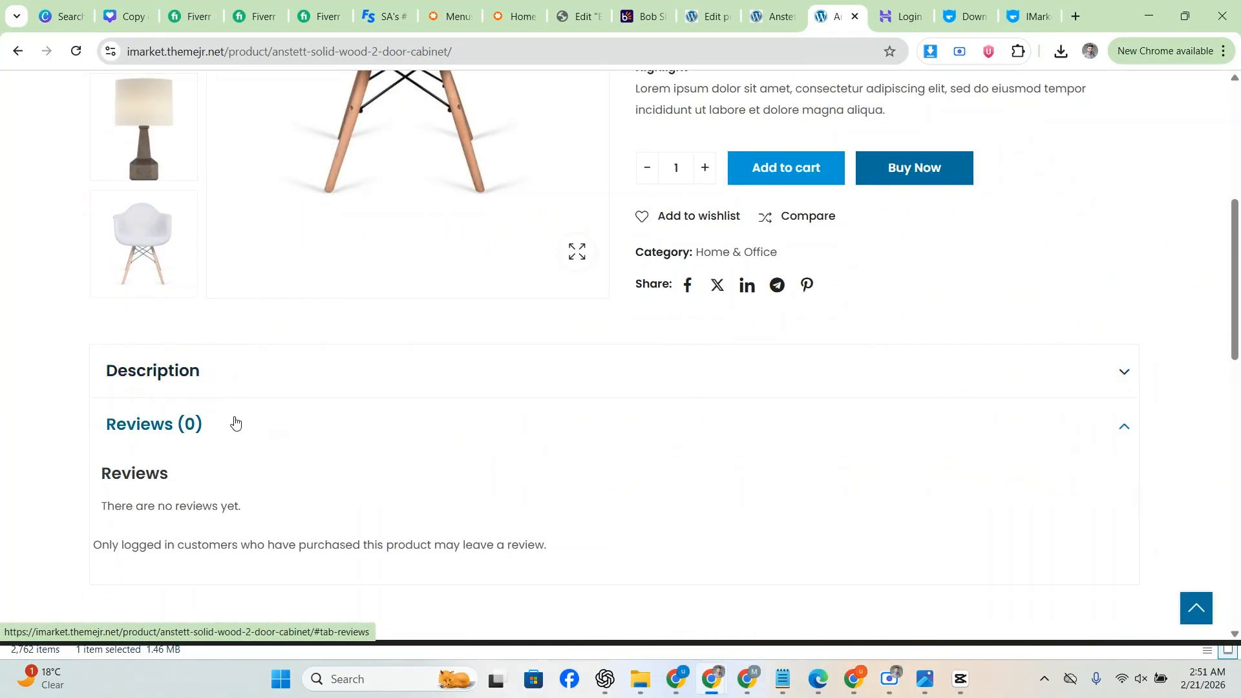
pyautogui.click(235, 421)
pyautogui.click(780, 3)
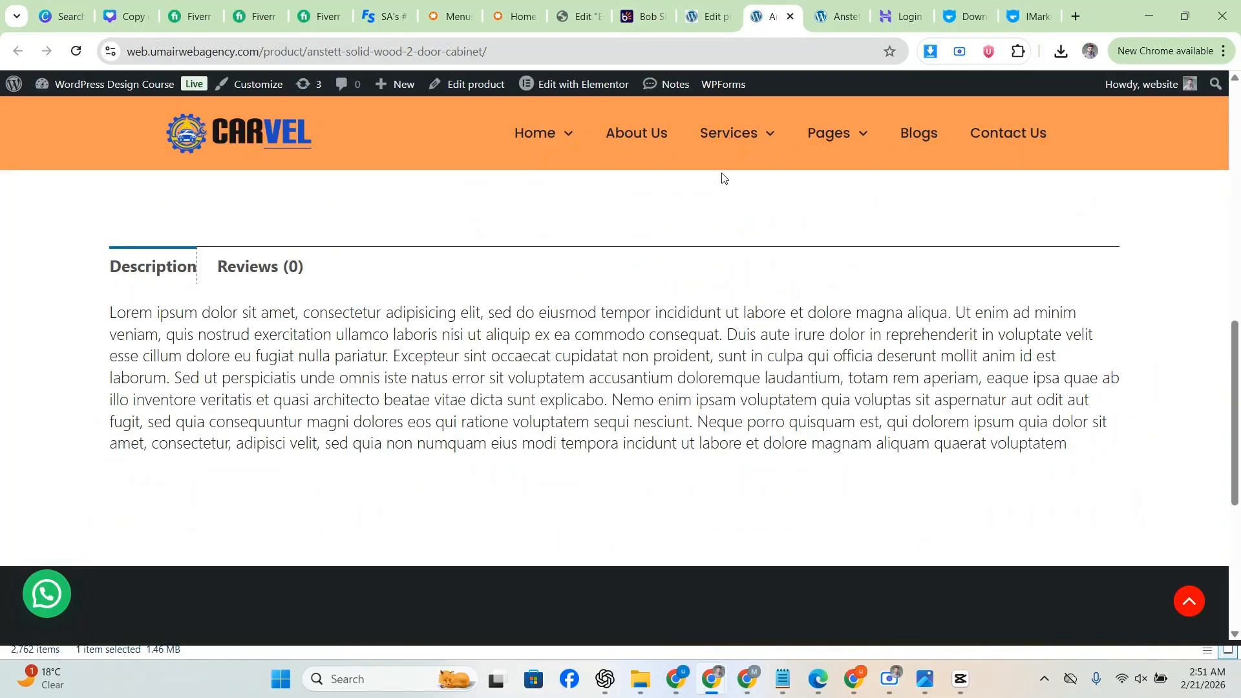
pyautogui.scroll(10, 648, 246)
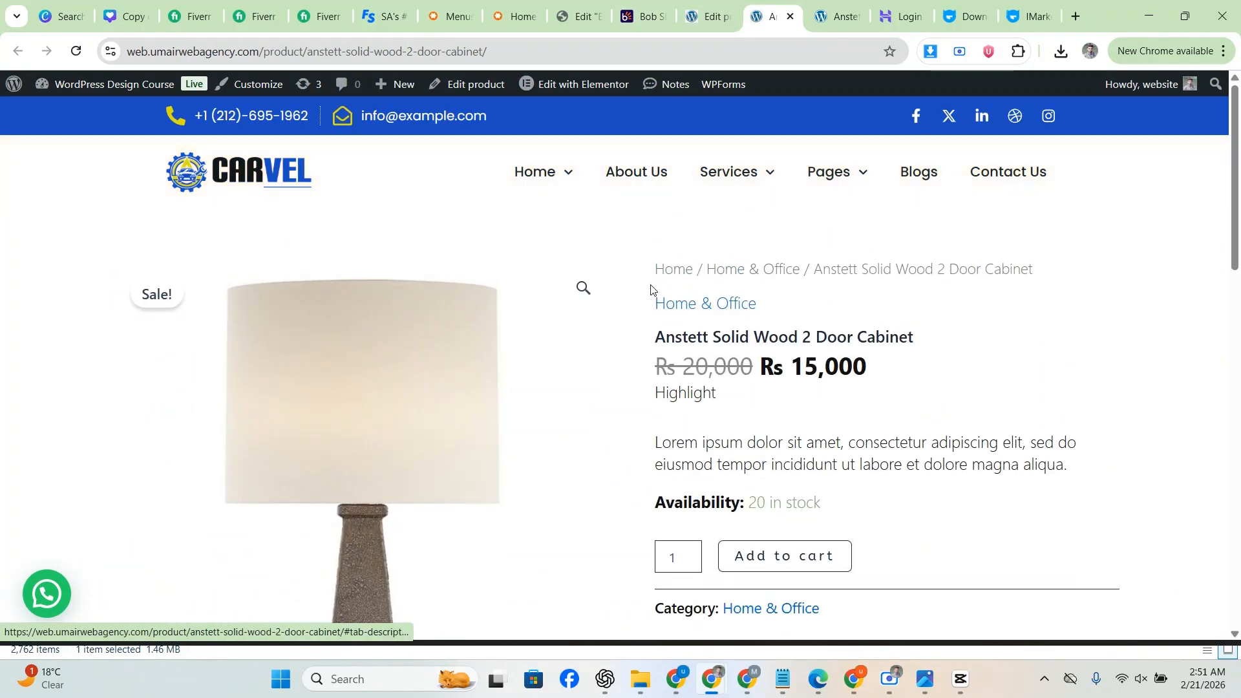
pyautogui.scroll(-2, 631, 304)
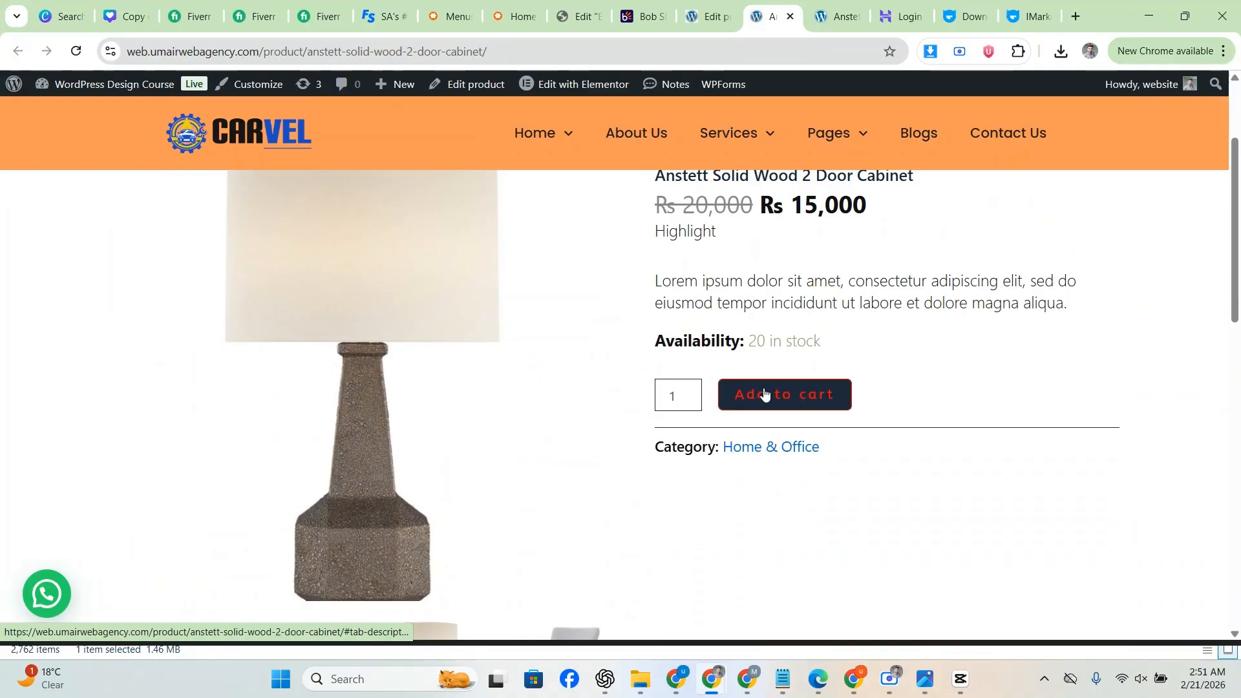
# Step: Add the cabinet to the cart and update the quantity to 2
pyautogui.click(782, 401)
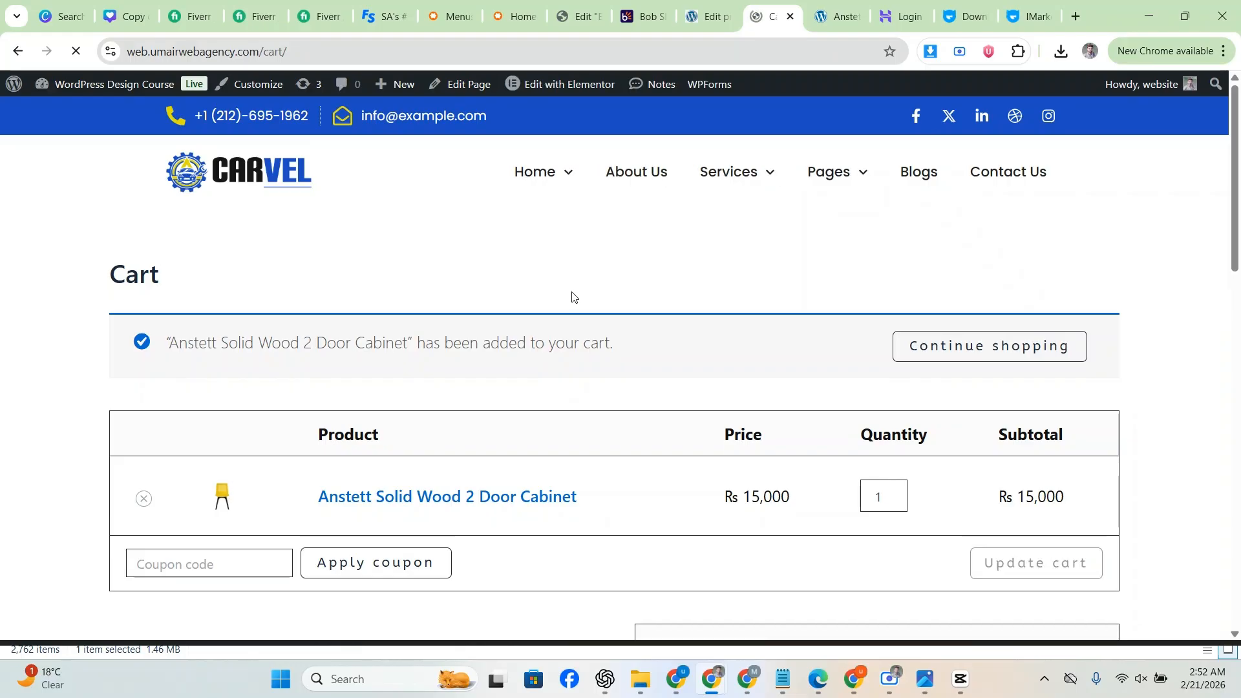
pyautogui.scroll(-3, 550, 302)
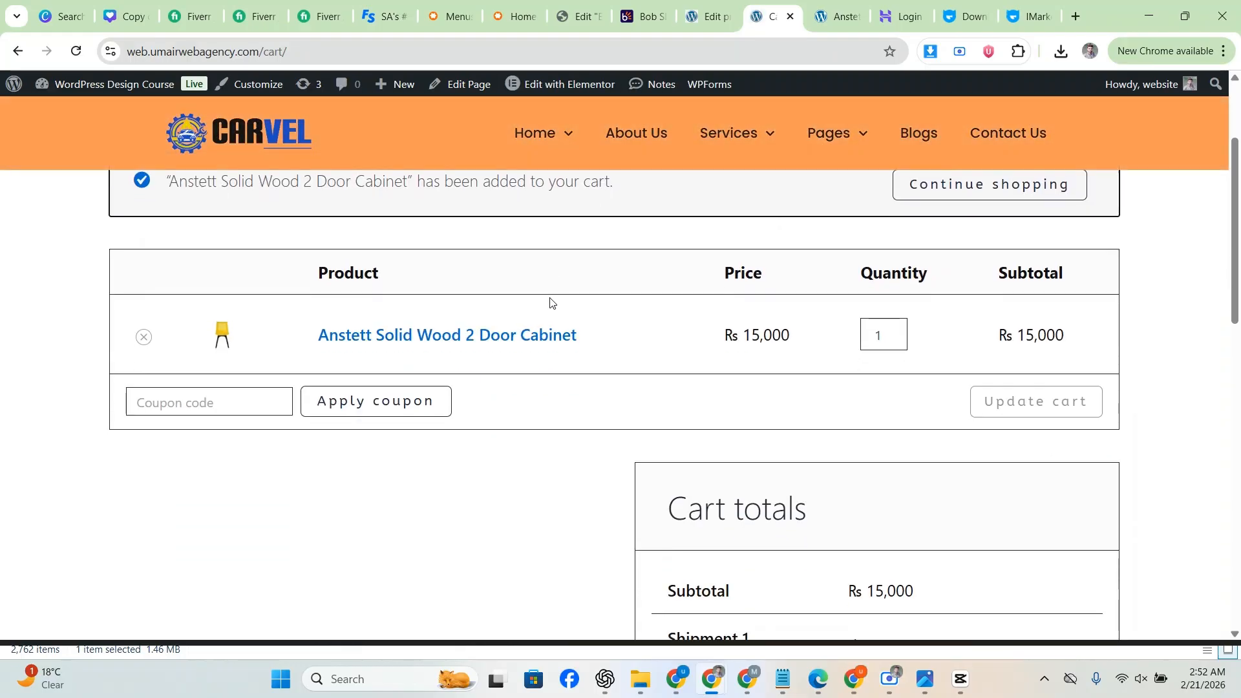
pyautogui.click(895, 331)
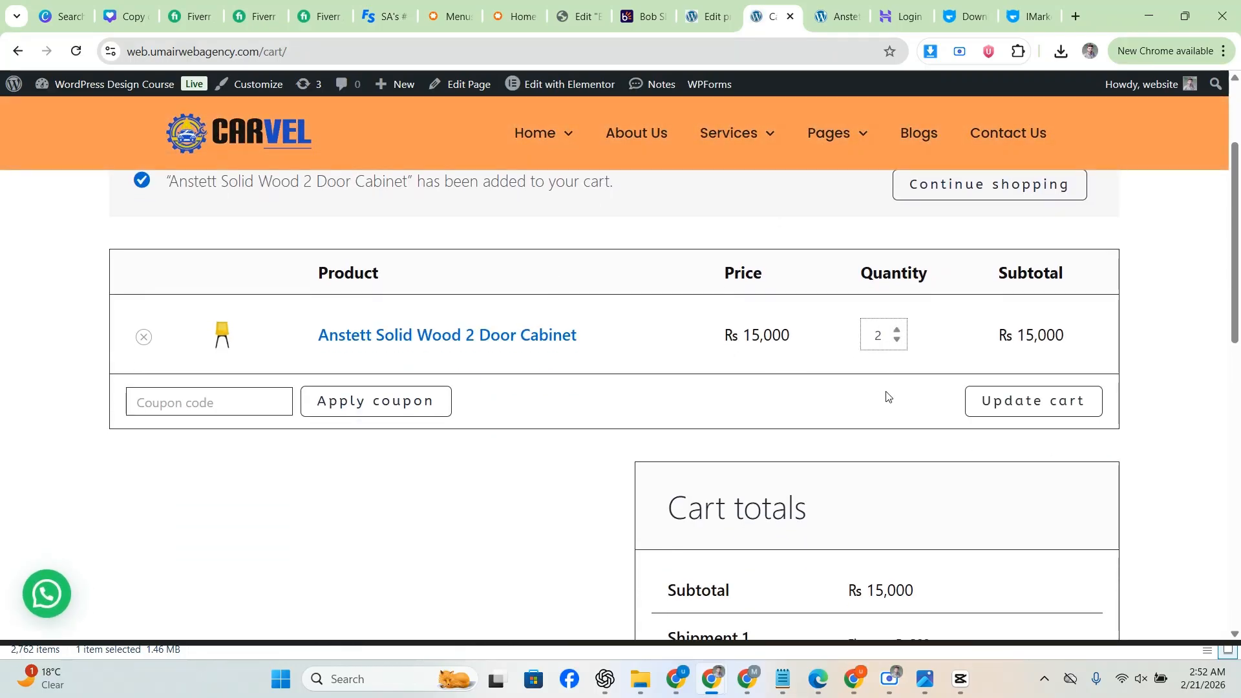
pyautogui.click(986, 392)
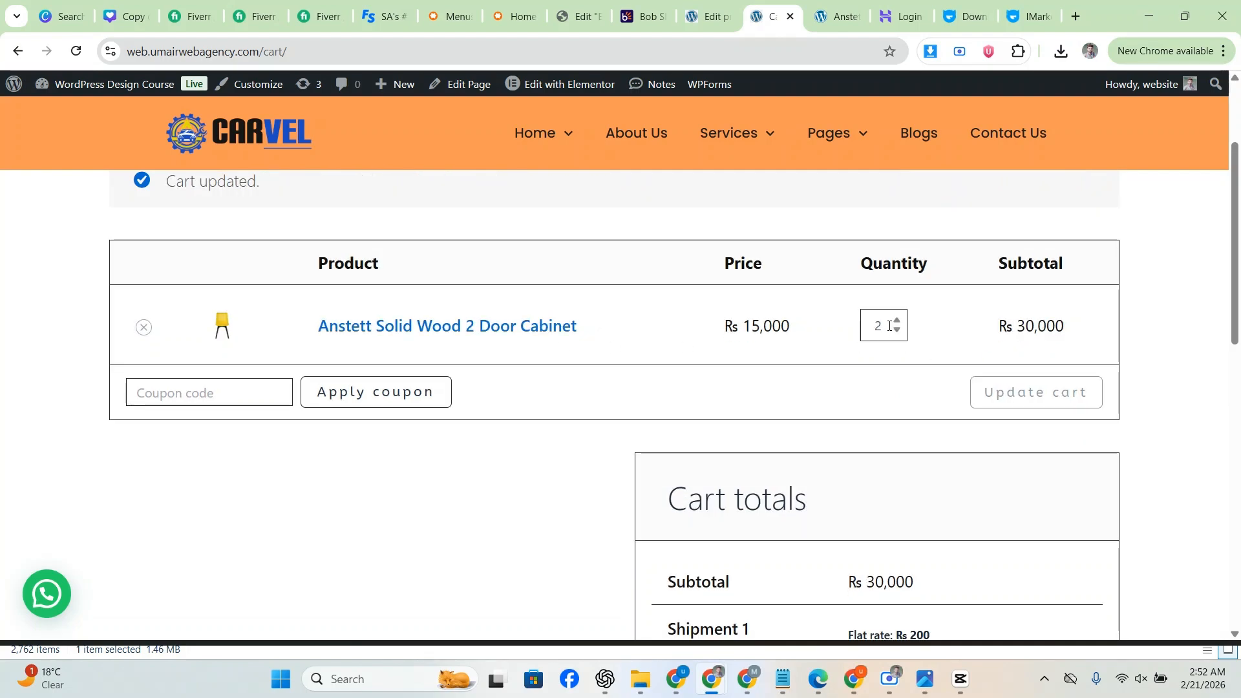
pyautogui.scroll(-4, 970, 330)
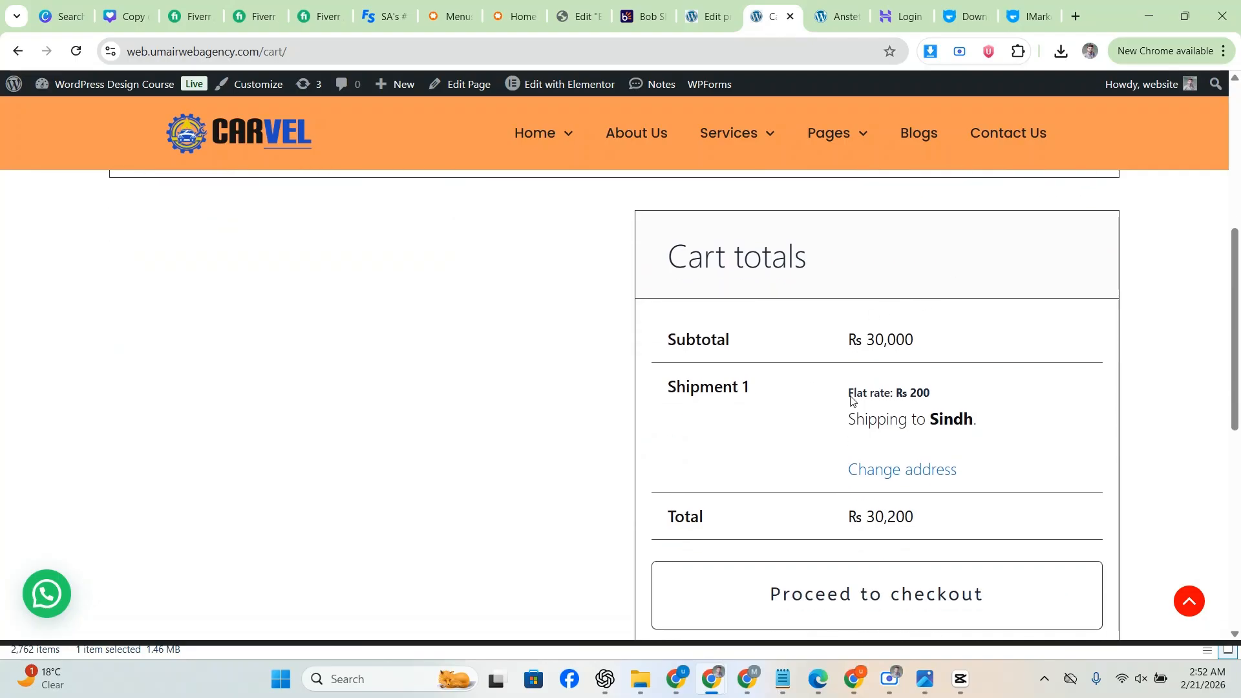
pyautogui.scroll(-1, 844, 402)
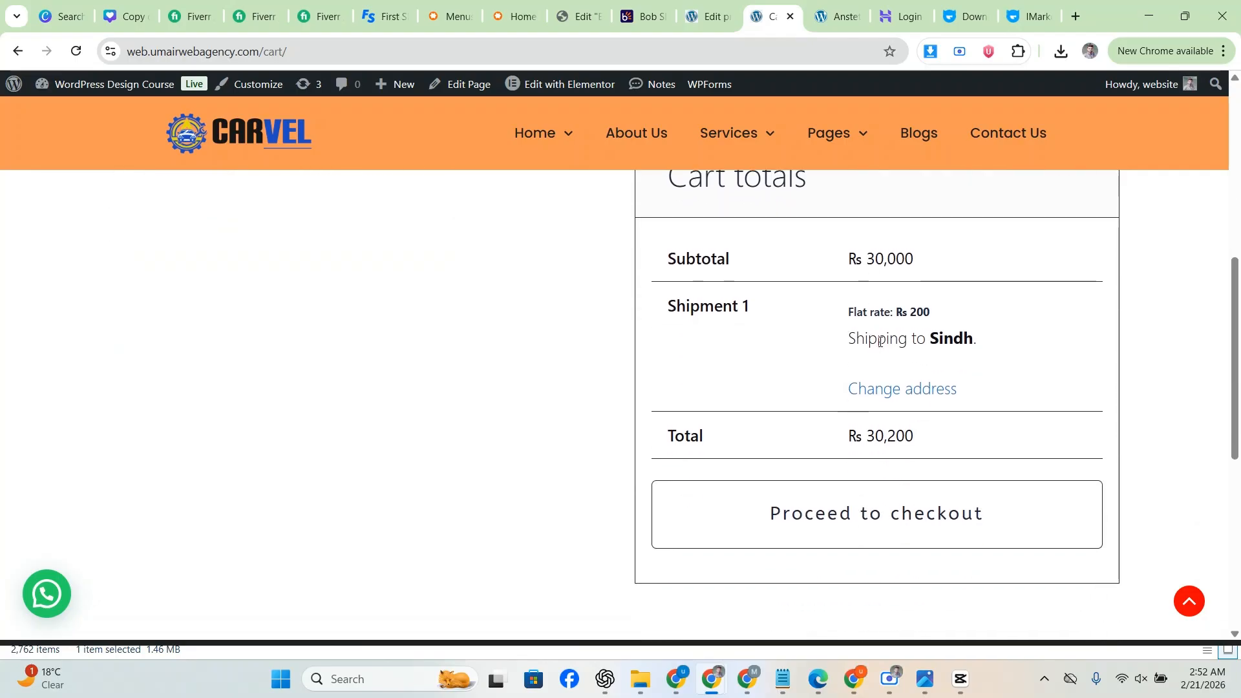
# Step: Change the shipping state to Punjab, autofill town and postcode, and update the cart
pyautogui.click(908, 391)
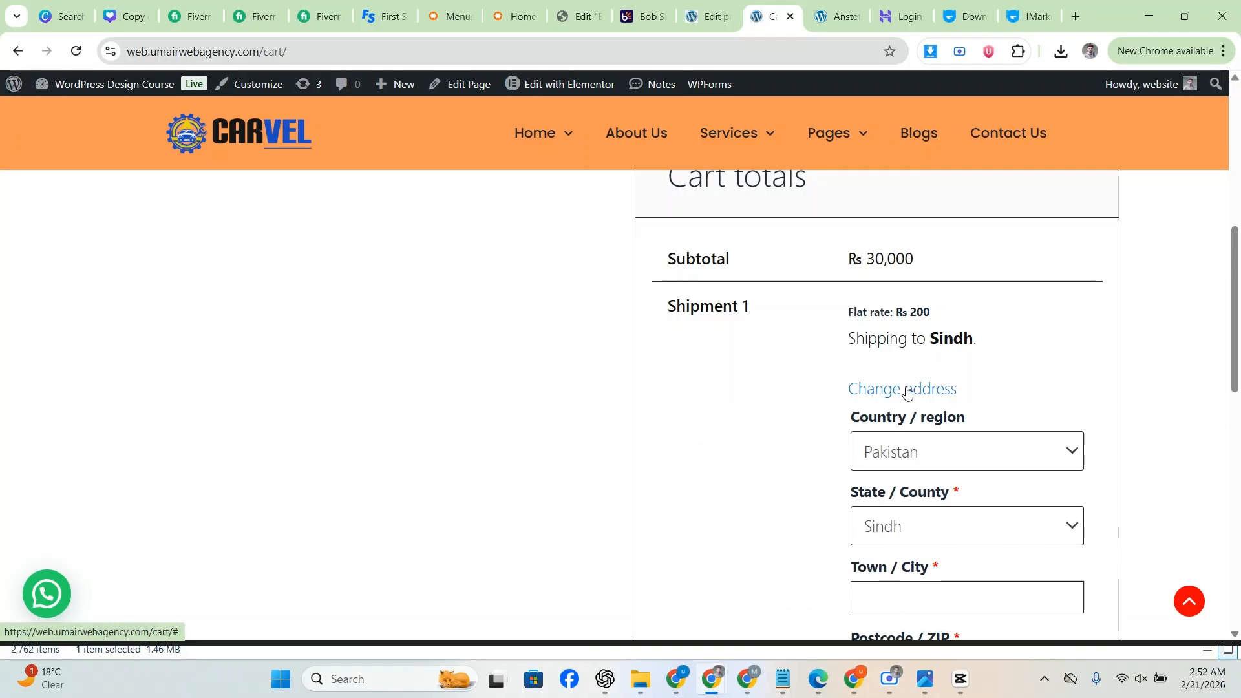
pyautogui.scroll(-2, 908, 388)
pyautogui.click(926, 367)
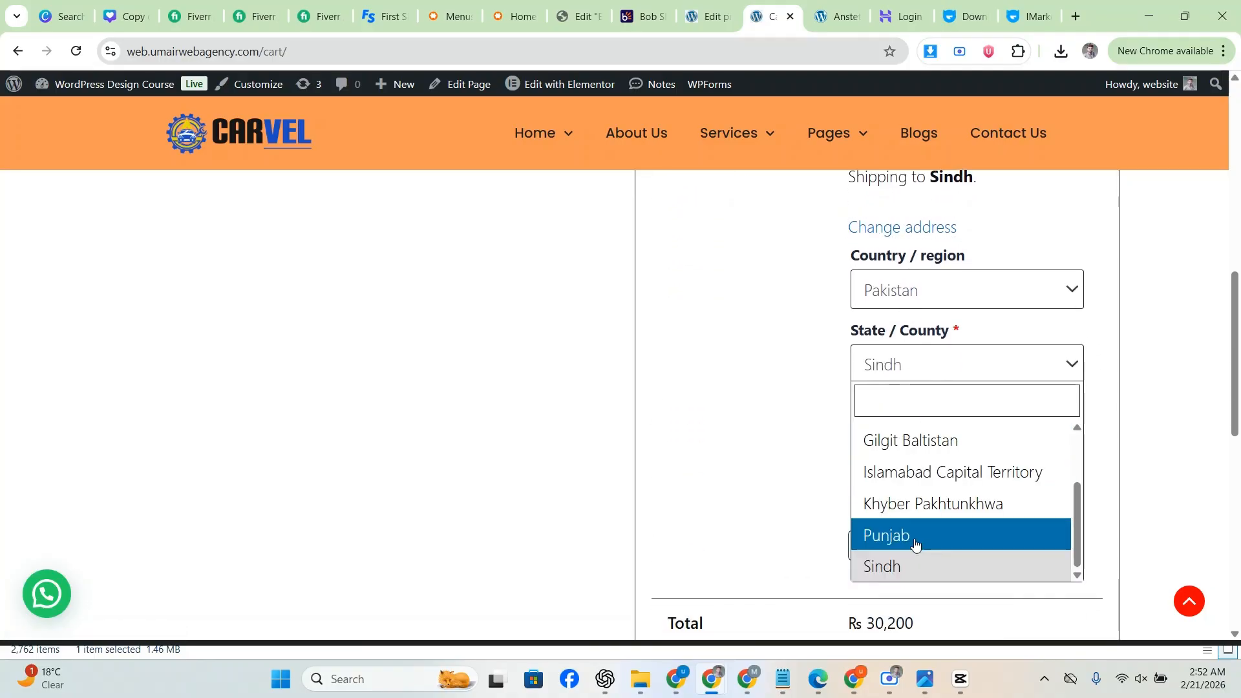
pyautogui.click(869, 534)
pyautogui.click(871, 436)
pyautogui.click(953, 484)
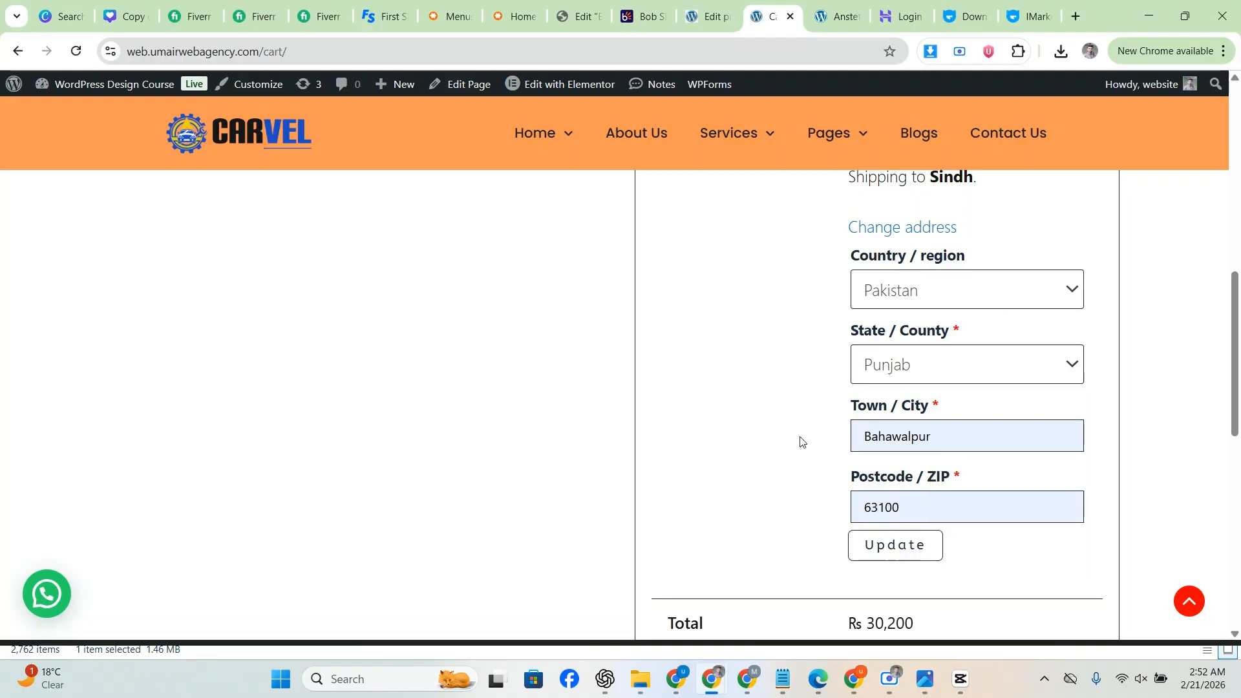
pyautogui.scroll(-1, 834, 433)
pyautogui.click(886, 462)
# Step: Proceed to checkout with the Rs 30,200 cart
pyautogui.scroll(2, 792, 382)
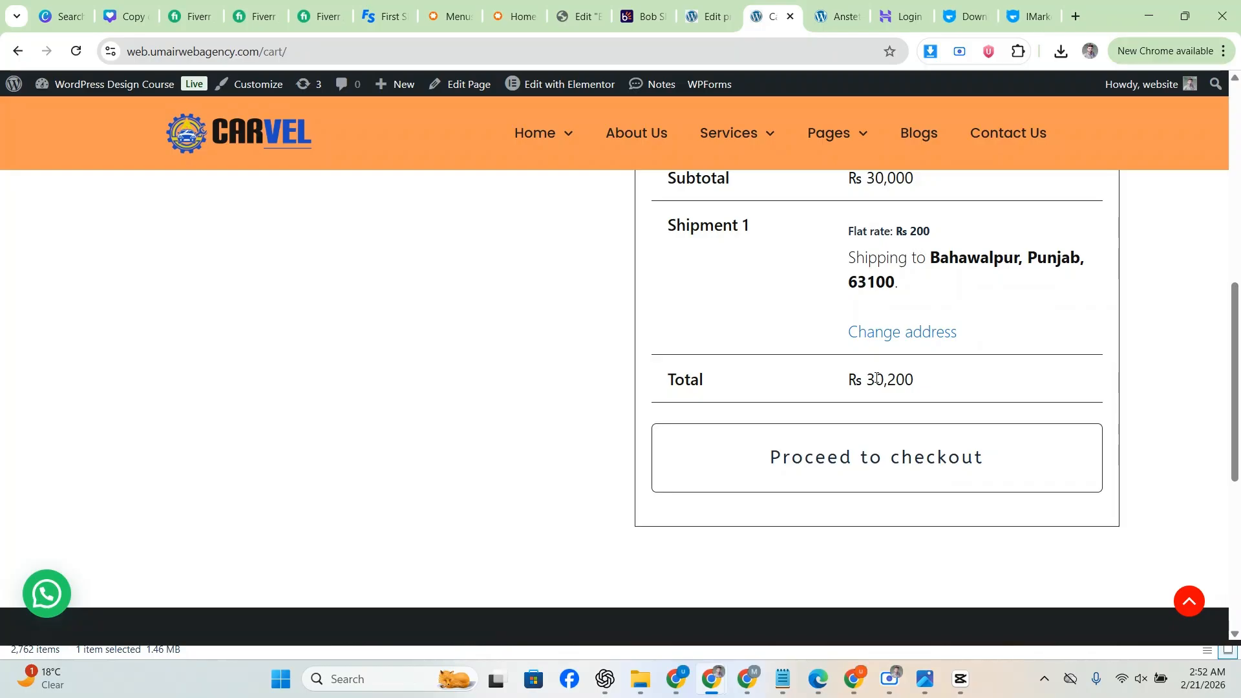
pyautogui.scroll(2, 907, 381)
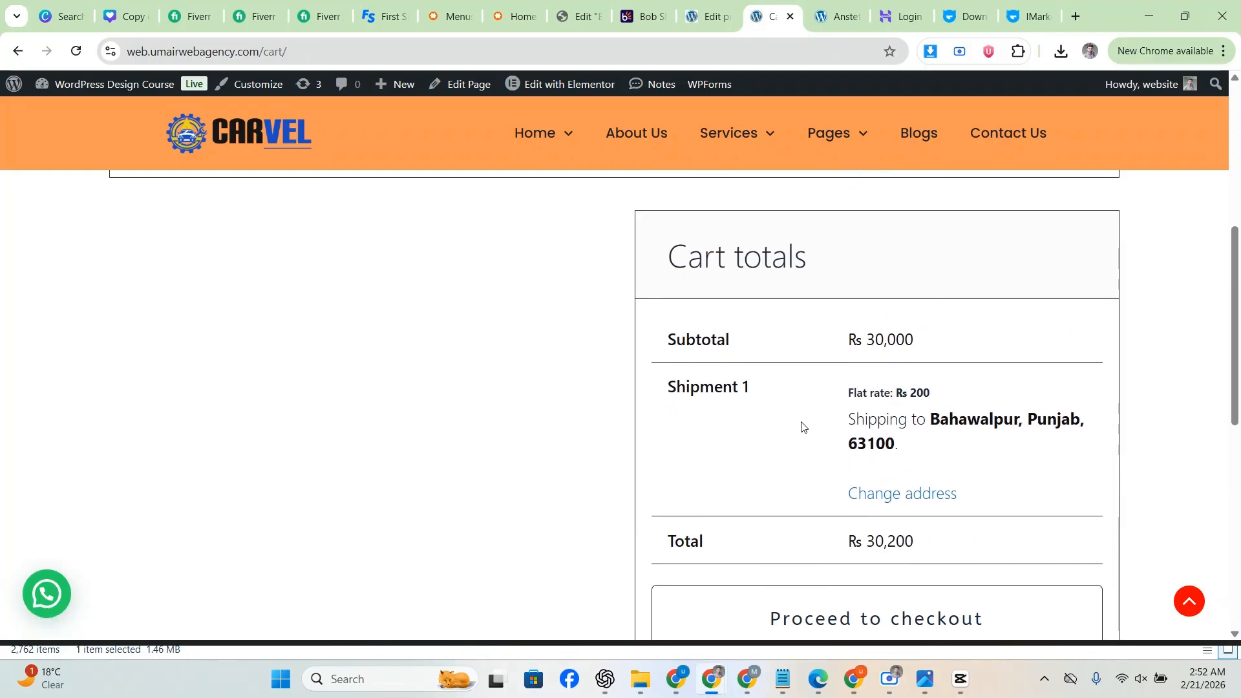
pyautogui.scroll(-3, 829, 320)
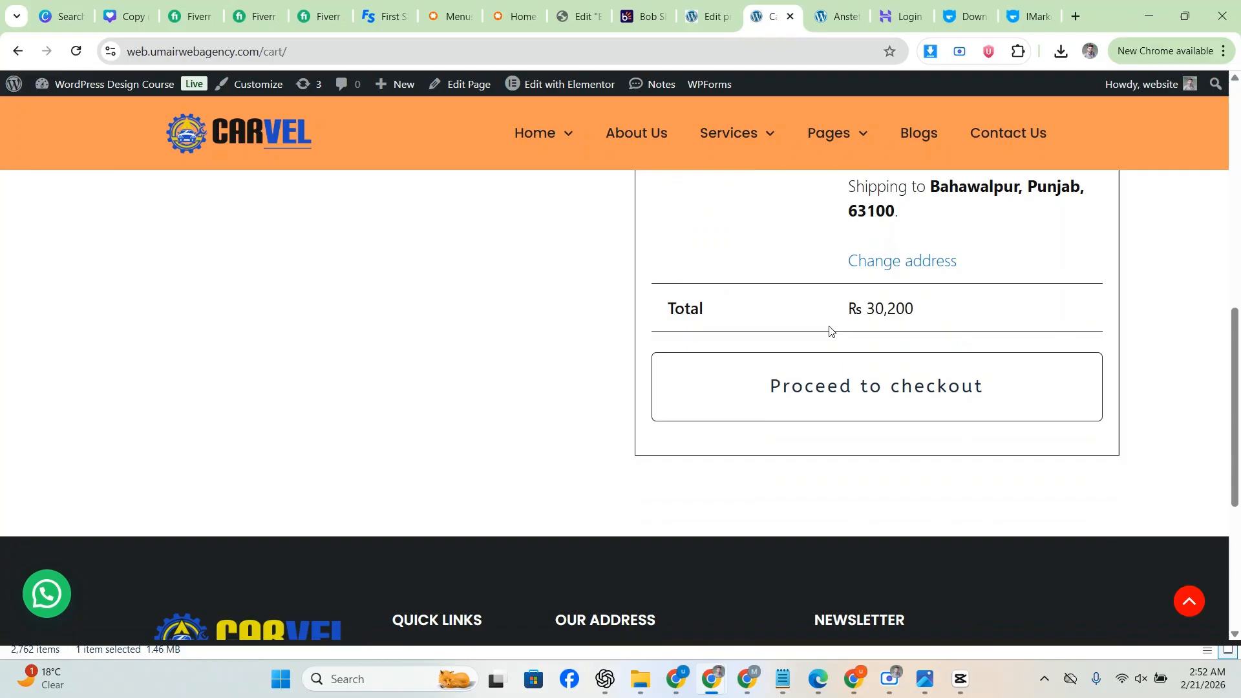
pyautogui.click(859, 379)
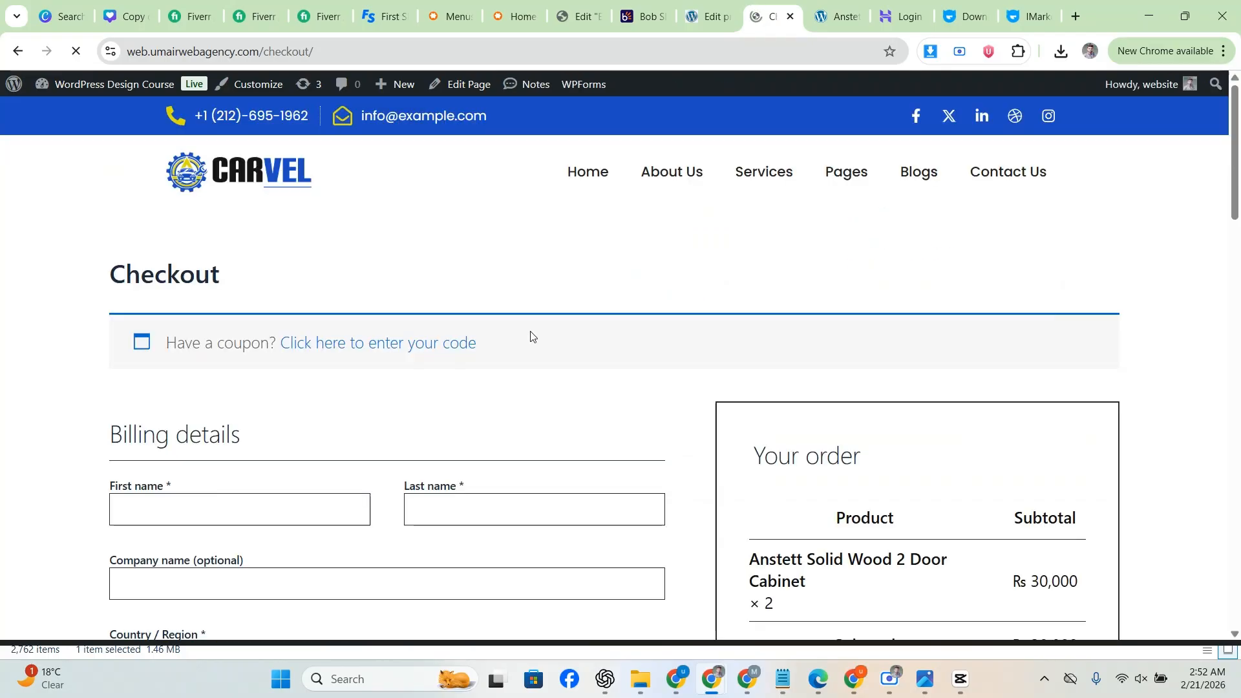
# Step: Autofill the billing details from a saved profile
pyautogui.scroll(-3, 115, 338)
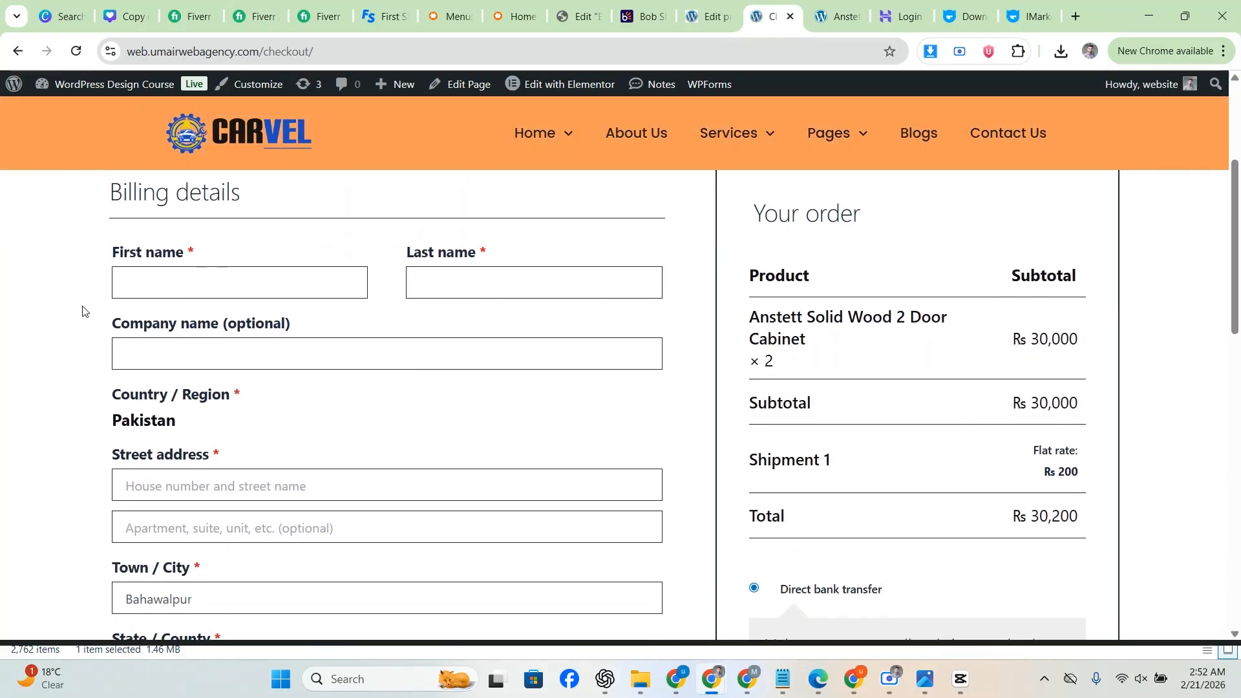
pyautogui.click(121, 285)
pyautogui.click(214, 321)
pyautogui.scroll(-1, 45, 338)
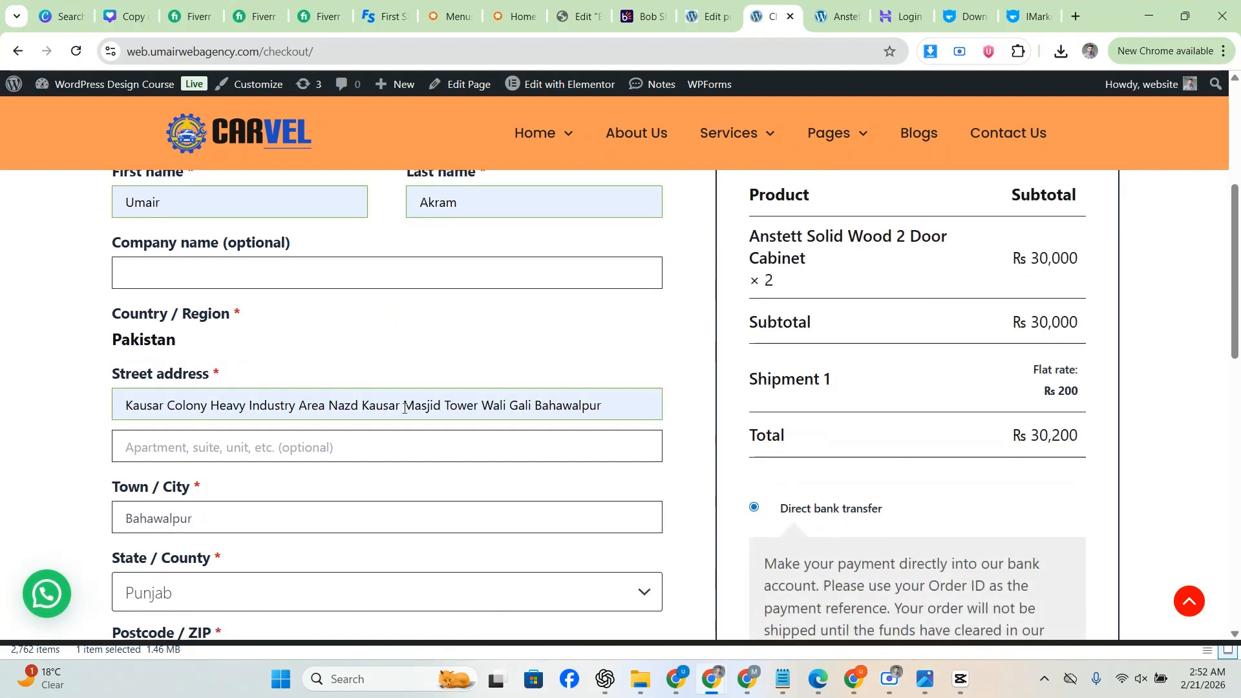
# Step: Replace the street address with the second saved address suggestion
pyautogui.click(549, 407)
pyautogui.hotkey('ctrl', 'a')
pyautogui.press('BackSpace')
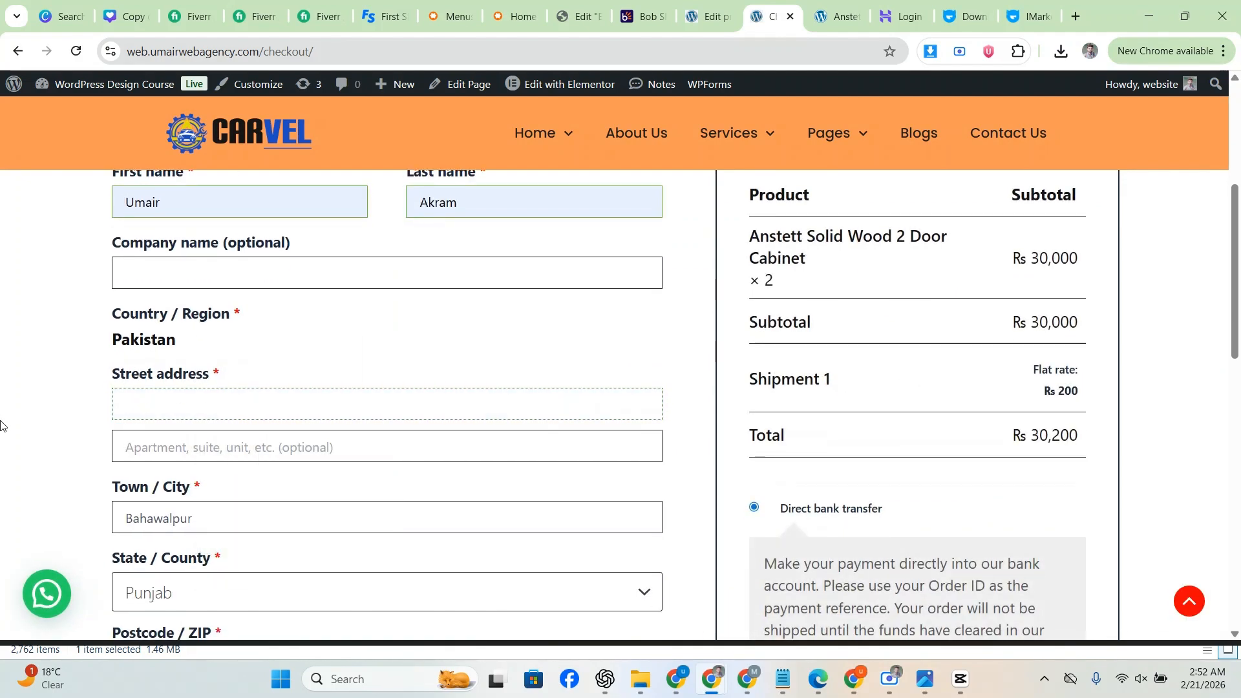
pyautogui.scroll(-1, 97, 426)
pyautogui.click(142, 327)
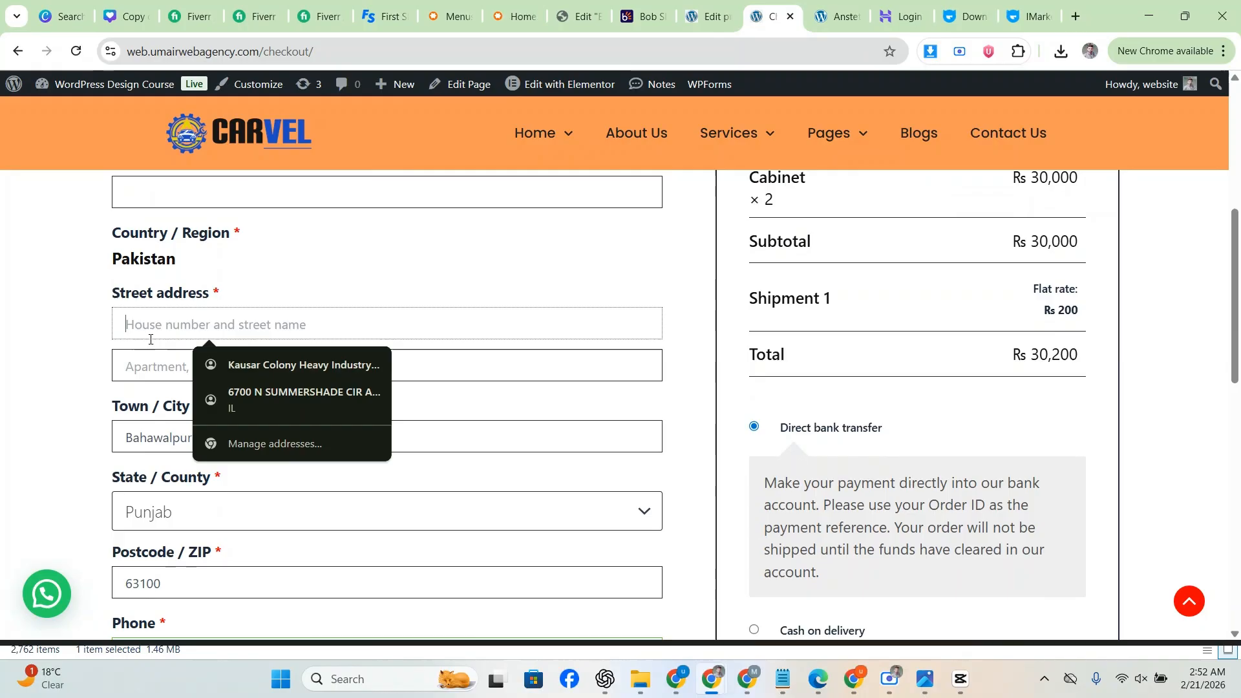
pyautogui.click(223, 393)
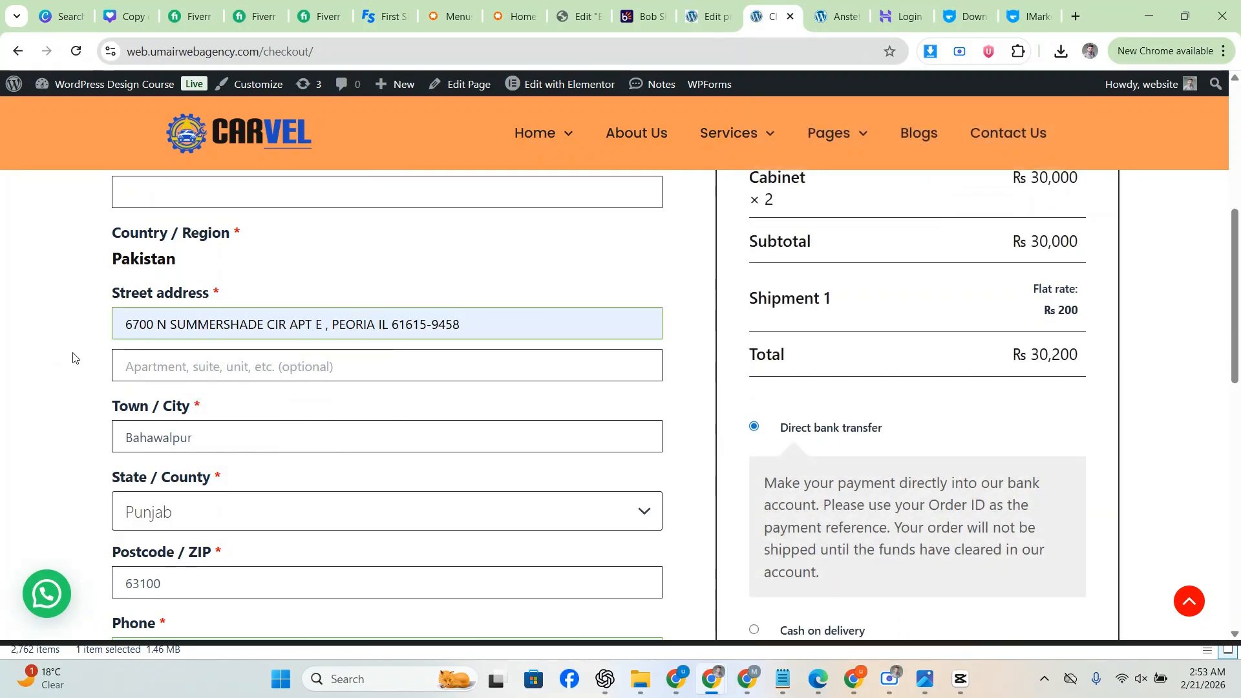
# Step: Verify the town field and keep Punjab as the billing state
pyautogui.scroll(3, 68, 345)
pyautogui.scroll(-1, 66, 341)
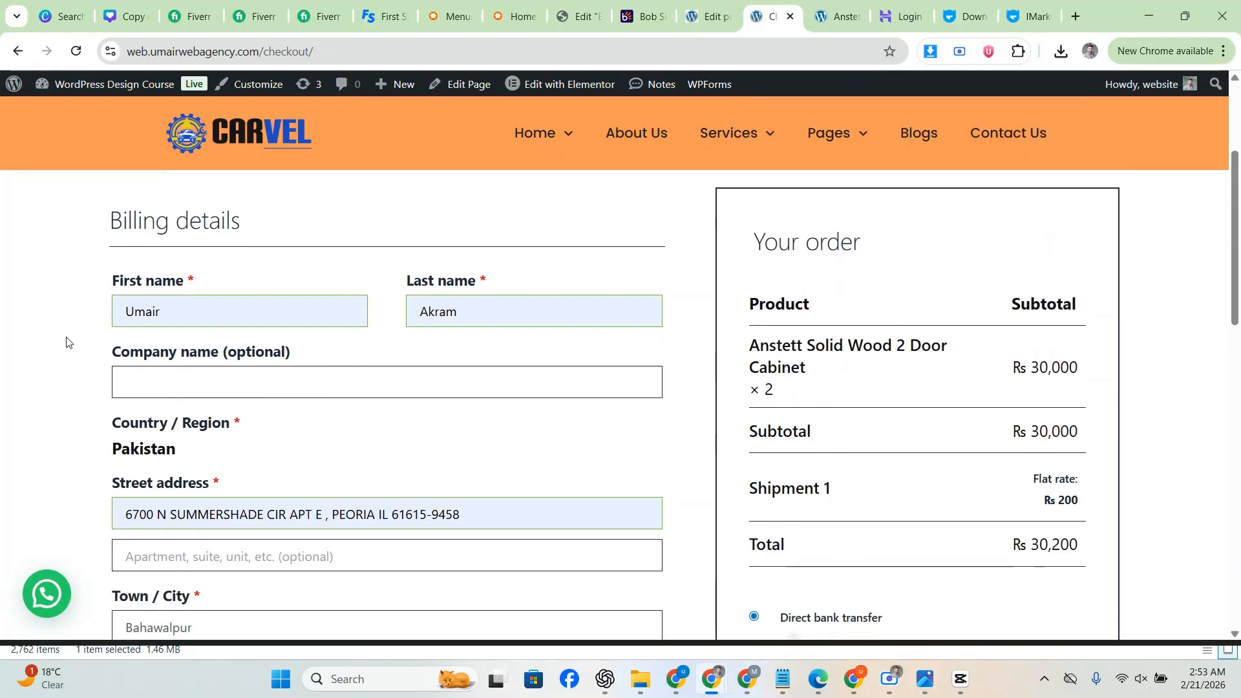
pyautogui.scroll(-4, 66, 343)
pyautogui.click(153, 278)
pyautogui.click(4, 315)
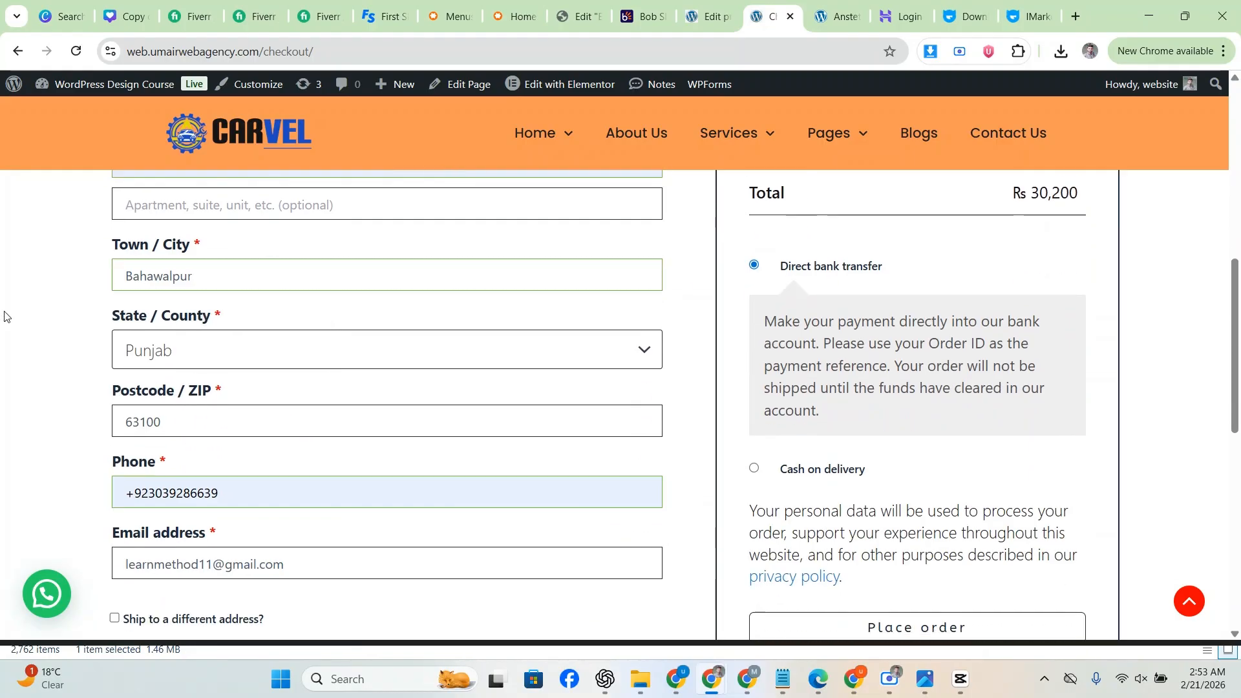
pyautogui.scroll(-1, 96, 309)
pyautogui.click(167, 271)
pyautogui.click(11, 340)
# Step: Choose Direct bank transfer as the payment method and place the order
pyautogui.scroll(-1, 162, 336)
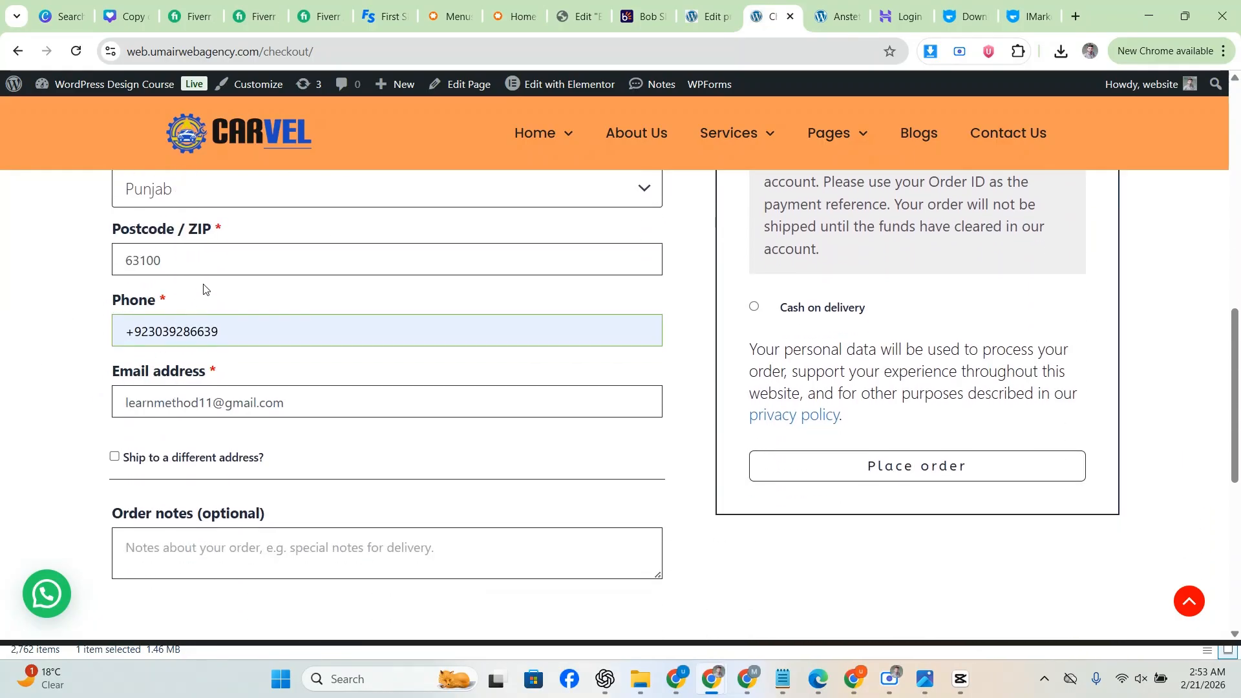
pyautogui.scroll(-2, 46, 412)
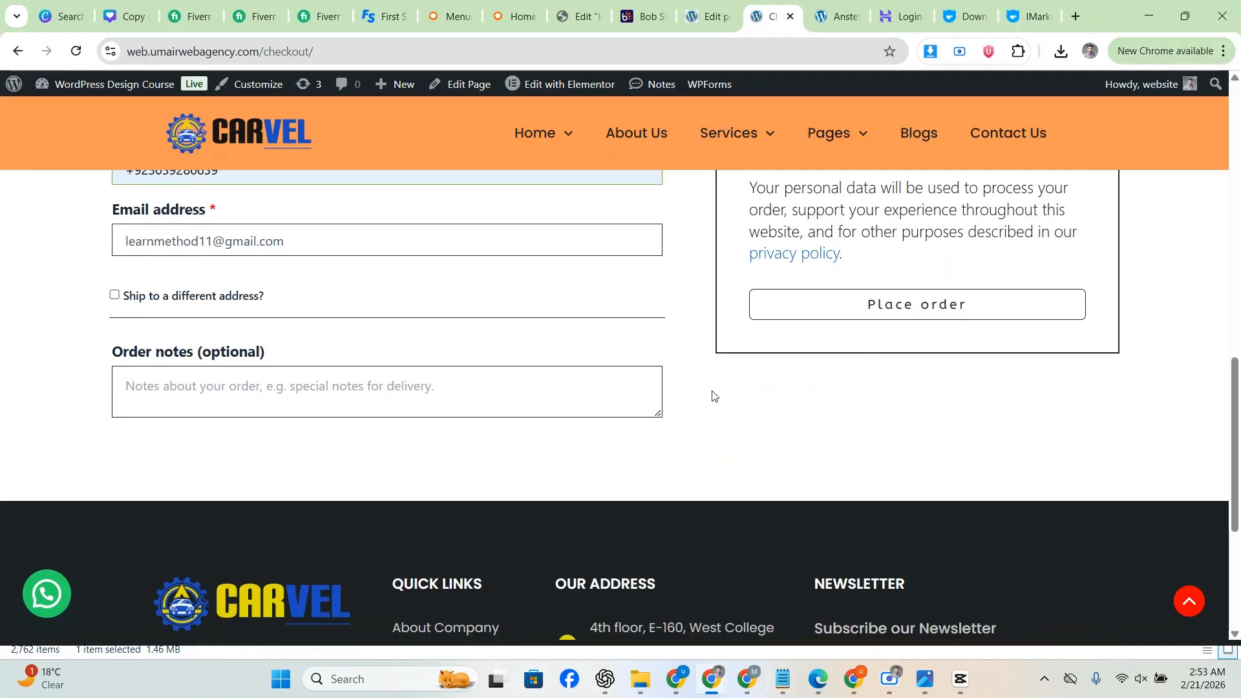
pyautogui.scroll(6, 711, 393)
pyautogui.scroll(-4, 817, 387)
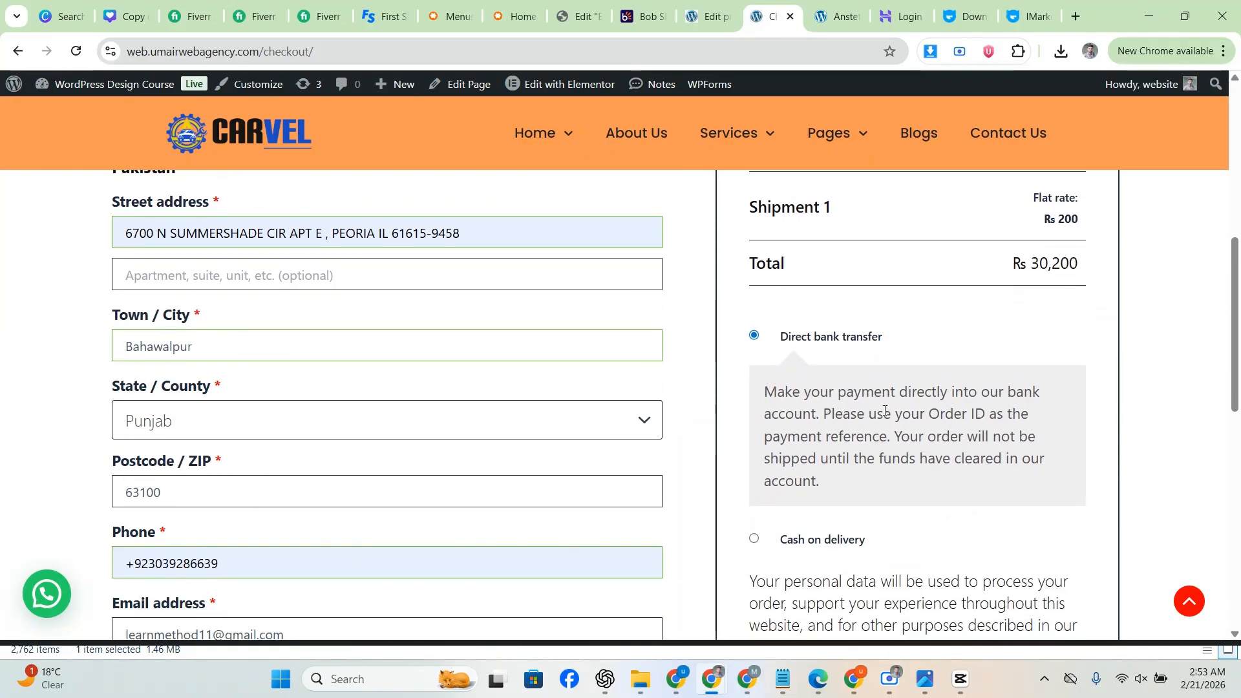
pyautogui.click(754, 385)
pyautogui.scroll(1, 769, 349)
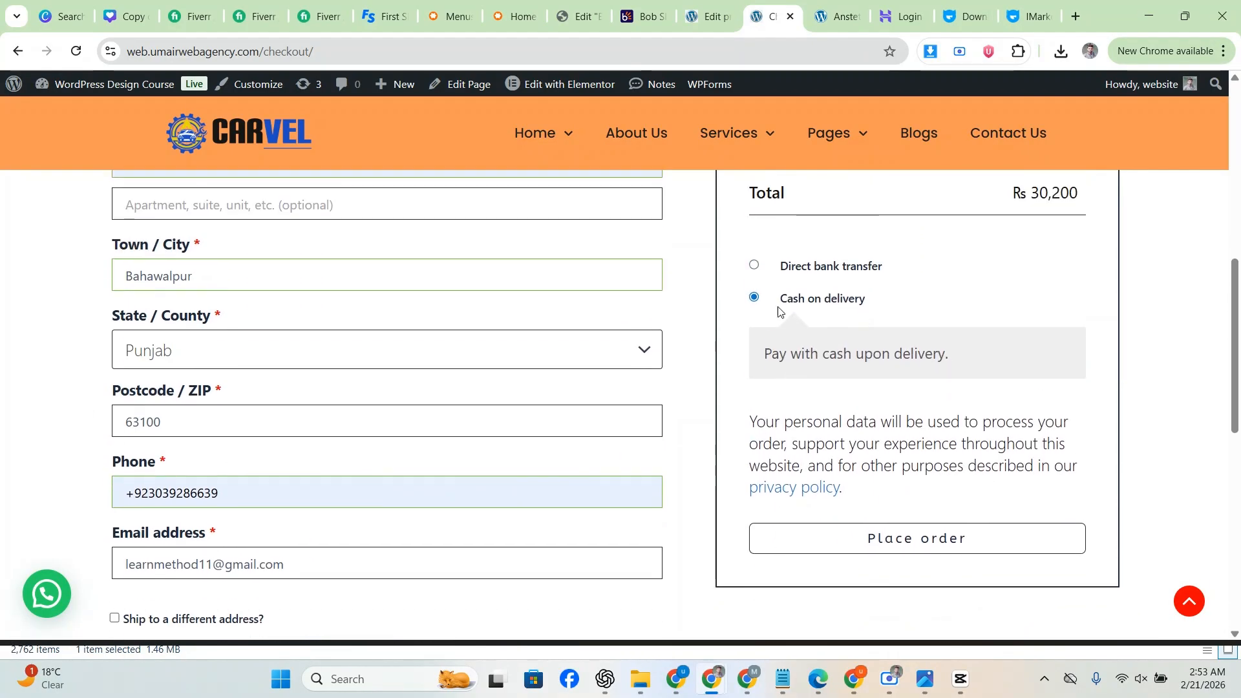
pyautogui.click(755, 266)
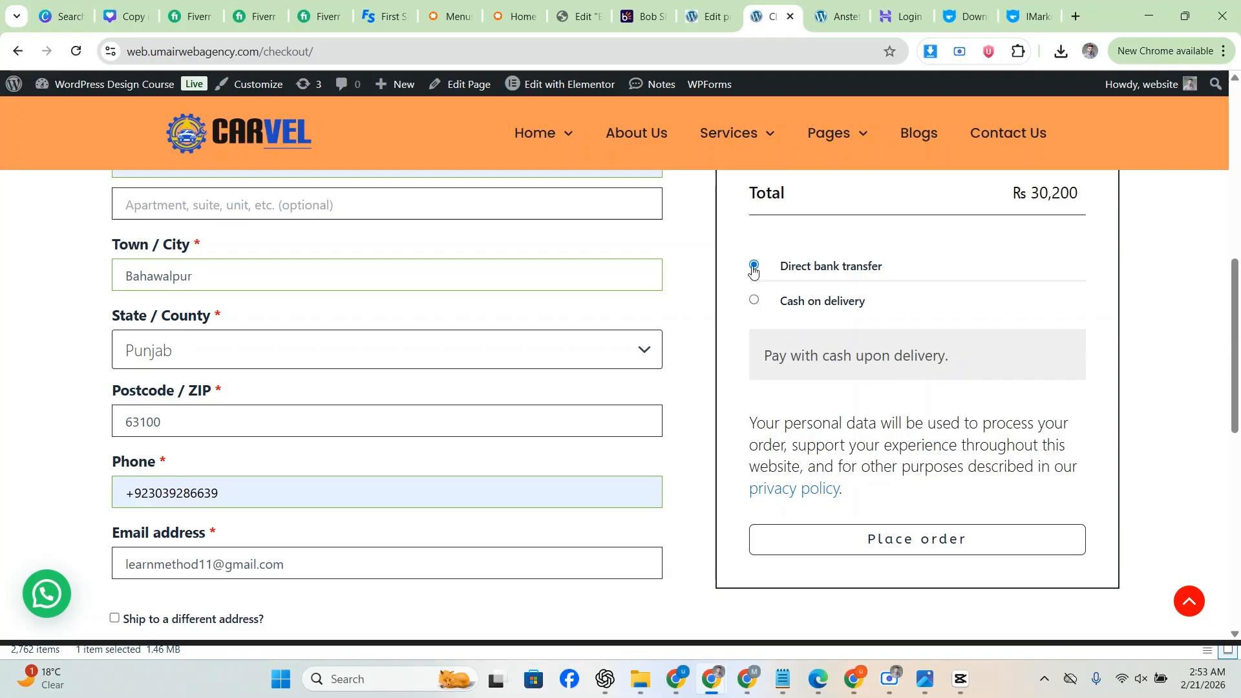
pyautogui.scroll(-2, 794, 365)
pyautogui.click(927, 476)
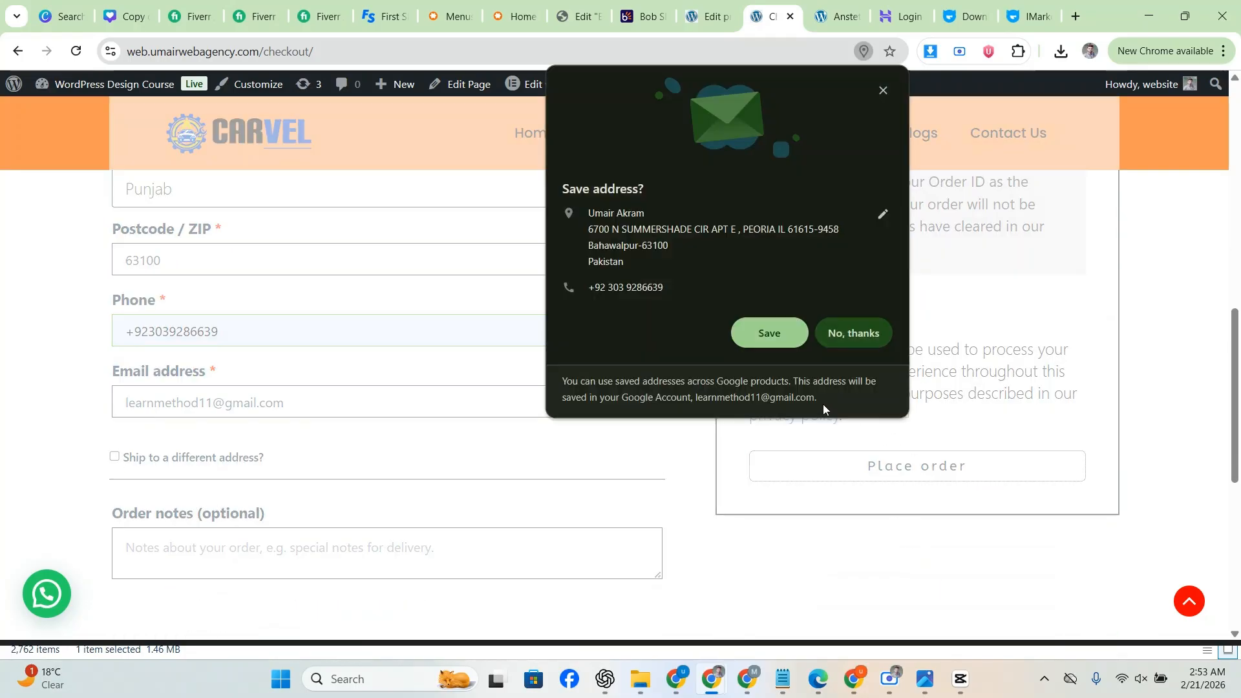
# Step: Decline saving the address, then review the order total and the store's bank details
pyautogui.click(833, 339)
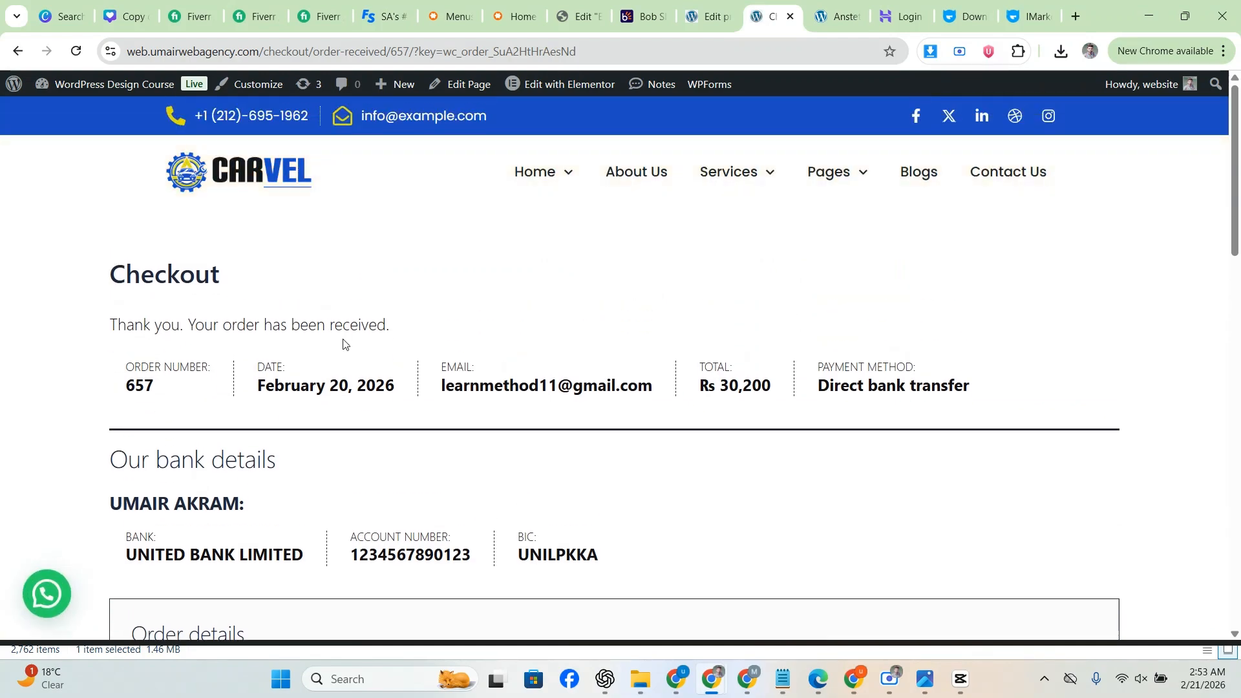
pyautogui.scroll(-2, 343, 344)
pyautogui.scroll(-1, 168, 329)
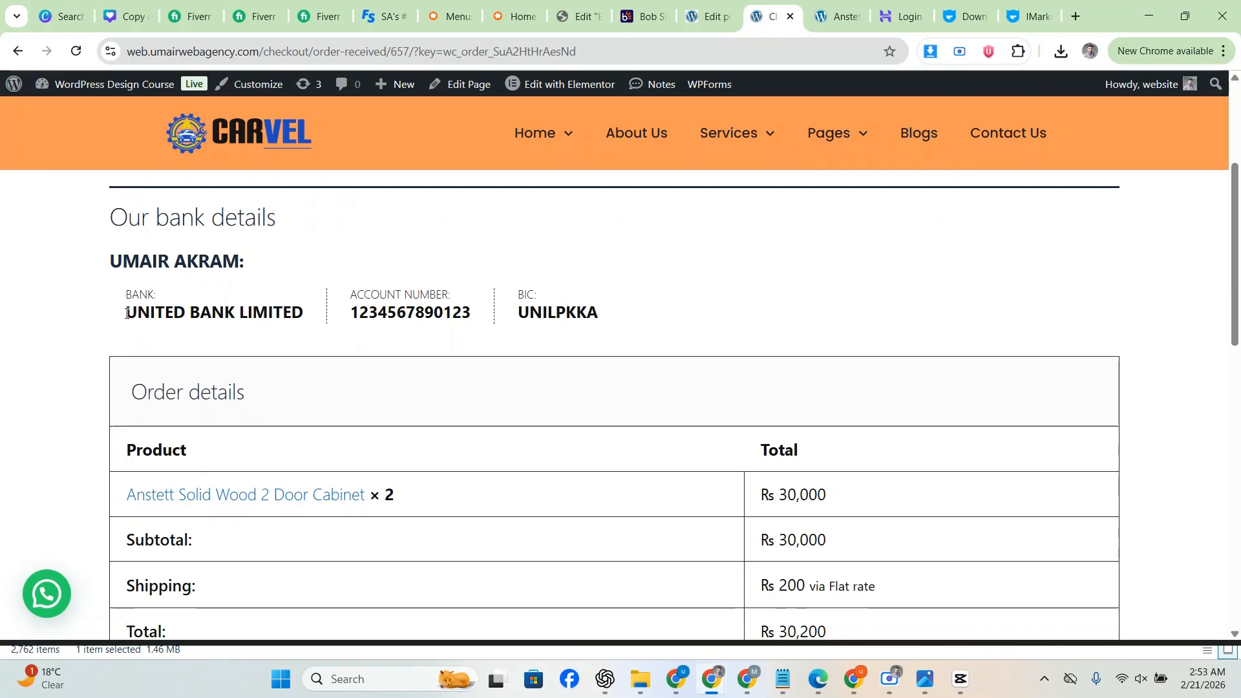
pyautogui.moveTo(127, 313); pyautogui.dragTo(269, 312)
pyautogui.click(466, 312)
pyautogui.scroll(-1, 556, 252)
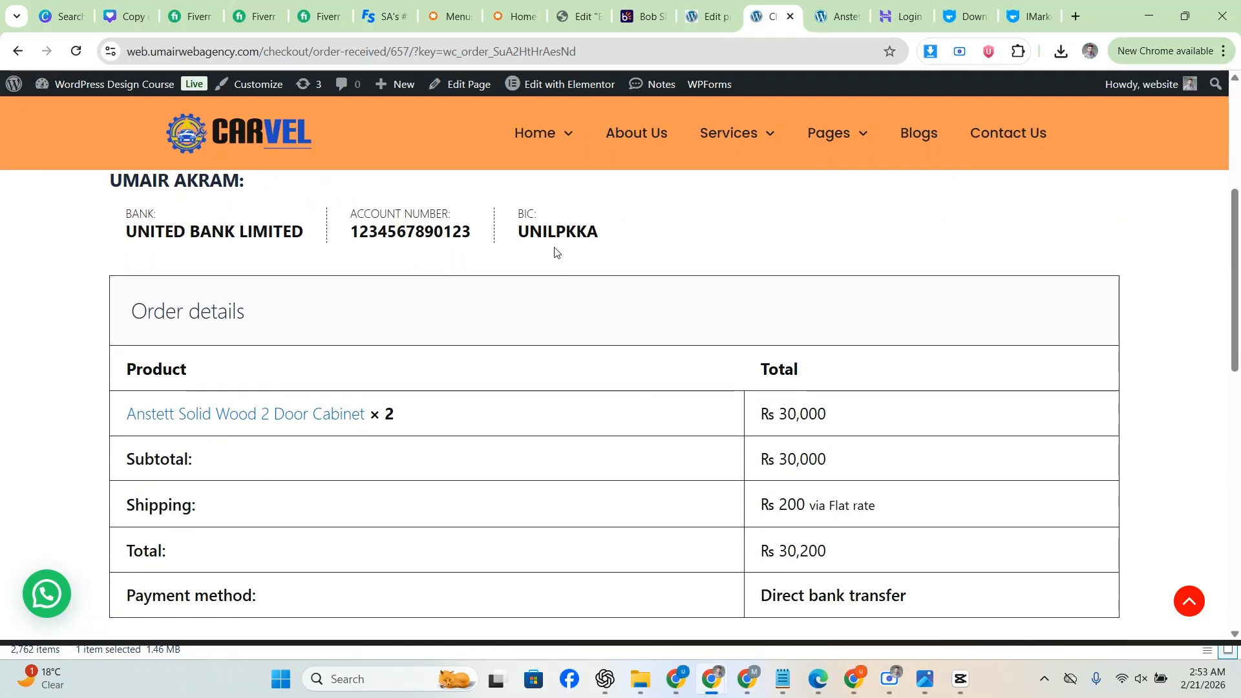
pyautogui.scroll(-5, 468, 282)
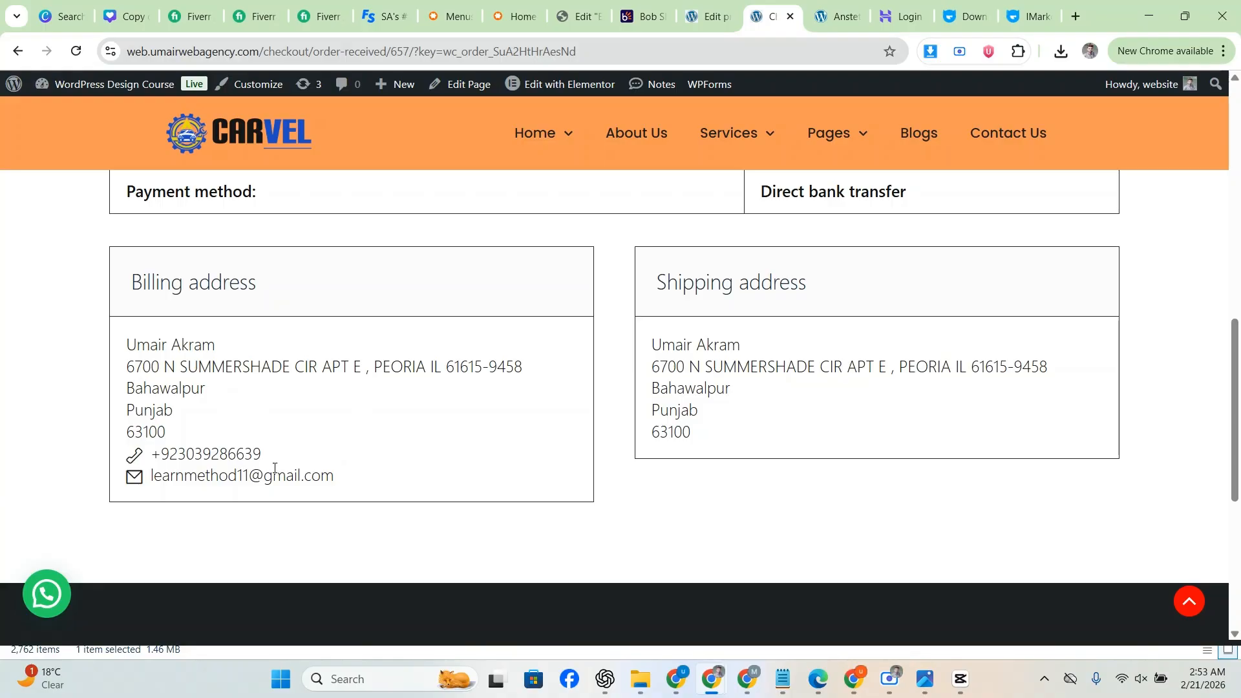
pyautogui.scroll(8, 287, 452)
pyautogui.scroll(-4, 280, 457)
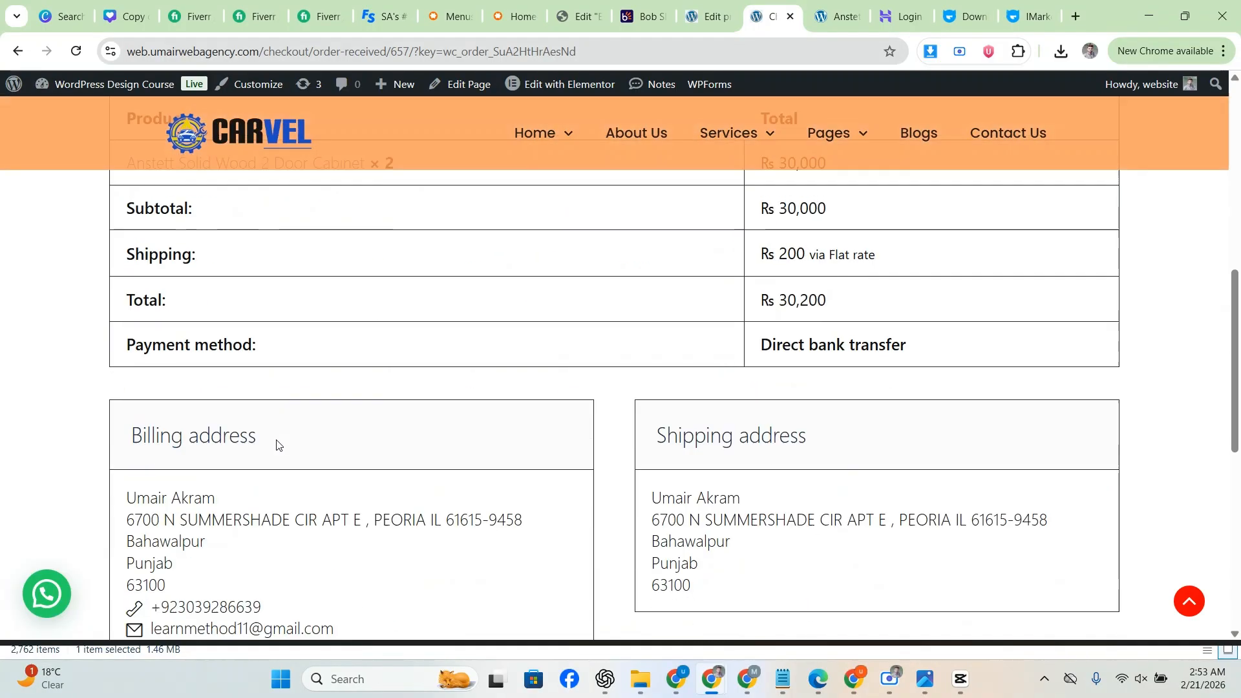
pyautogui.scroll(4, 279, 453)
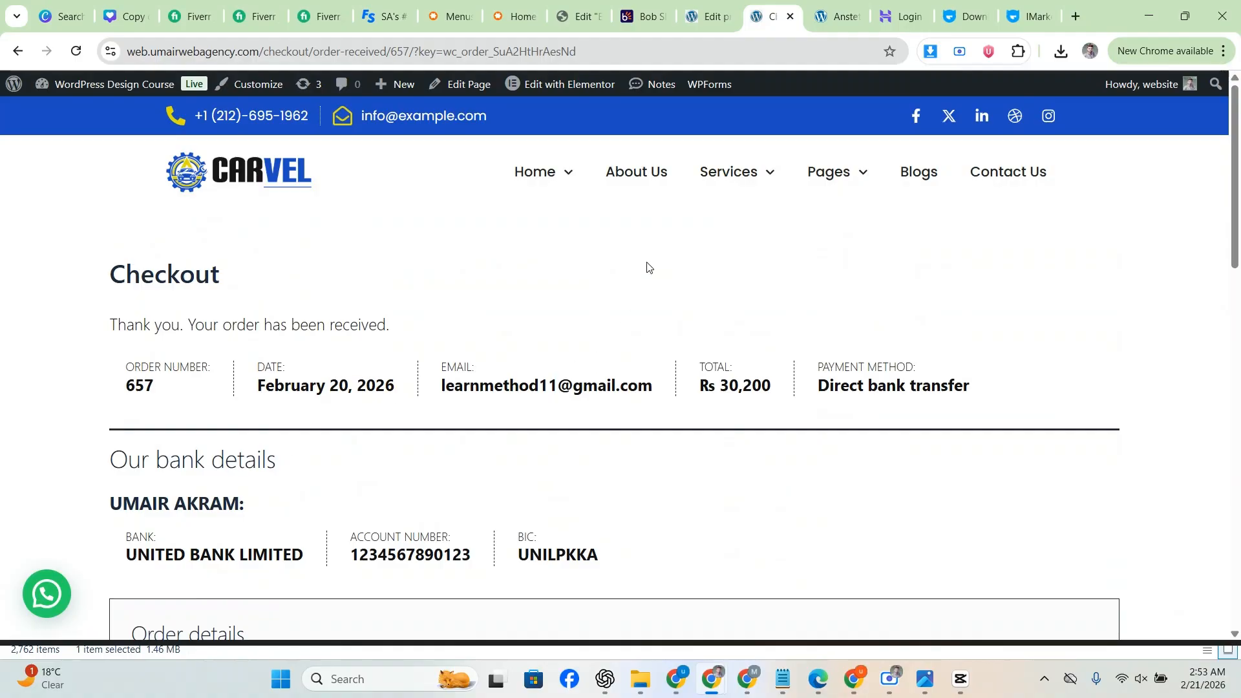
# Step: Return to the cabinet's product page and open its Home & Office category page
pyautogui.click(18, 53)
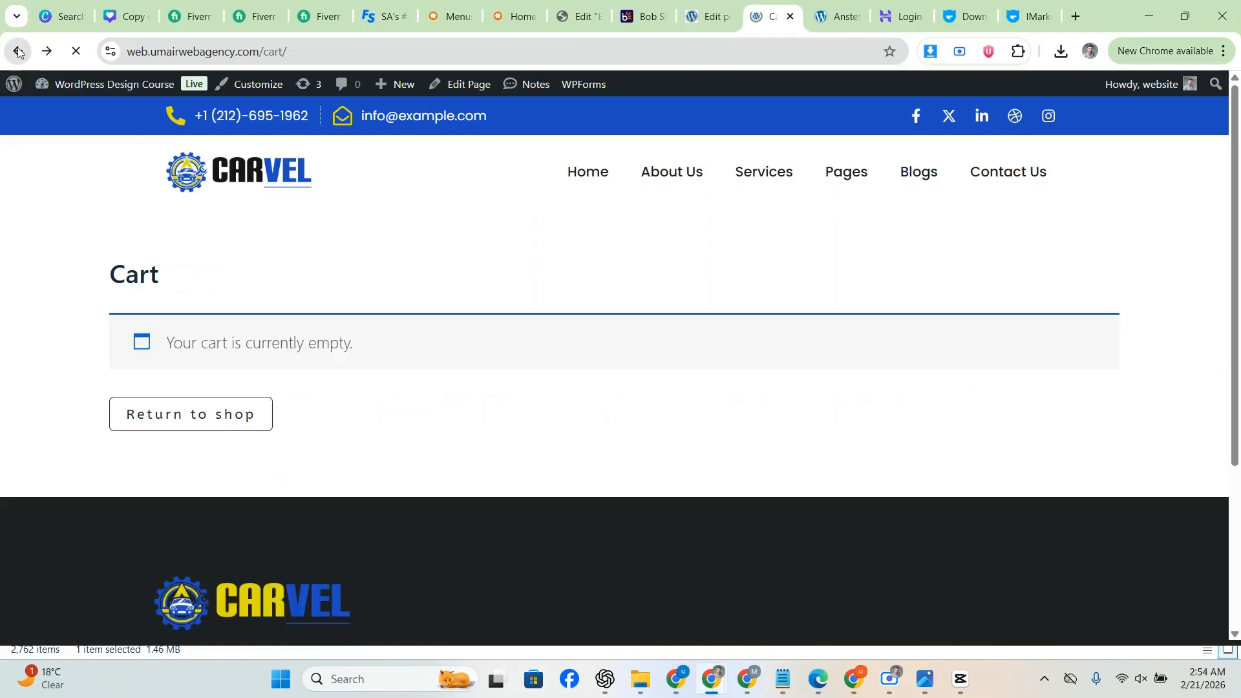
pyautogui.scroll(-5, 10, 195)
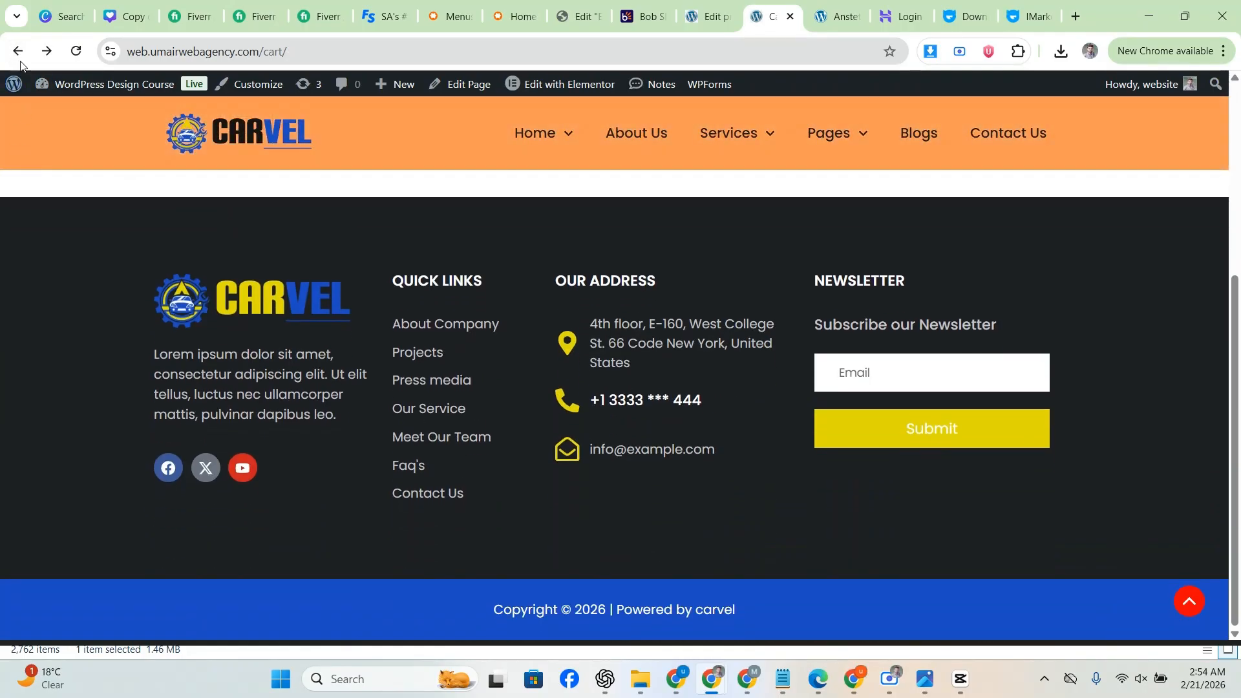
pyautogui.click(19, 57)
pyautogui.scroll(5, 3, 303)
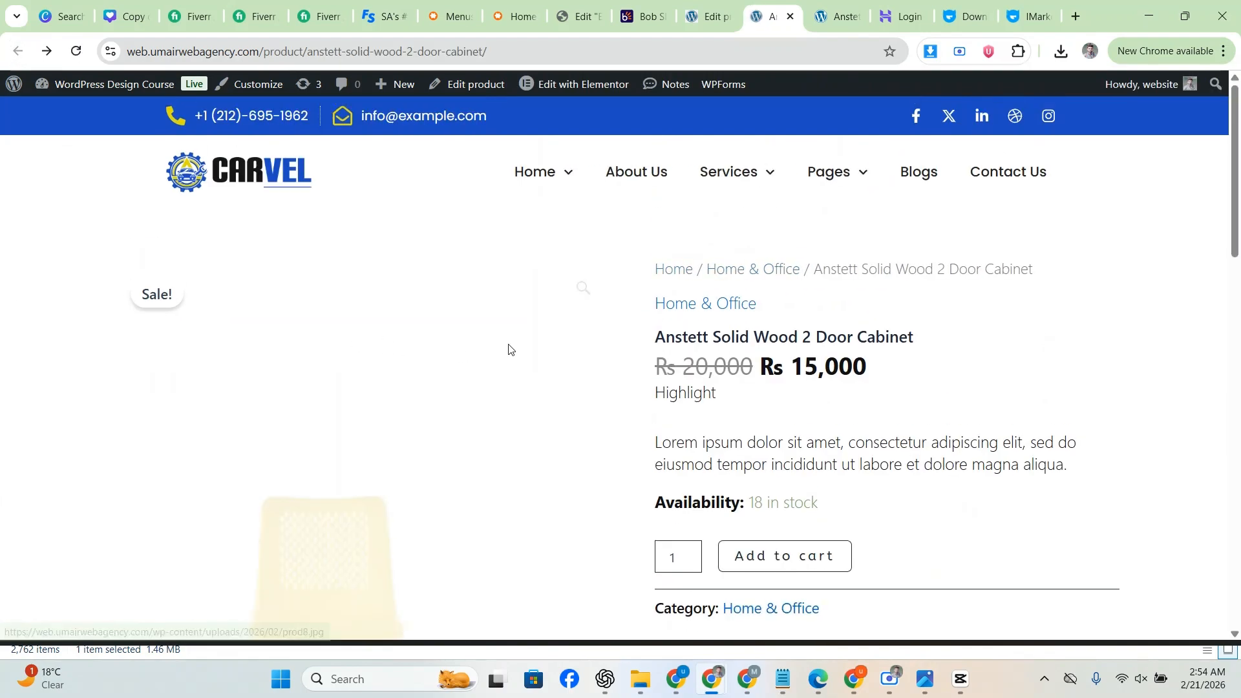
pyautogui.click(706, 306)
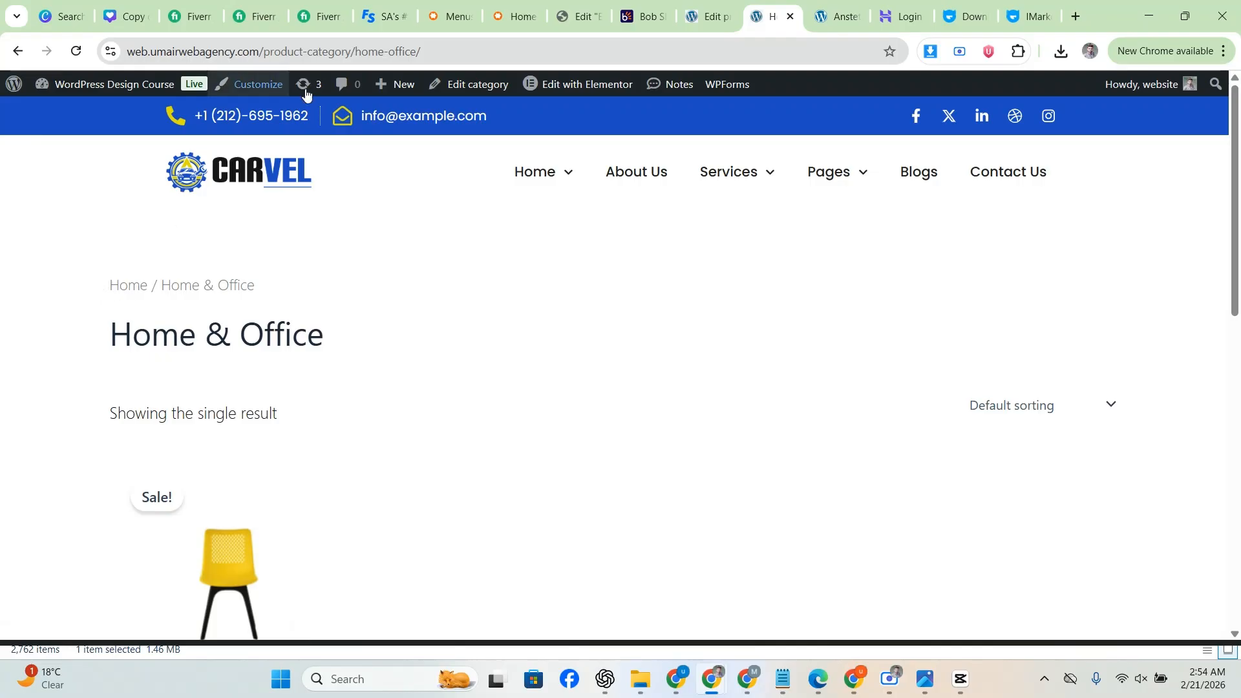
pyautogui.scroll(-1, 116, 305)
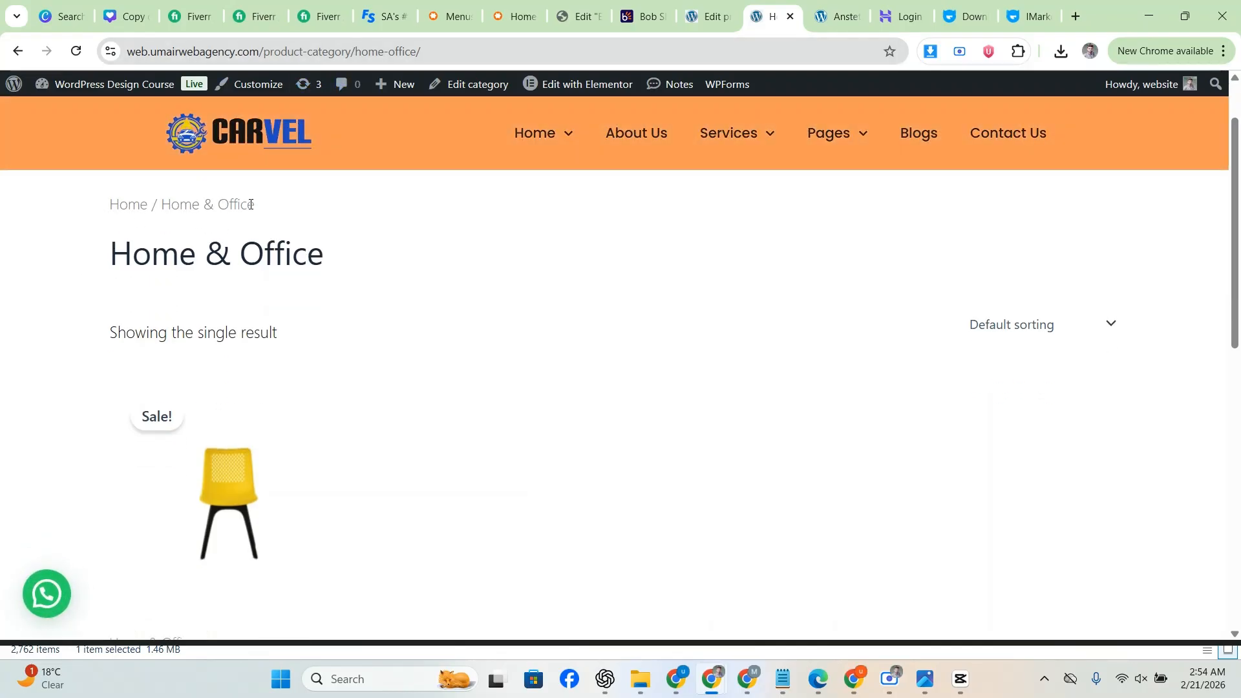
pyautogui.scroll(-1, 127, 284)
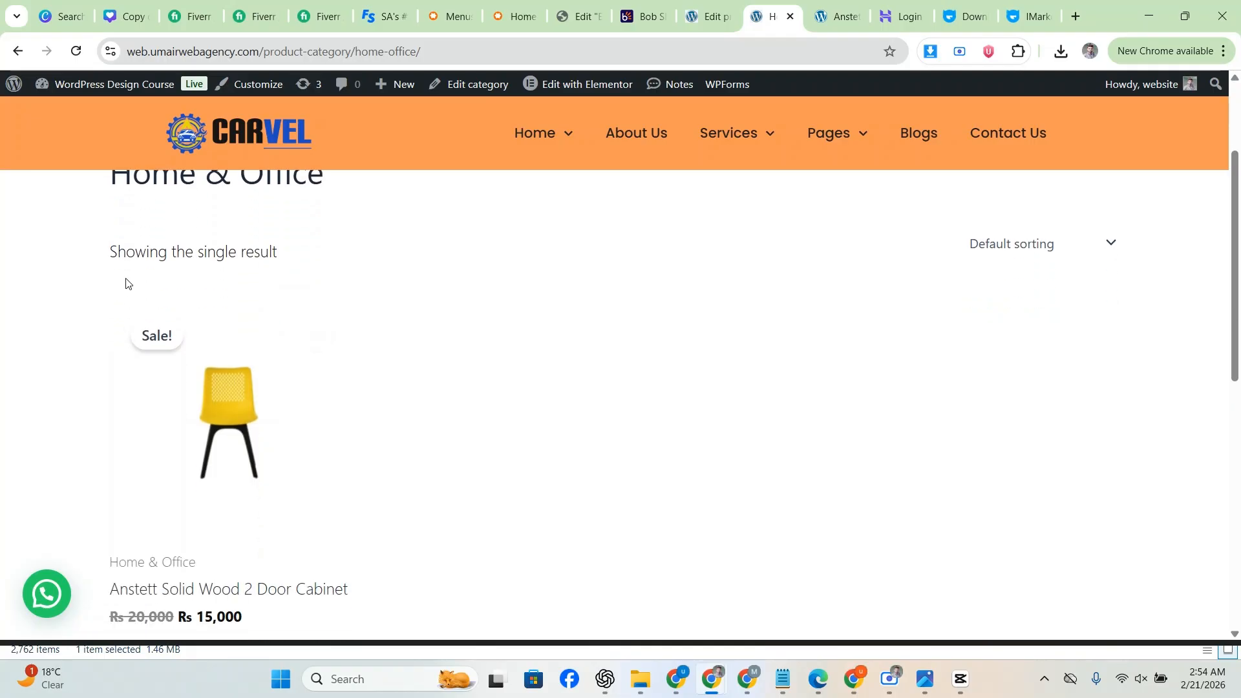
pyautogui.scroll(-2, 255, 297)
pyautogui.scroll(2, 194, 329)
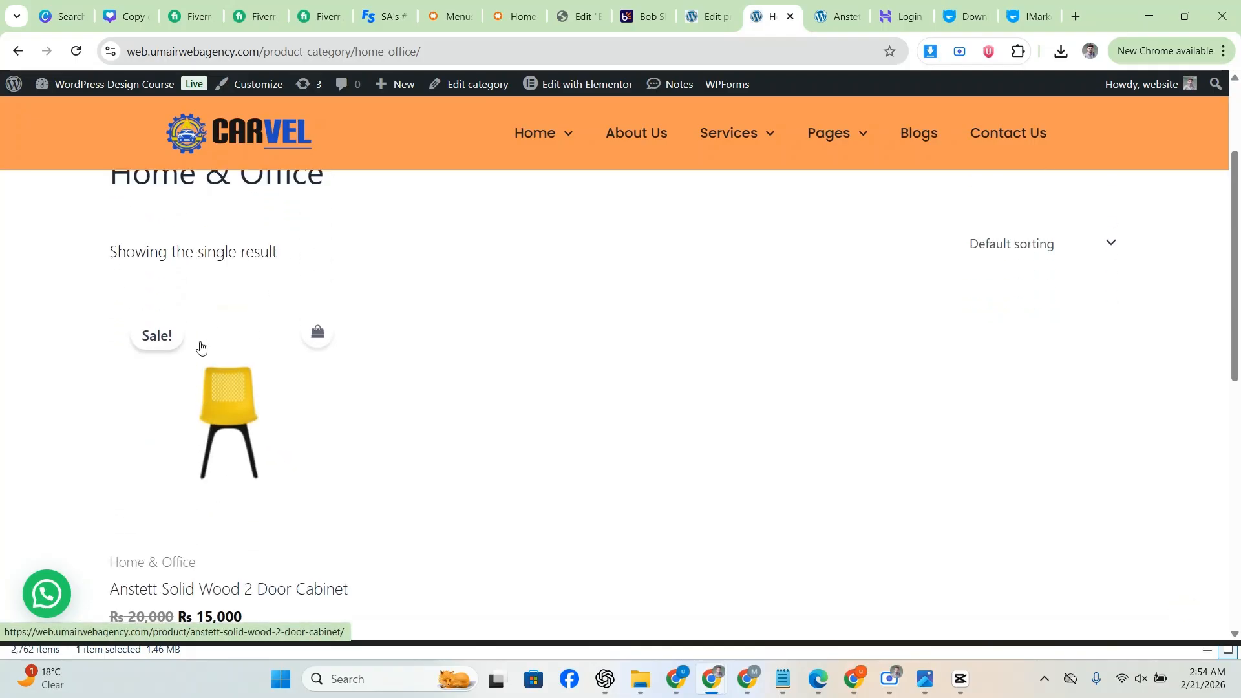
# Step: Check the sorting options, keeping default sorting, and review the single listed cabinet
pyautogui.click(1107, 243)
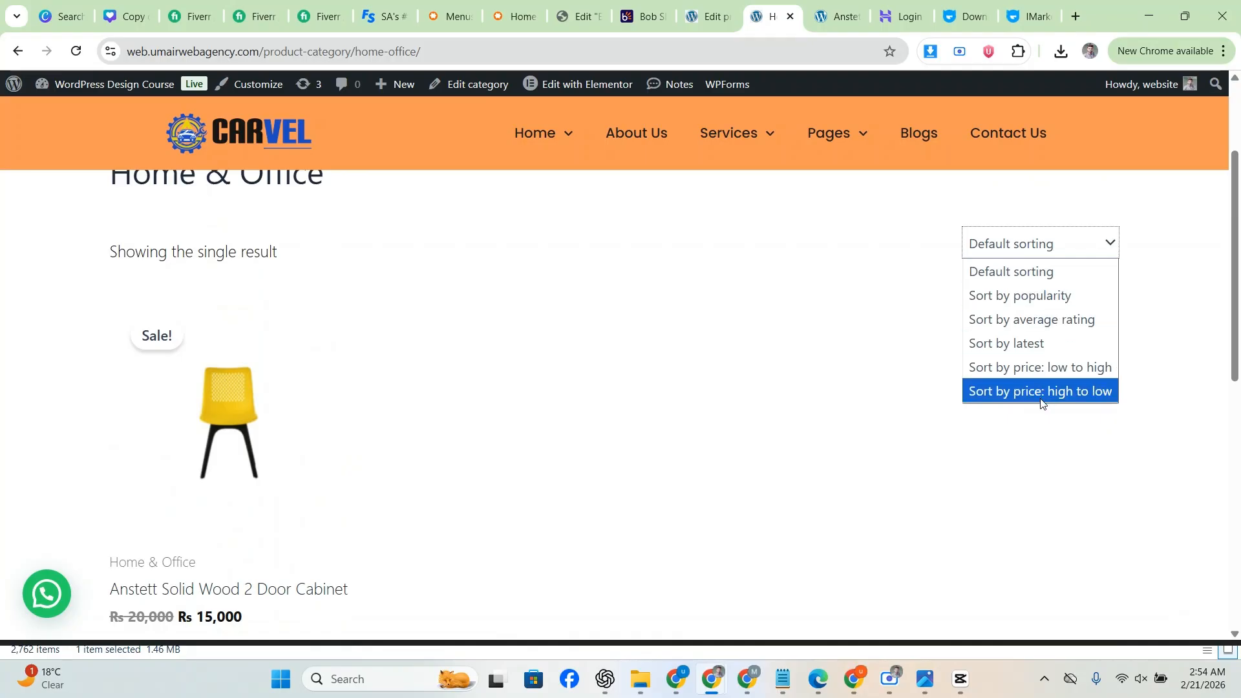
pyautogui.click(817, 355)
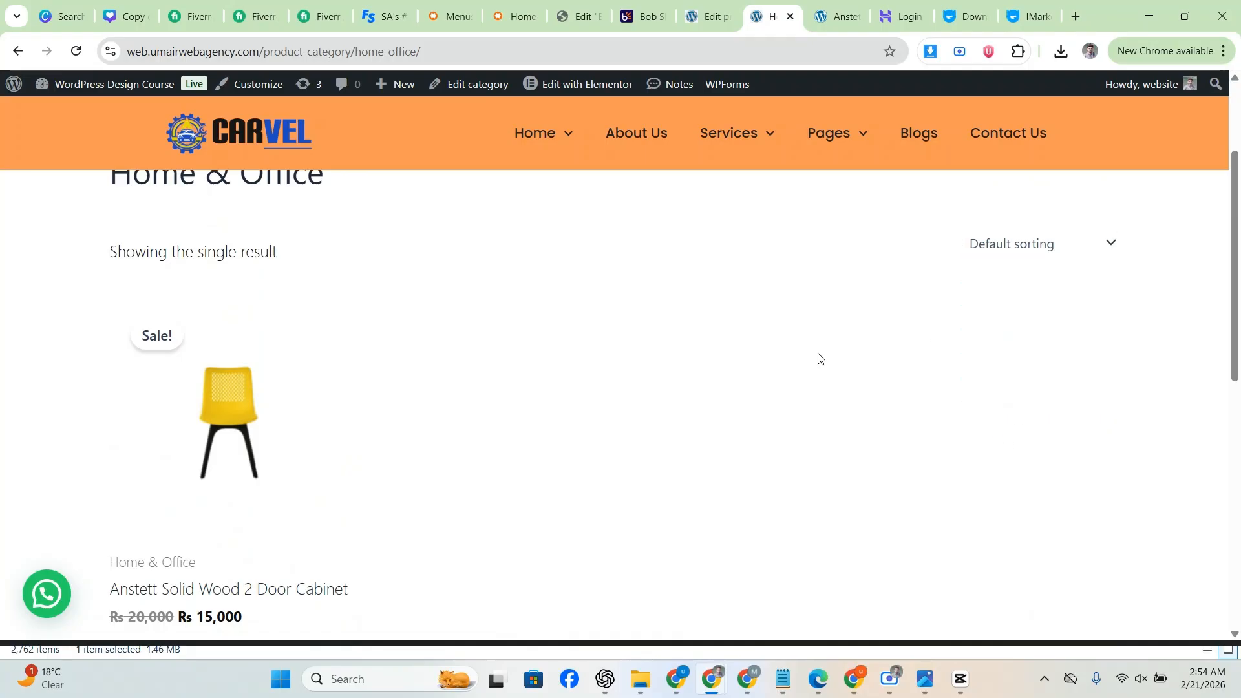
pyautogui.scroll(-1, 440, 333)
pyautogui.scroll(-1, 324, 387)
pyautogui.scroll(2, 175, 452)
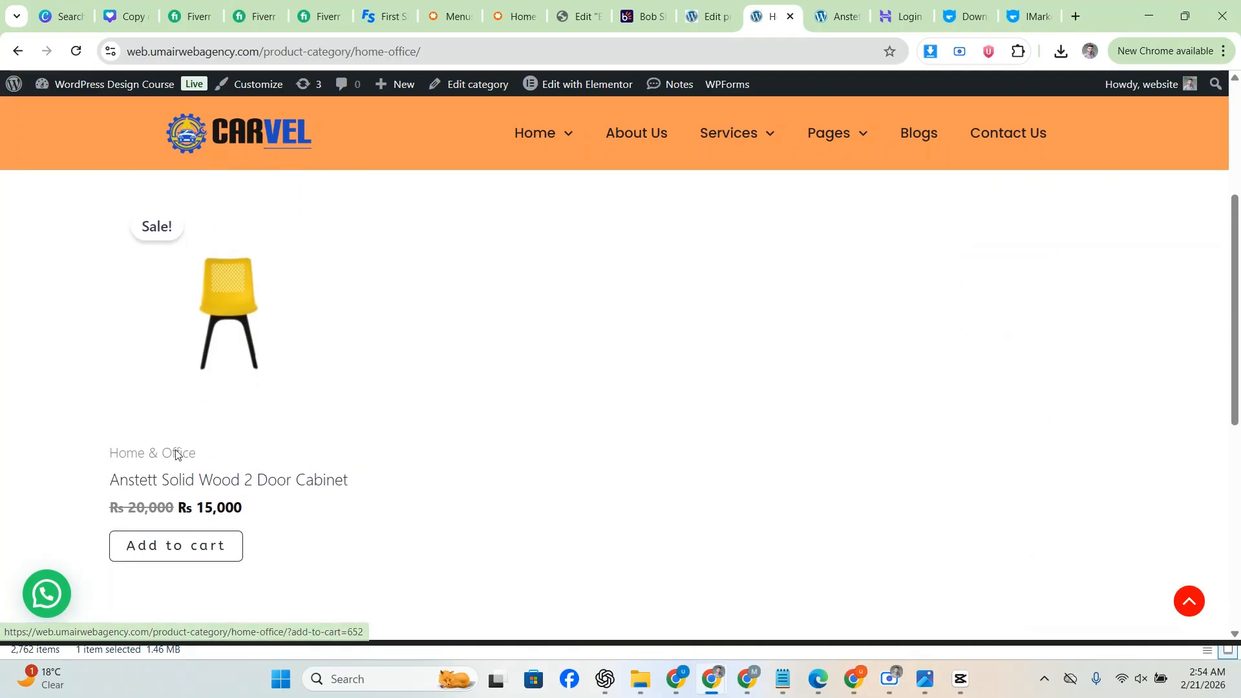
pyautogui.scroll(-5, 100, 368)
pyautogui.scroll(7, 77, 365)
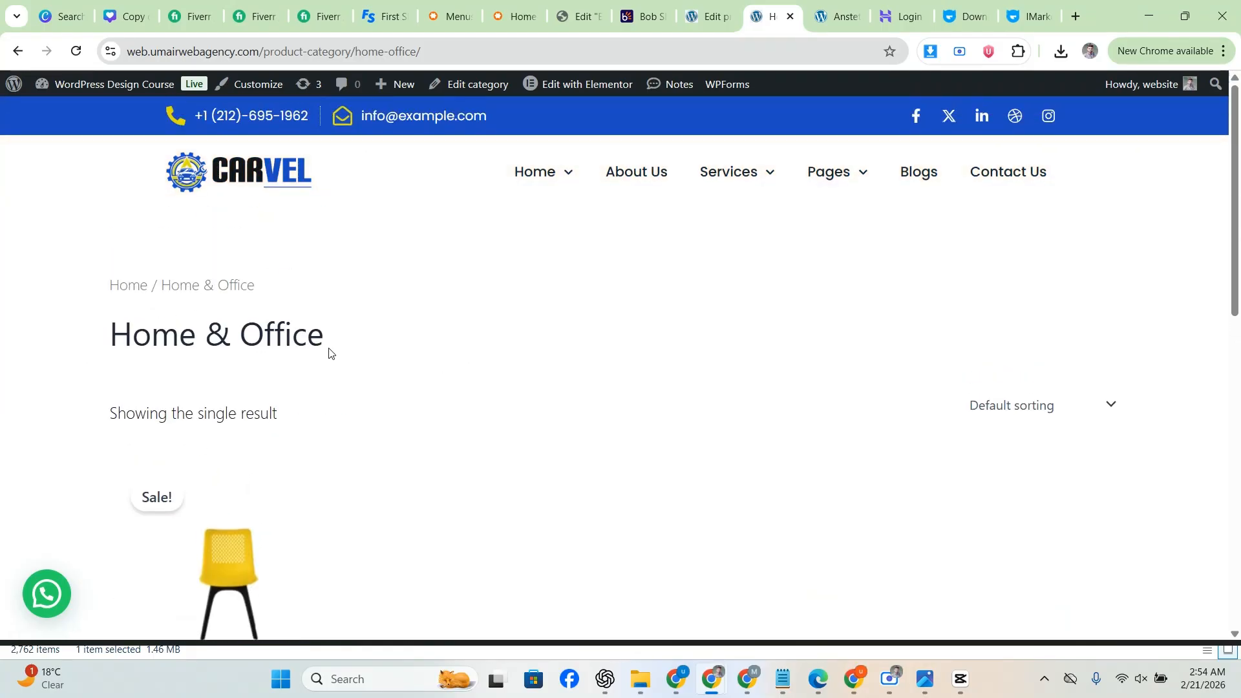
# Step: Replace the category path in the address with /SHOP and load it, showing an empty Shop page
pyautogui.scroll(-2, 289, 352)
pyautogui.scroll(2, 143, 333)
pyautogui.moveTo(315, 341); pyautogui.dragTo(97, 346)
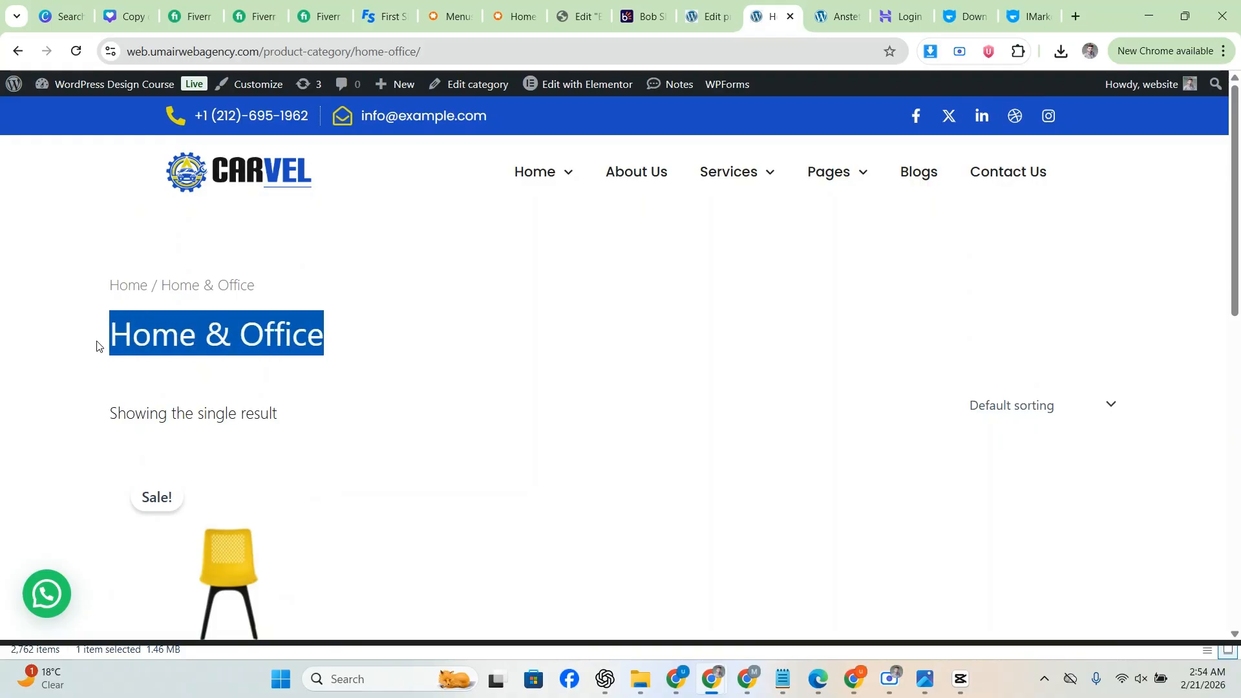
pyautogui.moveTo(422, 52); pyautogui.dragTo(267, 54)
pyautogui.write('SHOP')
pyautogui.press('Return')
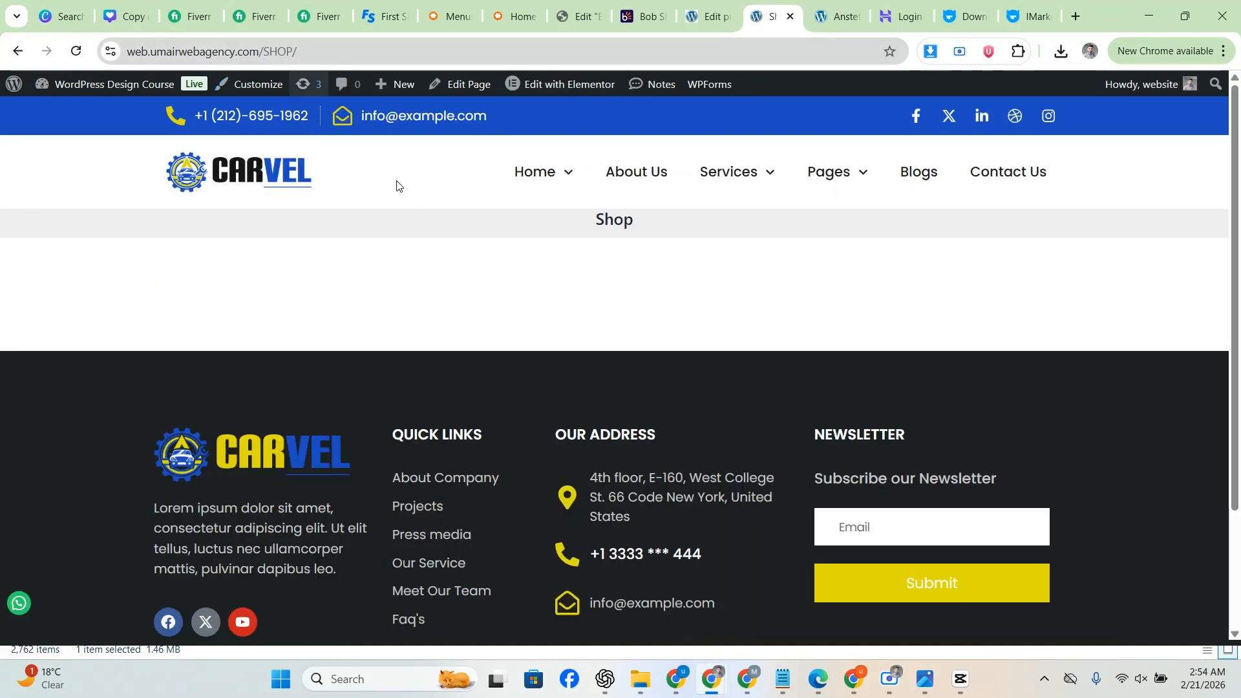
# Step: Return to the Edit product tab for the Anstett Solid Wood 2 Door Cabinet
pyautogui.click(303, 53)
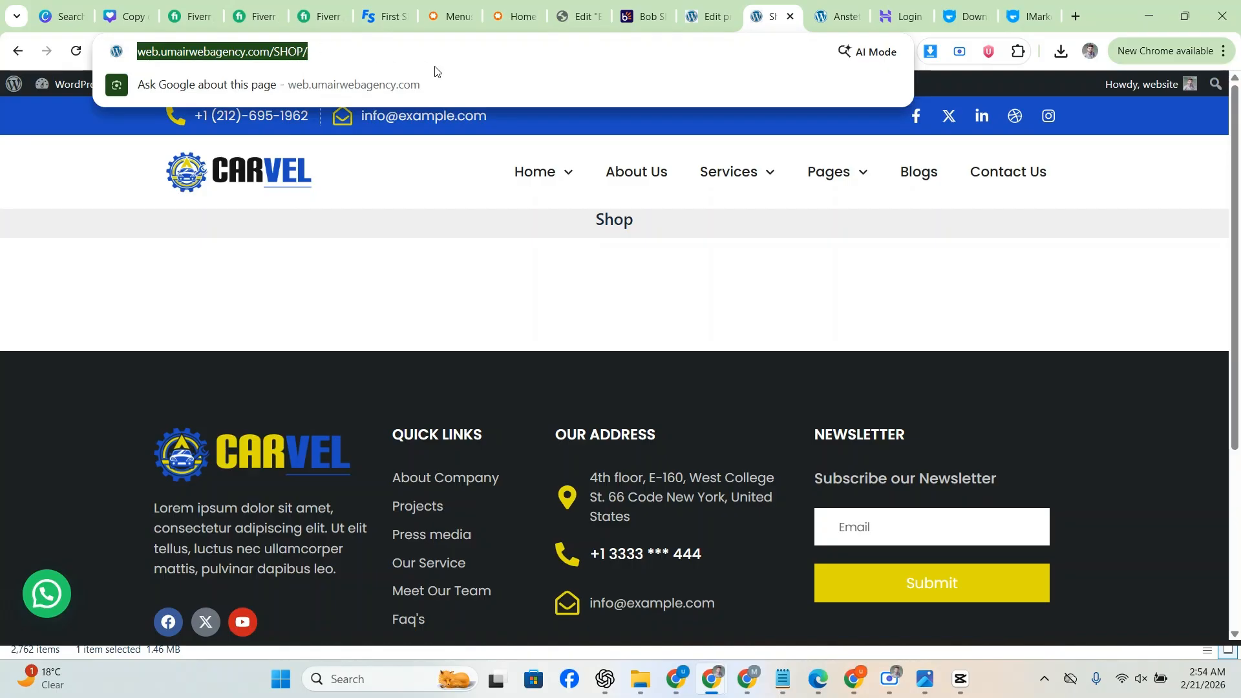
pyautogui.click(296, 51)
pyautogui.click(715, 9)
pyautogui.click(772, 9)
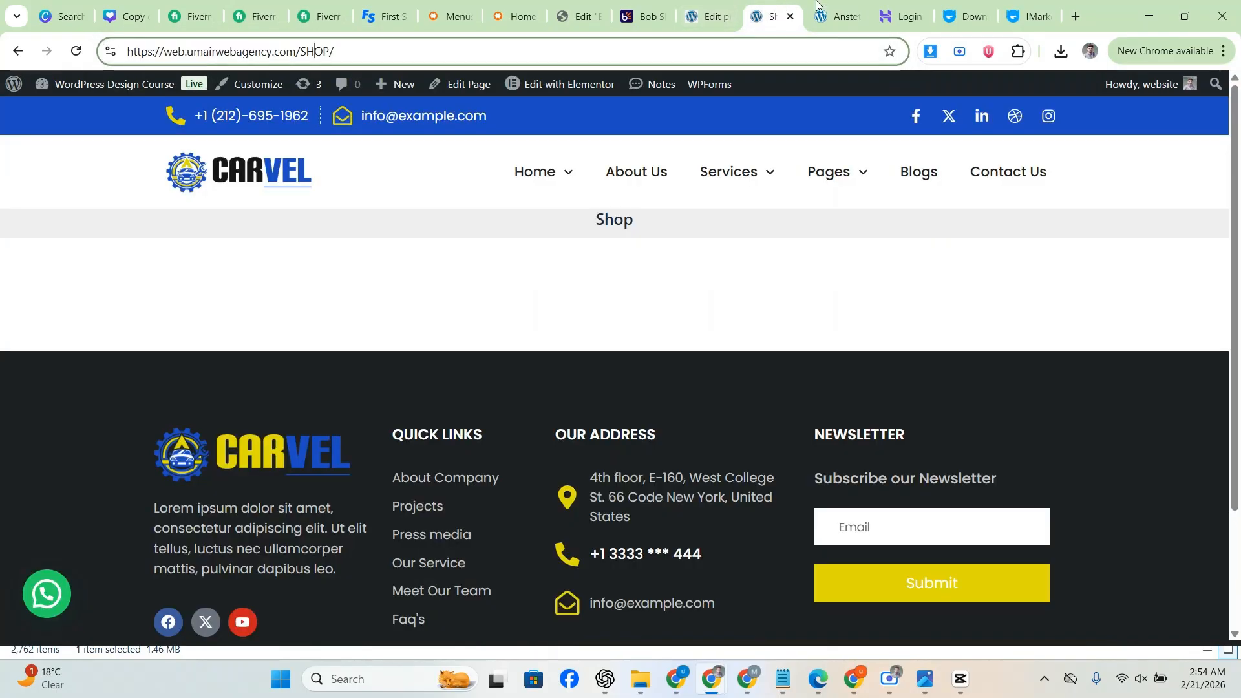
pyautogui.click(831, 9)
pyautogui.click(771, 9)
# Step: Open the Shop page's View link from the admin Pages list in a new tab
pyautogui.click(709, 9)
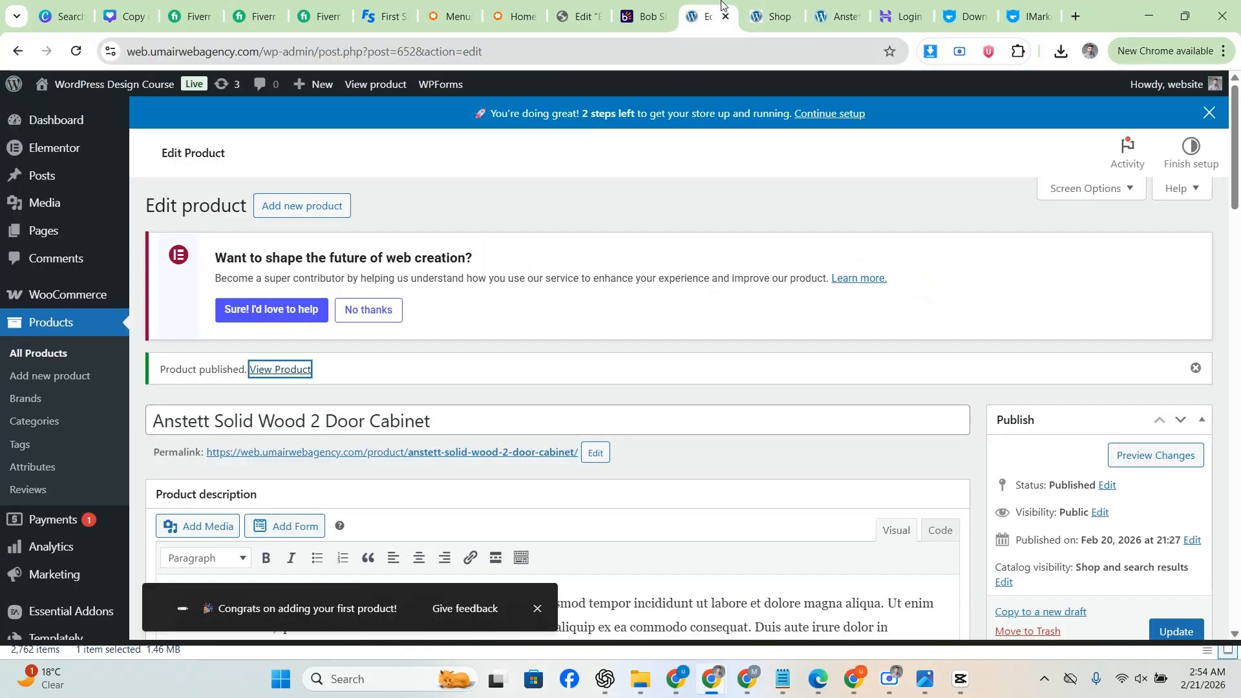
pyautogui.click(44, 231)
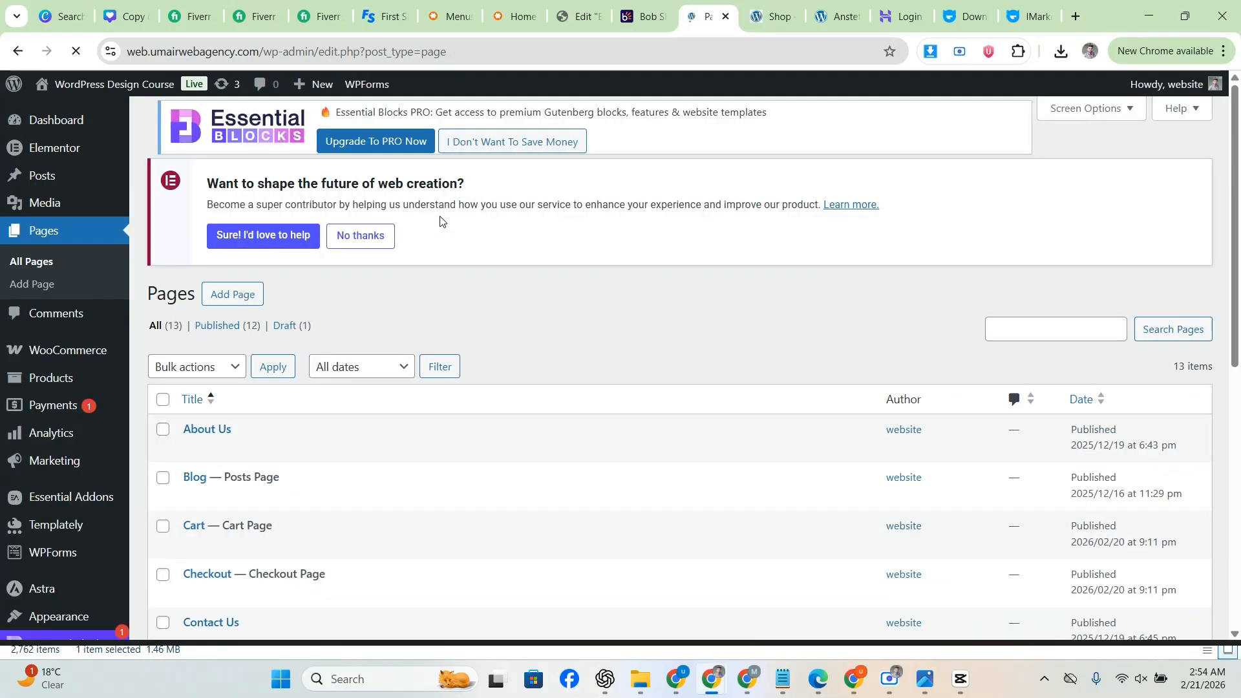
pyautogui.scroll(-6, 318, 356)
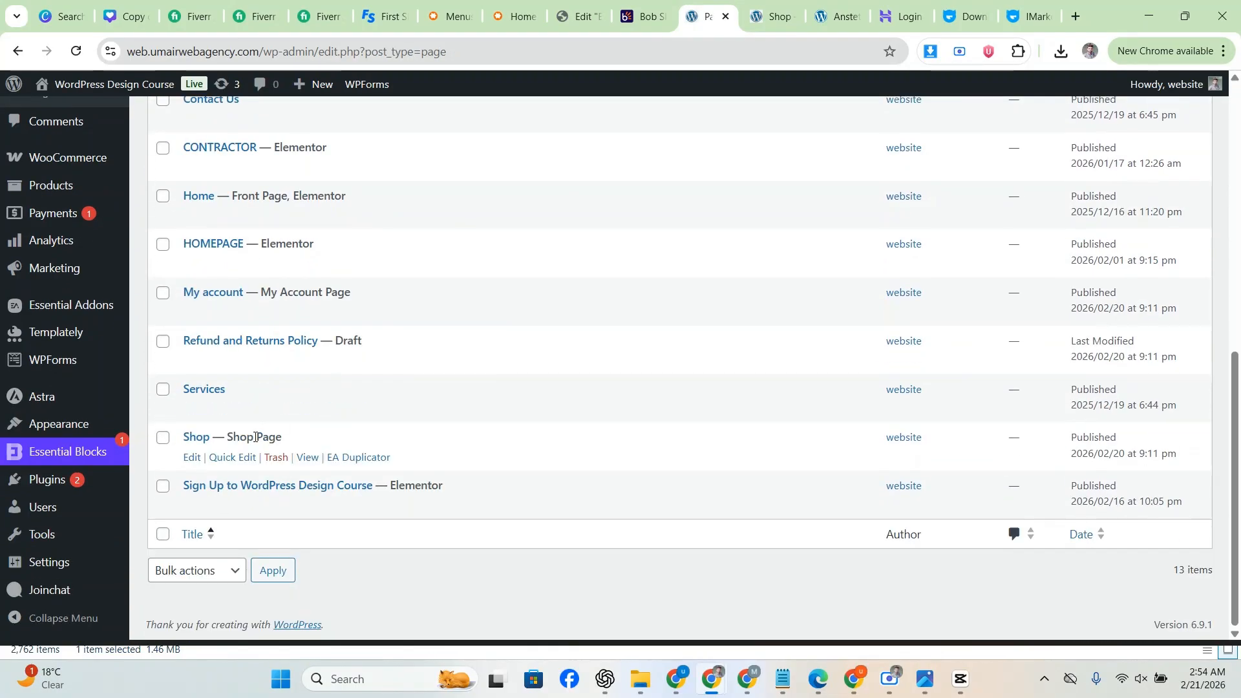
pyautogui.rightClick(302, 461)
pyautogui.click(362, 213)
pyautogui.hotkey('ctrl', 'Tab')
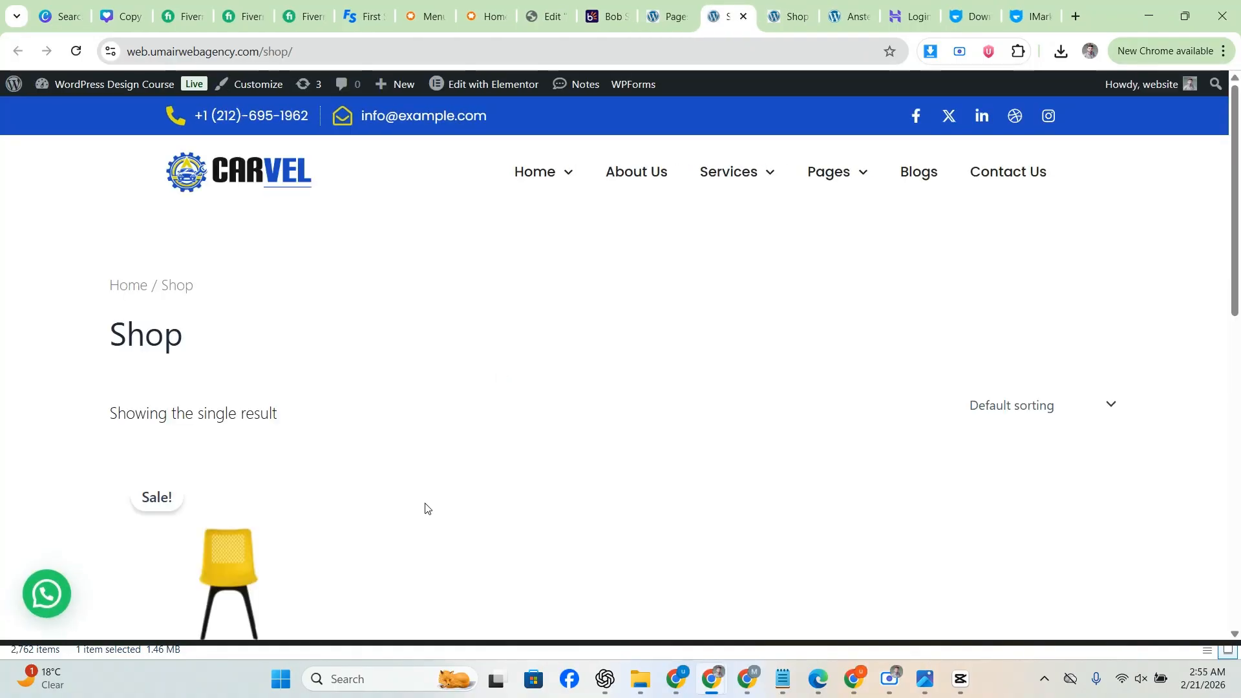
# Step: Scroll the Shop page to check the cabinet card, priced Rs 15,000 down from Rs 20,000
pyautogui.scroll(-1, 64, 377)
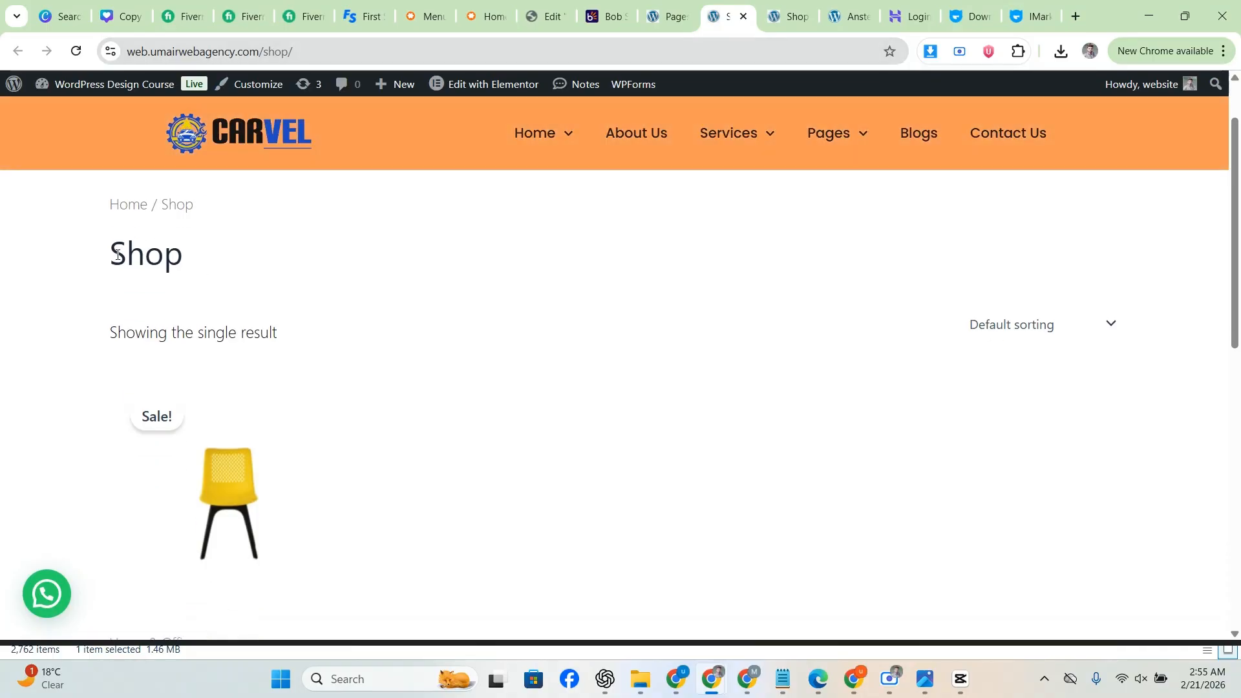
pyautogui.scroll(-4, 117, 254)
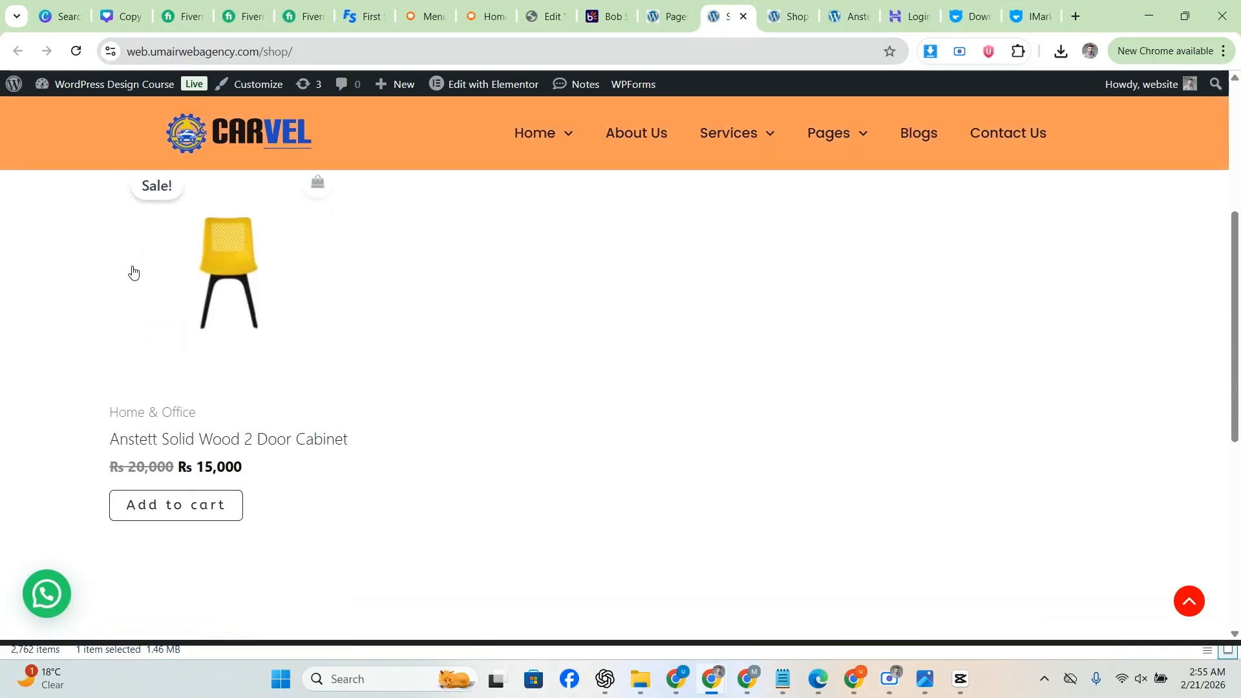
pyautogui.scroll(5, 119, 416)
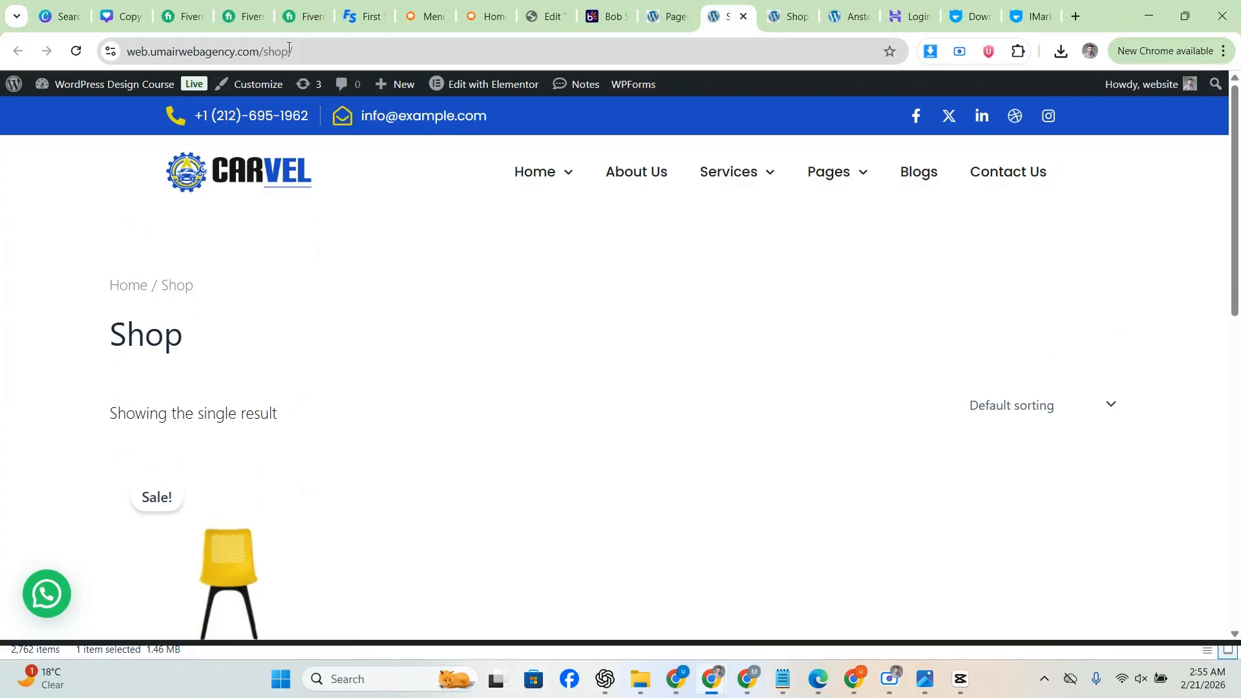
pyautogui.scroll(-5, 333, 368)
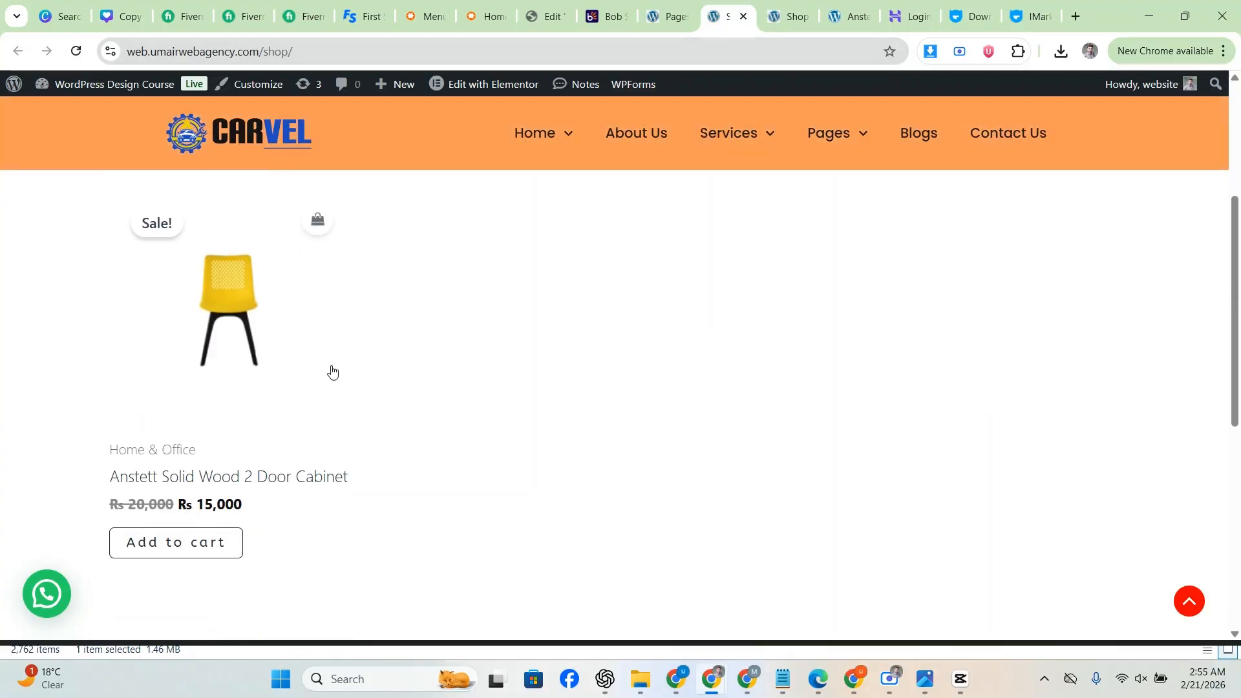
pyautogui.scroll(6, 55, 352)
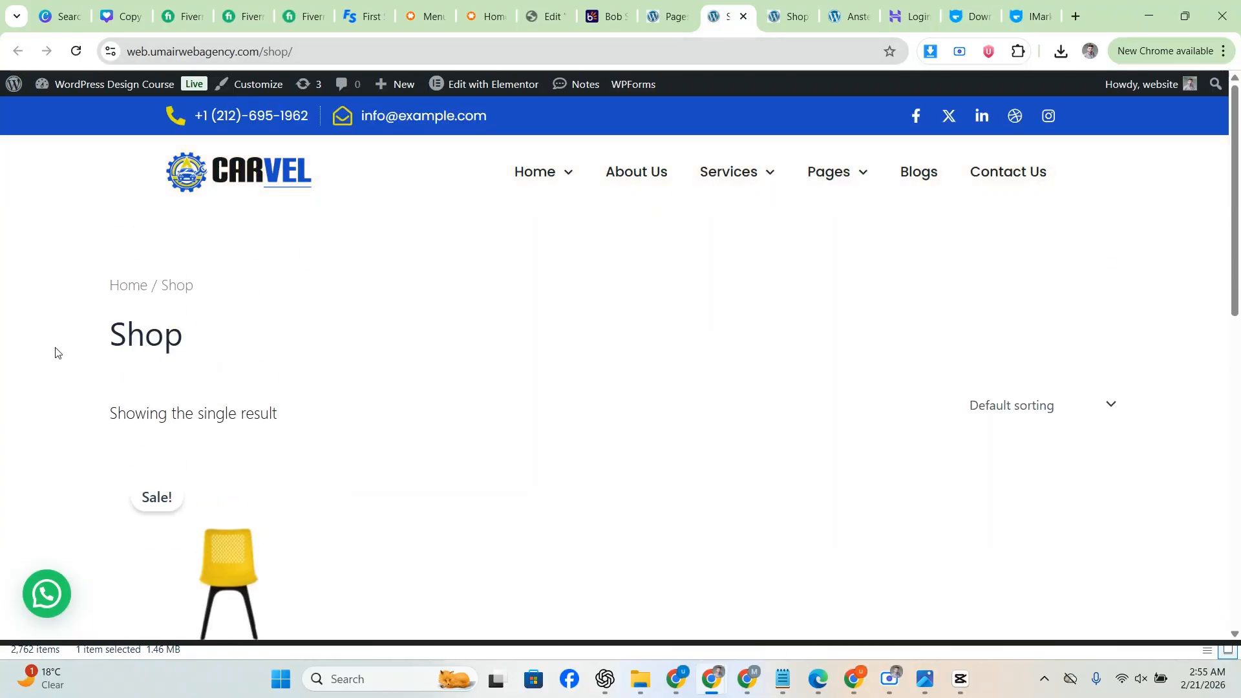